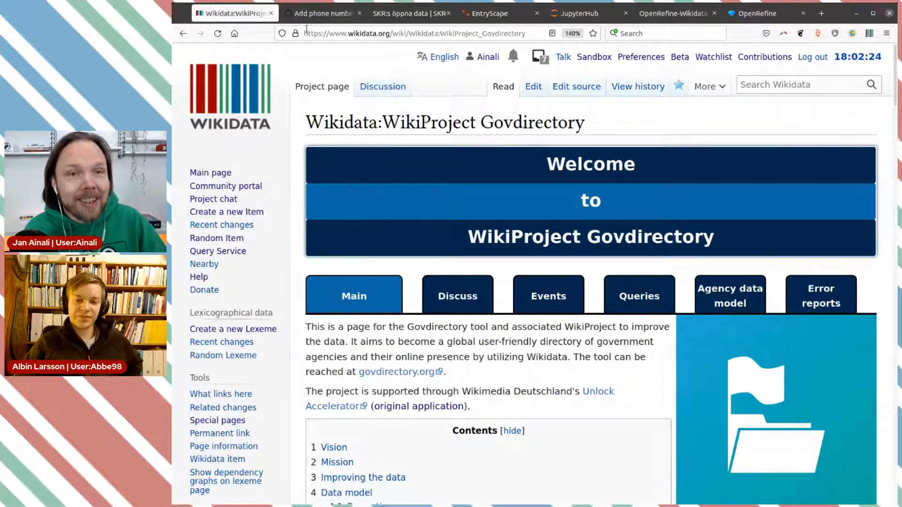
Look over the phone number pull request, then find the Kontaktuppgifter till kommunerna dataset in SKR's open data list and view its details
{"action": "left_click", "coordinate": [322, 15]}
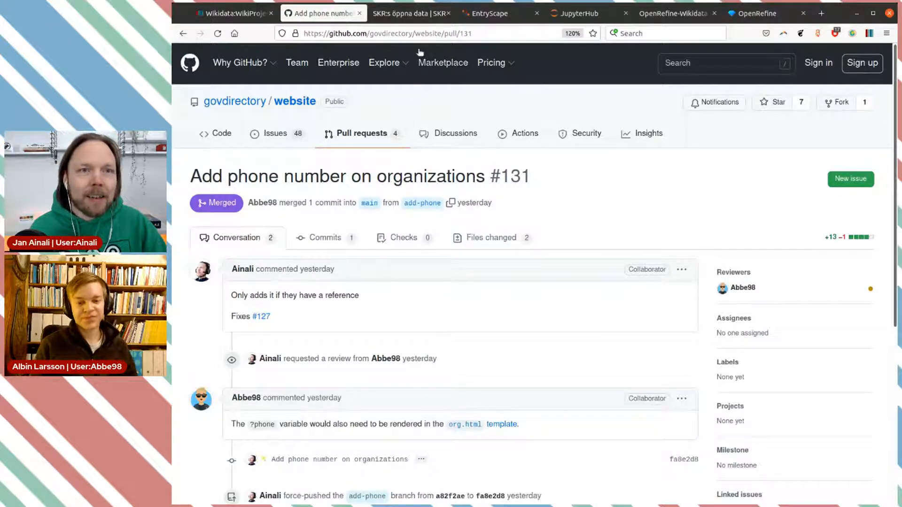
{"action": "left_click", "coordinate": [417, 21]}
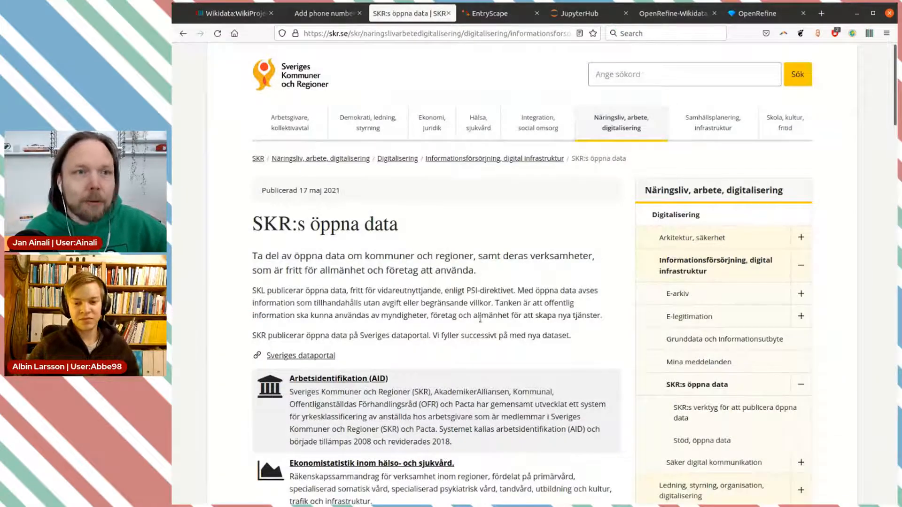
{"action": "scroll", "coordinate": [480, 284], "scroll_direction": "down", "scroll_amount": 10}
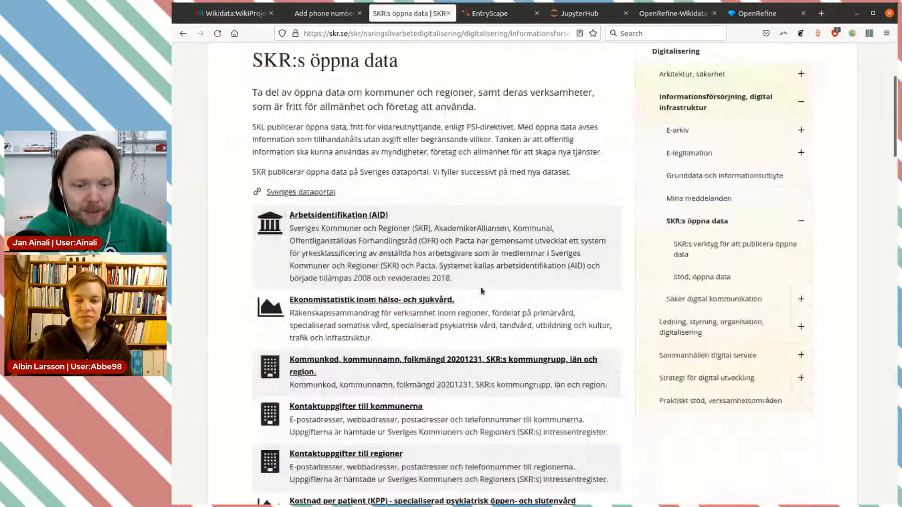
{"action": "scroll", "coordinate": [481, 290], "scroll_direction": "down", "scroll_amount": 5}
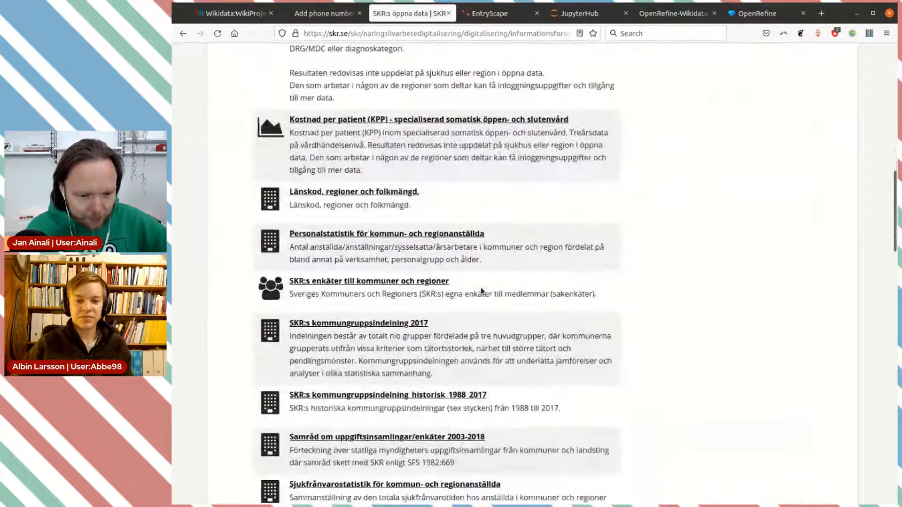
{"action": "scroll", "coordinate": [482, 289], "scroll_direction": "down", "scroll_amount": 4}
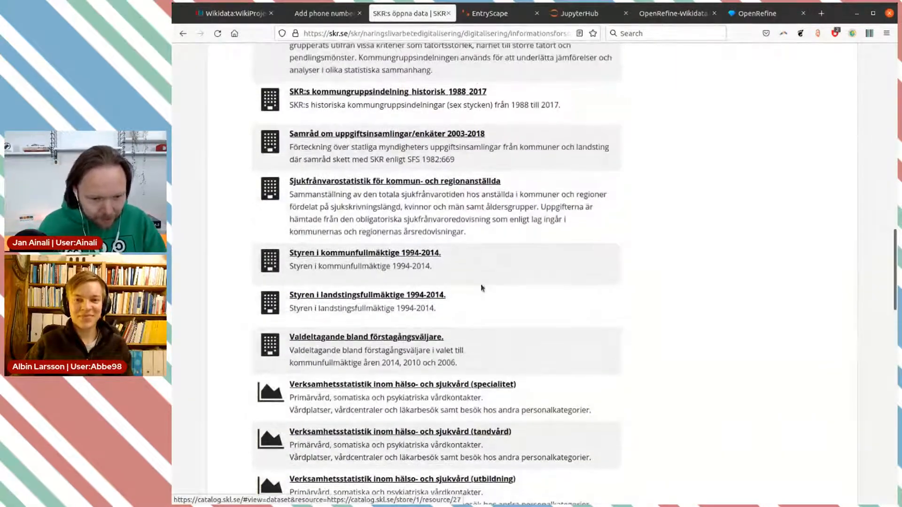
{"action": "scroll", "coordinate": [481, 287], "scroll_direction": "up", "scroll_amount": 18}
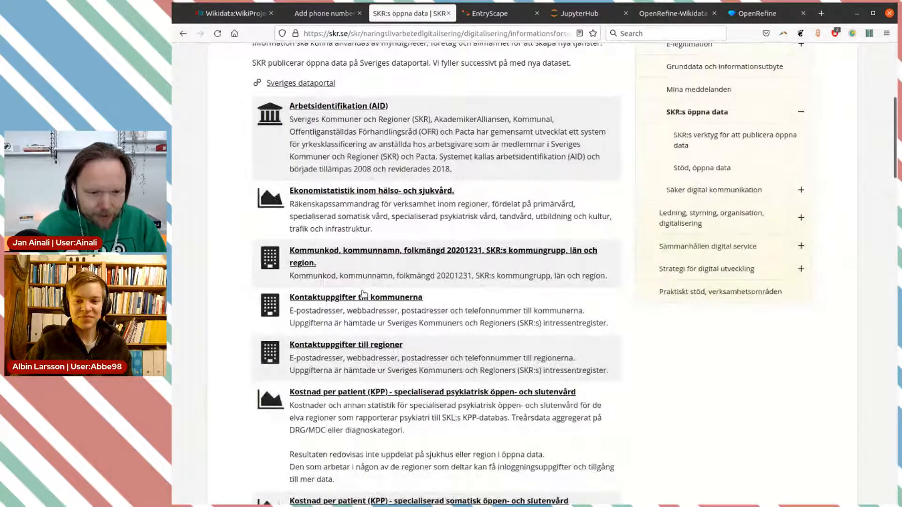
{"action": "left_click", "coordinate": [379, 331]}
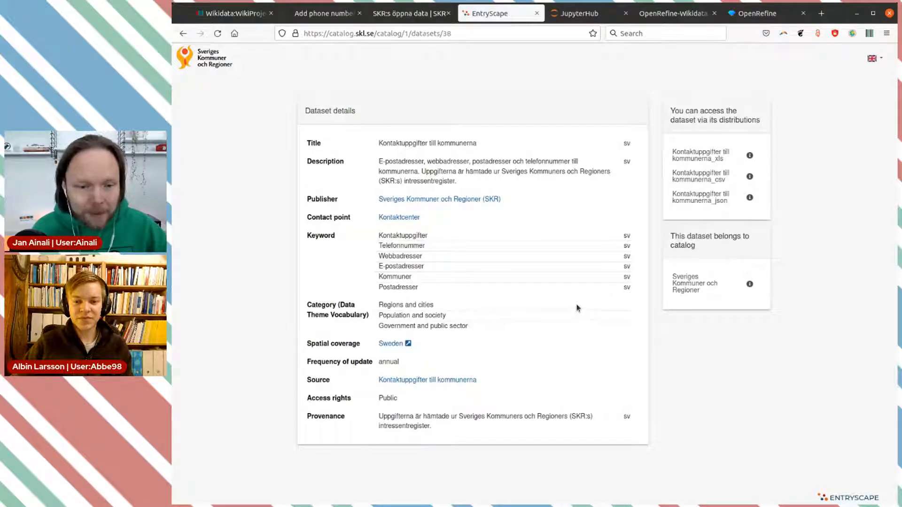
Sign in to PAWS with MediaWiki, grant it the requested permissions, and launch OpenRefine
{"action": "left_click", "coordinate": [583, 13]}
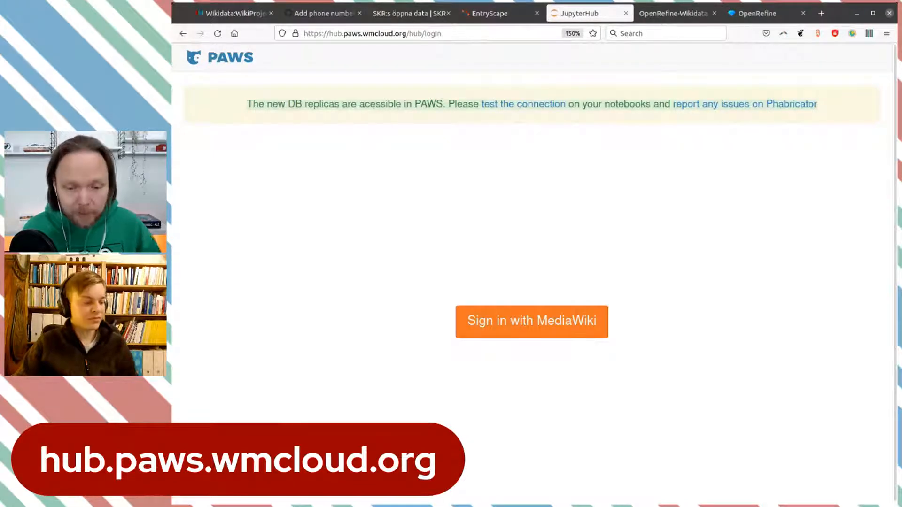
{"action": "left_click", "coordinate": [556, 322]}
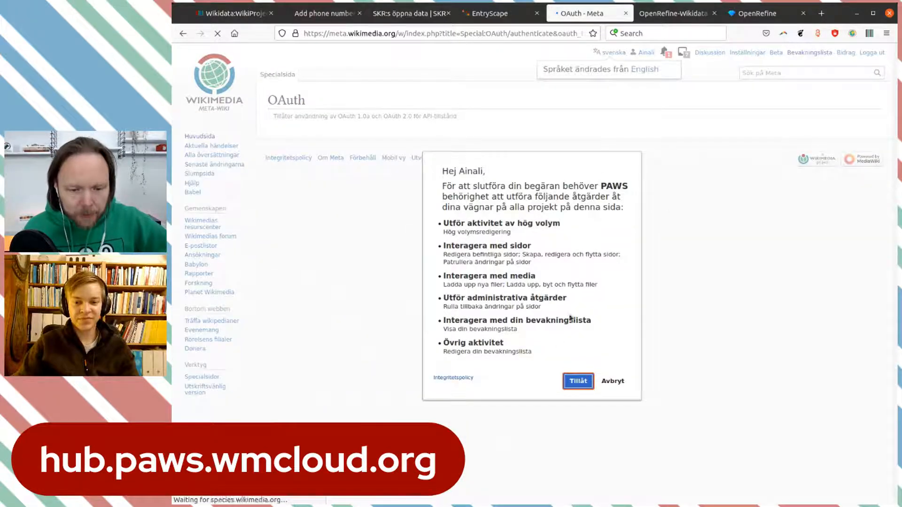
{"action": "left_click", "coordinate": [578, 379]}
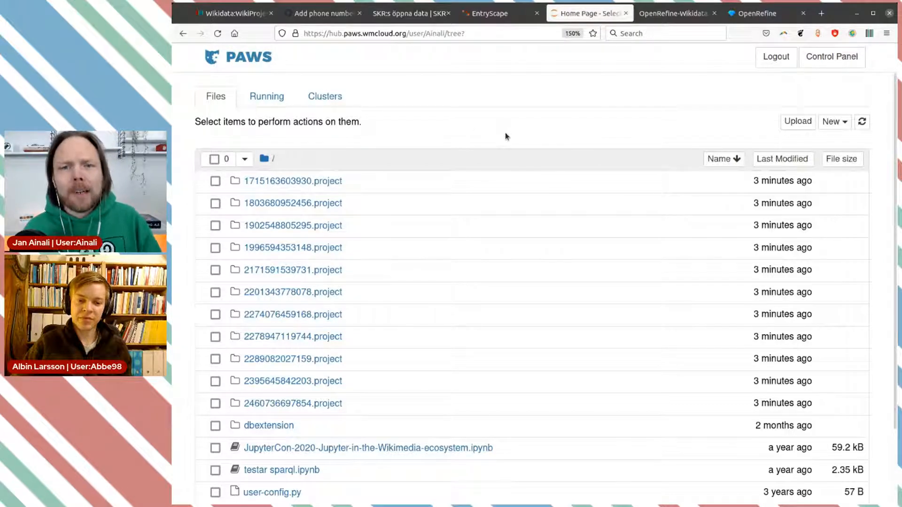
{"action": "left_click", "coordinate": [846, 124]}
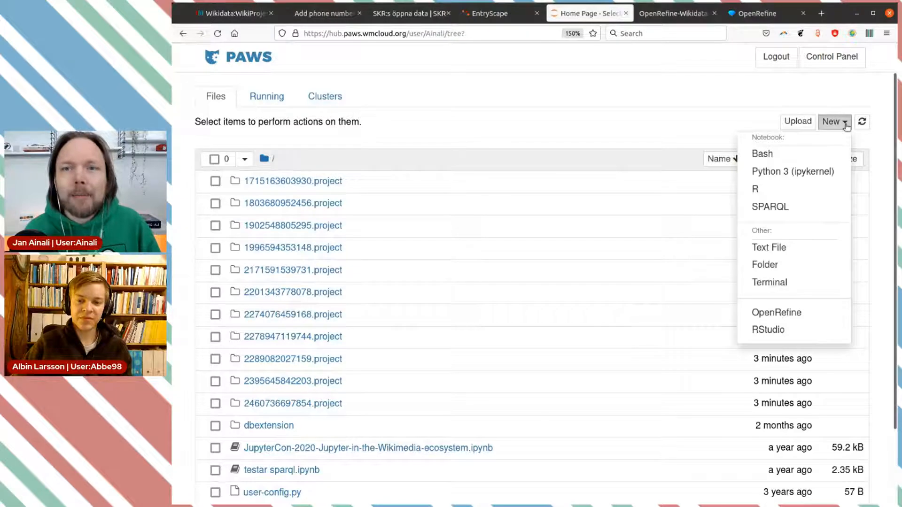
{"action": "left_click", "coordinate": [783, 313]}
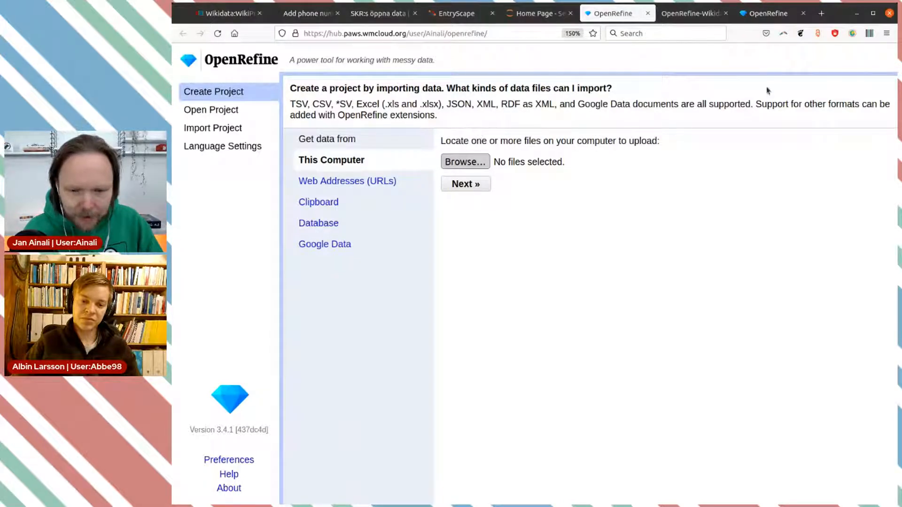
Create a project from Kontaktuppgifter_till_kommunerna_xls.xlsx, keeping the default Excel parsing options
{"action": "left_click", "coordinate": [786, 87]}
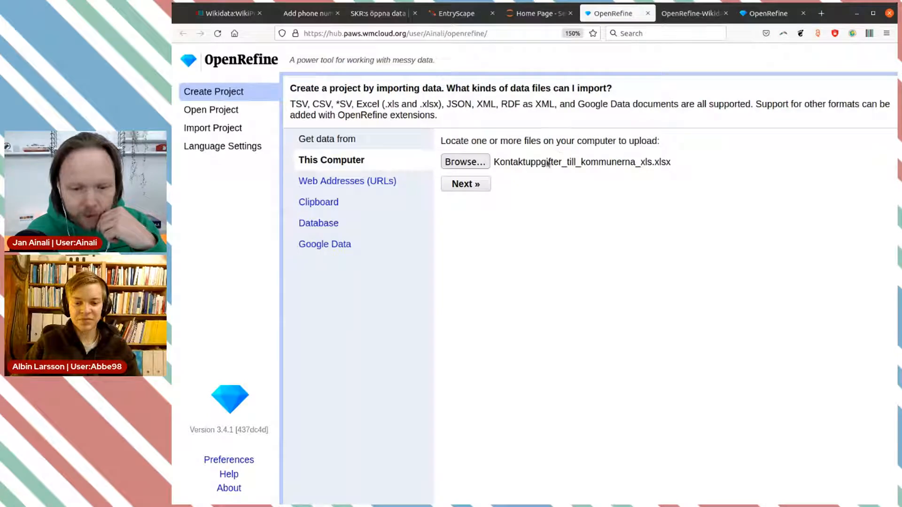
{"action": "left_click", "coordinate": [473, 184]}
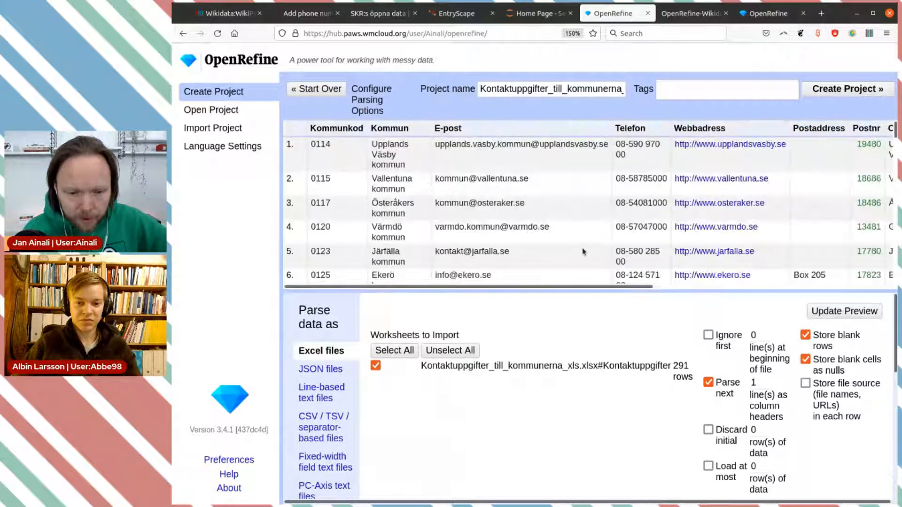
{"action": "scroll", "coordinate": [554, 212], "scroll_direction": "down", "scroll_amount": 3}
{"action": "scroll", "coordinate": [529, 200], "scroll_direction": "up", "scroll_amount": 3}
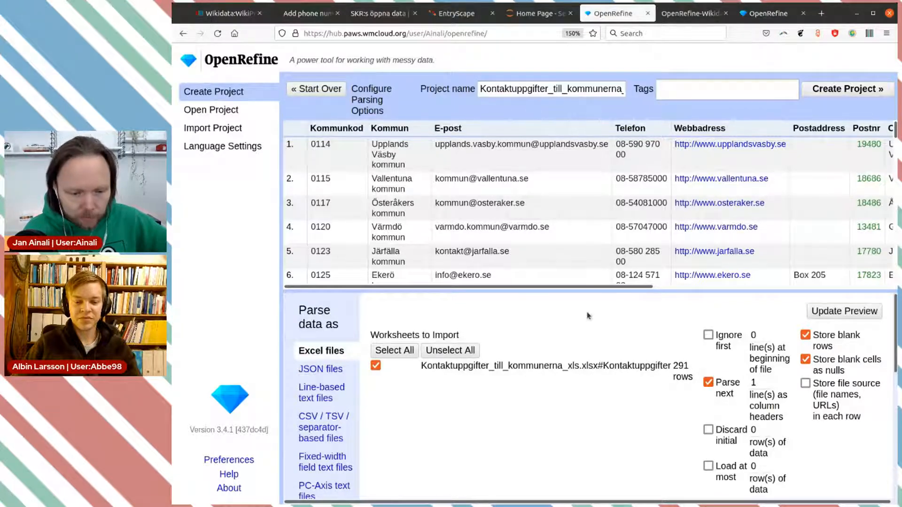
{"action": "scroll", "coordinate": [574, 345], "scroll_direction": "down", "scroll_amount": 2}
{"action": "scroll", "coordinate": [566, 360], "scroll_direction": "up", "scroll_amount": 2}
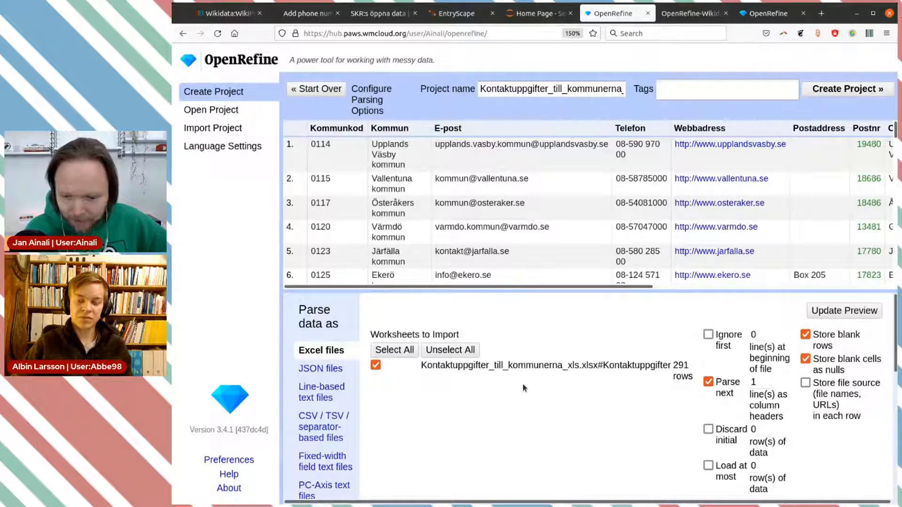
{"action": "scroll", "coordinate": [523, 383], "scroll_direction": "down", "scroll_amount": 5}
{"action": "scroll", "coordinate": [537, 399], "scroll_direction": "up", "scroll_amount": 5}
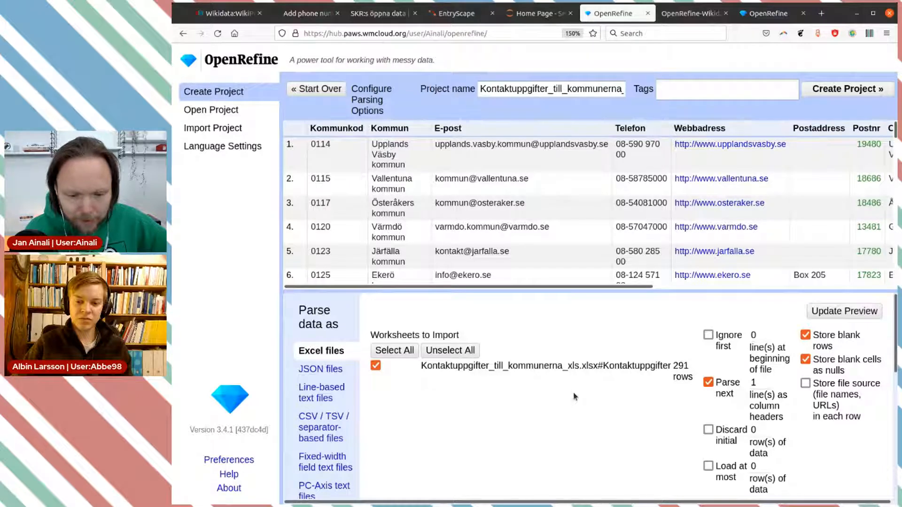
{"action": "left_click", "coordinate": [854, 94]}
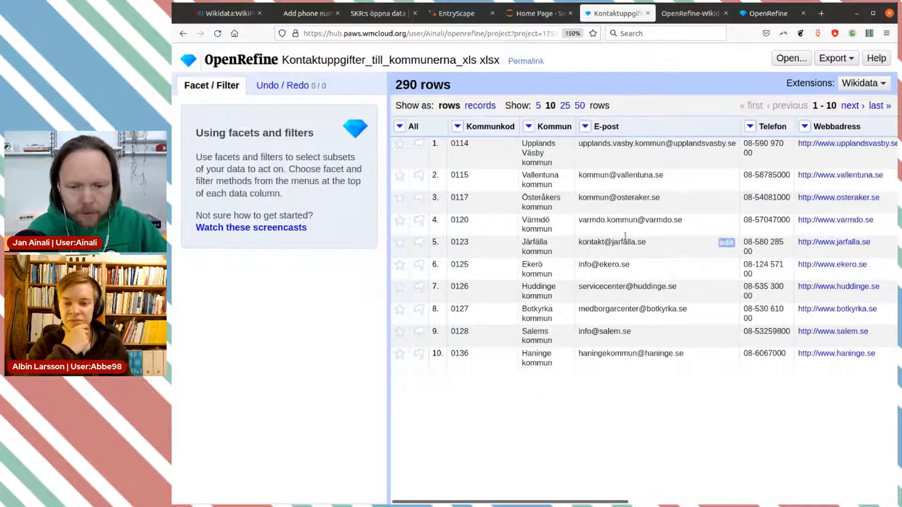
Show 50 rows at a time and look through the municipalities' contact data
{"action": "left_click", "coordinate": [580, 106]}
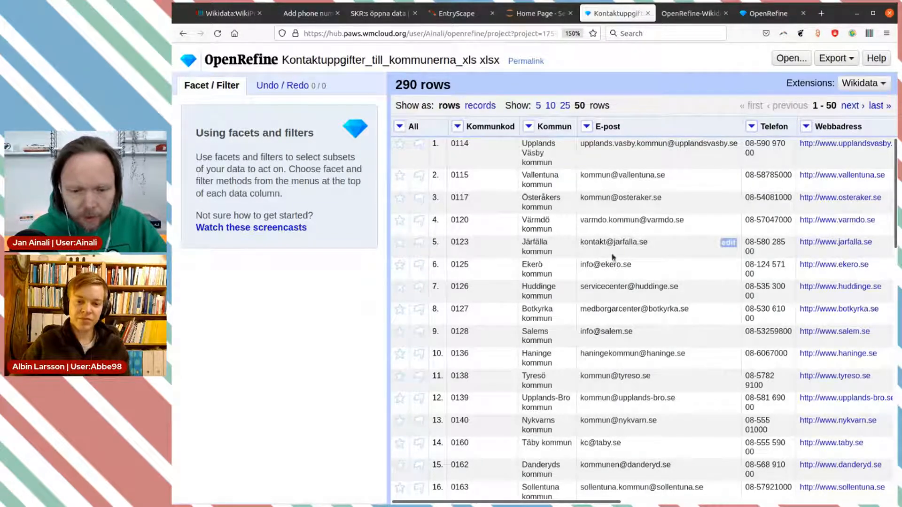
{"action": "scroll", "coordinate": [621, 230], "scroll_direction": "down", "scroll_amount": 10}
{"action": "scroll", "coordinate": [621, 230], "scroll_direction": "up", "scroll_amount": 10}
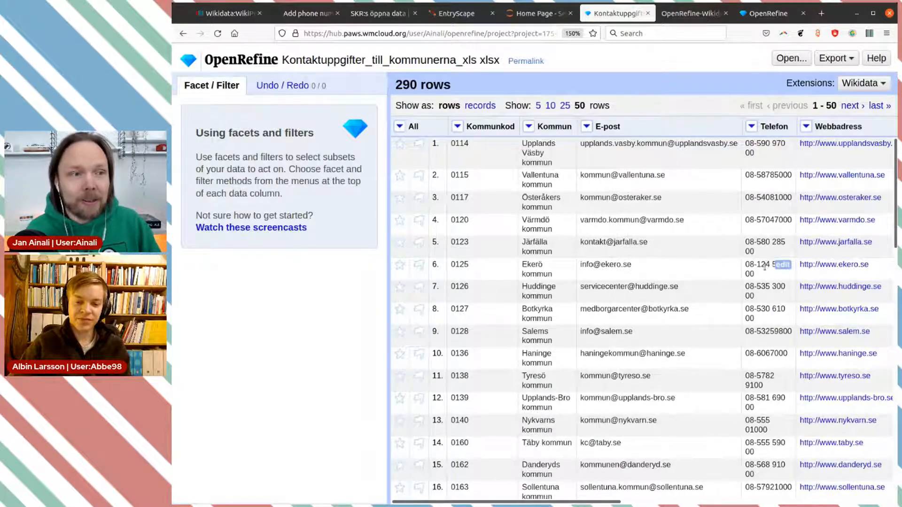
Start a custom GREL text transform on the Telefon column that prefixes each number, using the expression "+46-"+value
{"action": "left_click", "coordinate": [753, 127]}
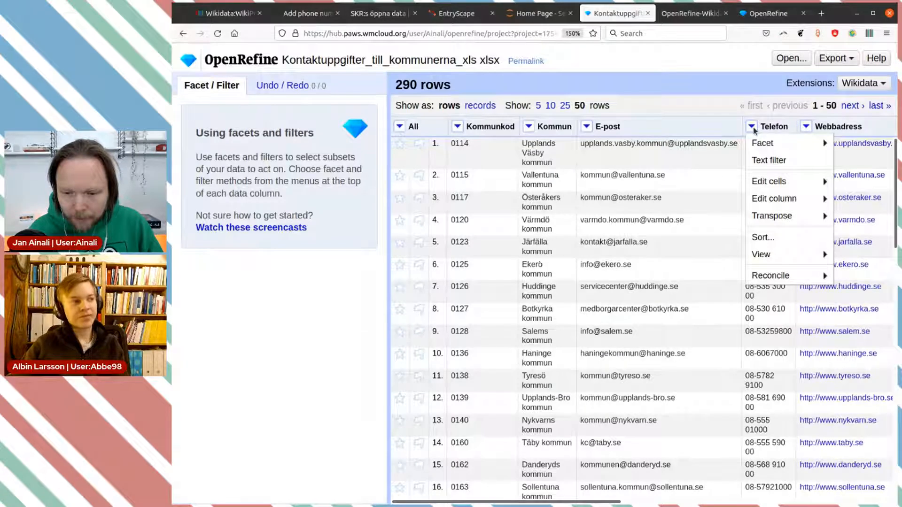
{"action": "mouse_move", "coordinate": [761, 183]}
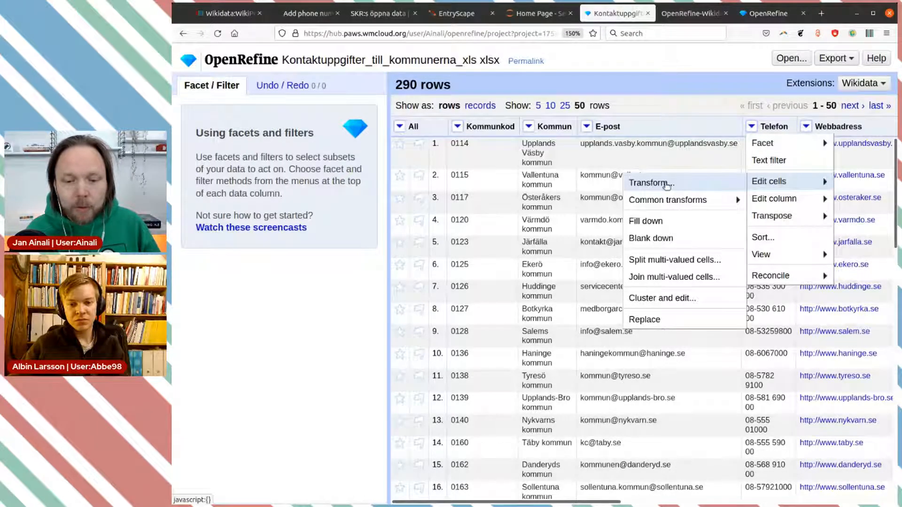
{"action": "mouse_move", "coordinate": [659, 201]}
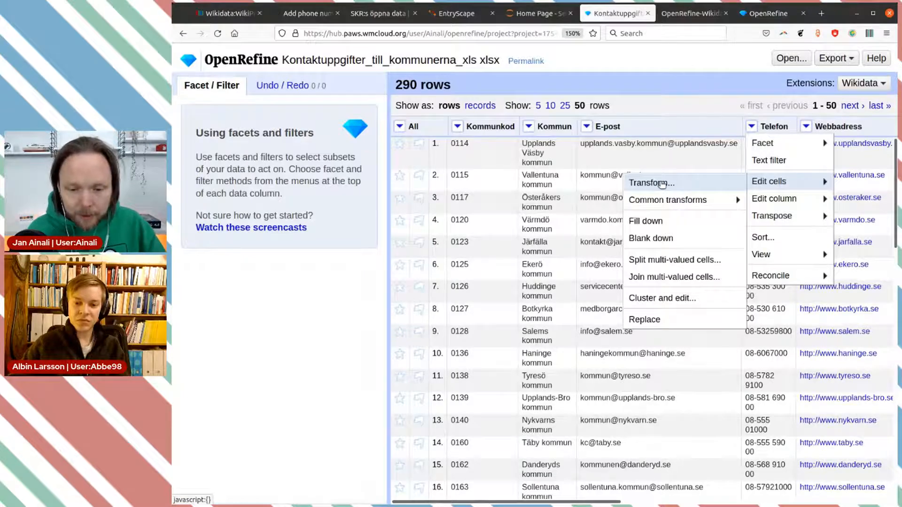
{"action": "left_click", "coordinate": [662, 184]}
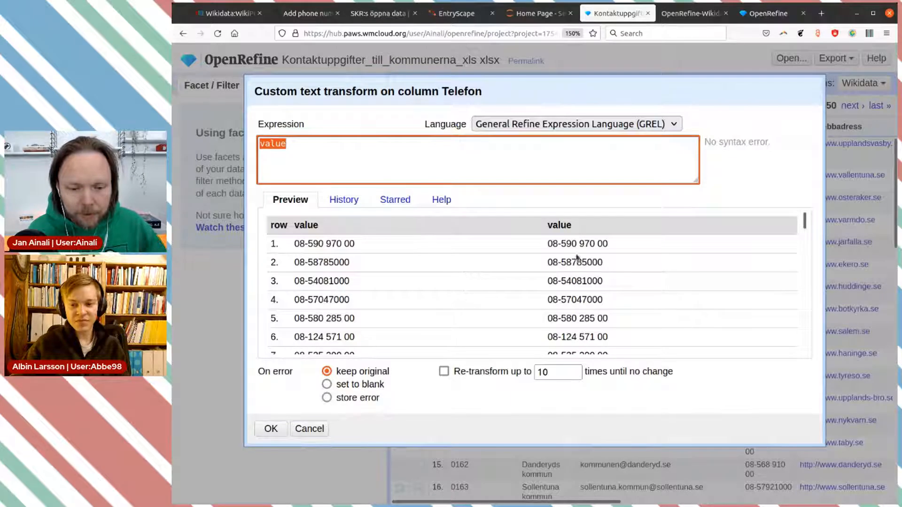
{"action": "left_click", "coordinate": [303, 149]}
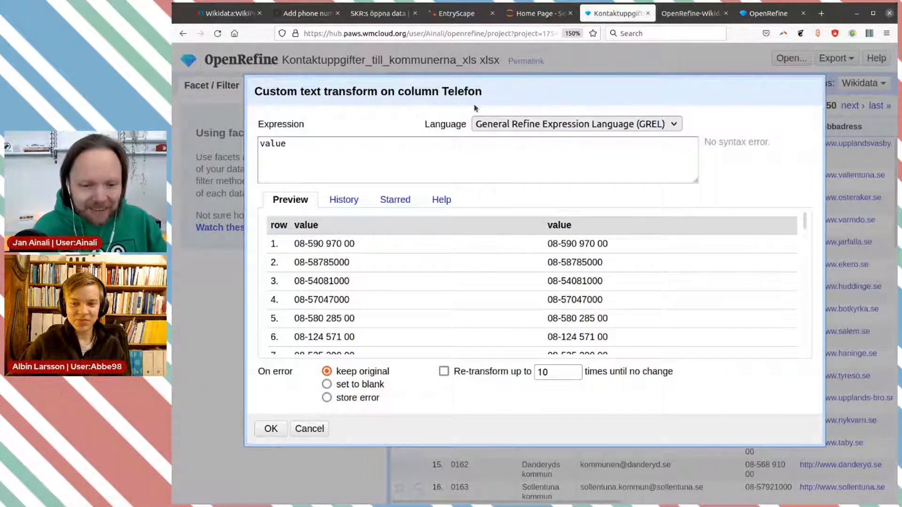
{"action": "left_click", "coordinate": [261, 147]}
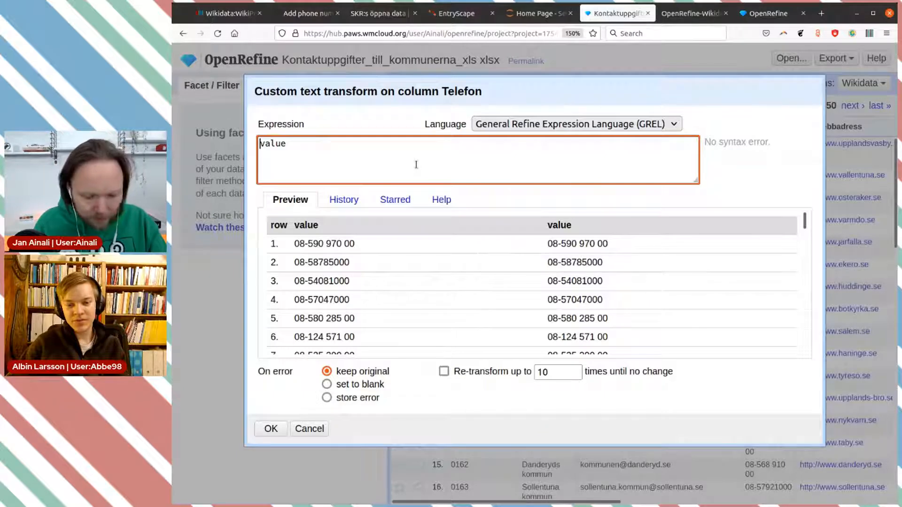
{"action": "type", "text": "\"+46"}
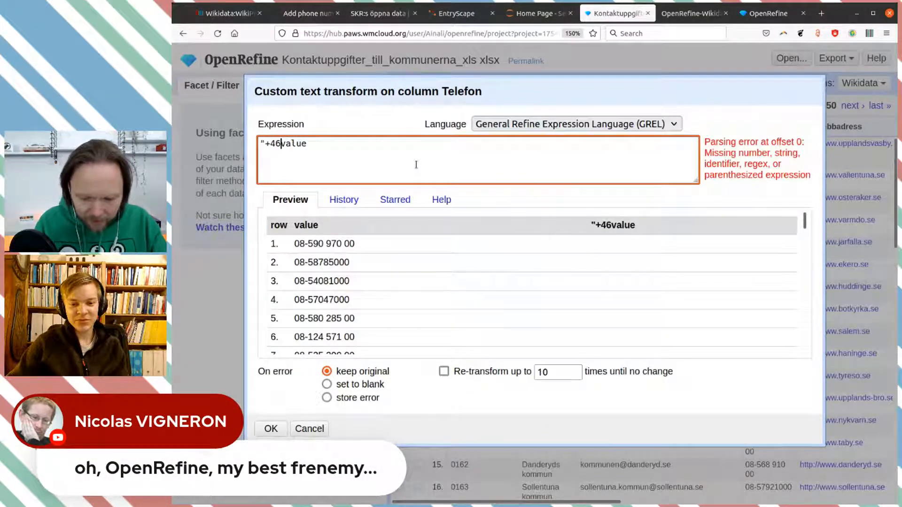
{"action": "type", "text": "-\""}
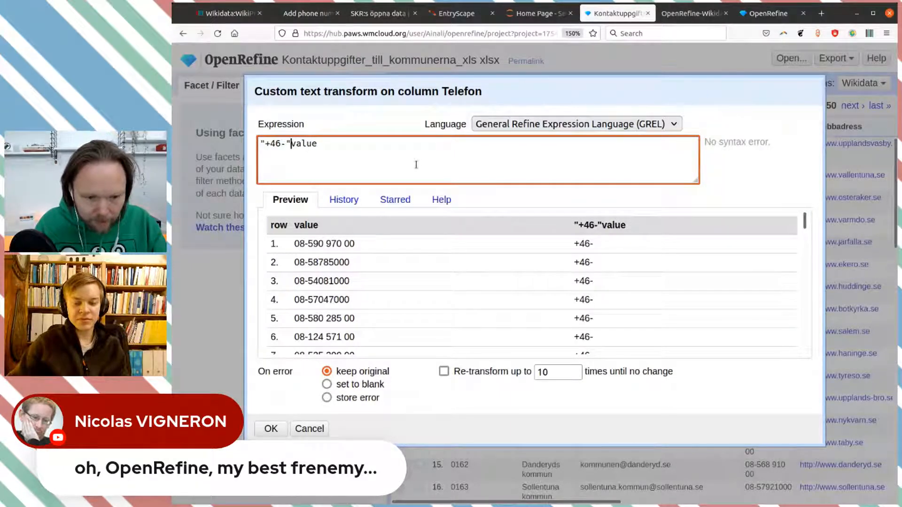
{"action": "type", "text": "+"}
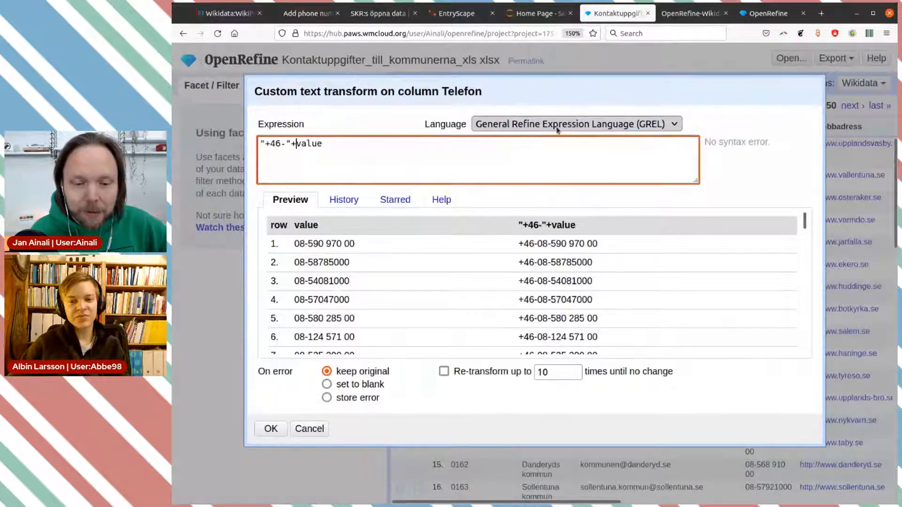
{"action": "left_click", "coordinate": [586, 127]}
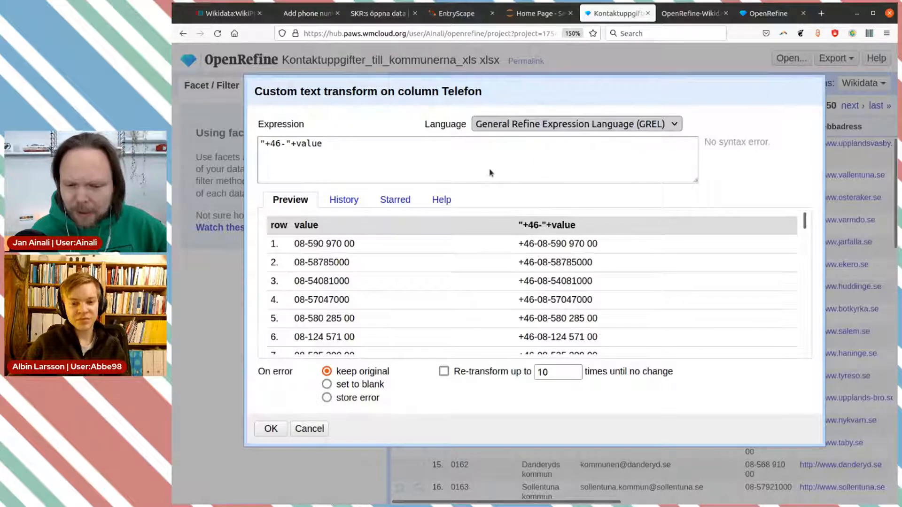
Wrap value in a substring call that drops its first character, making the expression "+46-"+substring(value,1)
{"action": "left_click", "coordinate": [296, 144]}
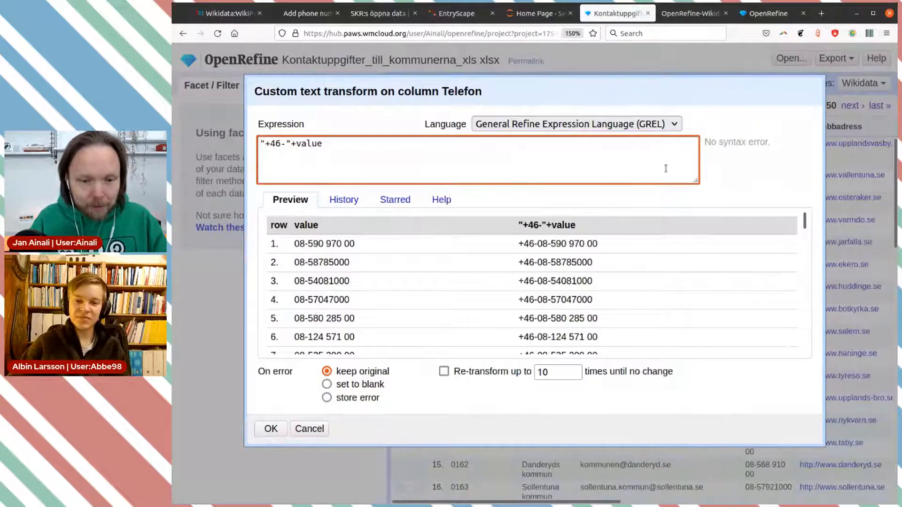
{"action": "type", "text": "sub"}
{"action": "type", "text": "st"}
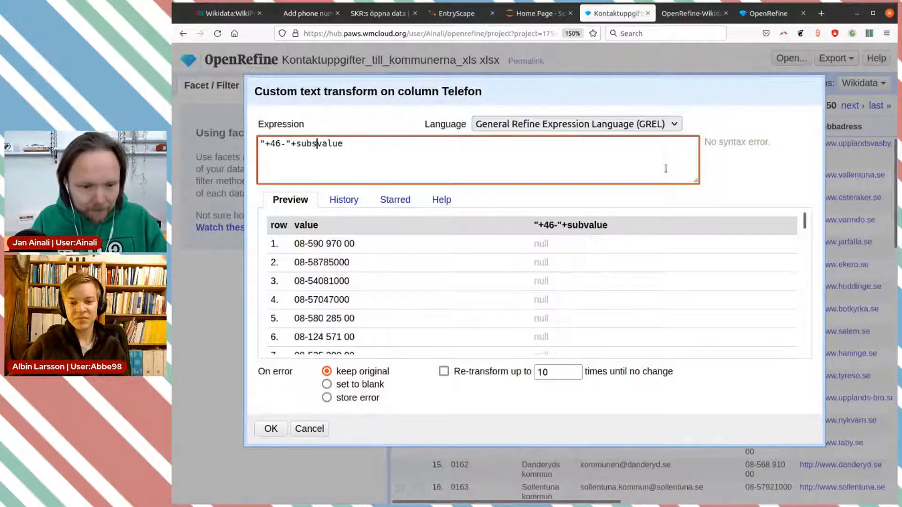
{"action": "type", "text": "ring"}
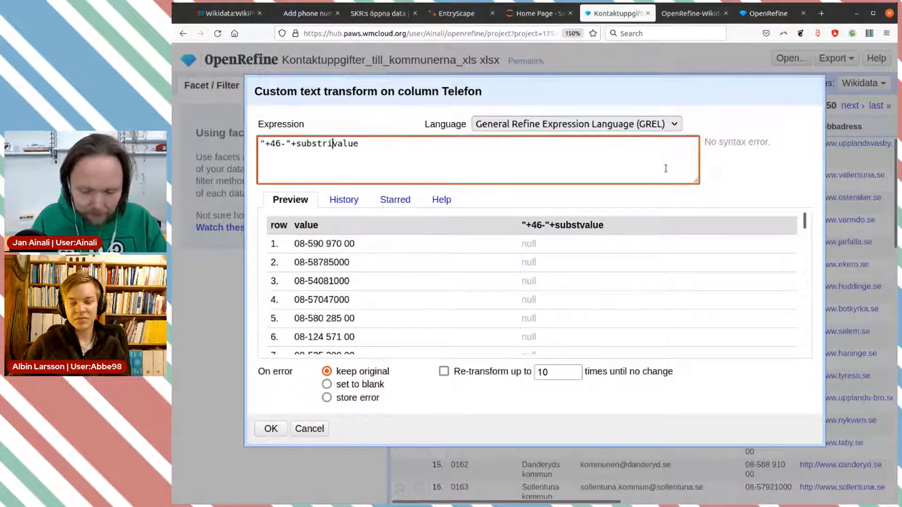
{"action": "type", "text": "("}
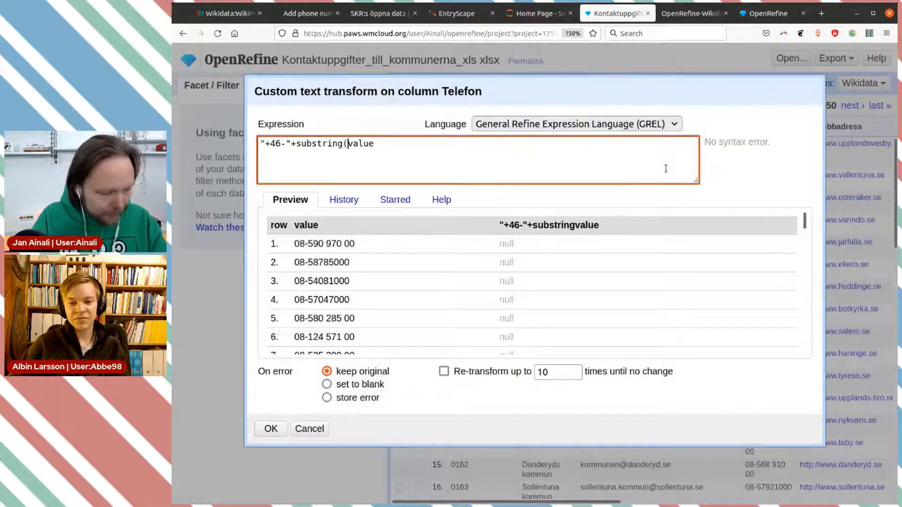
{"action": "key", "text": "Right"}
{"action": "key", "text": "Right"}
{"action": "key", "text": "Right"}
{"action": "key", "text": "Right"}
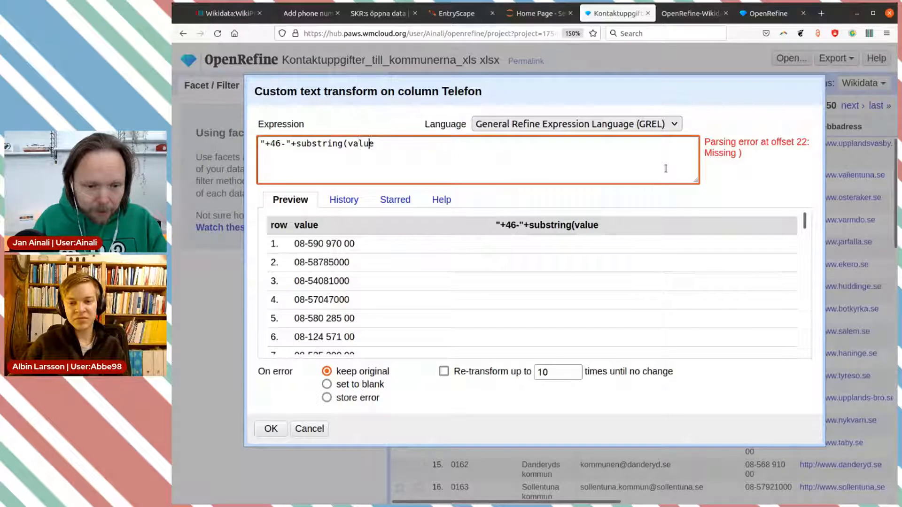
{"action": "type", "text": ",1"}
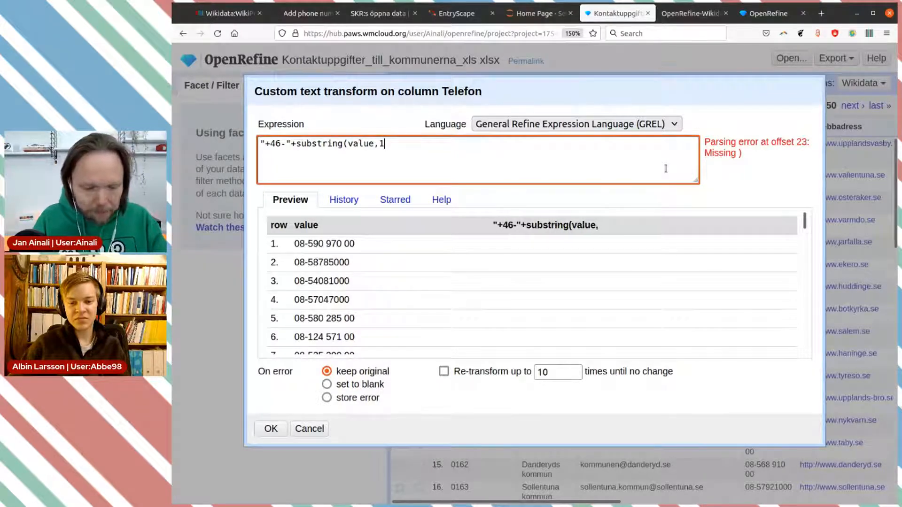
{"action": "type", "text": ")"}
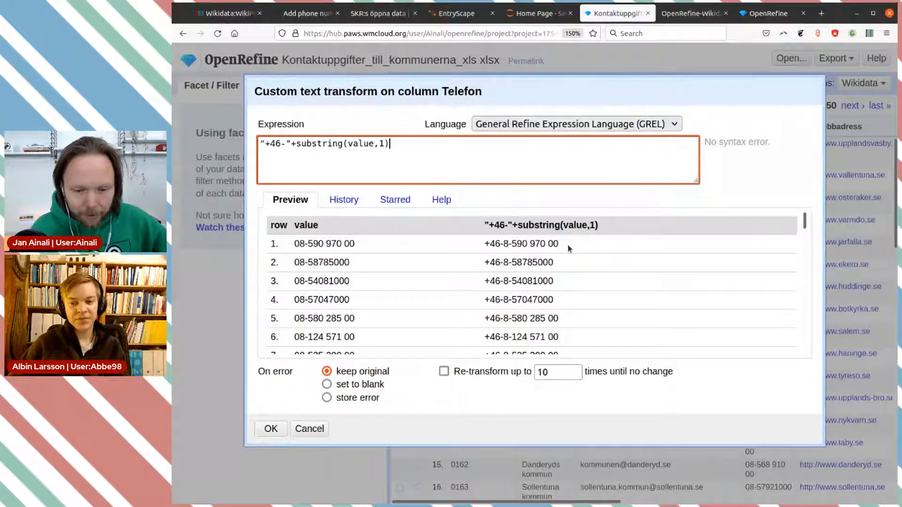
Nest replace(value," - ","-") inside the substring call to turn spaced hyphens into plain hyphens, and check the preview
{"action": "scroll", "coordinate": [643, 272], "scroll_direction": "down", "scroll_amount": 3}
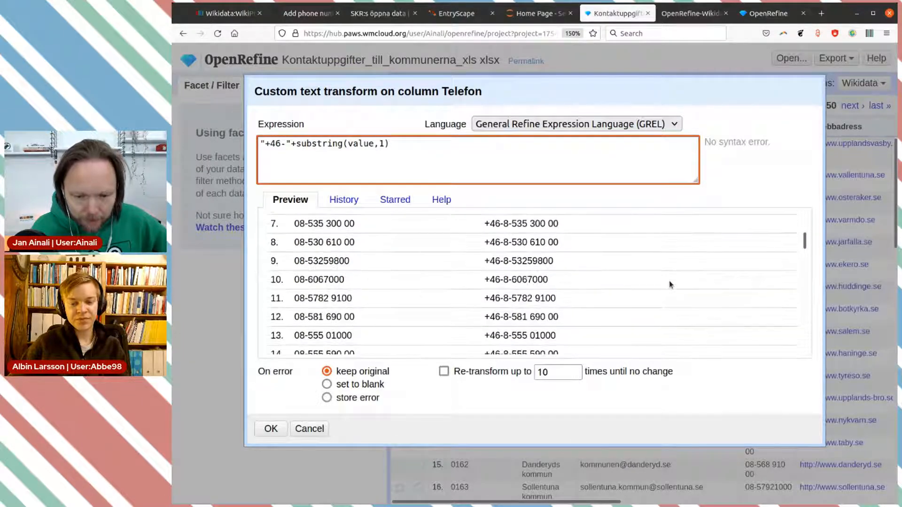
{"action": "scroll", "coordinate": [657, 270], "scroll_direction": "down", "scroll_amount": 4}
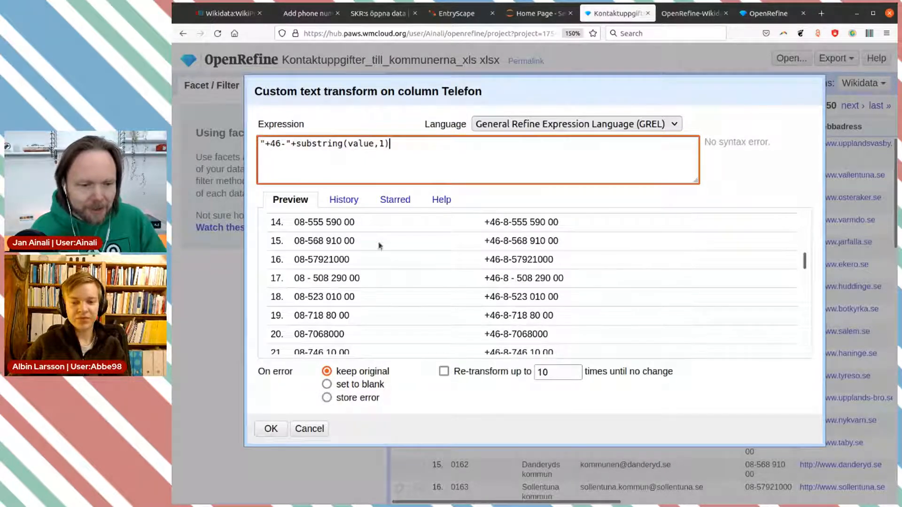
{"action": "scroll", "coordinate": [564, 298], "scroll_direction": "down", "scroll_amount": 3}
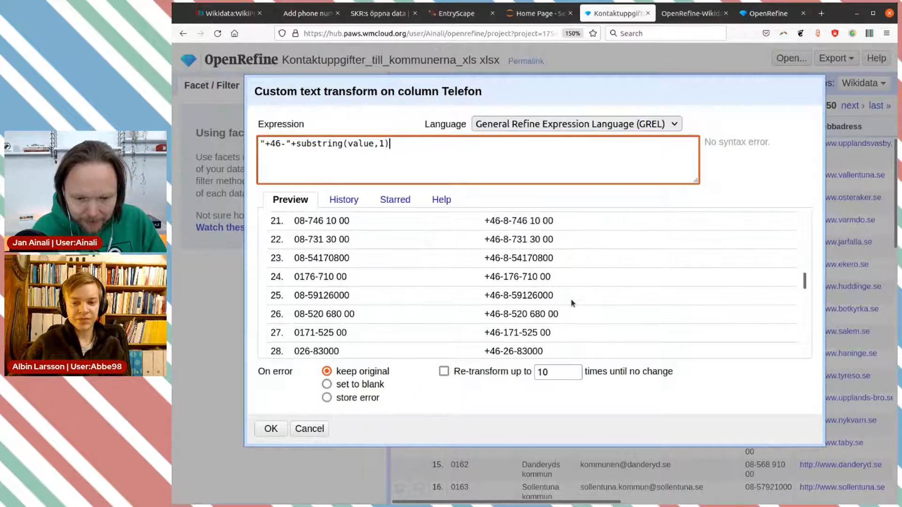
{"action": "scroll", "coordinate": [573, 302], "scroll_direction": "up", "scroll_amount": 5}
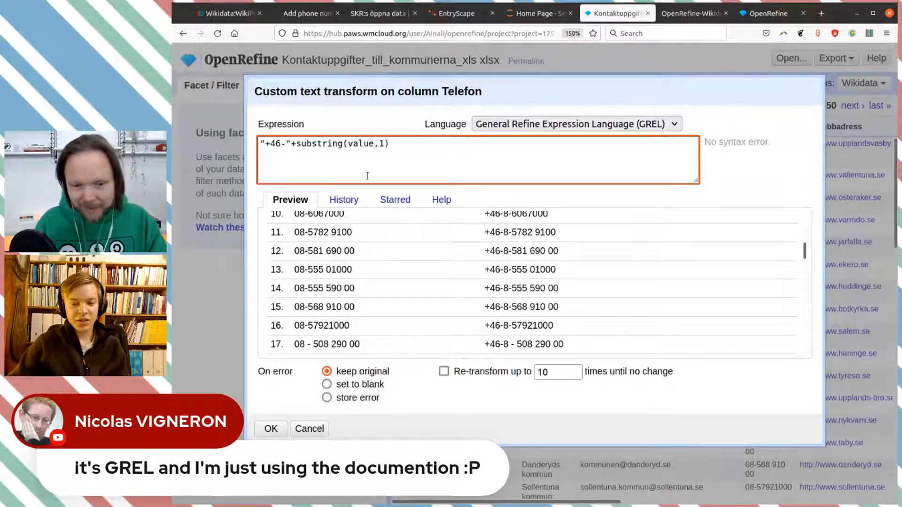
{"action": "type", "text": "repla"}
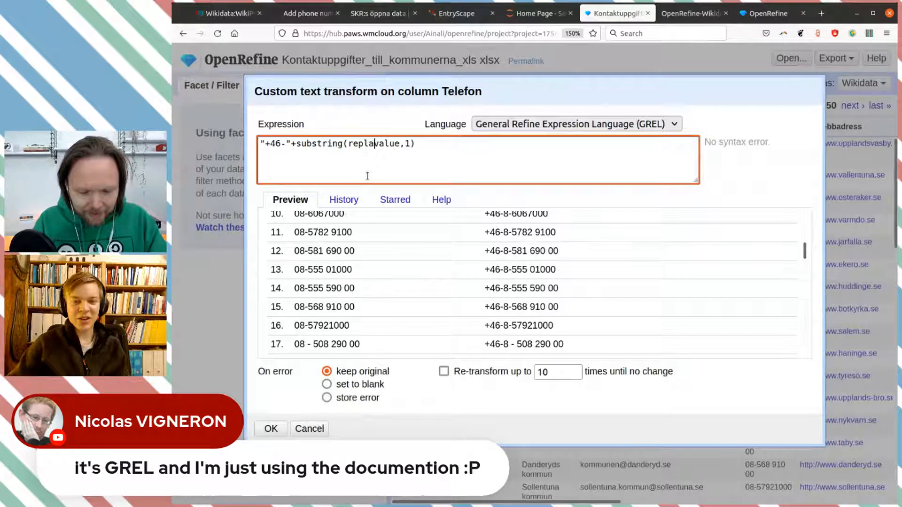
{"action": "type", "text": "ce"}
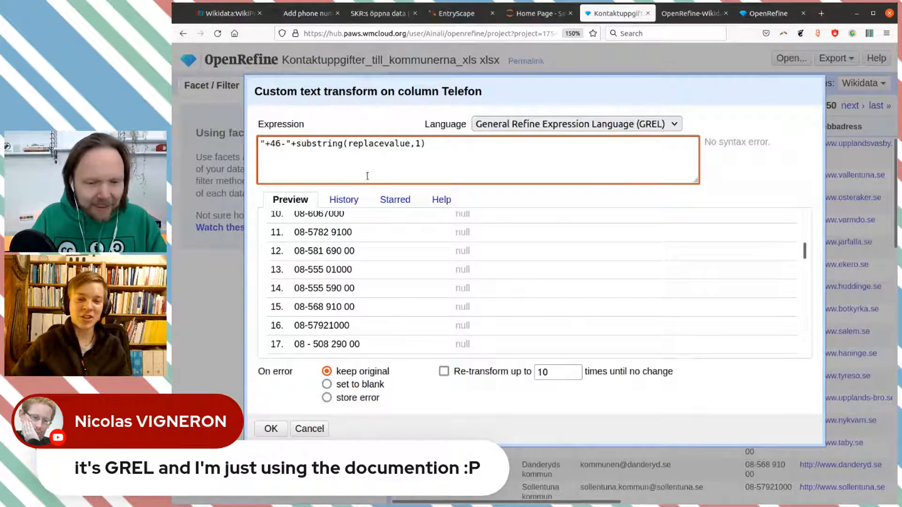
{"action": "type", "text": "("}
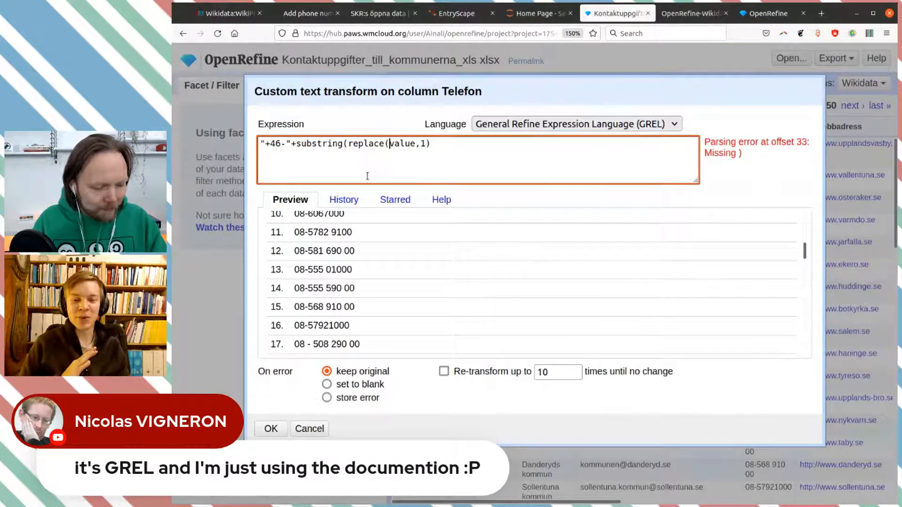
{"action": "key", "text": "Right"}
{"action": "key", "text": "Right"}
{"action": "key", "text": "Right"}
{"action": "key", "text": "Right"}
{"action": "key", "text": "Right"}
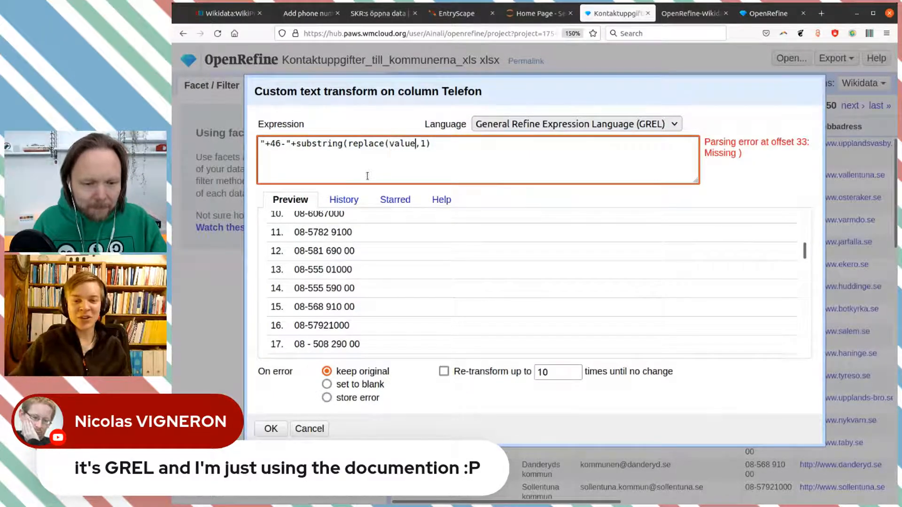
{"action": "type", "text": ")"}
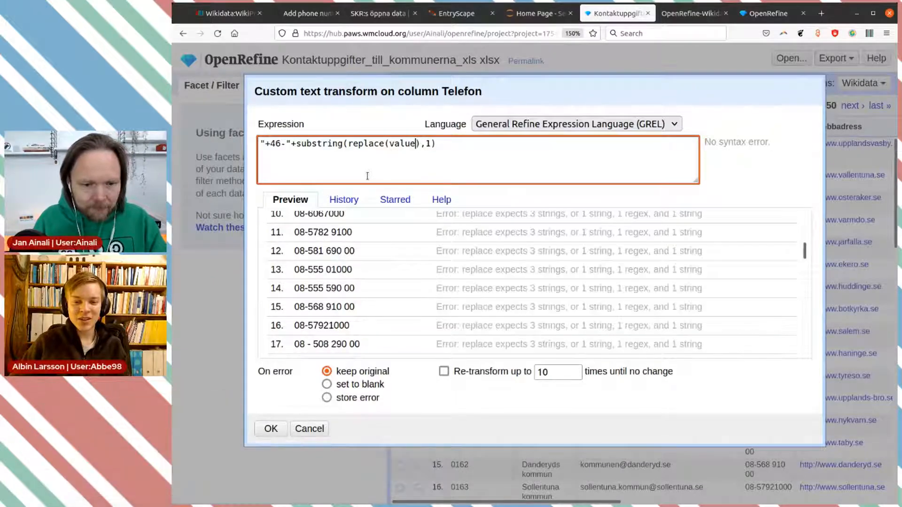
{"action": "type", "text": ","}
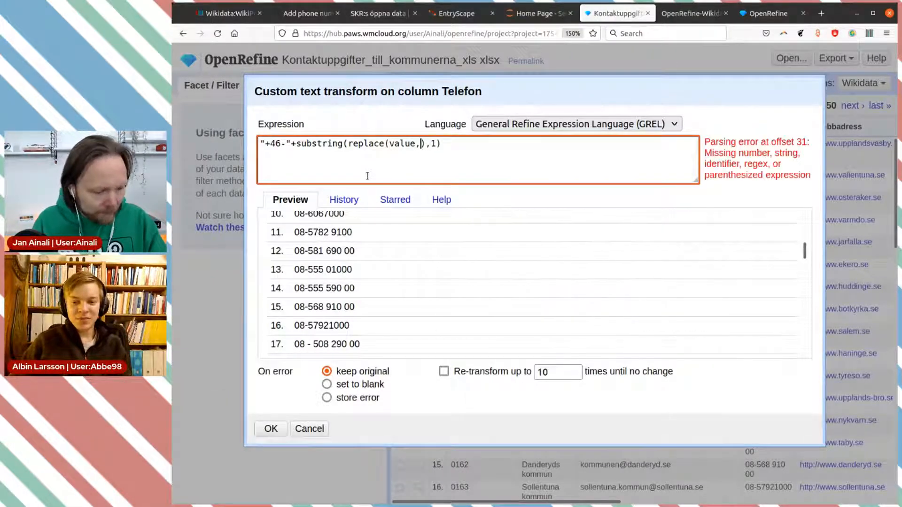
{"action": "type", "text": "\" "}
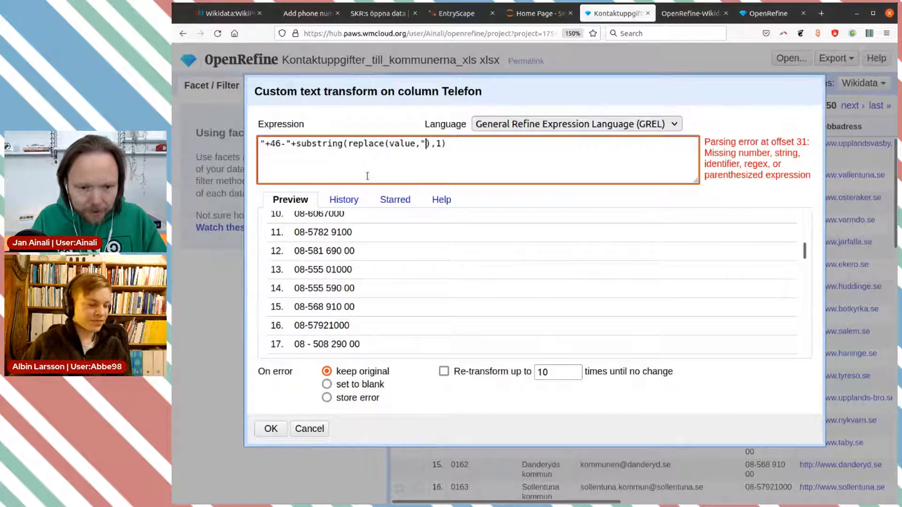
{"action": "type", "text": "- \""}
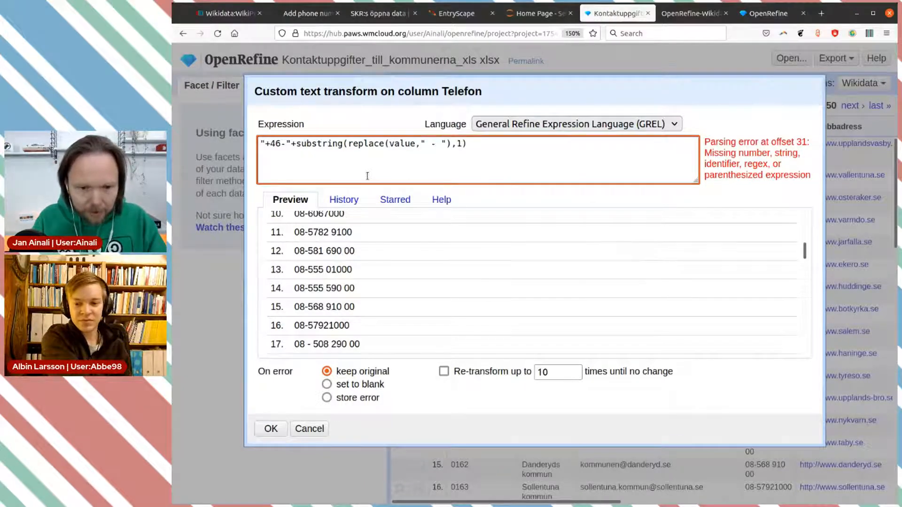
{"action": "type", "text": ",\""}
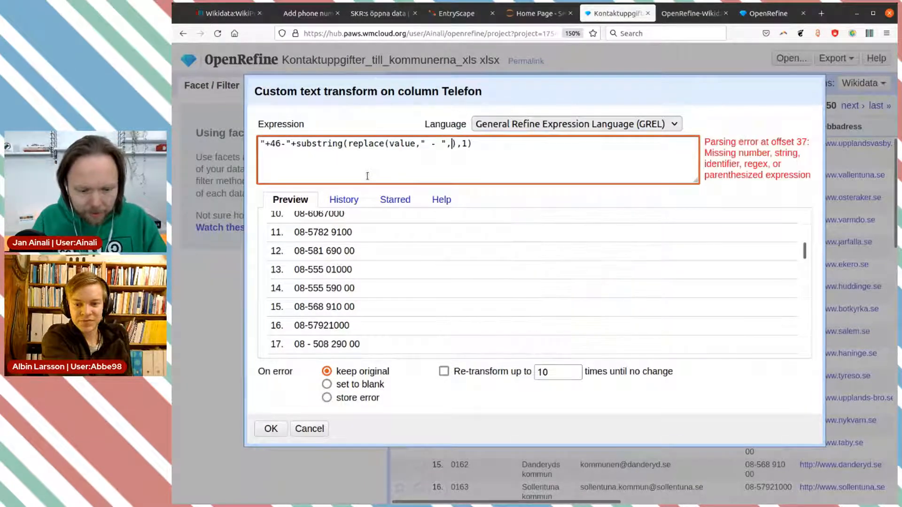
{"action": "type", "text": "-\""}
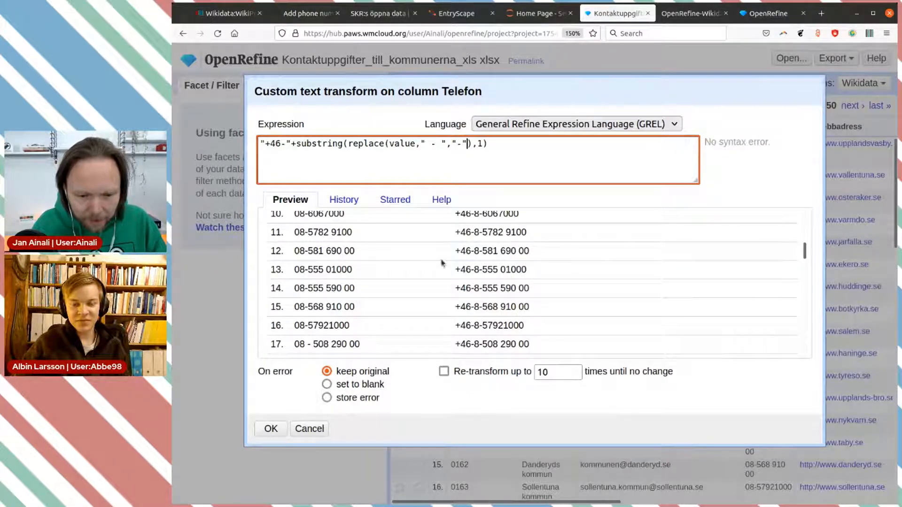
{"action": "scroll", "coordinate": [508, 281], "scroll_direction": "up", "scroll_amount": 5}
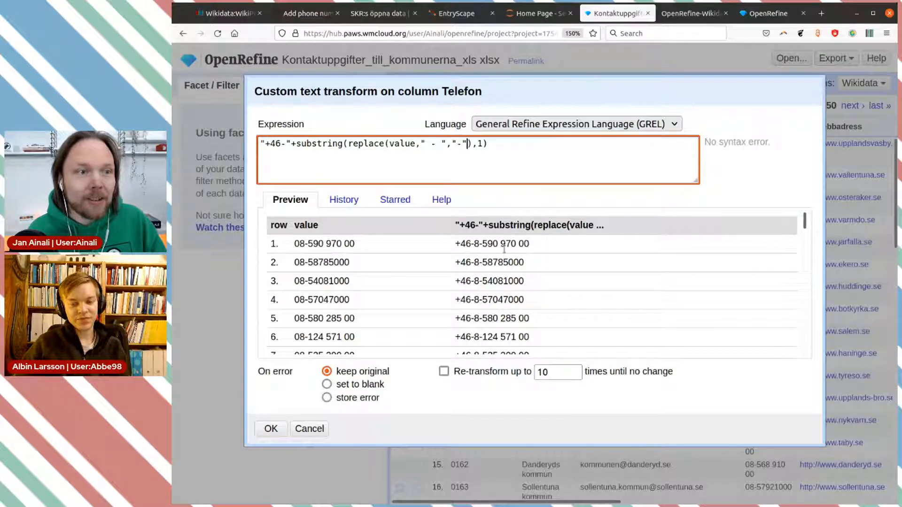
Try to nest a second replace call, replace(value," "), as the first argument of the existing replace
{"action": "left_click", "coordinate": [463, 143]}
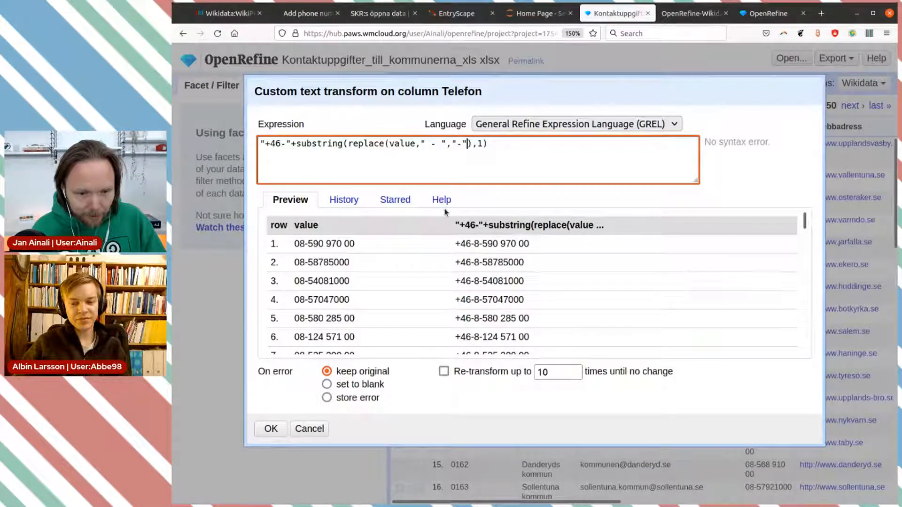
{"action": "left_click", "coordinate": [390, 147]}
{"action": "type", "text": "replace"}
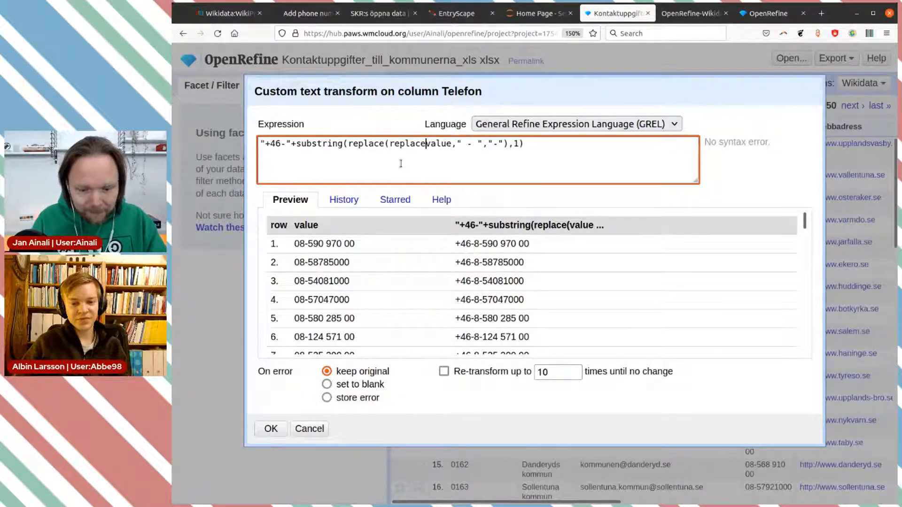
{"action": "type", "text": "(value,\" \""}
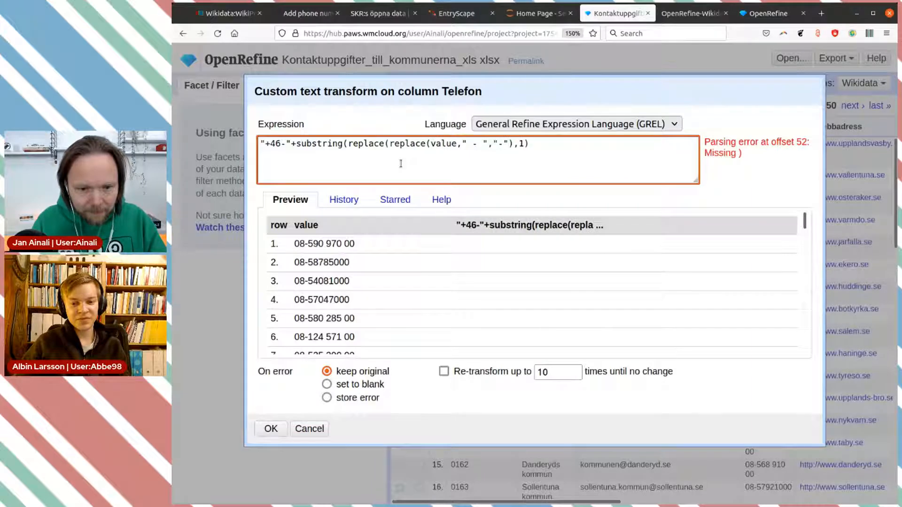
{"action": "type", "text": "),"}
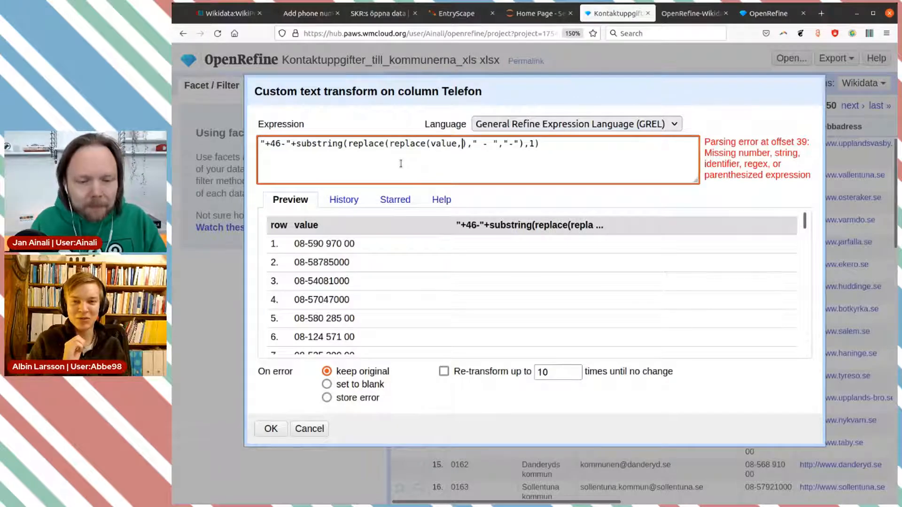
{"action": "type", "text": "\" - \""}
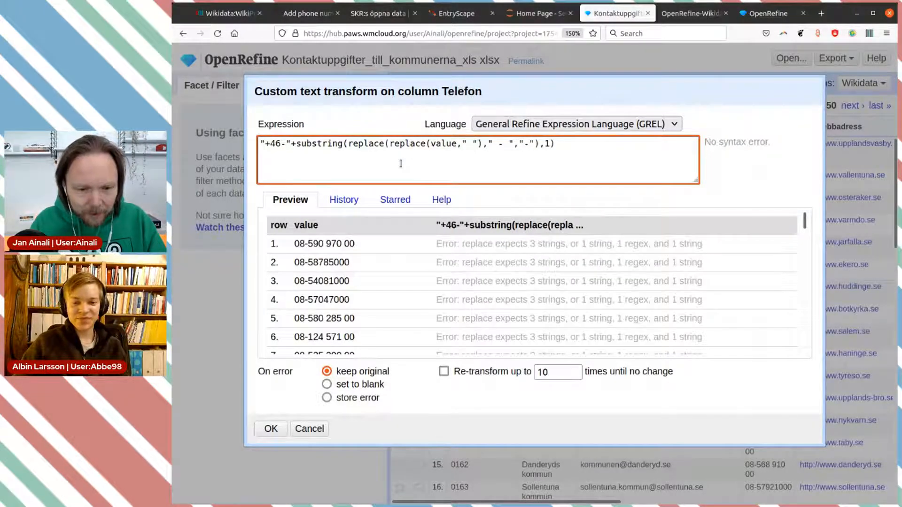
Delete the inner replace call with its value and space arguments from the expression
{"action": "key", "text": "Delete"}
{"action": "key", "text": "BackSpace"}
{"action": "key", "text": "BackSpace"}
{"action": "key", "text": "BackSpace"}
{"action": "key", "text": "BackSpace"}
{"action": "key", "text": "BackSpace"}
{"action": "key", "text": "BackSpace"}
{"action": "key", "text": "BackSpace"}
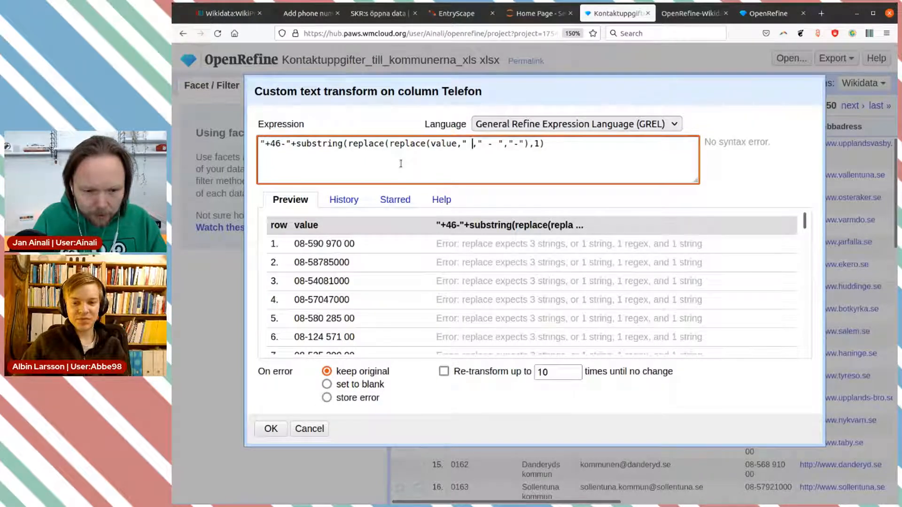
{"action": "key", "text": "BackSpace"}
{"action": "key", "text": "BackSpace"}
{"action": "key", "text": "BackSpace"}
{"action": "key", "text": "BackSpace"}
{"action": "key", "text": "BackSpace"}
{"action": "key", "text": "BackSpace"}
{"action": "key", "text": "BackSpace"}
{"action": "key", "text": "BackSpace"}
{"action": "key", "text": "BackSpace"}
{"action": "key", "text": "BackSpace"}
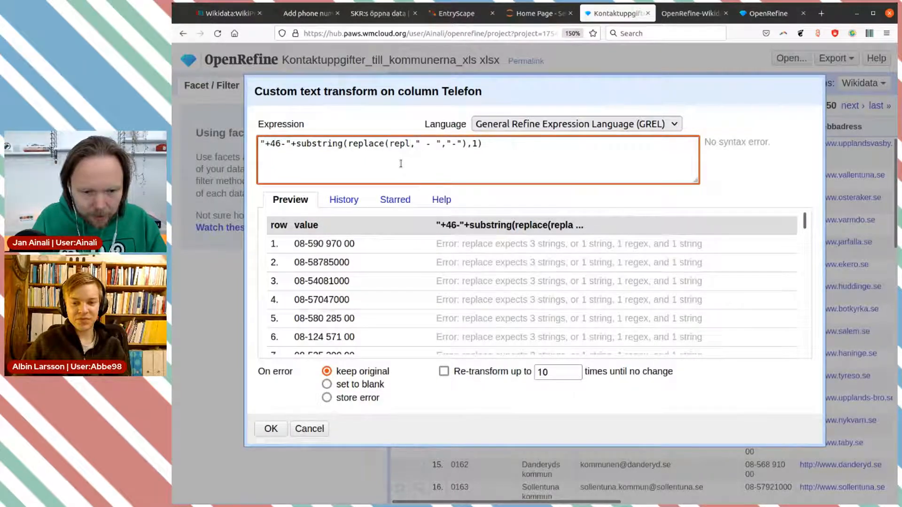
{"action": "key", "text": "BackSpace"}
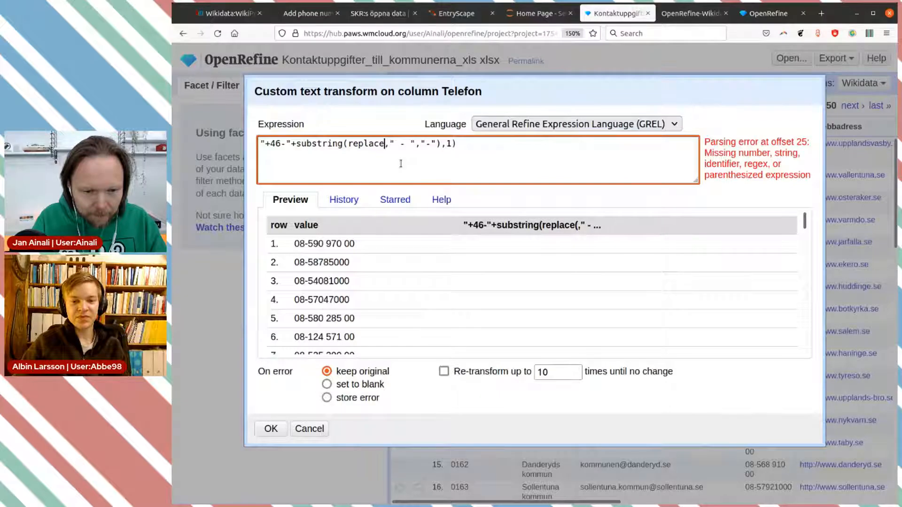
Try to wrap the existing replace call in an outer replace with " " and "" as its search and replacement arguments
{"action": "key", "text": "Left"}
{"action": "key", "text": "Left"}
{"action": "key", "text": "Left"}
{"action": "key", "text": "Left"}
{"action": "key", "text": "Left"}
{"action": "key", "text": "Left"}
{"action": "key", "text": "Left"}
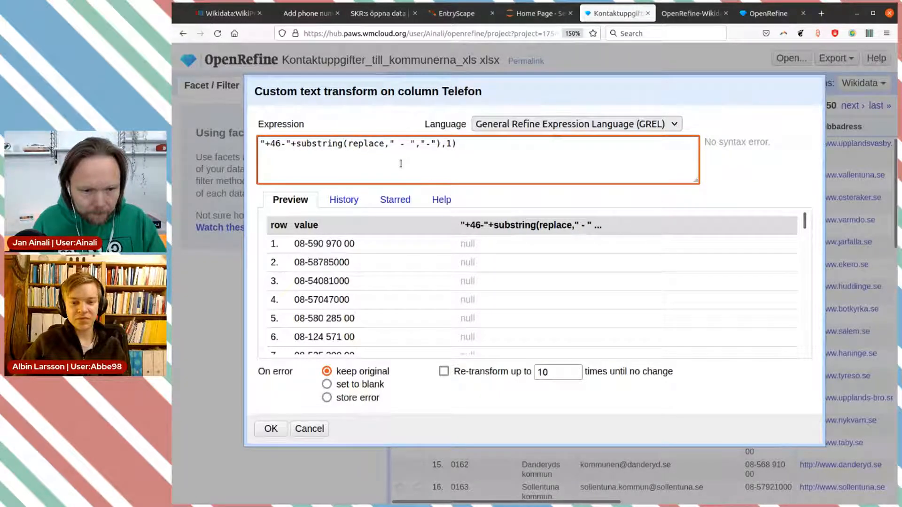
{"action": "type", "text": "replace"}
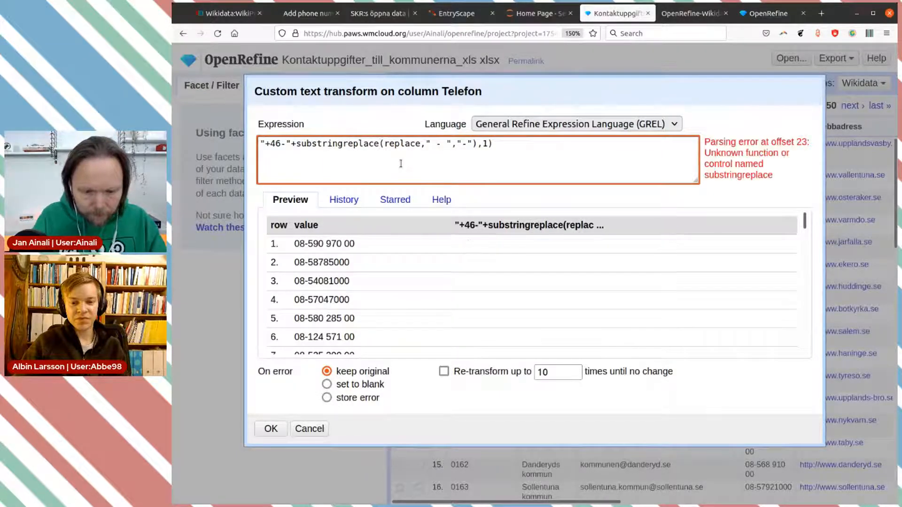
{"action": "type", "text": "/"}
{"action": "key", "text": "BackSpace"}
{"action": "type", "text": "("}
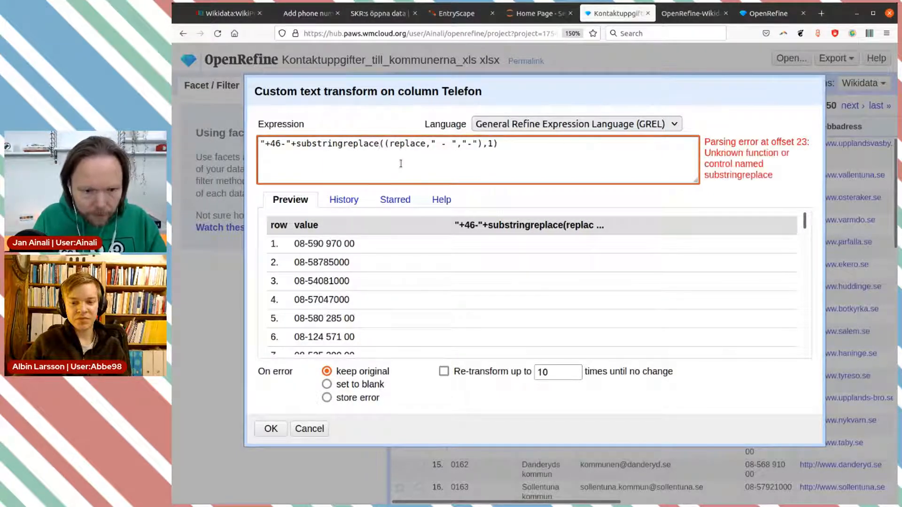
{"action": "key", "text": "Left"}
{"action": "key", "text": "Left"}
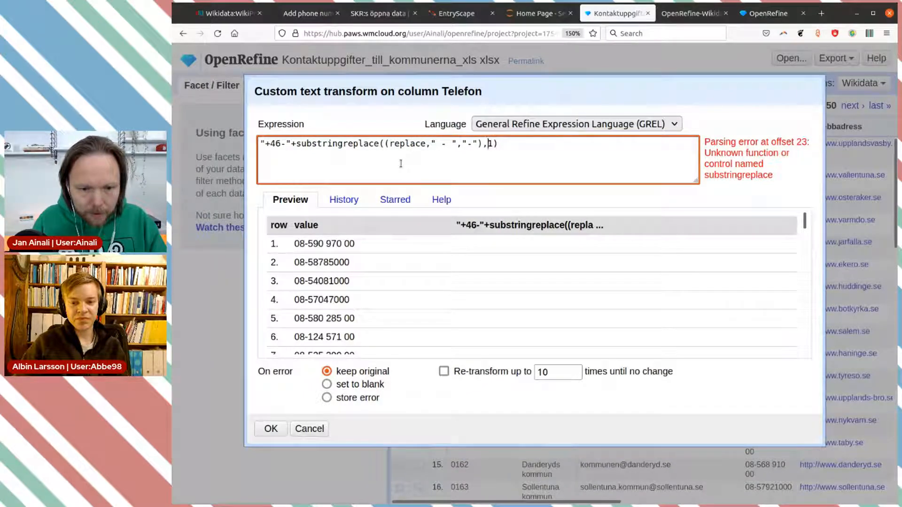
{"action": "type", "text": ",\""}
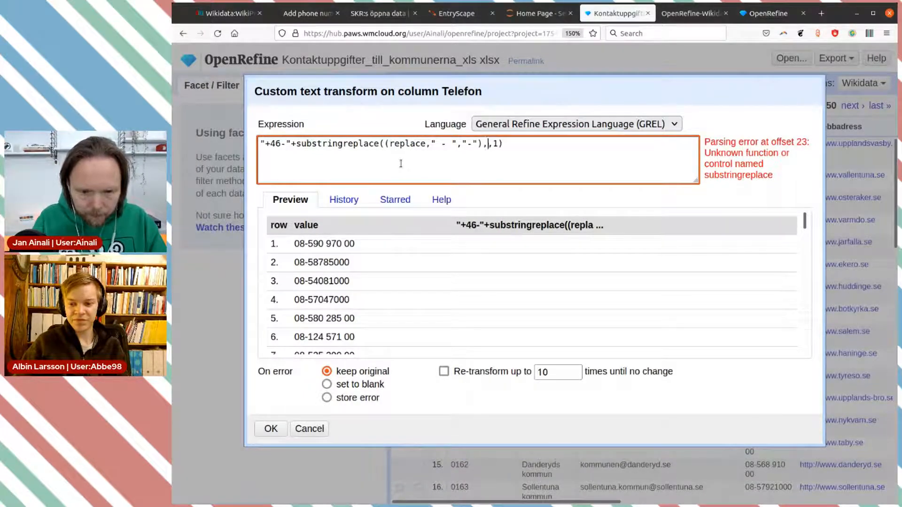
{"action": "type", "text": " \",\"\""}
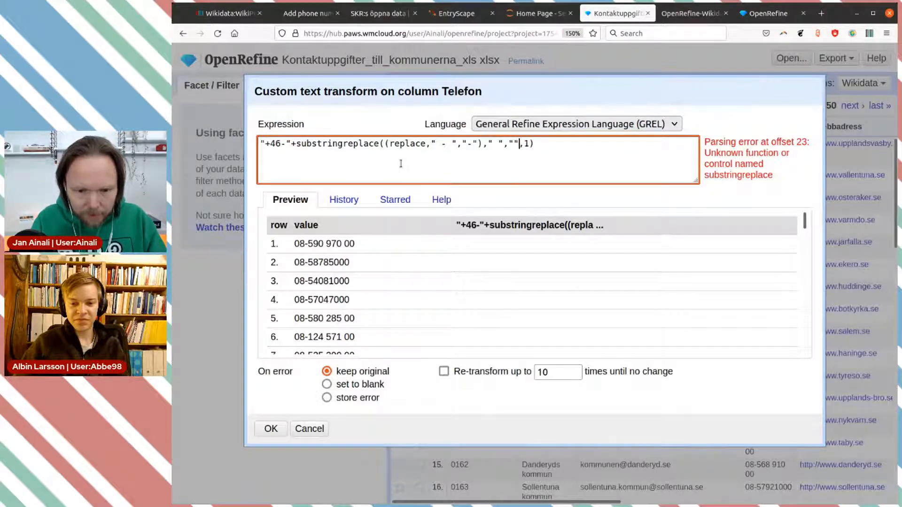
{"action": "type", "text": ")"}
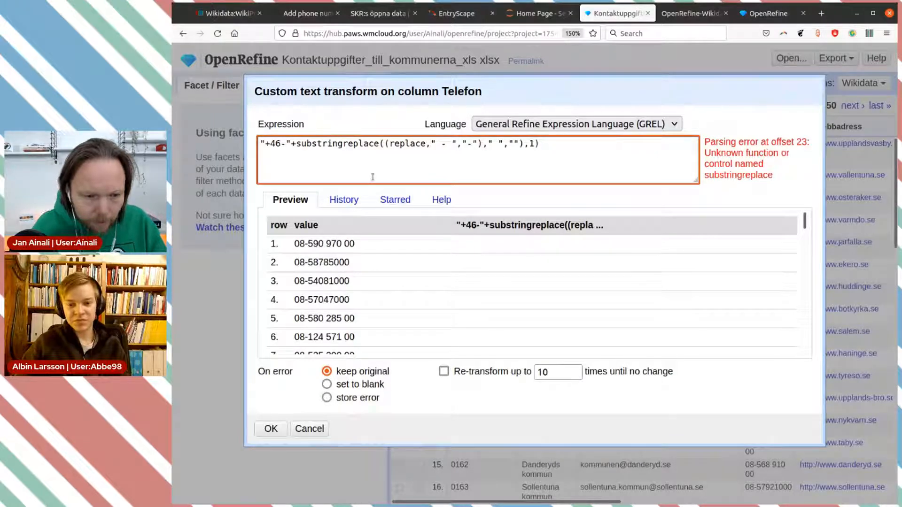
Try to repair the nested calls by adding the missing parenthesis after substring and inserting value in the outer replace
{"action": "type", "text": "("}
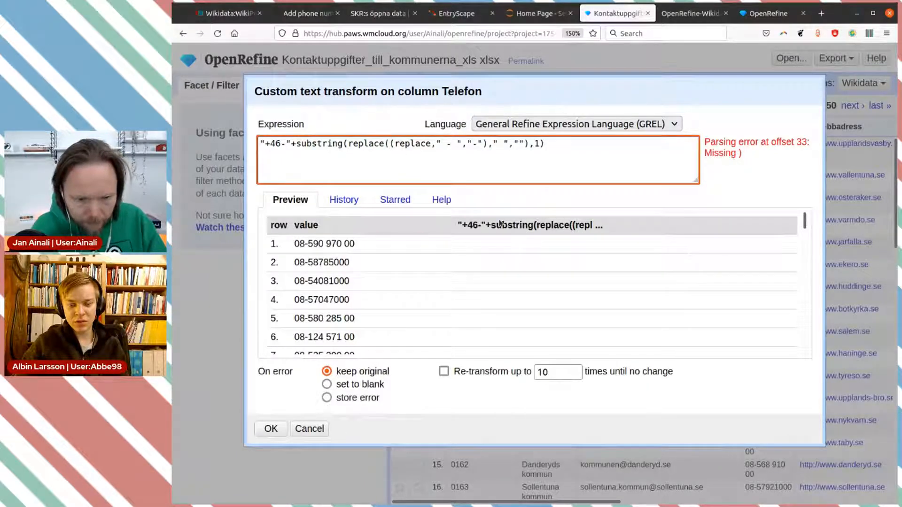
{"action": "type", "text": "value"}
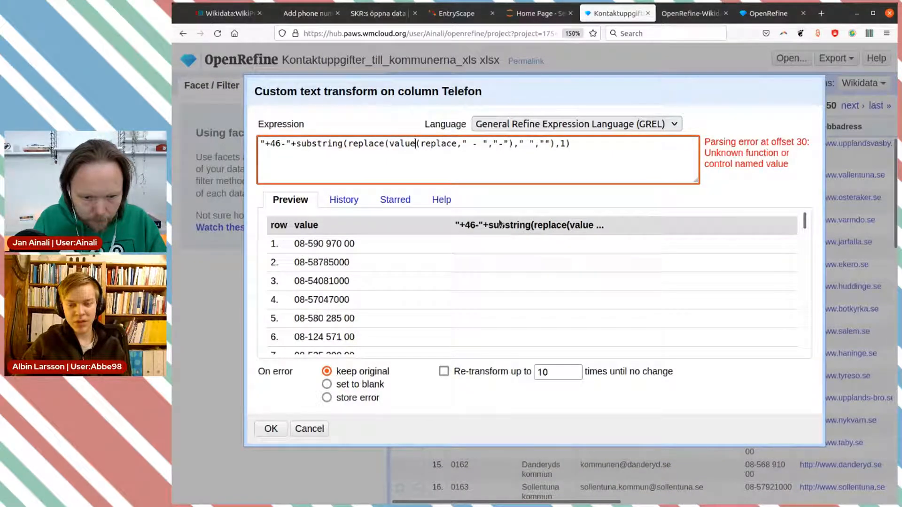
{"action": "key", "text": "BackSpace"}
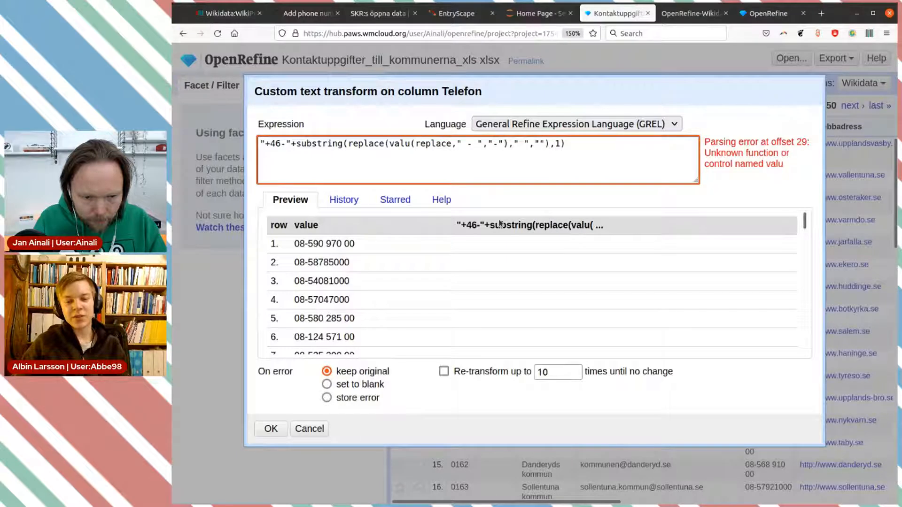
{"action": "key", "text": "BackSpace"}
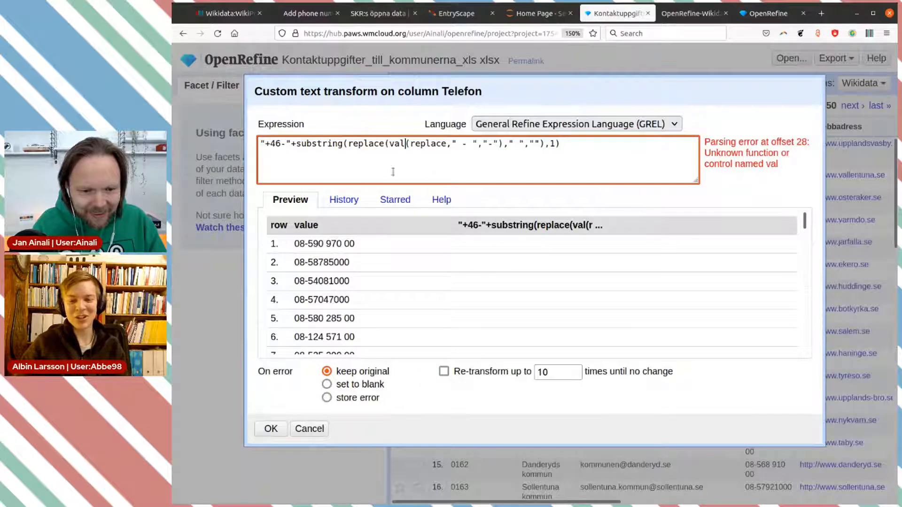
Replace the broken nested replace calls with plain value, reducing the expression to "+46-"+substring(value,1)
{"action": "left_click_drag", "start_coordinate": [347, 144], "coordinate": [533, 143]}
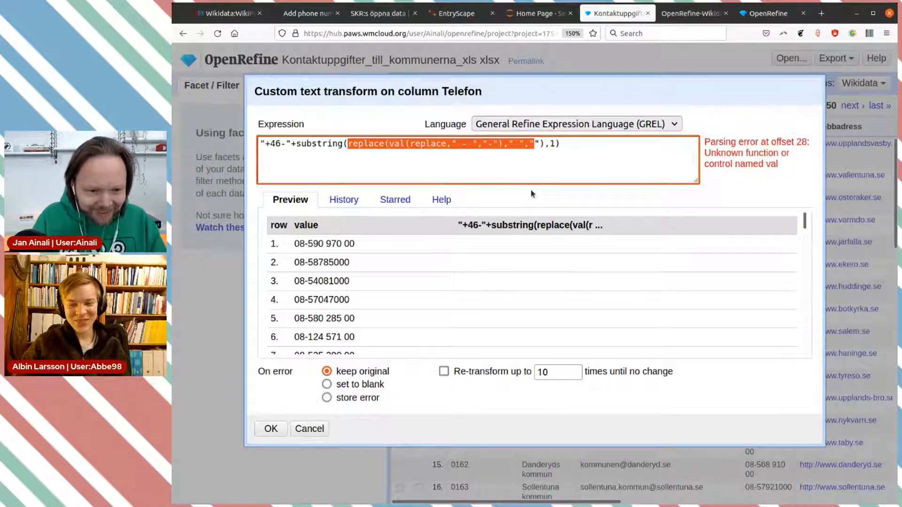
{"action": "type", "text": "value"}
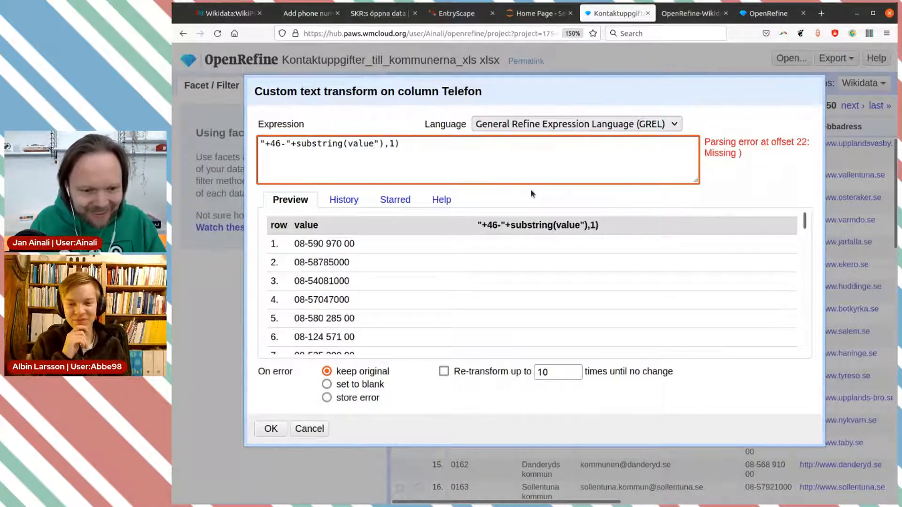
{"action": "key", "text": "Delete"}
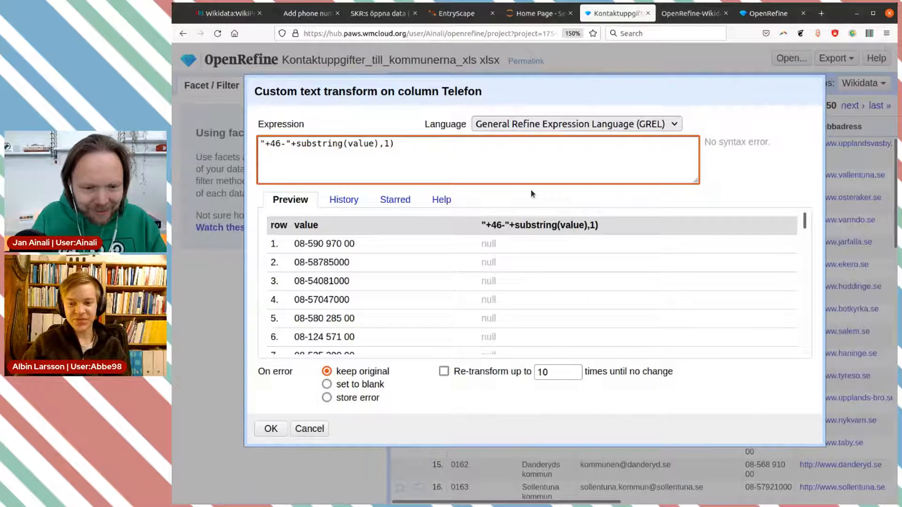
{"action": "key", "text": "Delete"}
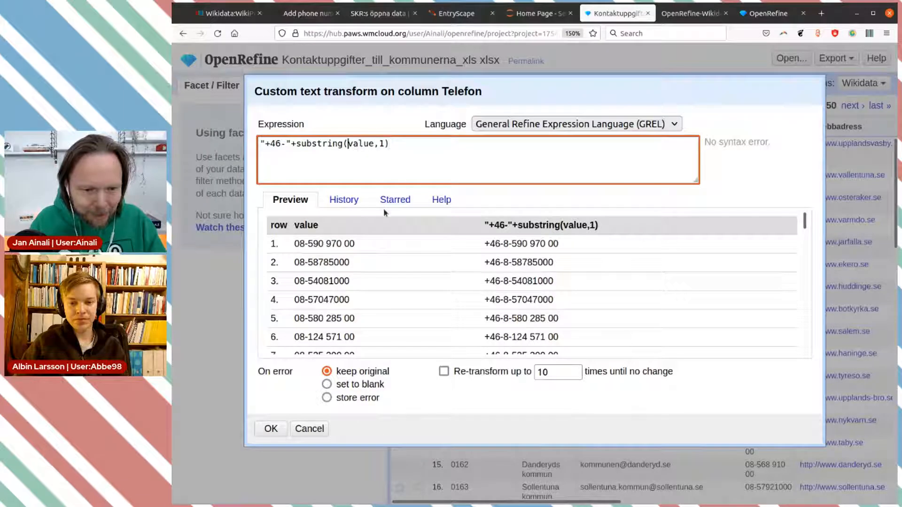
Wrap value in a replace call inside the substring call
{"action": "type", "text": "(repl"}
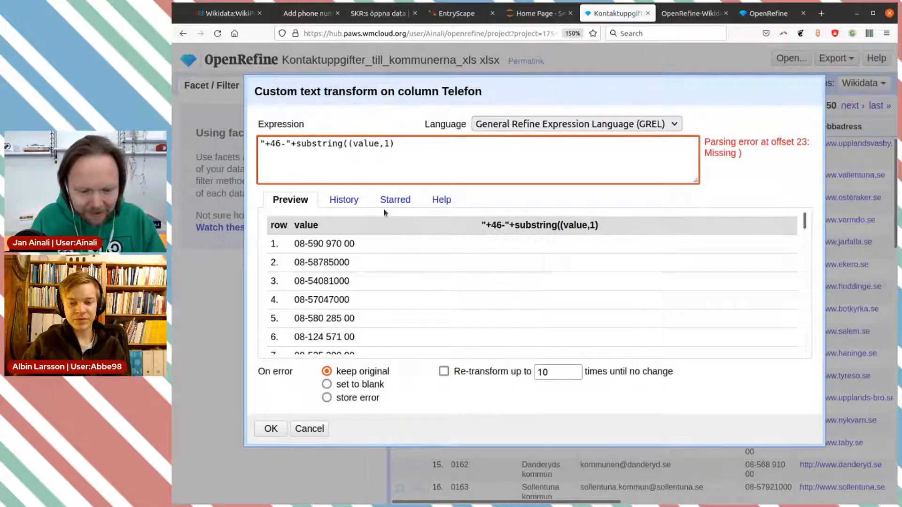
{"action": "type", "text": "ace"}
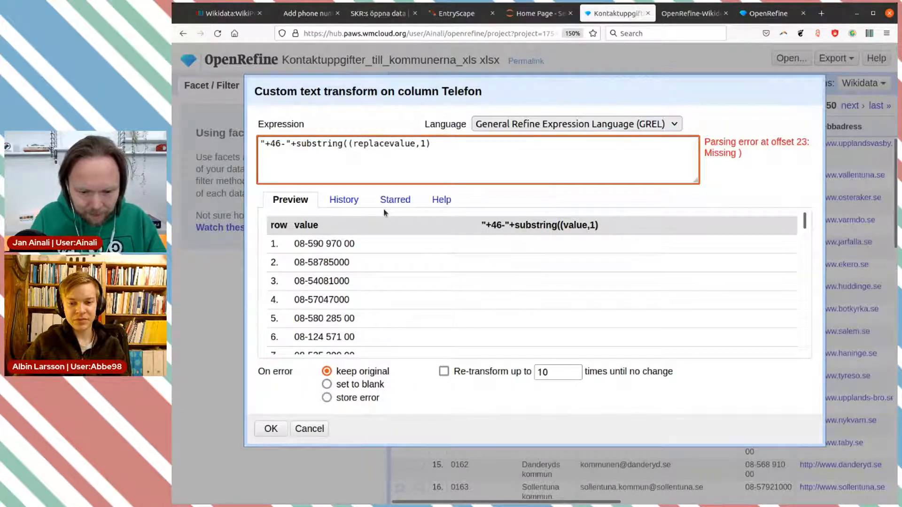
{"action": "type", "text": "("}
{"action": "key", "text": "Right"}
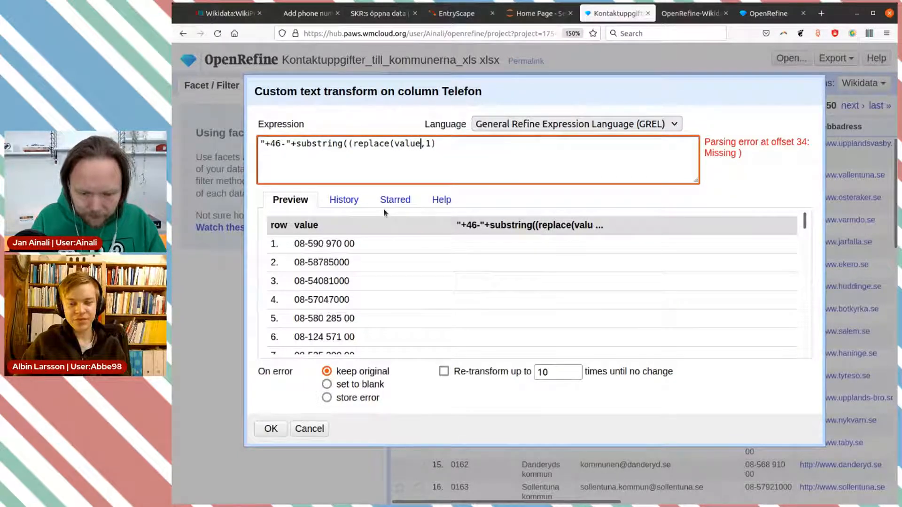
{"action": "type", "text": ")"}
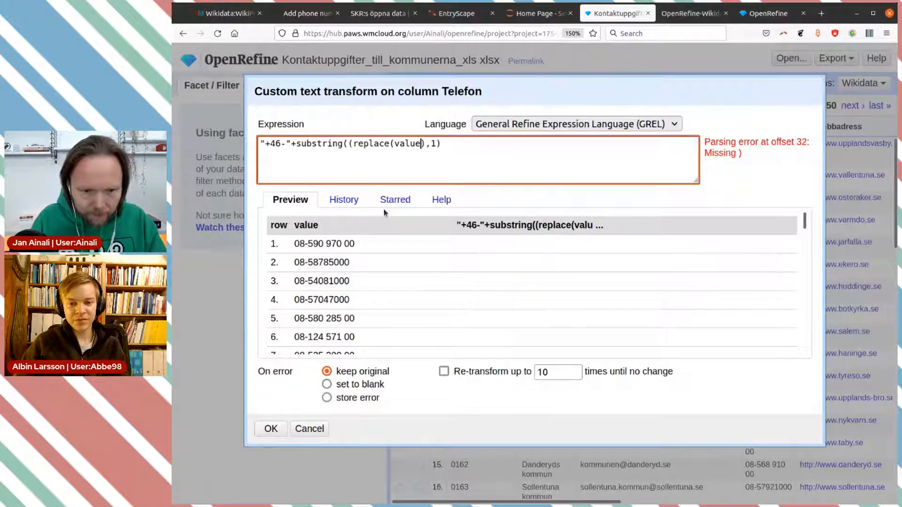
Add " - " and "-" as the replace call's arguments and remove the surplus opening parenthesis before it
{"action": "key", "text": "Left"}
{"action": "type", "text": ",\","}
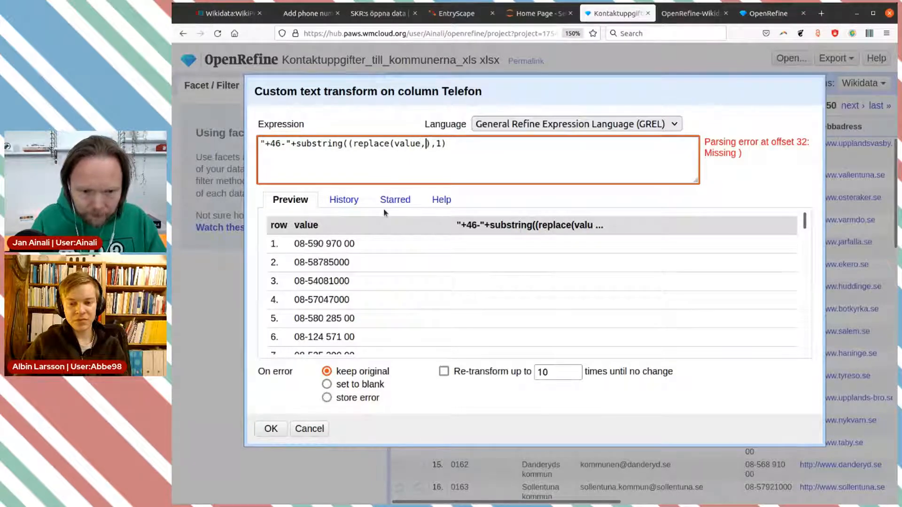
{"action": "key", "text": "Left"}
{"action": "type", "text": "-"}
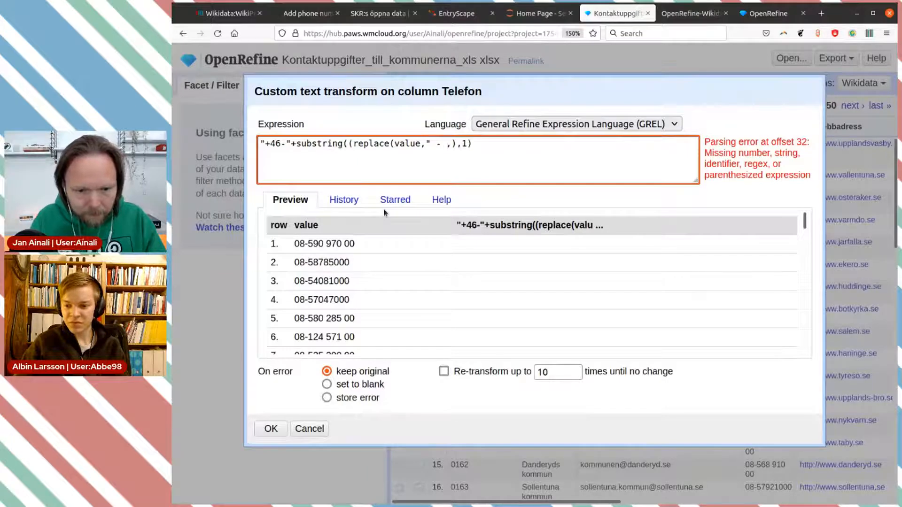
{"action": "type", "text": " \",\""}
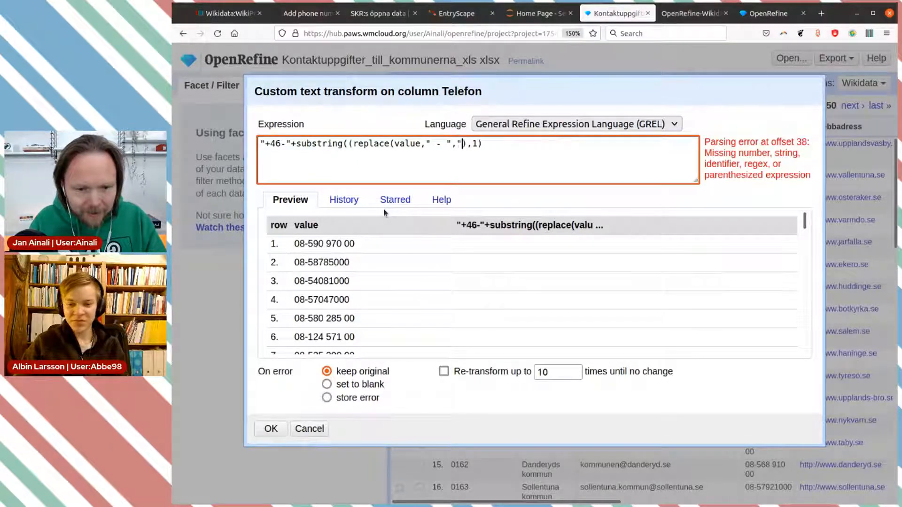
{"action": "type", "text": "-\""}
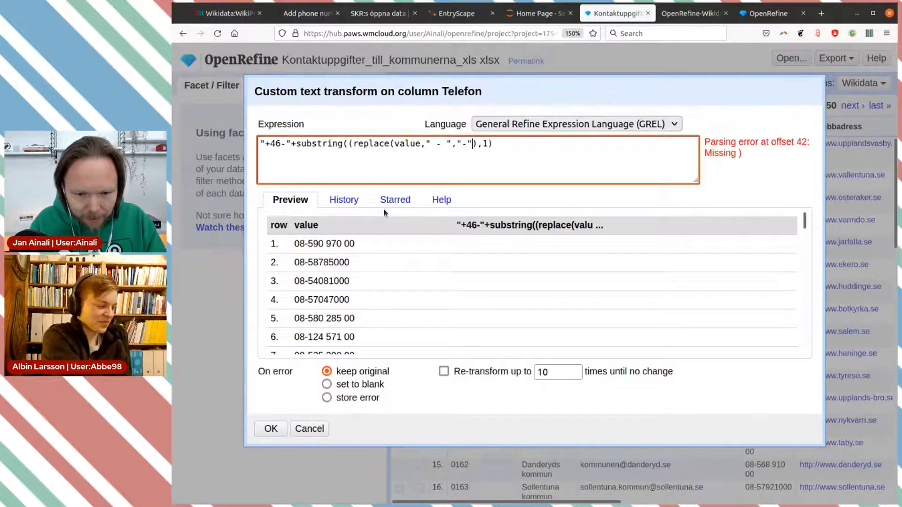
{"action": "left_click", "coordinate": [543, 150]}
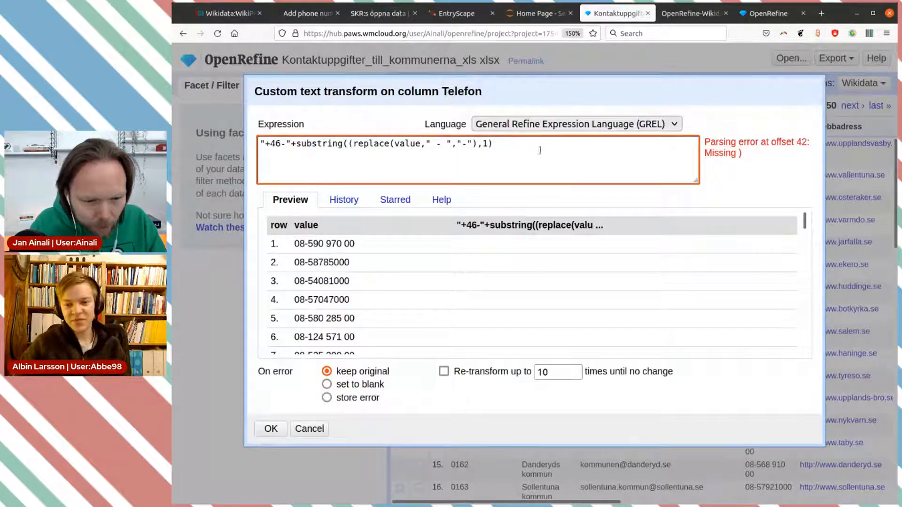
{"action": "left_click", "coordinate": [355, 143]}
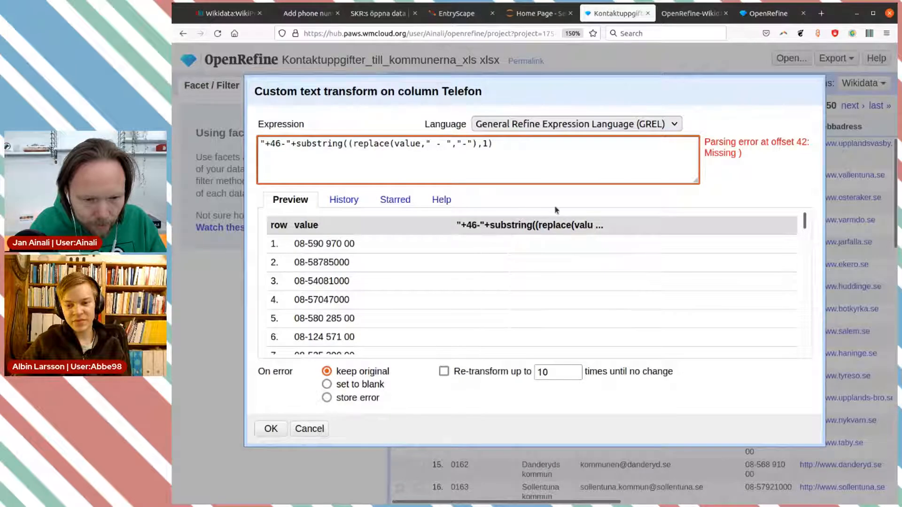
{"action": "key", "text": "BackSpace"}
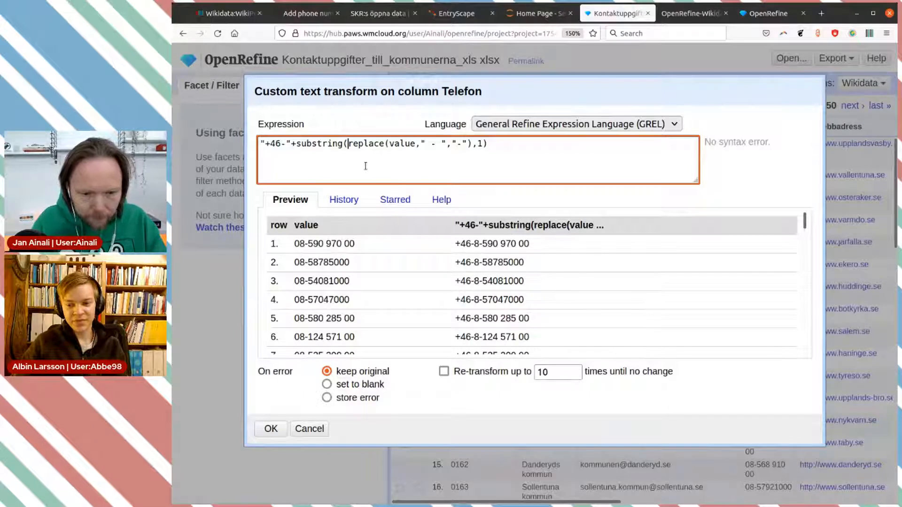
Wrap replace(value," - ","-") in an outer replace call that substitutes "" for " ", keeping both inside substring
{"action": "type", "text": "repl"}
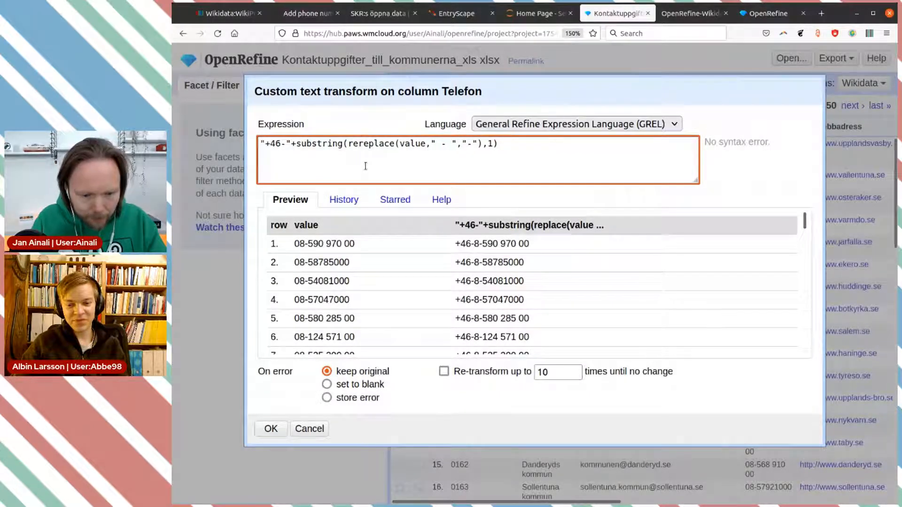
{"action": "type", "text": "ace("}
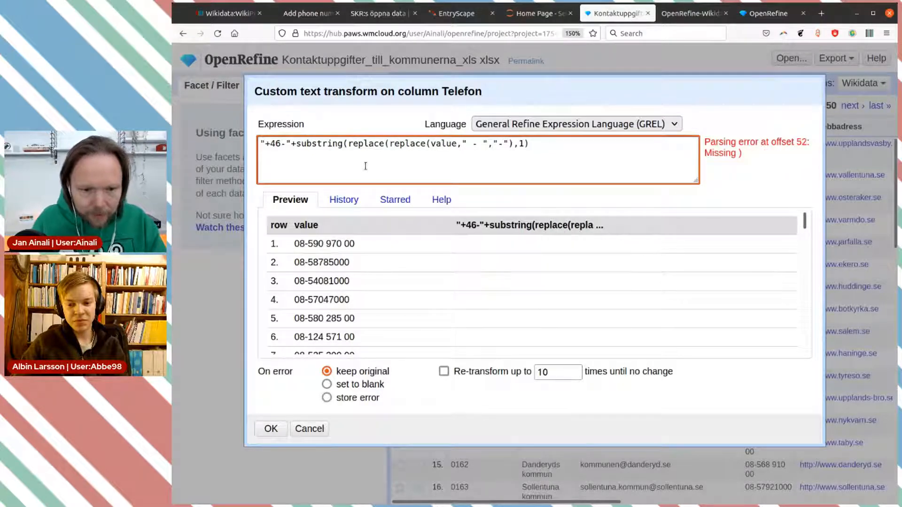
{"action": "left_click", "coordinate": [514, 142]}
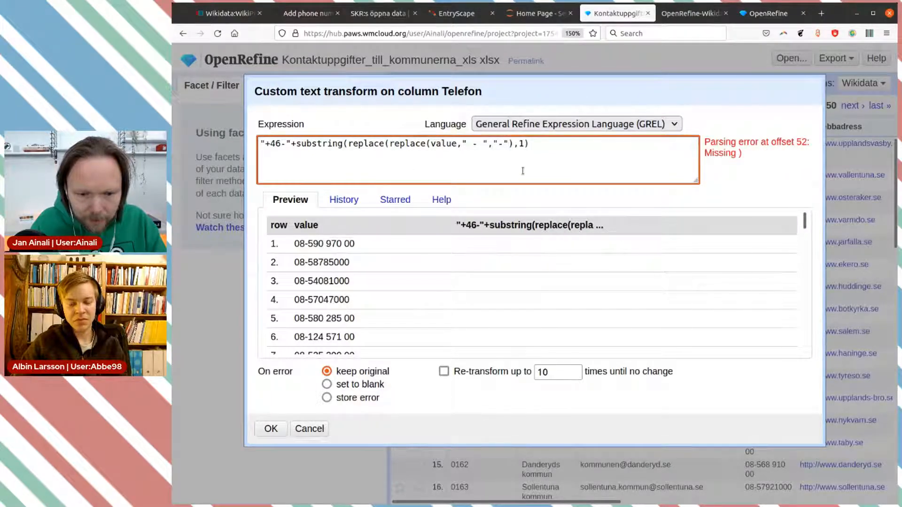
{"action": "type", "text": ","}
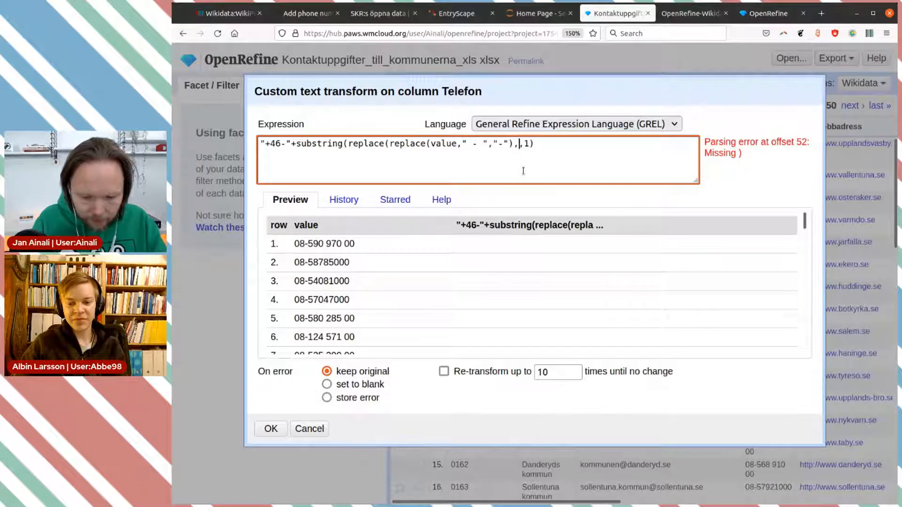
{"action": "type", "text": "\" "}
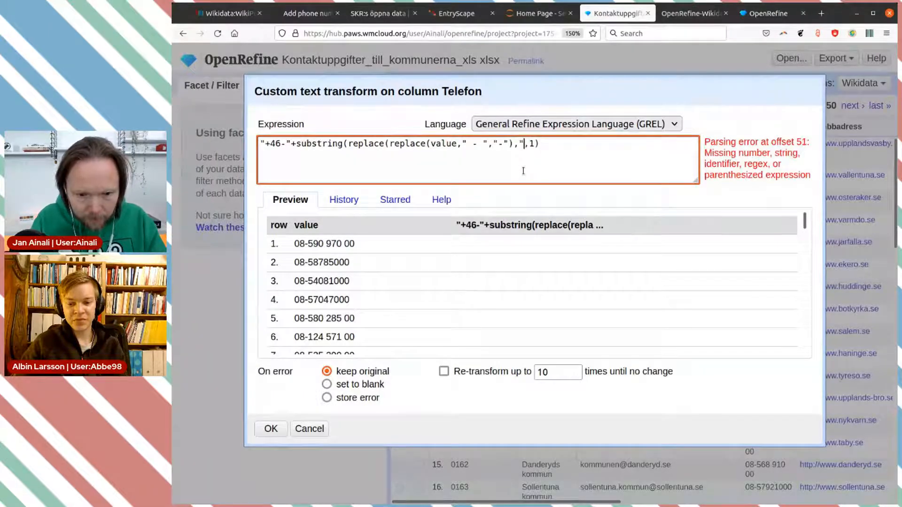
{"action": "type", "text": "\","}
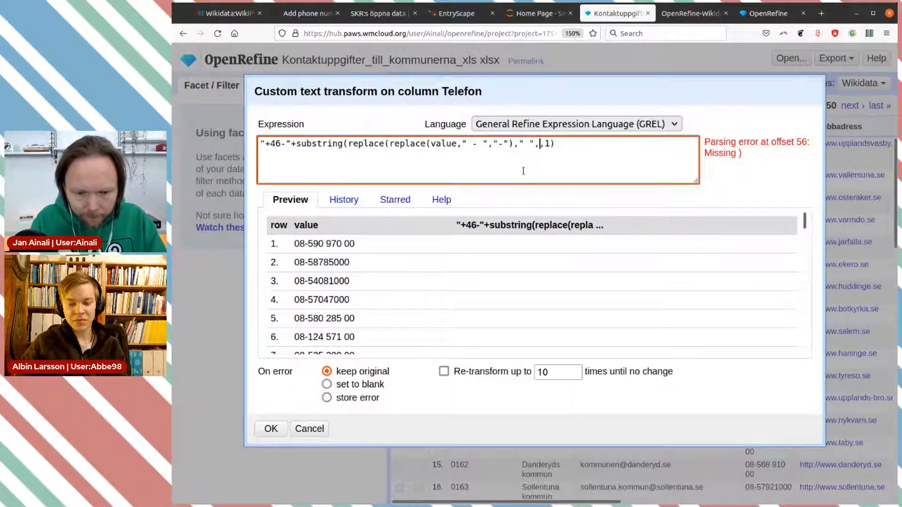
{"action": "type", "text": "\"\""}
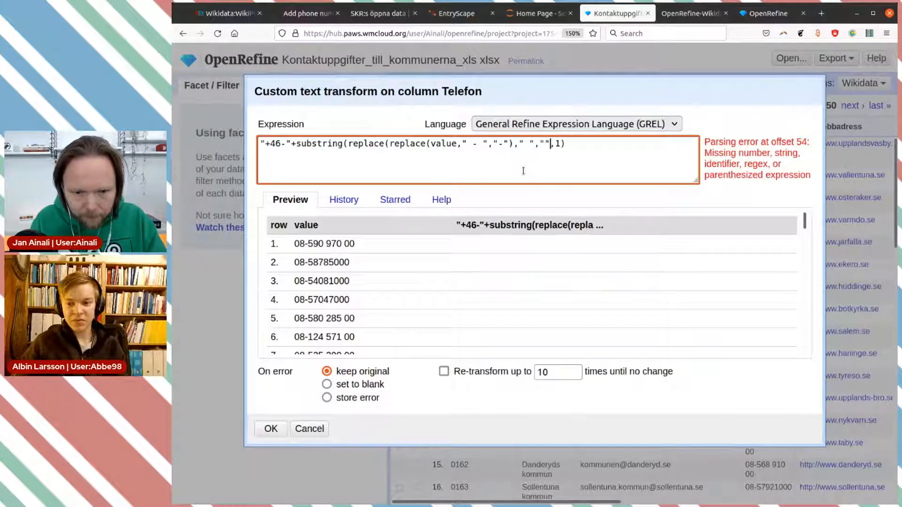
{"action": "type", "text": ")"}
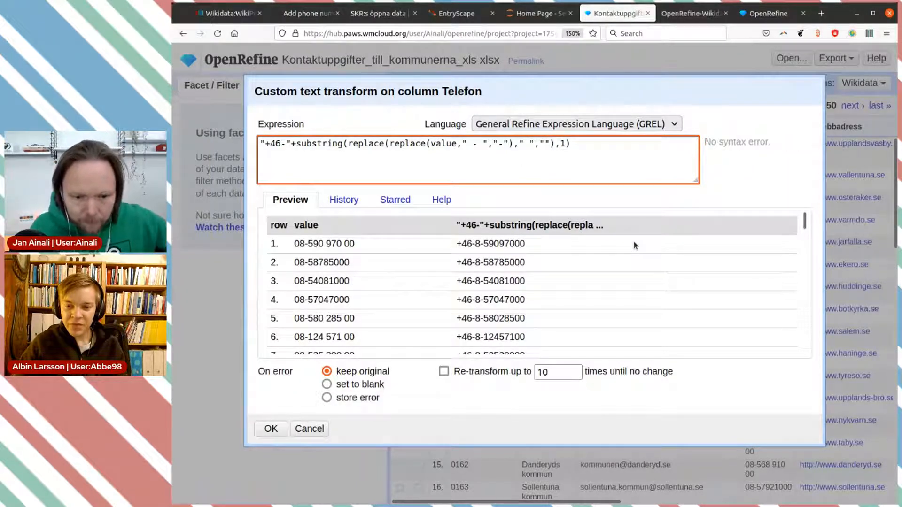
Set the outer replace call's replacement text to "-" so spaces turn into hyphens
{"action": "left_click", "coordinate": [544, 145]}
{"action": "type", "text": "-"}
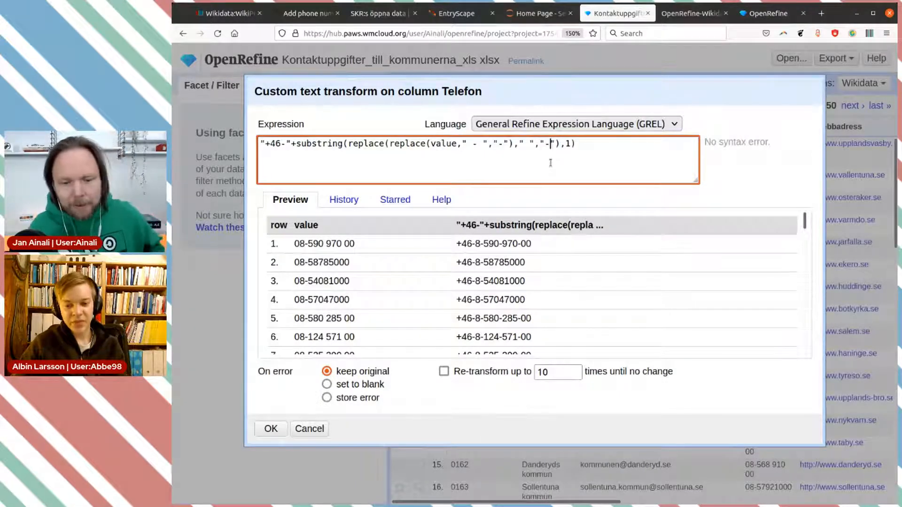
Check the transformed numbers through the preview rows and apply the transform to the Telefon column
{"action": "scroll", "coordinate": [679, 249], "scroll_direction": "down", "scroll_amount": 3}
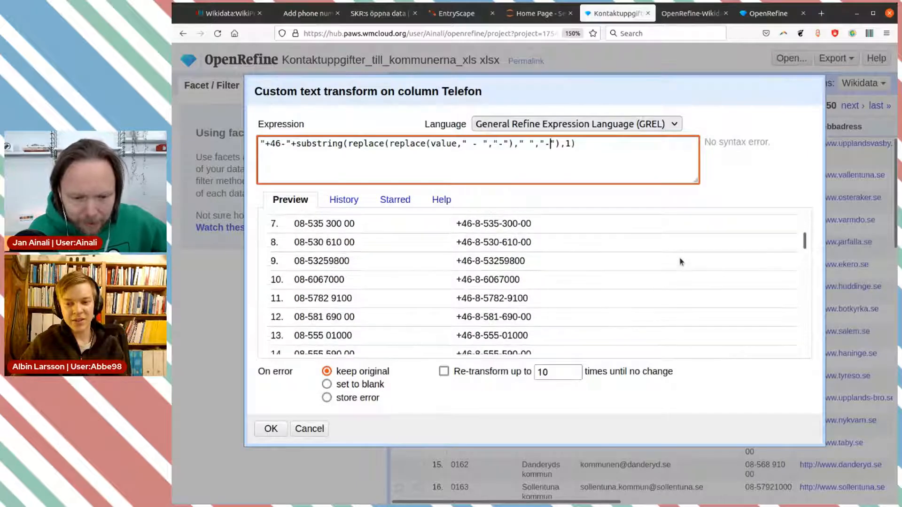
{"action": "scroll", "coordinate": [681, 262], "scroll_direction": "down", "scroll_amount": 12}
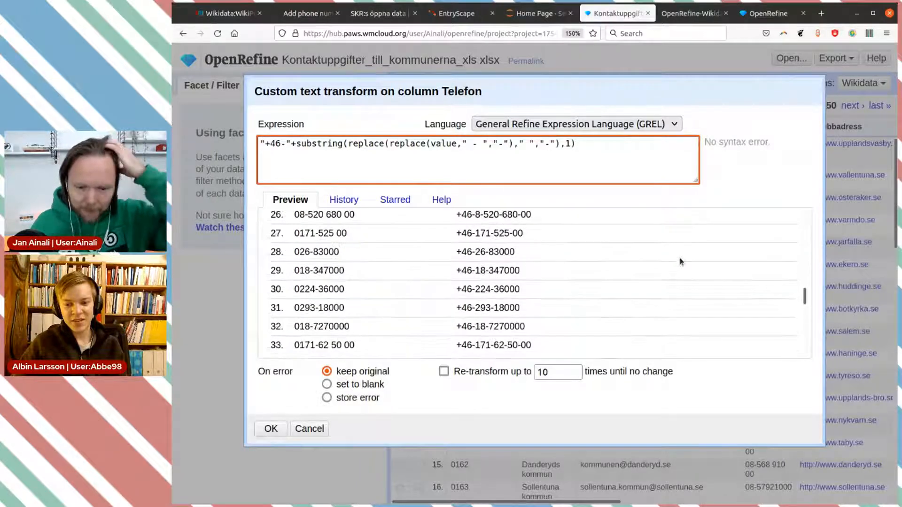
{"action": "scroll", "coordinate": [681, 262], "scroll_direction": "up", "scroll_amount": 1}
{"action": "scroll", "coordinate": [681, 262], "scroll_direction": "down", "scroll_amount": 3}
{"action": "scroll", "coordinate": [681, 262], "scroll_direction": "down", "scroll_amount": 3}
{"action": "scroll", "coordinate": [681, 262], "scroll_direction": "up", "scroll_amount": 10}
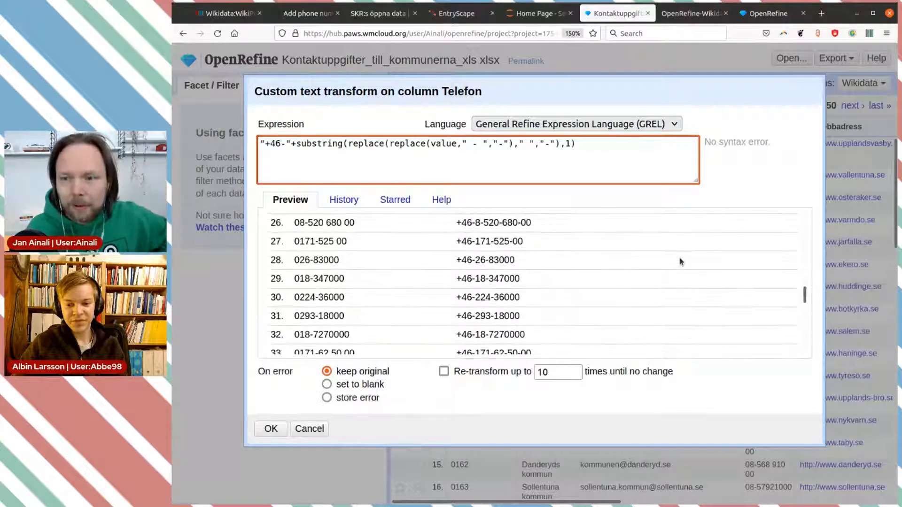
{"action": "scroll", "coordinate": [681, 262], "scroll_direction": "up", "scroll_amount": 5}
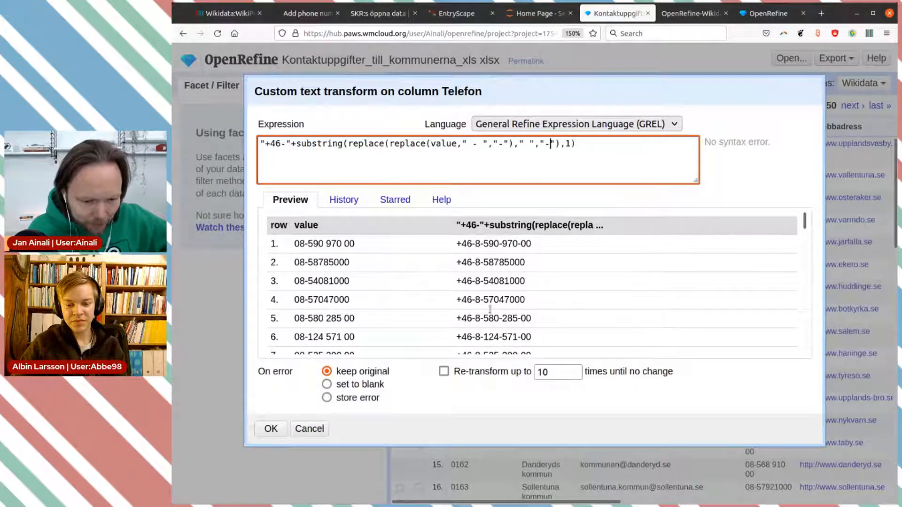
{"action": "left_click", "coordinate": [271, 429]}
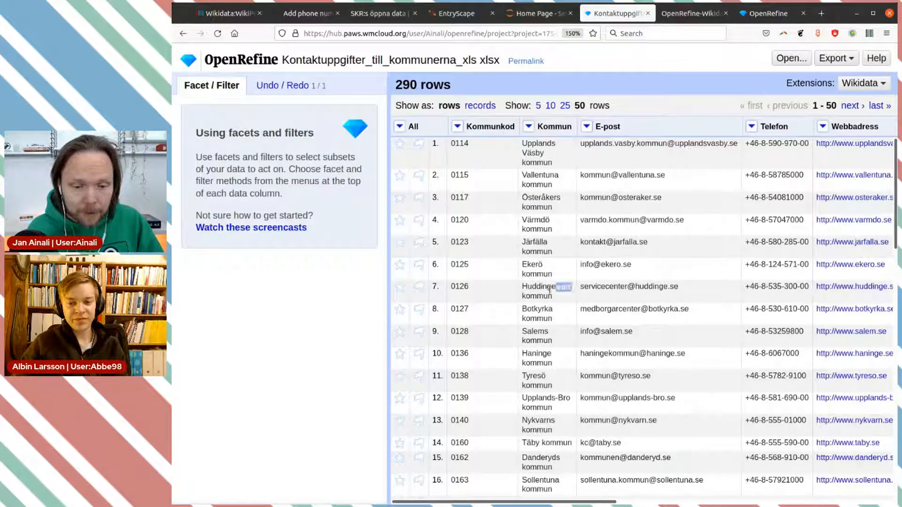
Reconcile the Kommun column with Wikidata reconci.link (sv) against type kommun i Sverige (Q127448), auto-matching high-confidence candidates
{"action": "left_click", "coordinate": [528, 129]}
{"action": "mouse_move", "coordinate": [551, 140]}
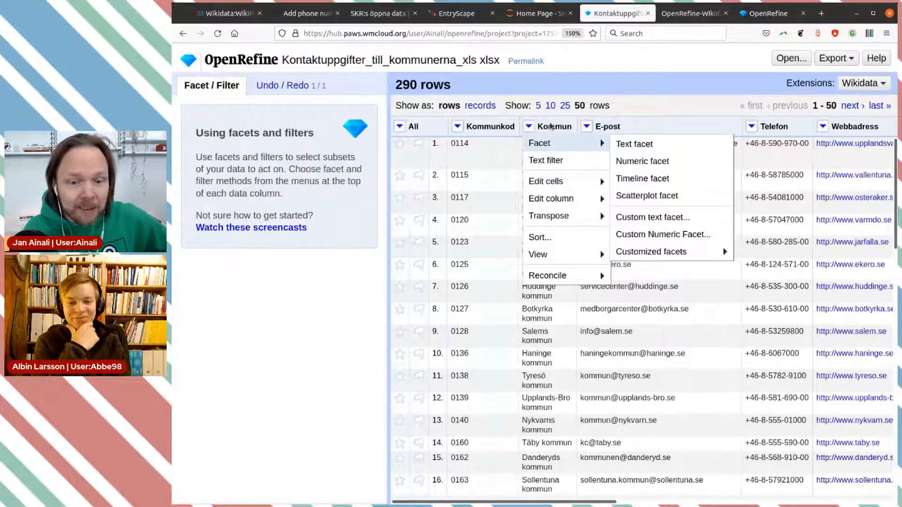
{"action": "mouse_move", "coordinate": [544, 258]}
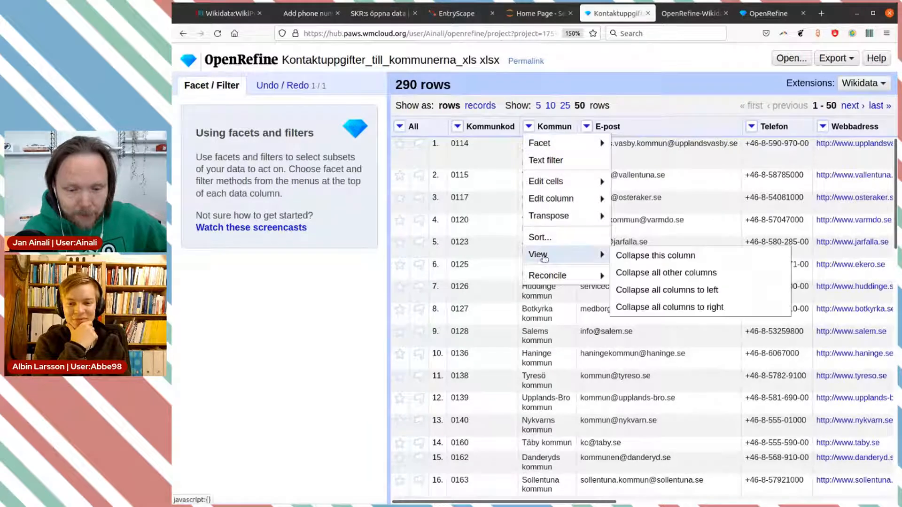
{"action": "mouse_move", "coordinate": [546, 280]}
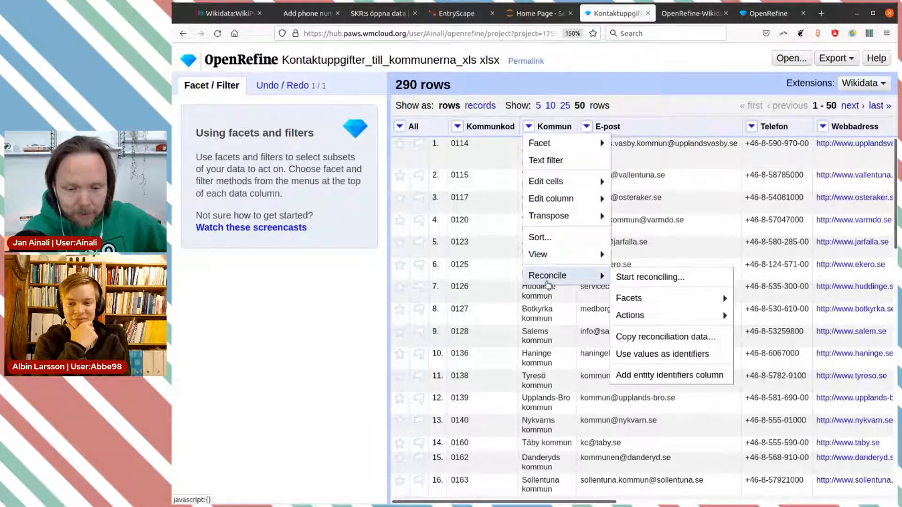
{"action": "left_click", "coordinate": [637, 278]}
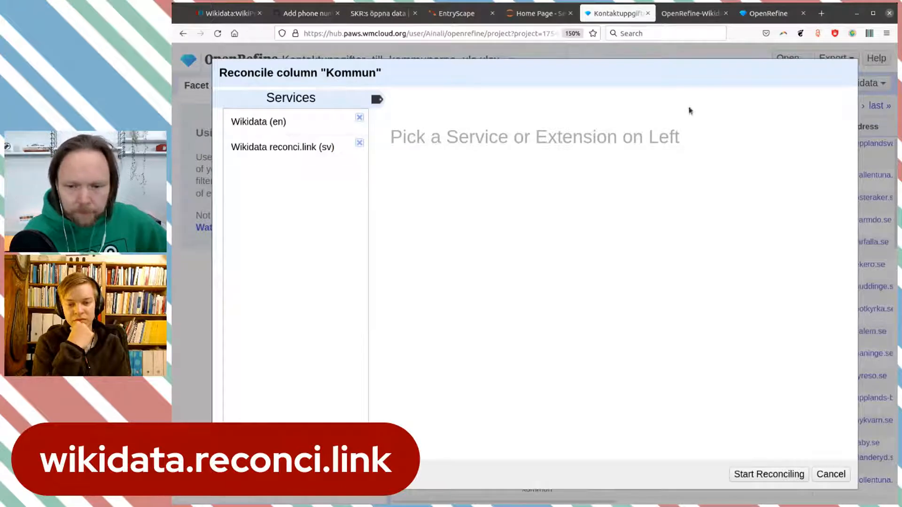
{"action": "left_click", "coordinate": [328, 153]}
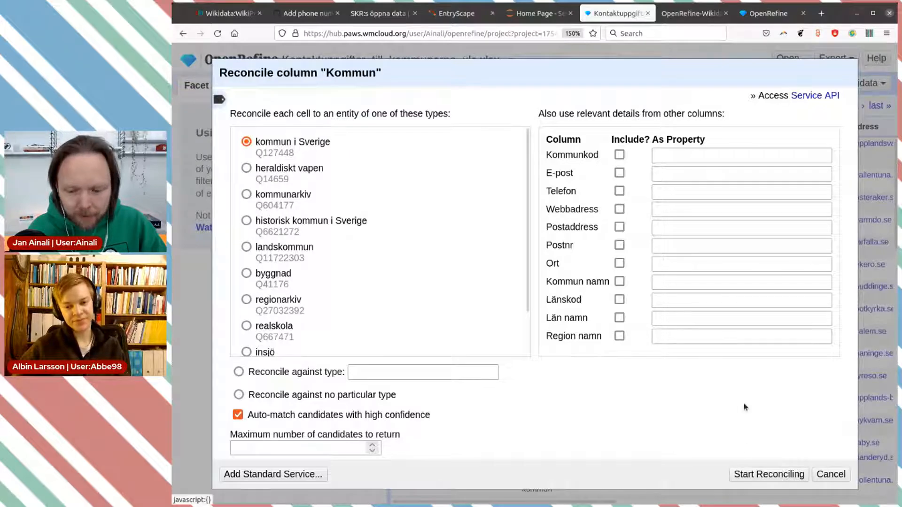
{"action": "left_click", "coordinate": [755, 475]}
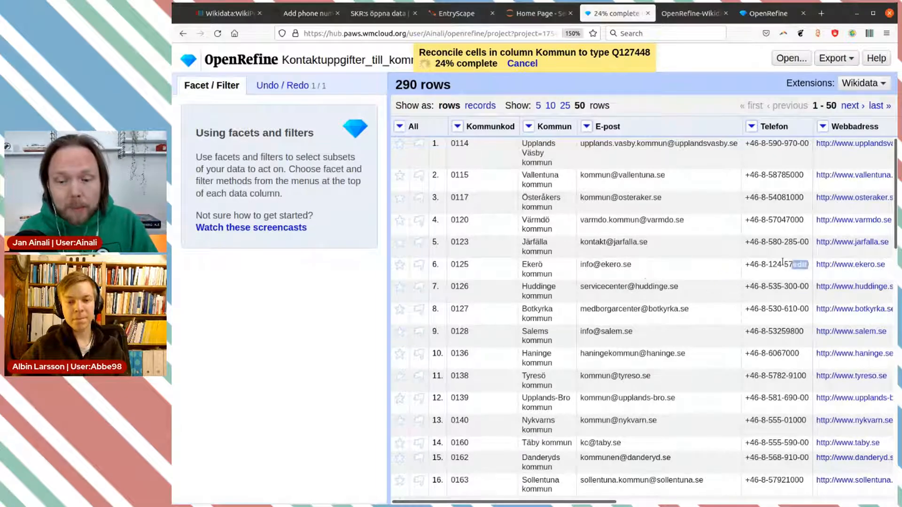
{"action": "scroll", "coordinate": [872, 182], "scroll_direction": "down", "scroll_amount": 2}
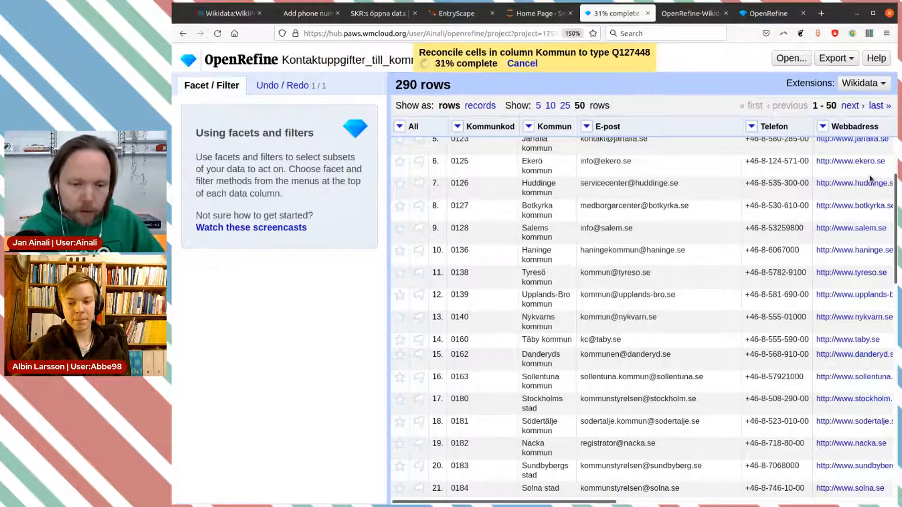
{"action": "scroll", "coordinate": [752, 331], "scroll_direction": "up", "scroll_amount": 2}
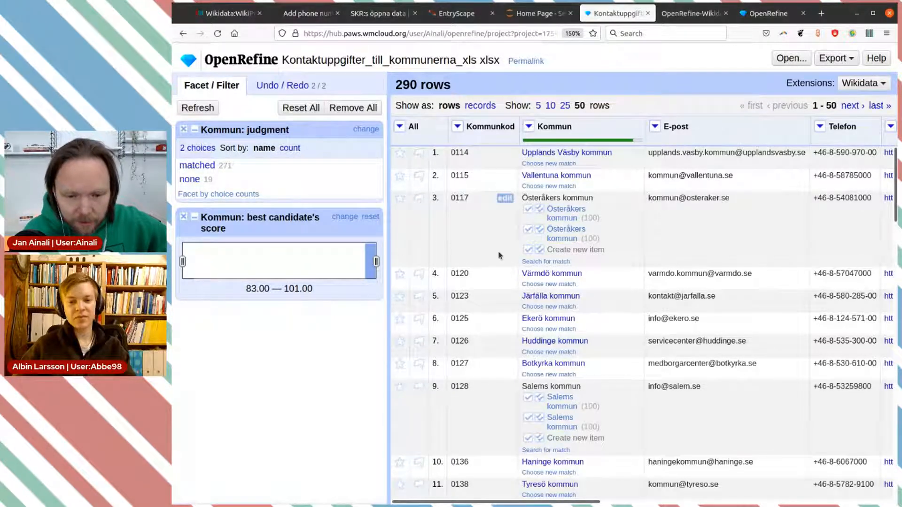
Compare the two candidates for Österåkers kommun, match row 3 to Q117728, and filter the judgment facet to none
{"action": "mouse_move", "coordinate": [592, 154]}
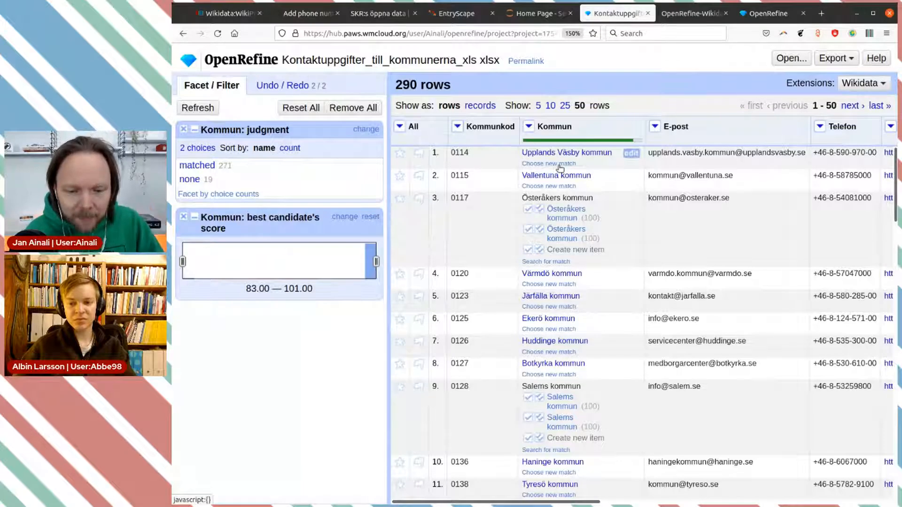
{"action": "left_click", "coordinate": [580, 209]}
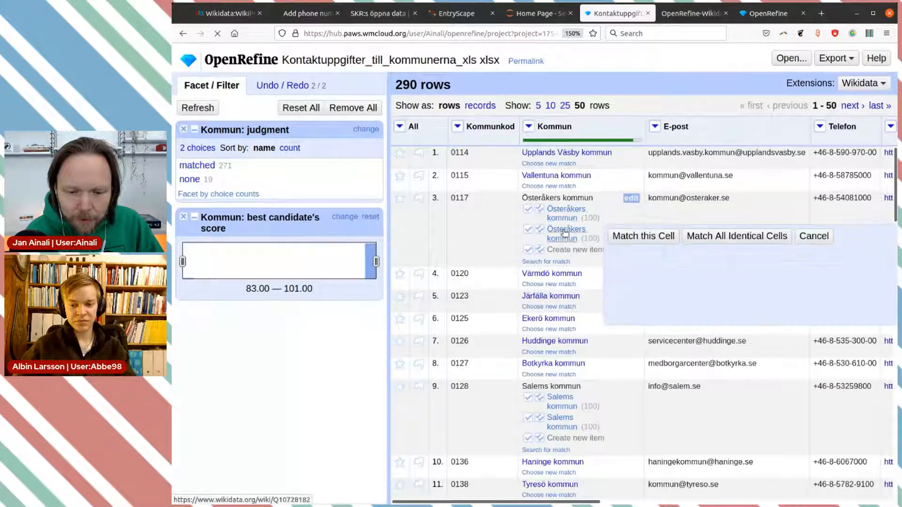
{"action": "mouse_move", "coordinate": [570, 218]}
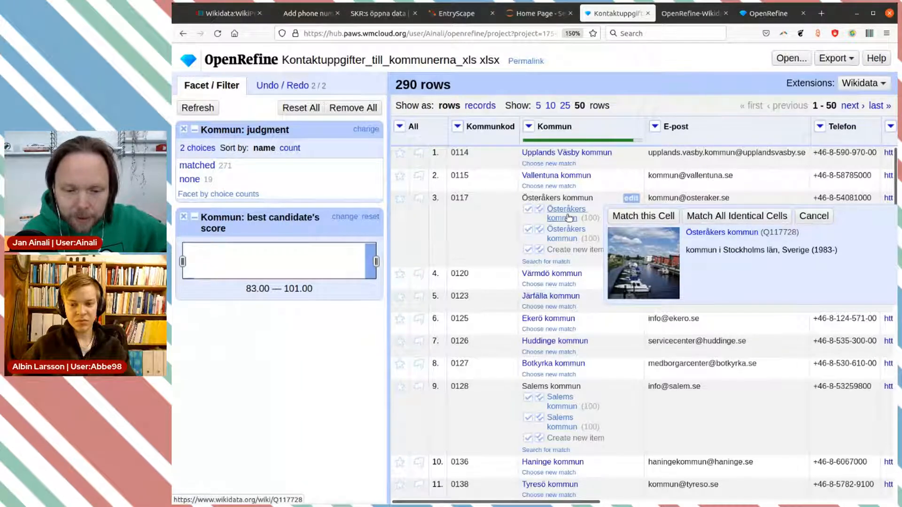
{"action": "mouse_move", "coordinate": [564, 242]}
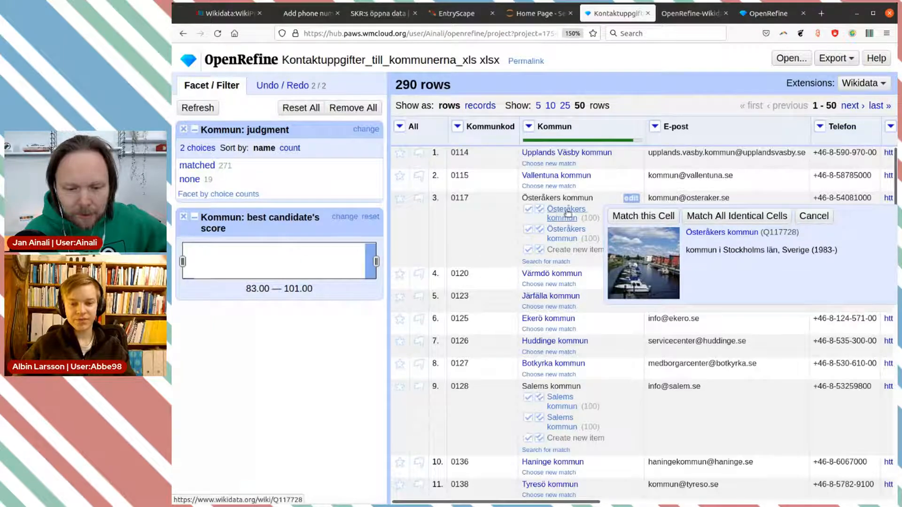
{"action": "left_click", "coordinate": [625, 217]}
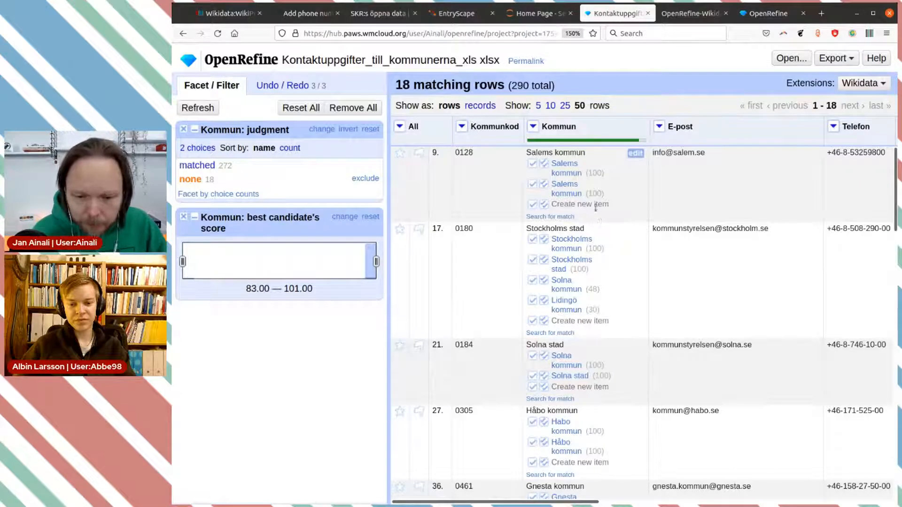
Match the cells in rows 9, 17 and 21 to Salems kommun (Q516080), Stockholms kommun (Q506250) and Solna kommun (Q109010)
{"action": "mouse_move", "coordinate": [562, 174]}
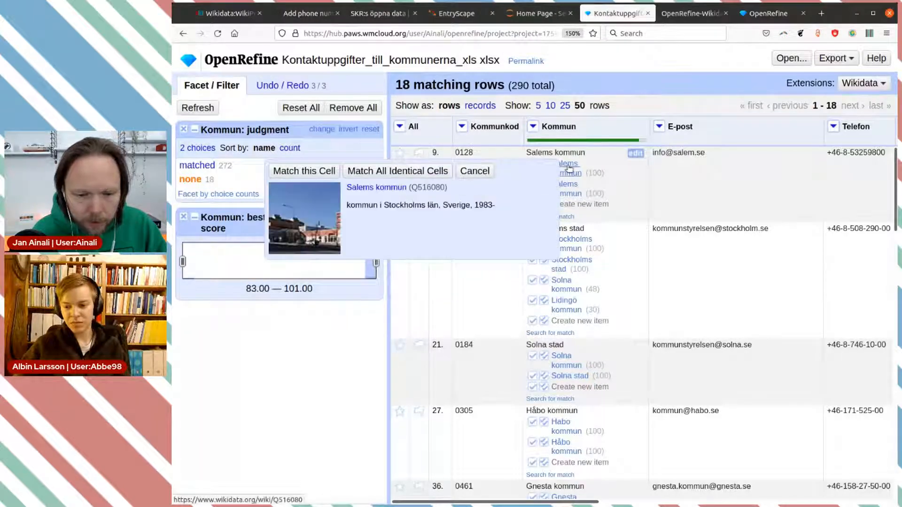
{"action": "left_click", "coordinate": [305, 171]}
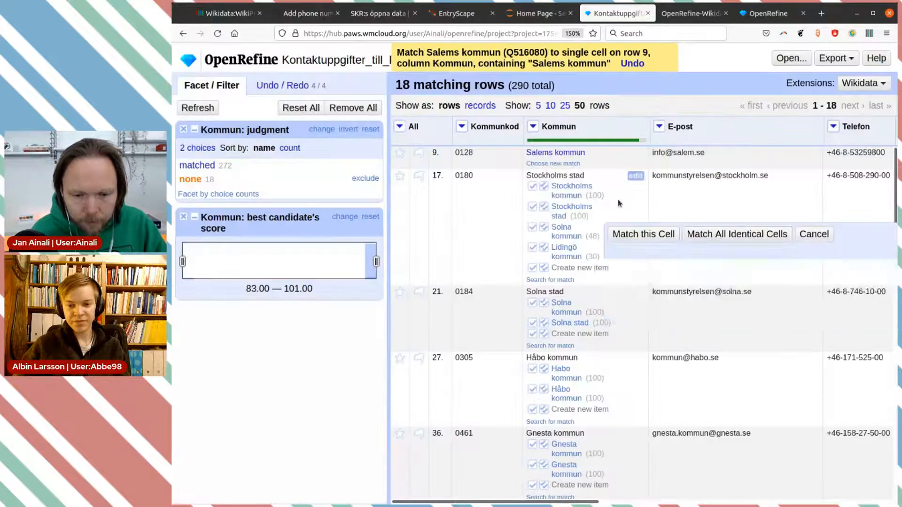
{"action": "mouse_move", "coordinate": [574, 190]}
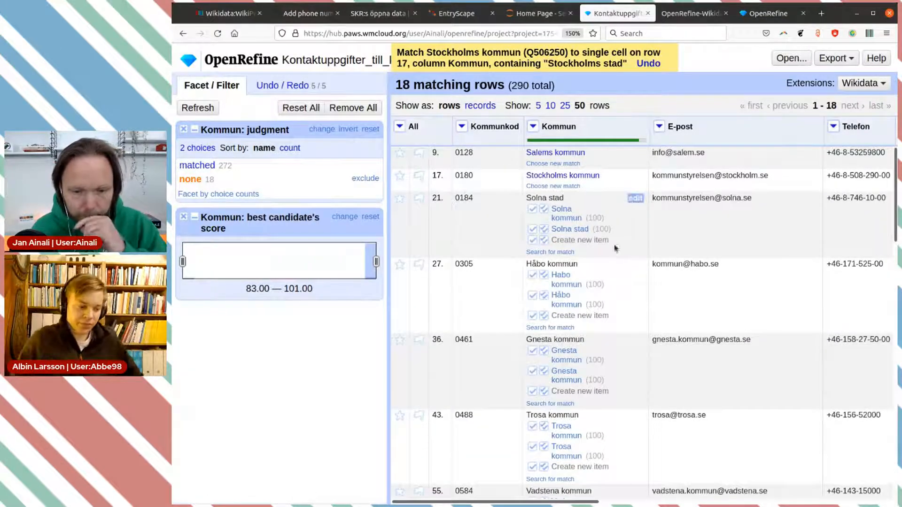
{"action": "mouse_move", "coordinate": [569, 217]}
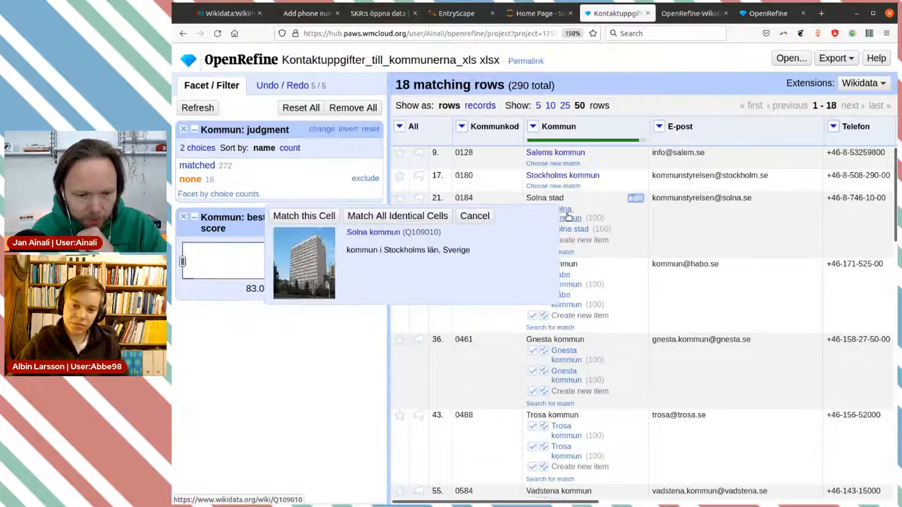
{"action": "left_click", "coordinate": [303, 220]}
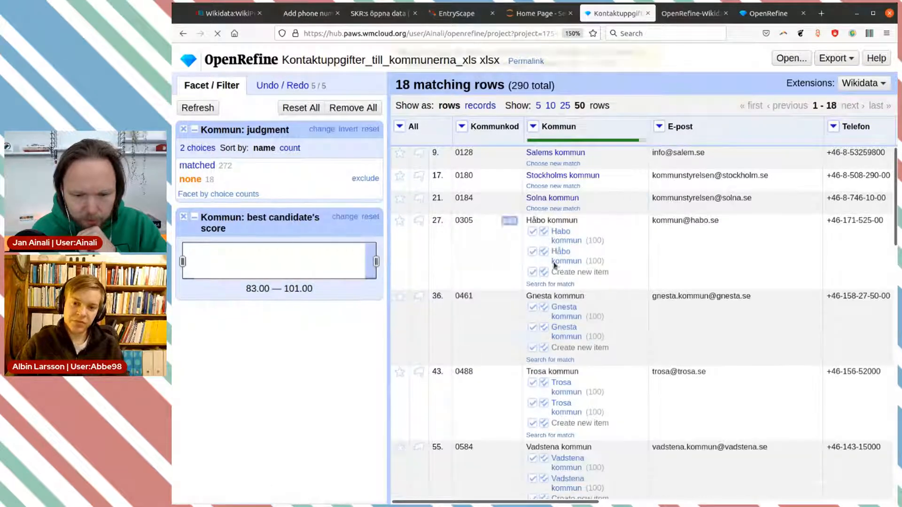
Match the cells in rows 27, 36 and 43 to Håbo kommun (Q511253), Gnesta kommun (Q239332) and Trosa kommun (Q505064)
{"action": "mouse_move", "coordinate": [575, 263]}
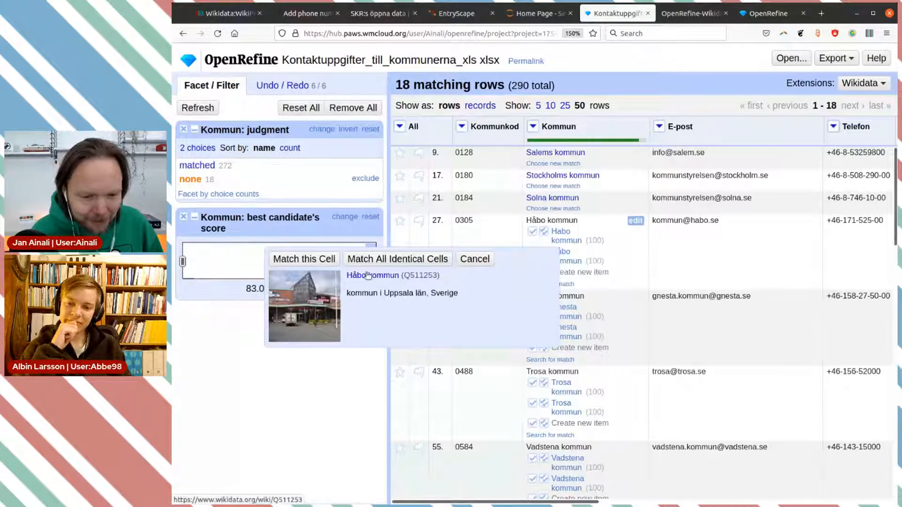
{"action": "left_click", "coordinate": [317, 258]}
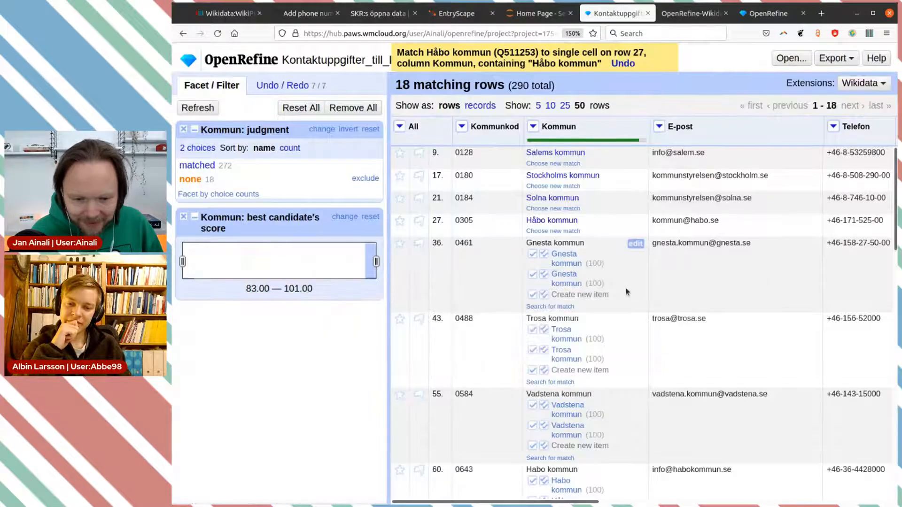
{"action": "mouse_move", "coordinate": [578, 272]}
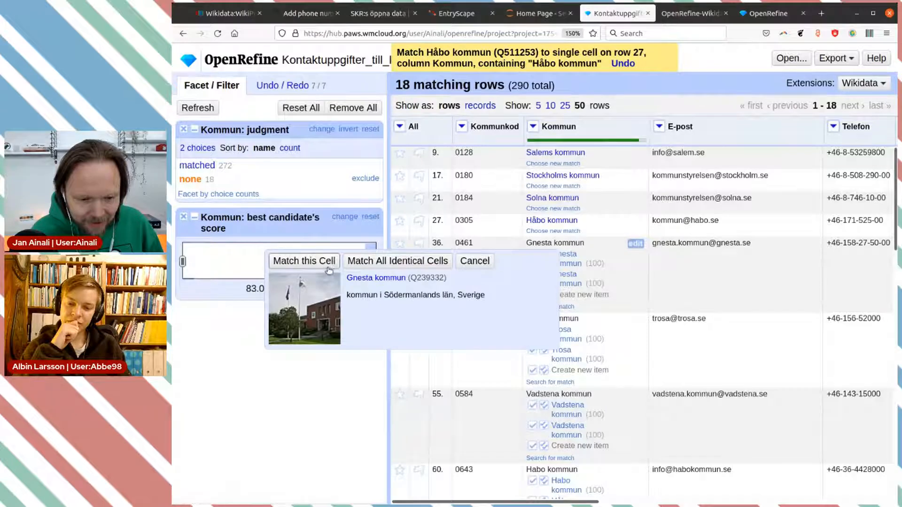
{"action": "left_click", "coordinate": [304, 261]}
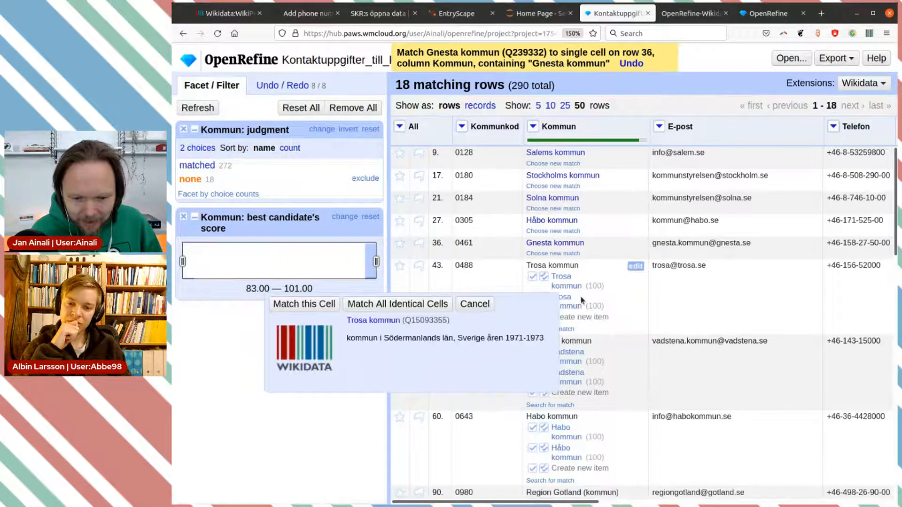
{"action": "mouse_move", "coordinate": [578, 291]}
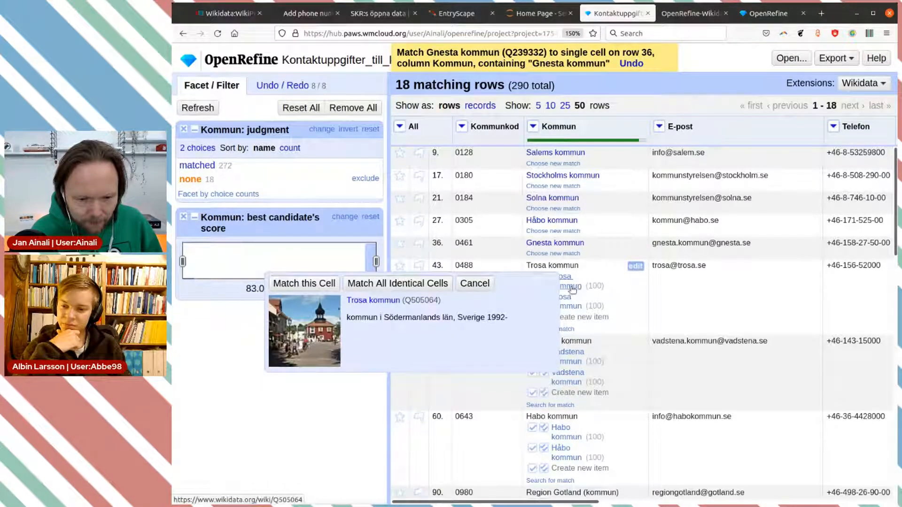
{"action": "left_click", "coordinate": [304, 283]}
Match the cells in rows 55, 60 and 90 to Vadstena kommun (Q515969), Habo kommun (Q503198) and Region Gotland (Q374794)
{"action": "mouse_move", "coordinate": [572, 308]}
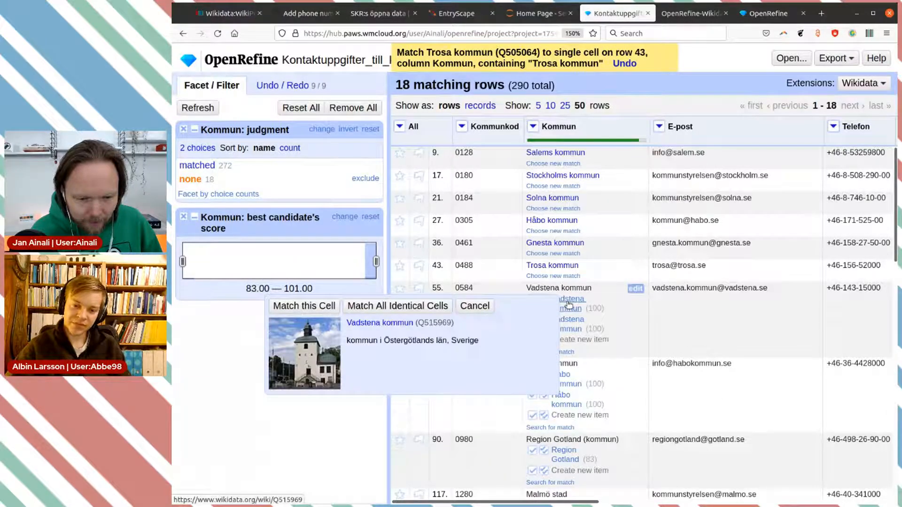
{"action": "left_click", "coordinate": [304, 306]}
{"action": "mouse_move", "coordinate": [610, 322]}
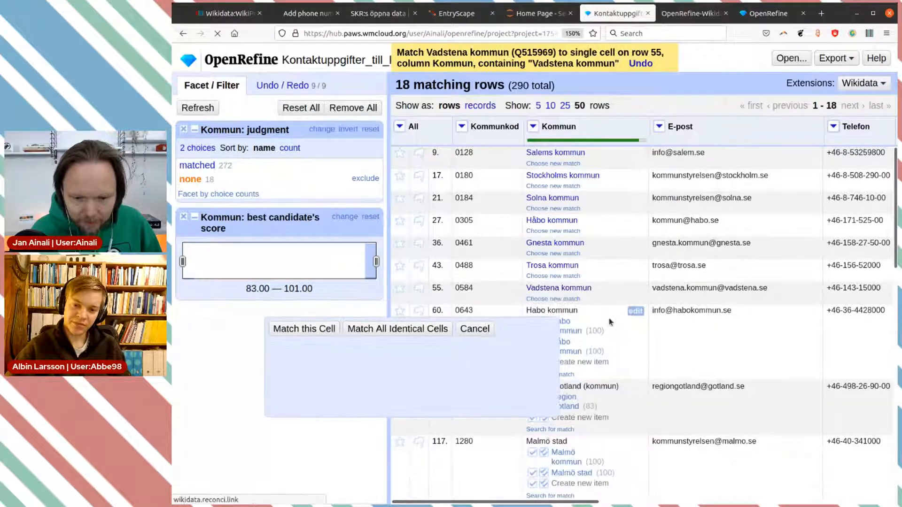
{"action": "scroll", "coordinate": [606, 310], "scroll_direction": "down", "scroll_amount": 2}
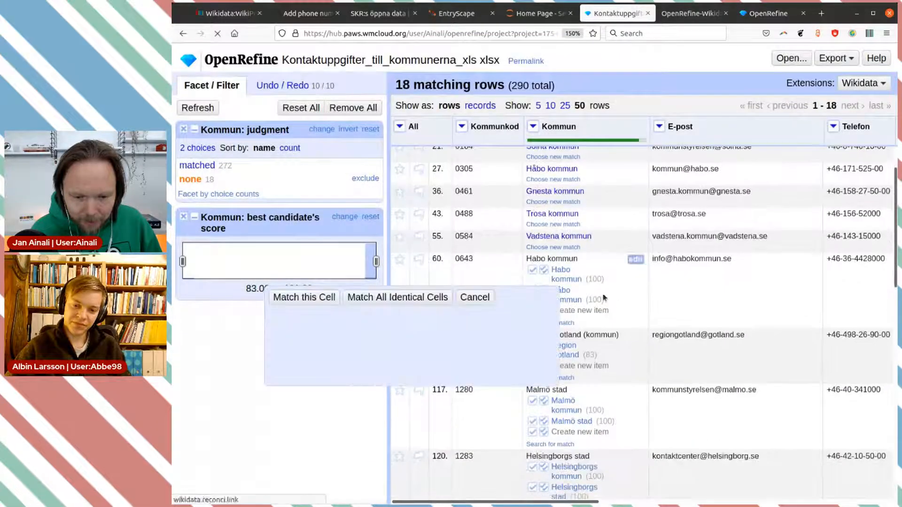
{"action": "mouse_move", "coordinate": [574, 282]}
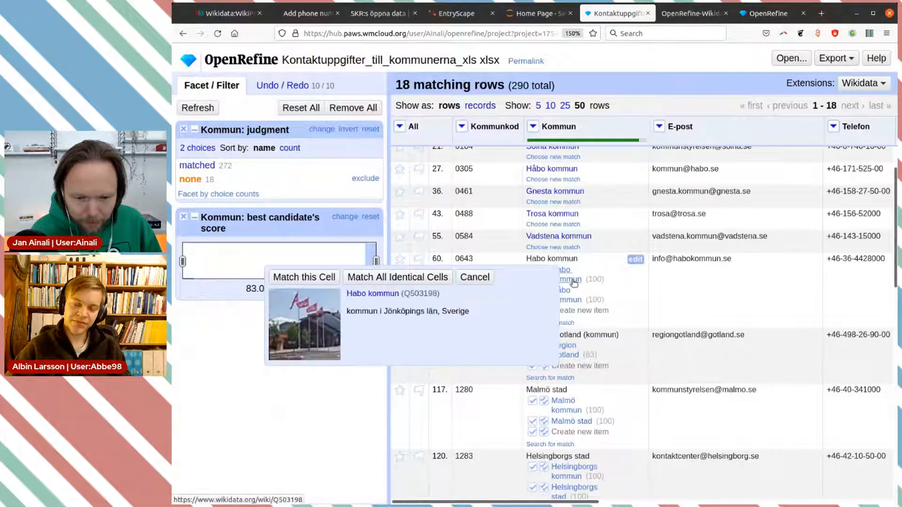
{"action": "left_click", "coordinate": [327, 279]}
{"action": "mouse_move", "coordinate": [571, 301]}
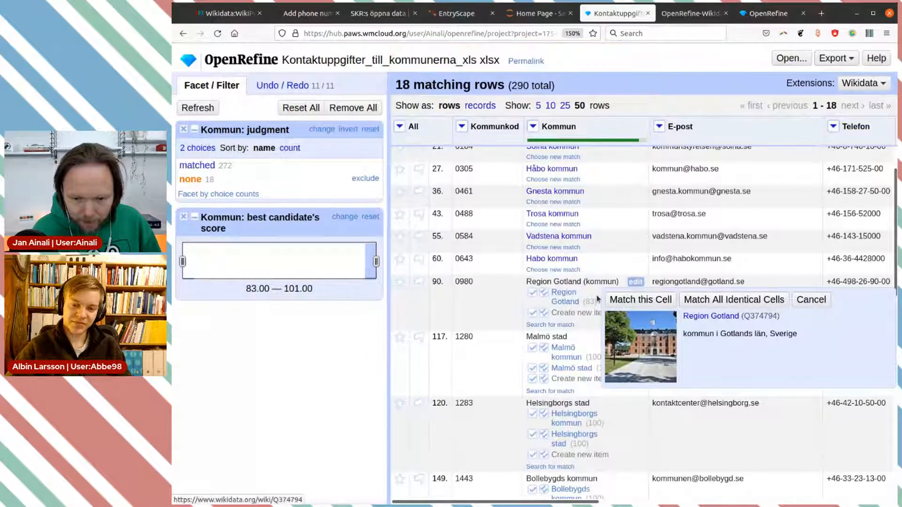
{"action": "left_click", "coordinate": [627, 300]}
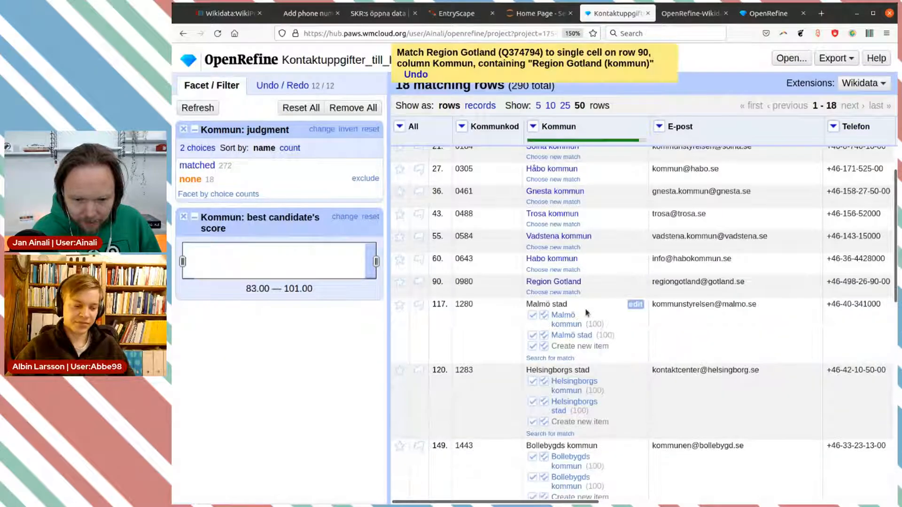
Match the cells in rows 117, 120 and 149 to Malmö kommun (Q503361), Helsingborgs kommun (Q487648) and Bollebygds kommun (Q503102)
{"action": "mouse_move", "coordinate": [585, 315]}
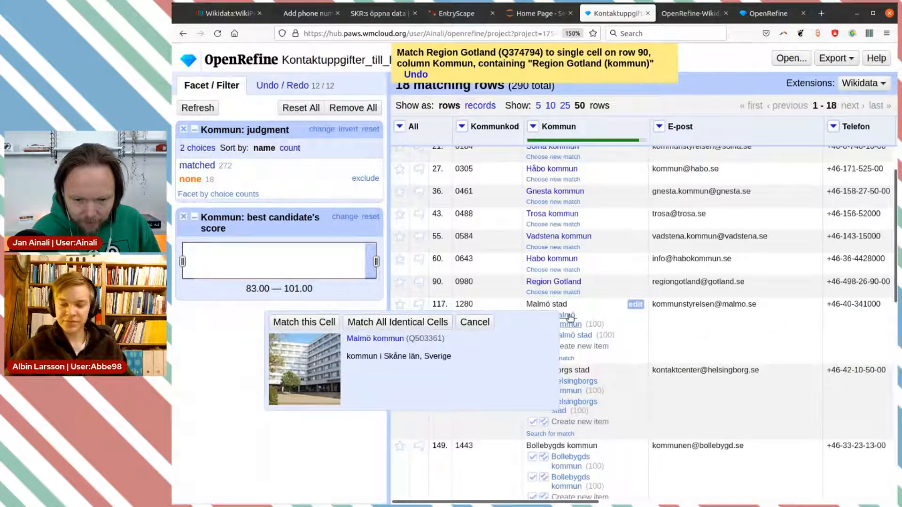
{"action": "left_click", "coordinate": [333, 330]}
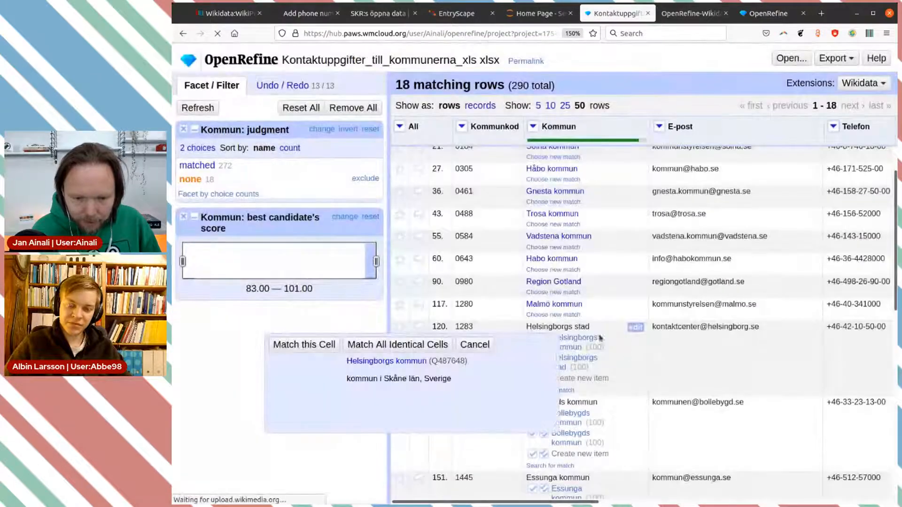
{"action": "scroll", "coordinate": [570, 350], "scroll_direction": "down", "scroll_amount": 3}
{"action": "mouse_move", "coordinate": [590, 254]}
{"action": "mouse_move", "coordinate": [575, 239]}
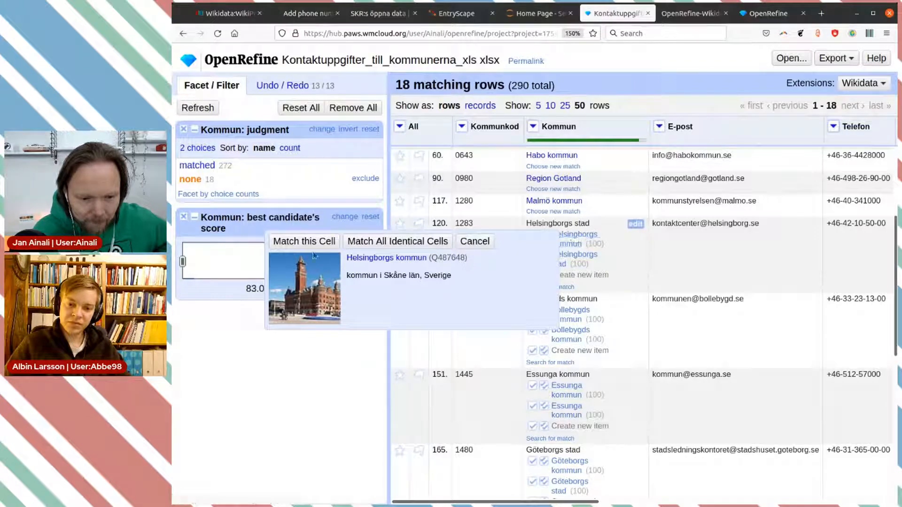
{"action": "left_click", "coordinate": [305, 241]}
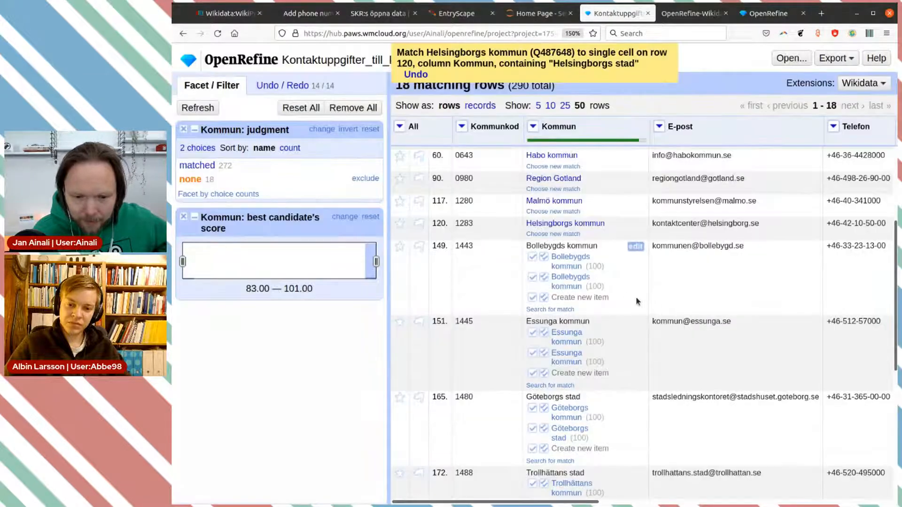
{"action": "mouse_move", "coordinate": [576, 260]}
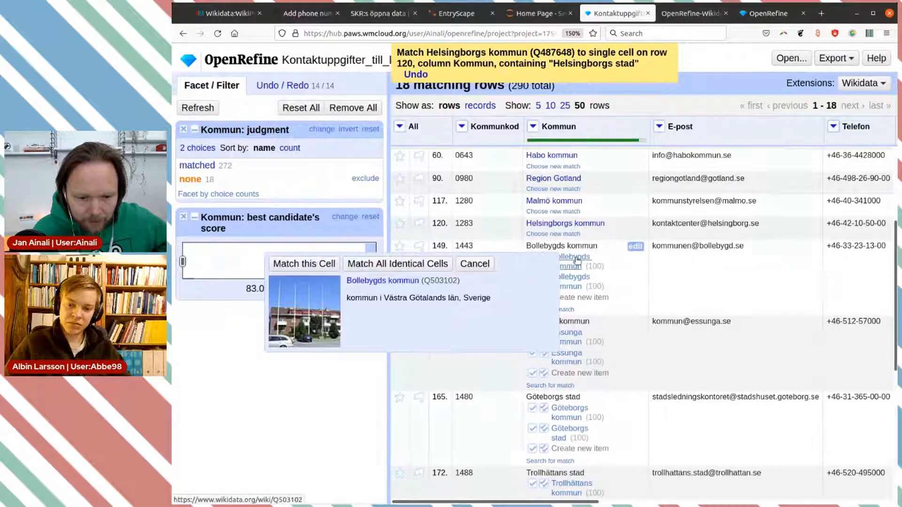
{"action": "left_click", "coordinate": [329, 268]}
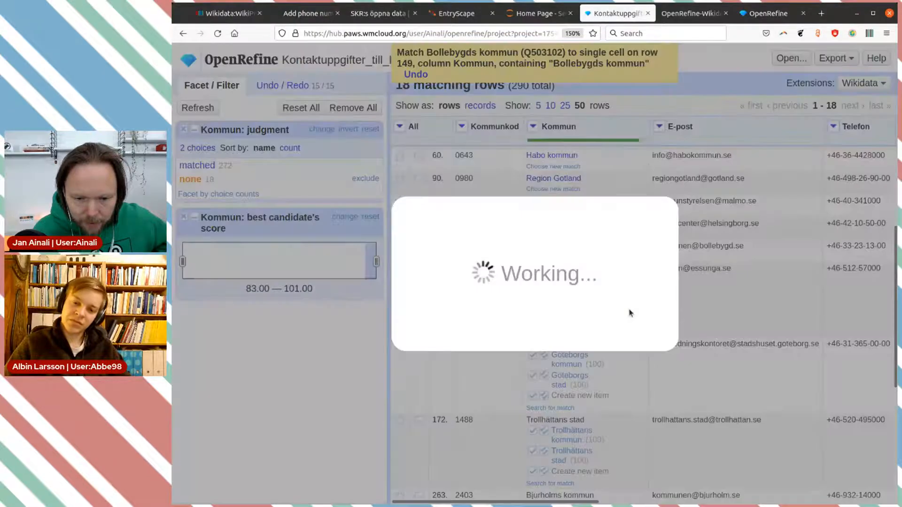
Match the cells in rows 151, 165 and 172 to Essunga kommun (Q503127), Göteborgs kommun (Q52502) and Trollhättans kommun (Q28532)
{"action": "mouse_move", "coordinate": [572, 286]}
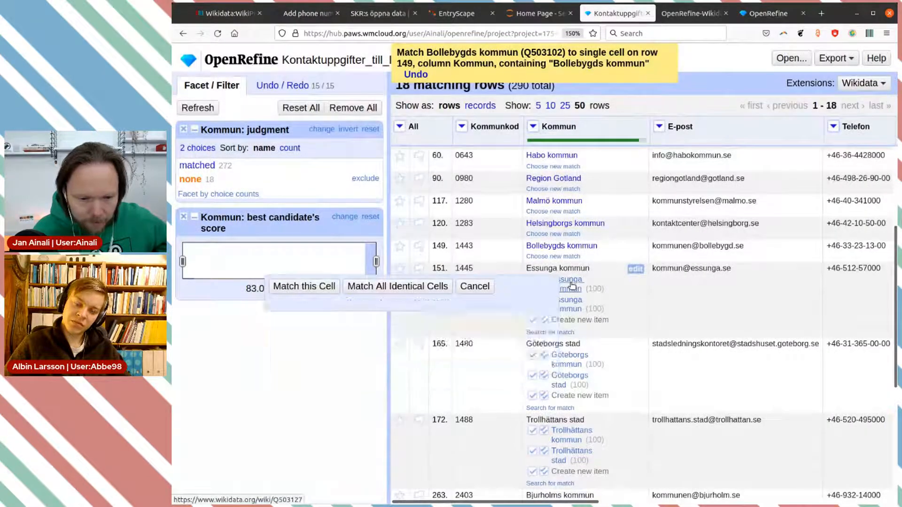
{"action": "left_click", "coordinate": [304, 286]}
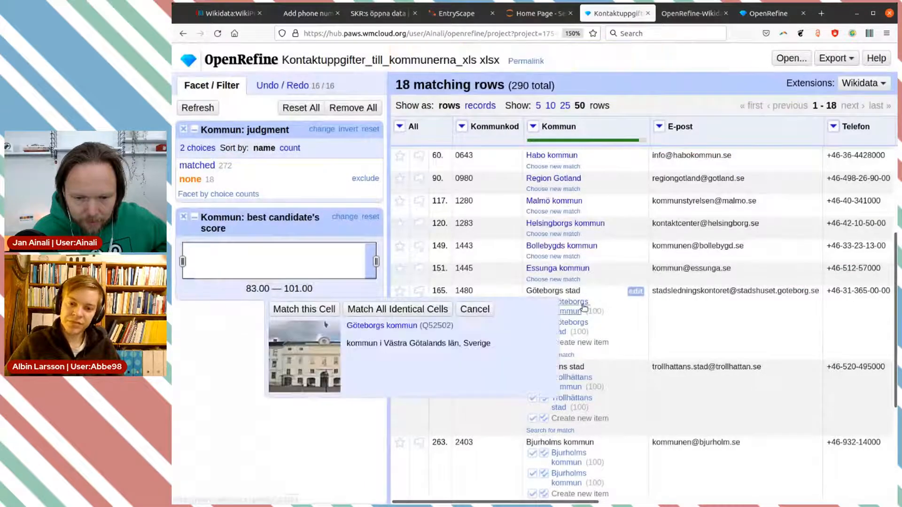
{"action": "mouse_move", "coordinate": [572, 324]}
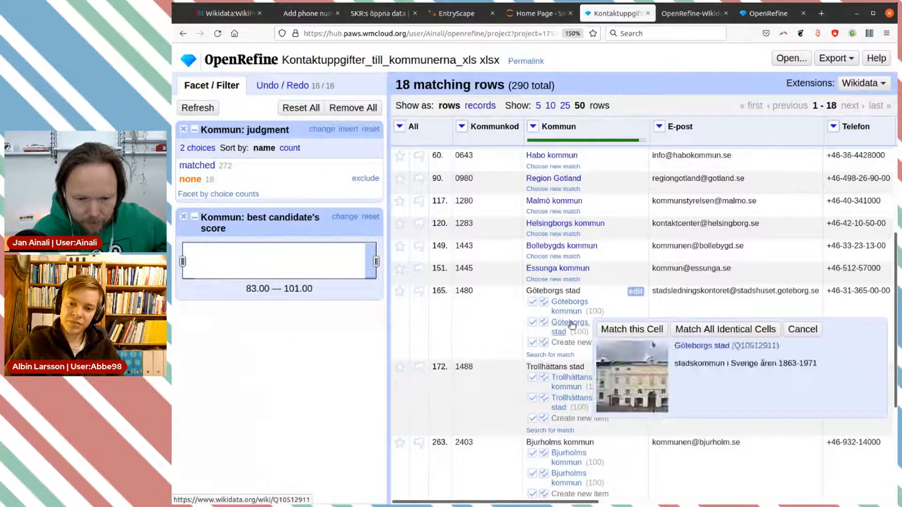
{"action": "mouse_move", "coordinate": [569, 306]}
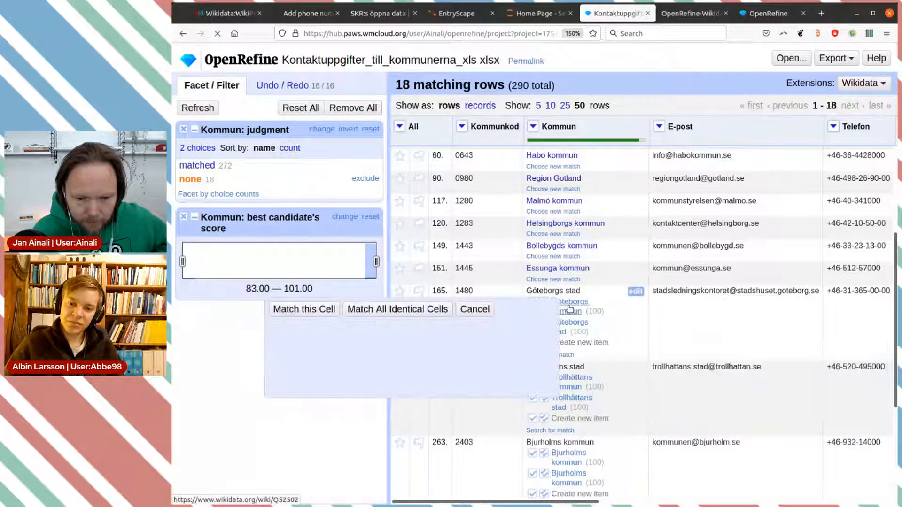
{"action": "left_click", "coordinate": [325, 310]}
{"action": "mouse_move", "coordinate": [579, 335]}
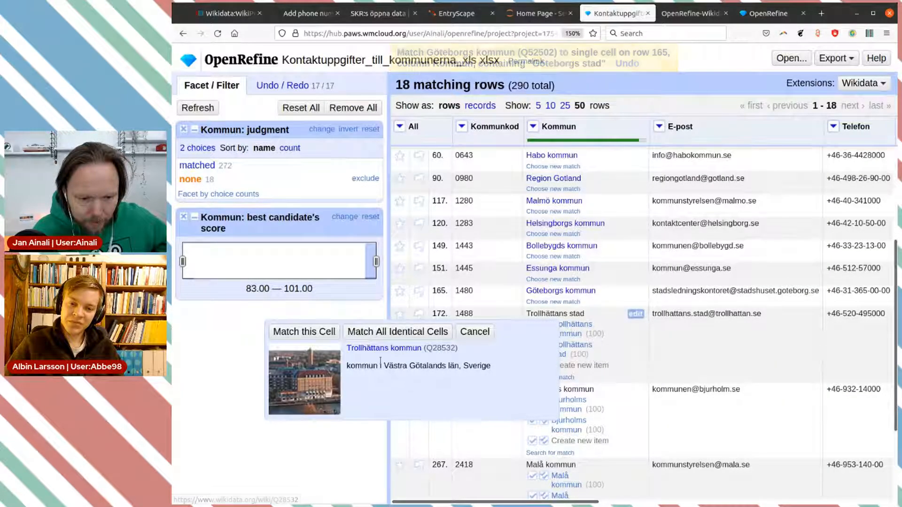
{"action": "left_click", "coordinate": [304, 332]}
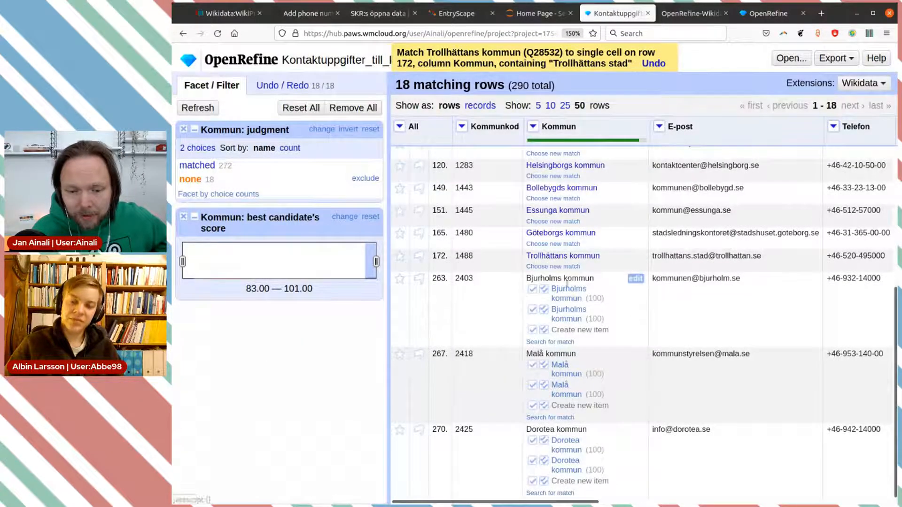
Match the cells in rows 263, 267 and 270 to Bjurholms kommun (Q376003), Malå kommun (Q501540) and Dorotea kommun (Q132334)
{"action": "mouse_move", "coordinate": [567, 288]}
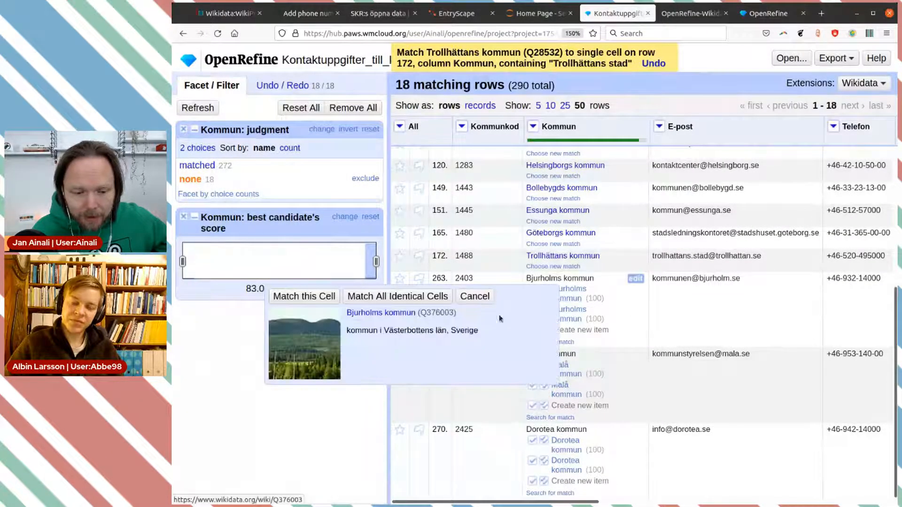
{"action": "left_click", "coordinate": [304, 296]}
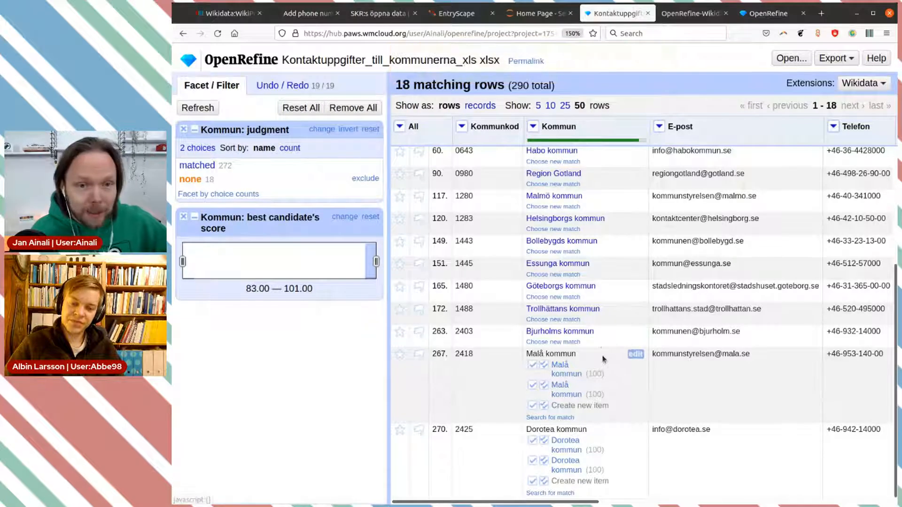
{"action": "mouse_move", "coordinate": [601, 374]}
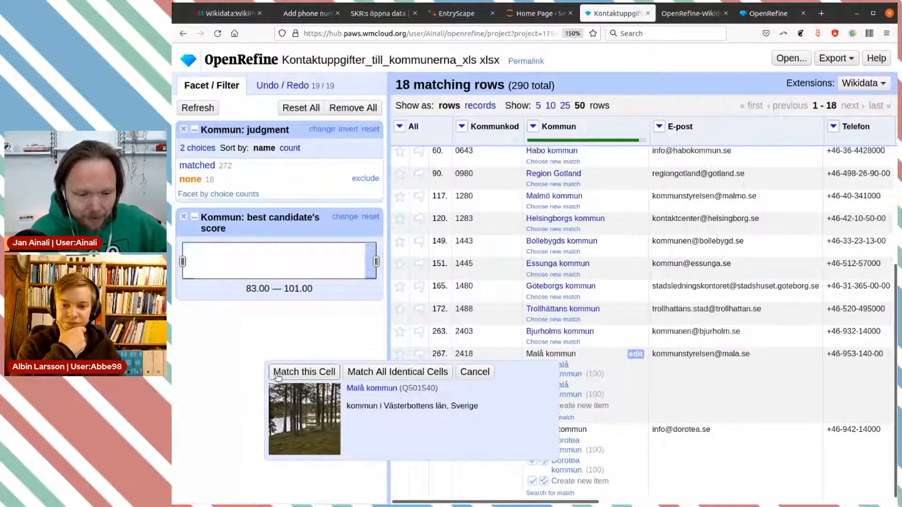
{"action": "left_click", "coordinate": [533, 365]}
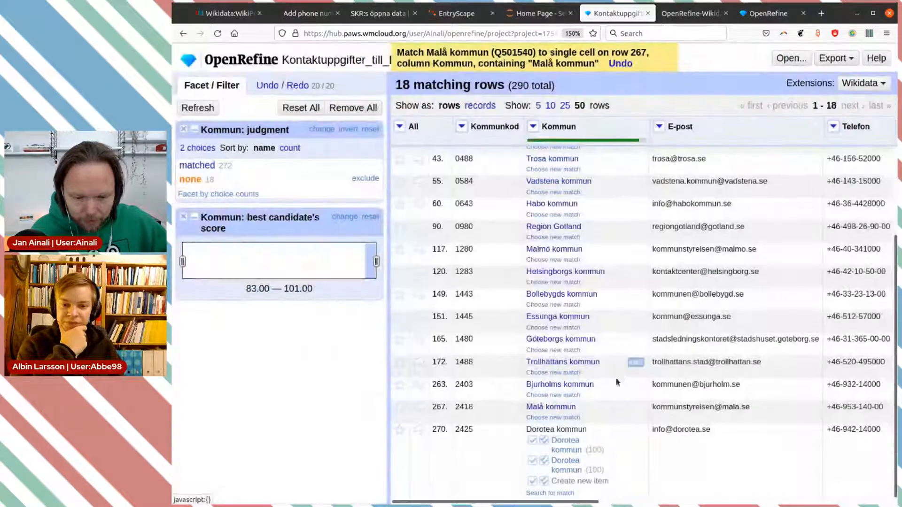
{"action": "mouse_move", "coordinate": [571, 444]}
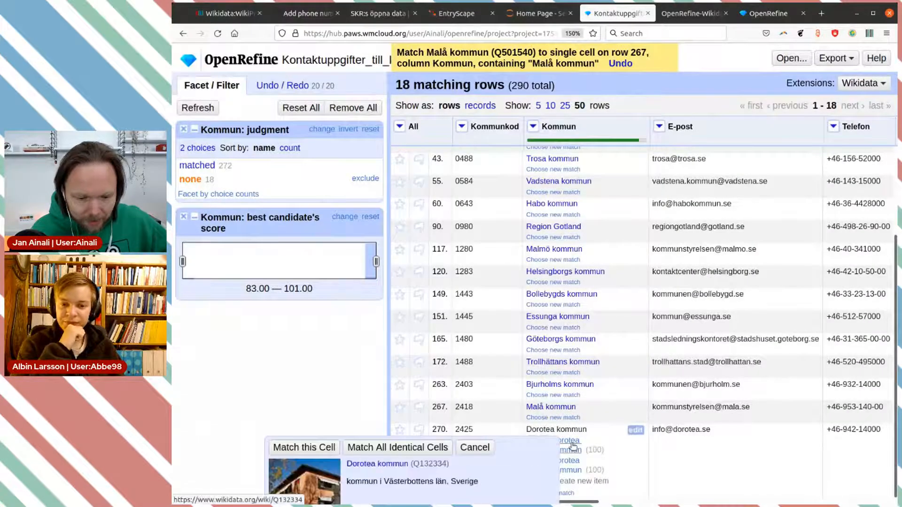
{"action": "left_click", "coordinate": [306, 447]}
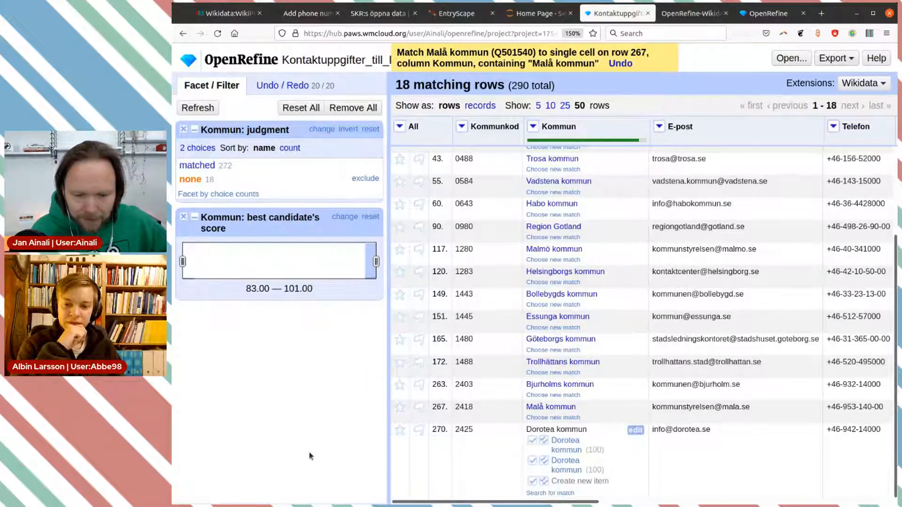
Remove the none filter from the Kommun judgment facet and open the Wikidata schema for editing
{"action": "scroll", "coordinate": [606, 278], "scroll_direction": "down", "scroll_amount": 4}
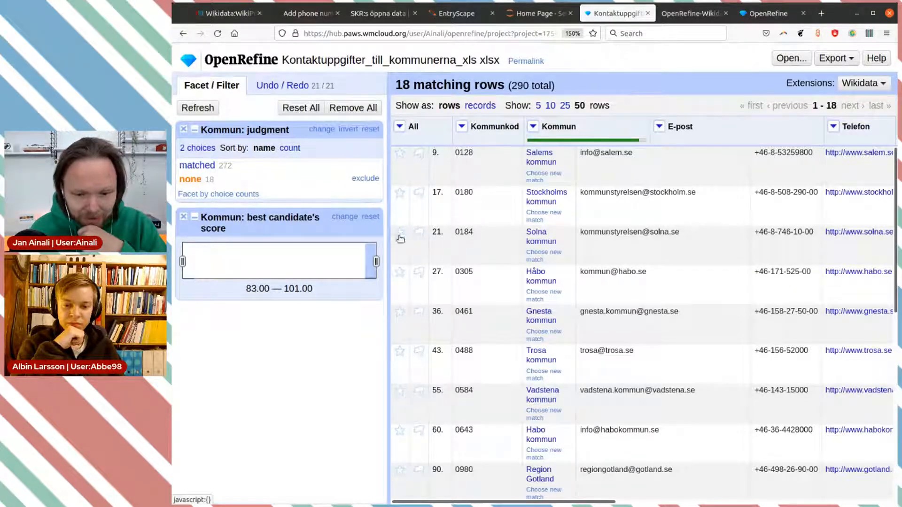
{"action": "left_click", "coordinate": [365, 179]}
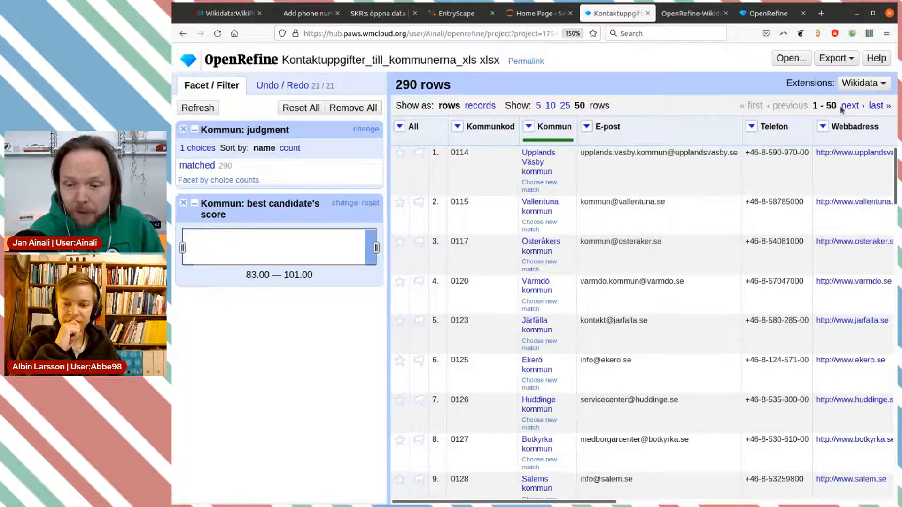
{"action": "left_click", "coordinate": [860, 84]}
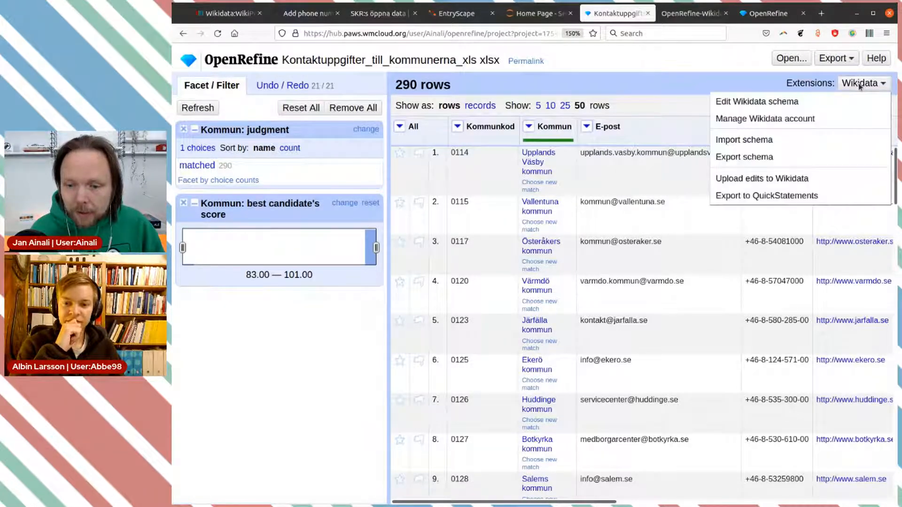
{"action": "left_click", "coordinate": [776, 102]}
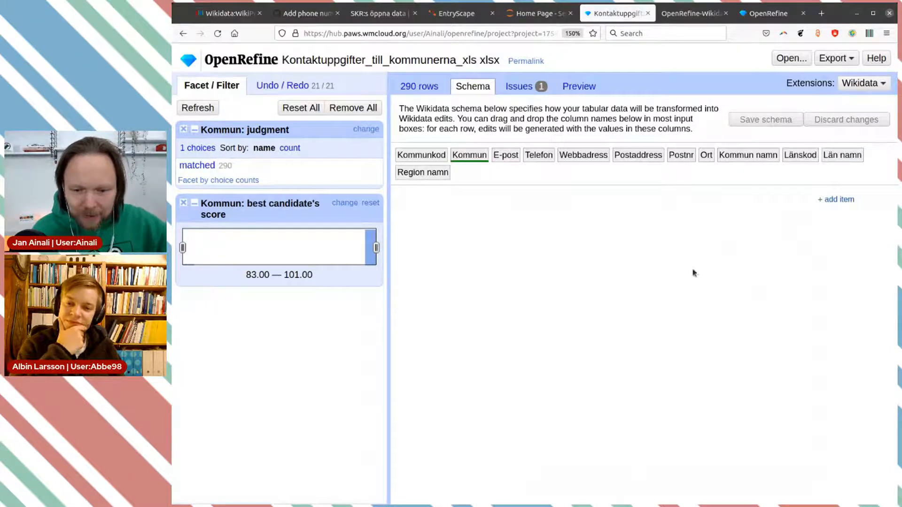
Add an item for the Kommun column to the schema, with a phone number (P1329) statement whose value is the Telefon column
{"action": "left_click", "coordinate": [837, 201]}
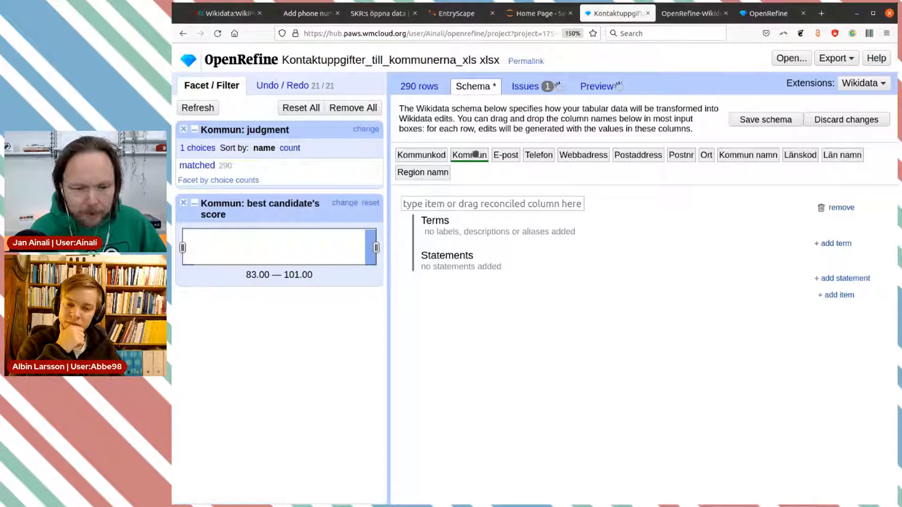
{"action": "left_click_drag", "start_coordinate": [477, 162], "coordinate": [463, 207]}
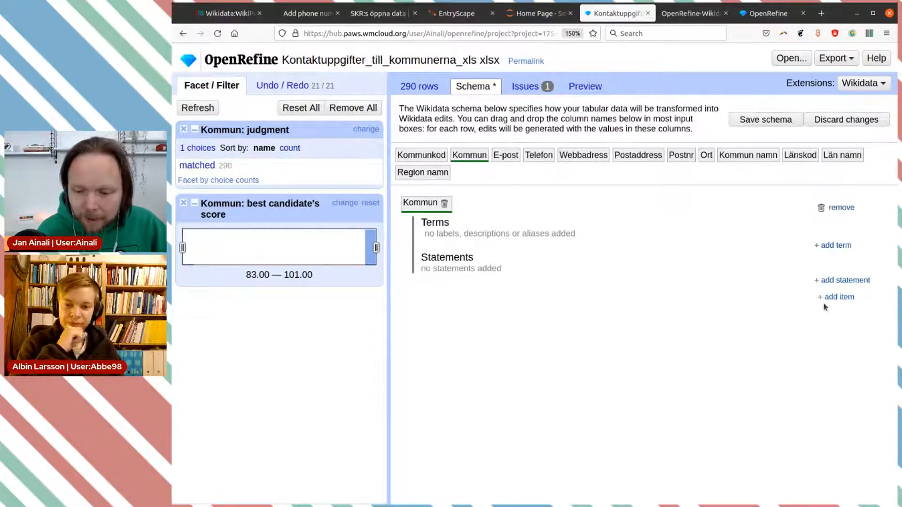
{"action": "left_click", "coordinate": [836, 281]}
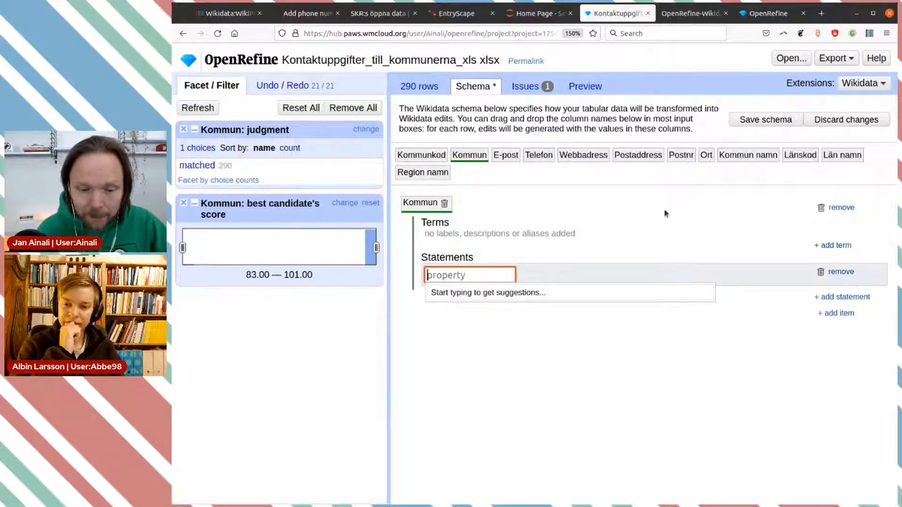
{"action": "type", "text": "phon"}
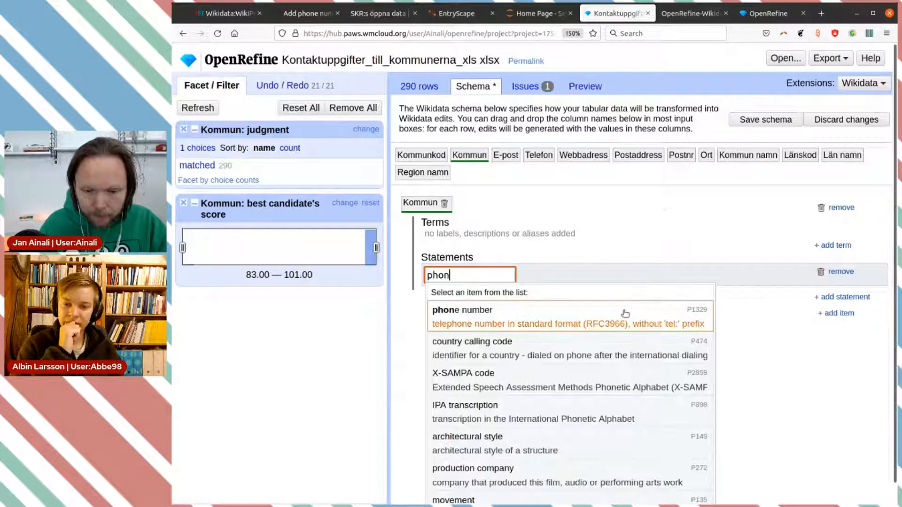
{"action": "left_click", "coordinate": [624, 315]}
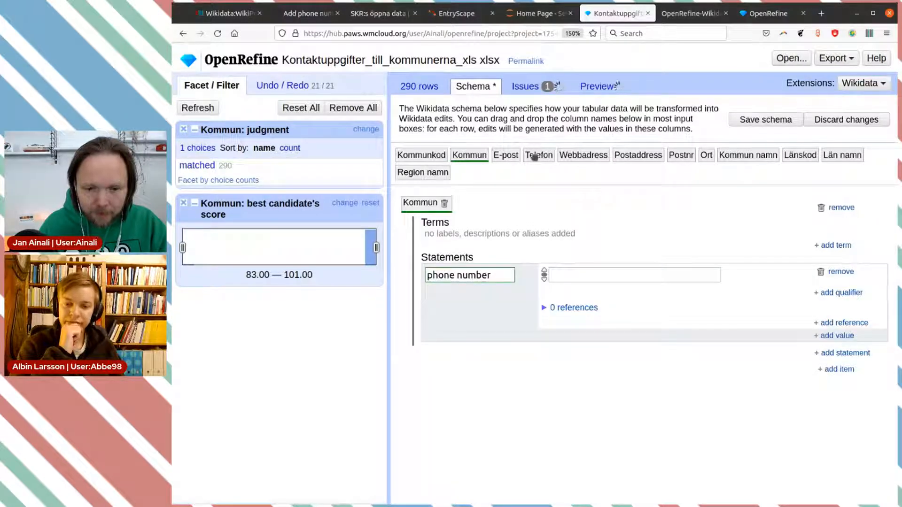
{"action": "left_click_drag", "start_coordinate": [536, 155], "coordinate": [568, 276]}
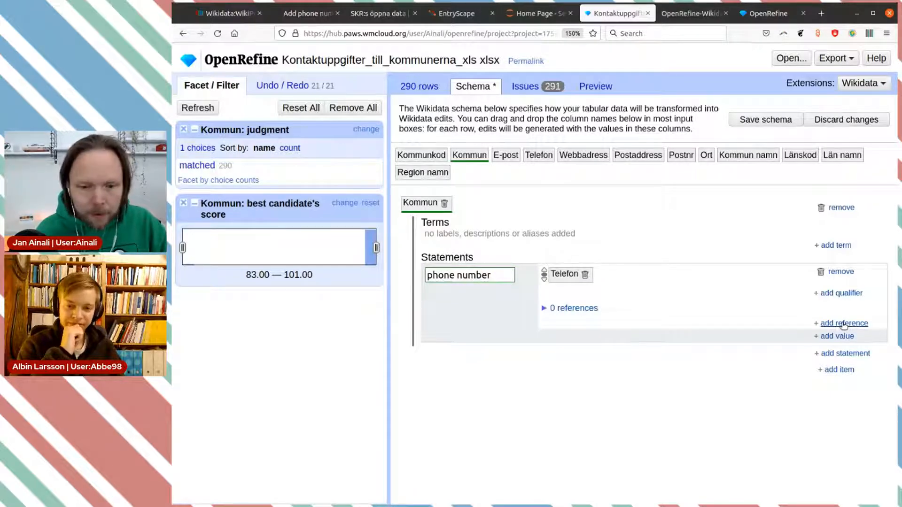
Switch to Wikidata, search for "skr" and look through the results for the SKR organization's item
{"action": "left_click", "coordinate": [235, 19]}
{"action": "left_click", "coordinate": [759, 84]}
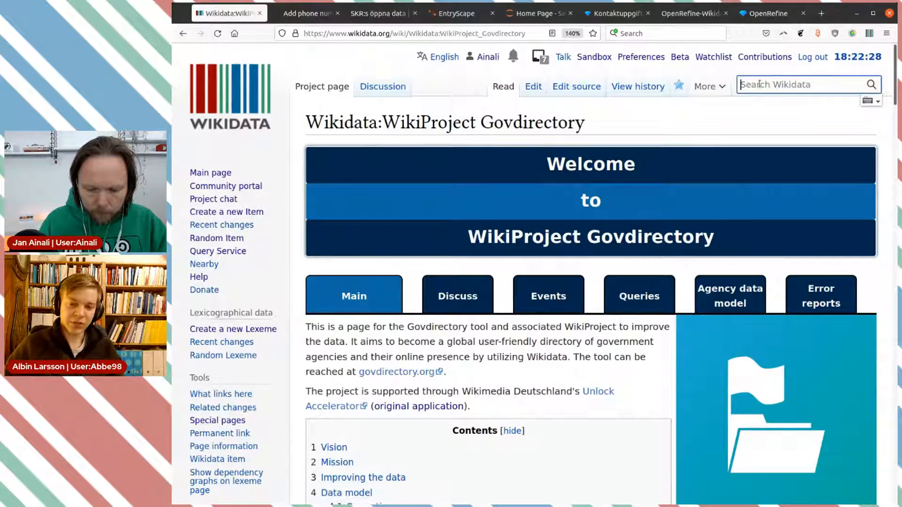
{"action": "type", "text": "skt"}
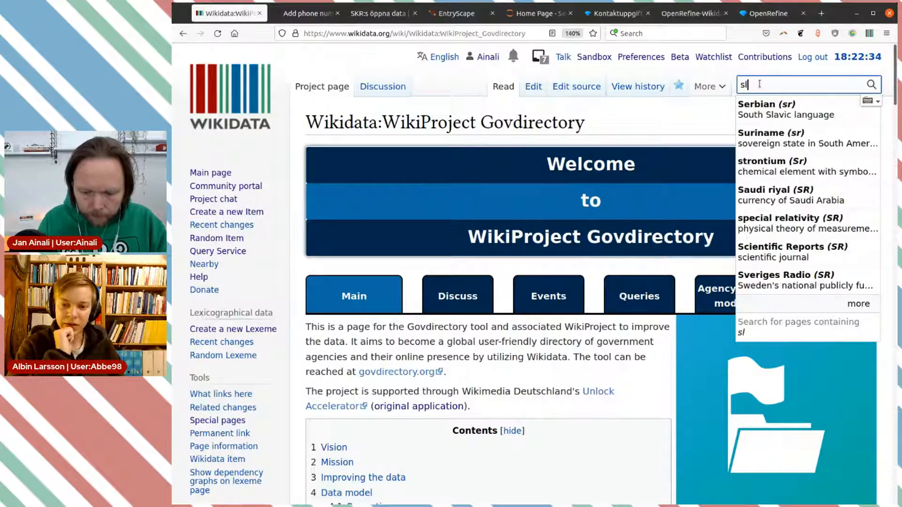
{"action": "key", "text": "BackSpace"}
{"action": "type", "text": "kr"}
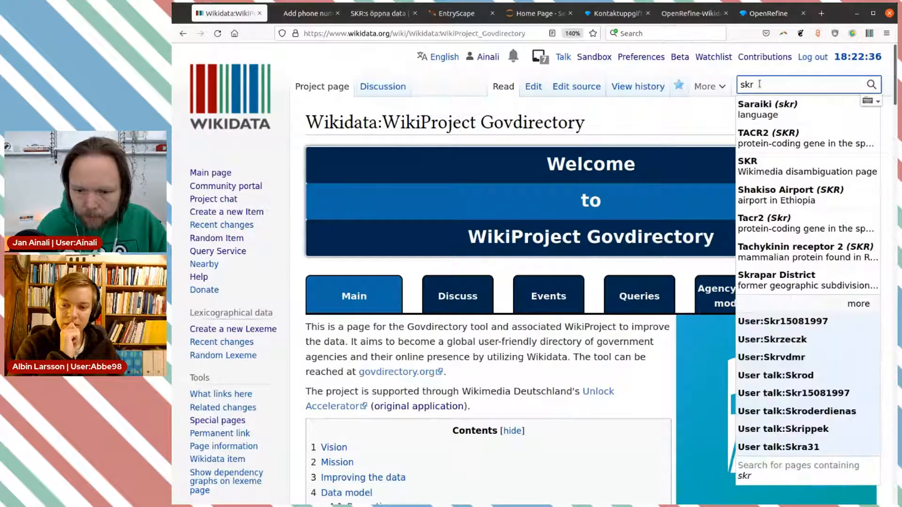
{"action": "key", "text": "Return"}
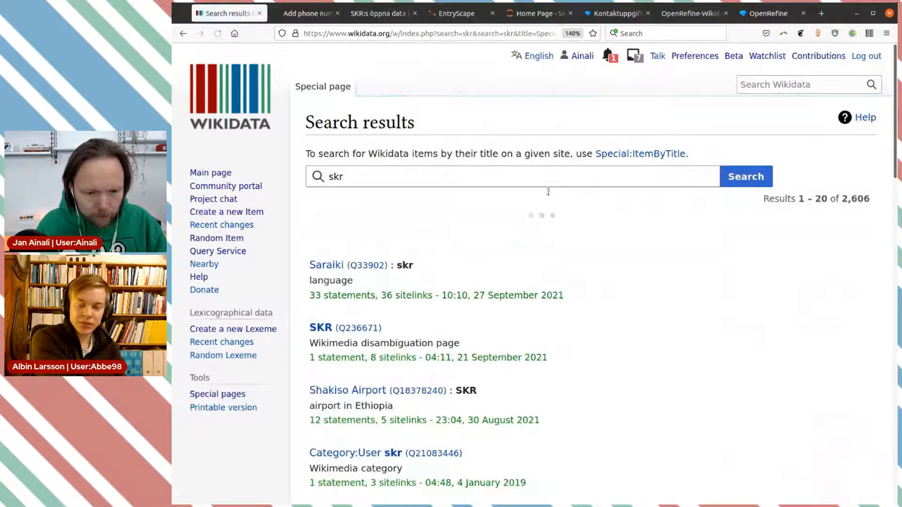
{"action": "scroll", "coordinate": [595, 225], "scroll_direction": "down", "scroll_amount": 5}
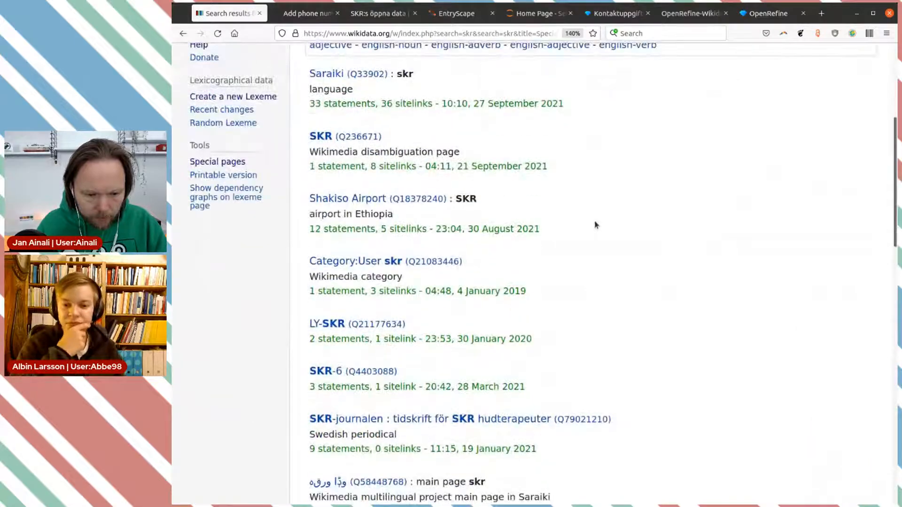
{"action": "scroll", "coordinate": [594, 226], "scroll_direction": "down", "scroll_amount": 4}
{"action": "scroll", "coordinate": [594, 225], "scroll_direction": "up", "scroll_amount": 10}
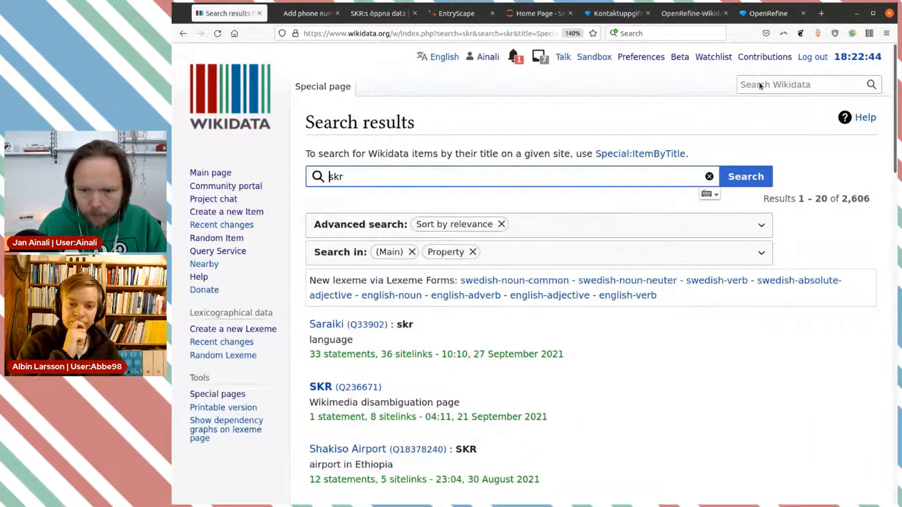
Search Wikidata for "sveriges komm" and open the Swedish Association of Local Authorities and Regions item (Q10685908)
{"action": "left_click", "coordinate": [758, 85]}
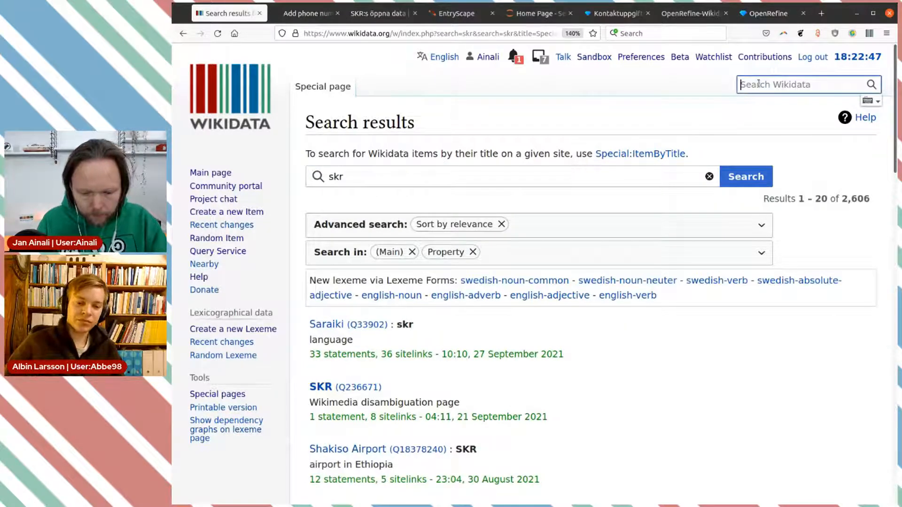
{"action": "type", "text": "sverige"}
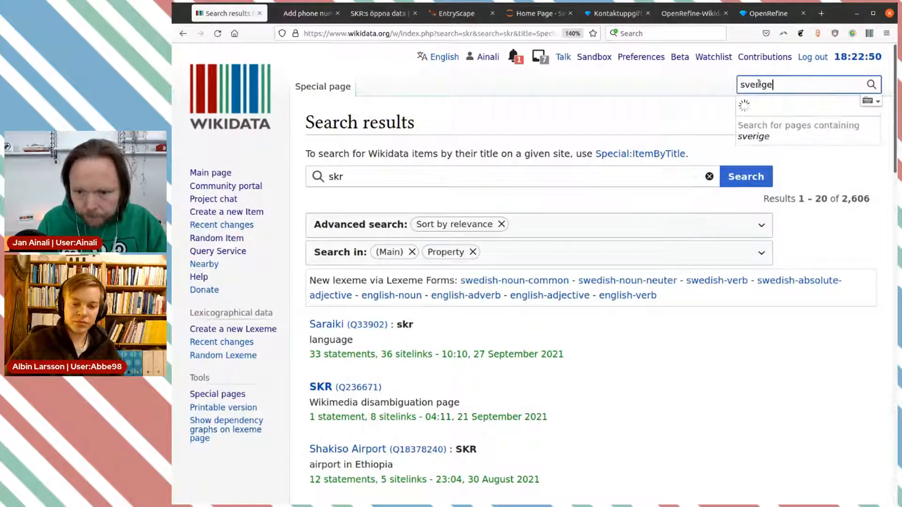
{"action": "type", "text": "s komm"}
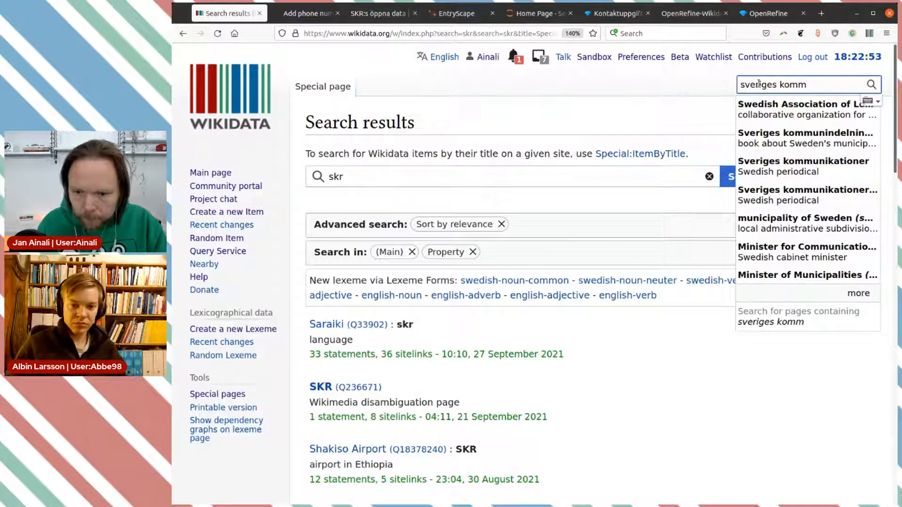
{"action": "left_click", "coordinate": [771, 107]}
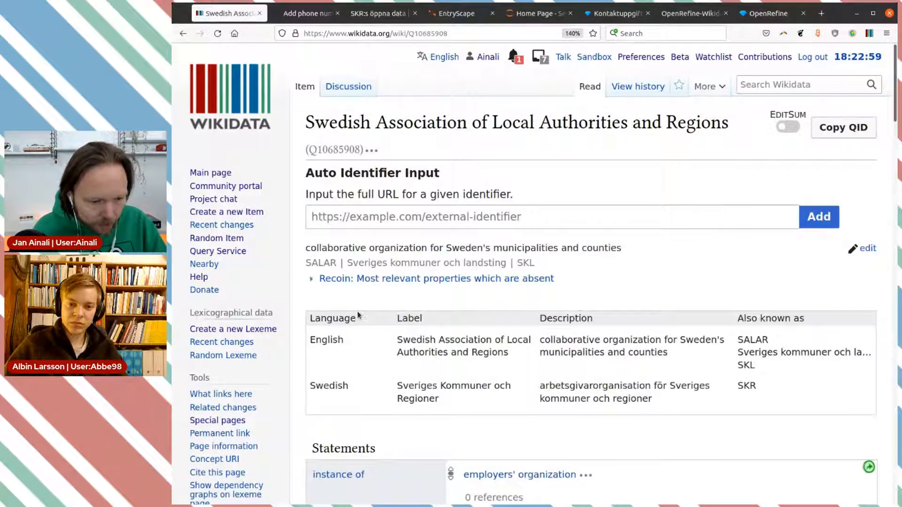
List the pages that link to the Swedish Association of Local Authorities and Regions item, showing 500 per page
{"action": "scroll", "coordinate": [358, 315], "scroll_direction": "down", "scroll_amount": 3}
{"action": "left_click", "coordinate": [221, 317]}
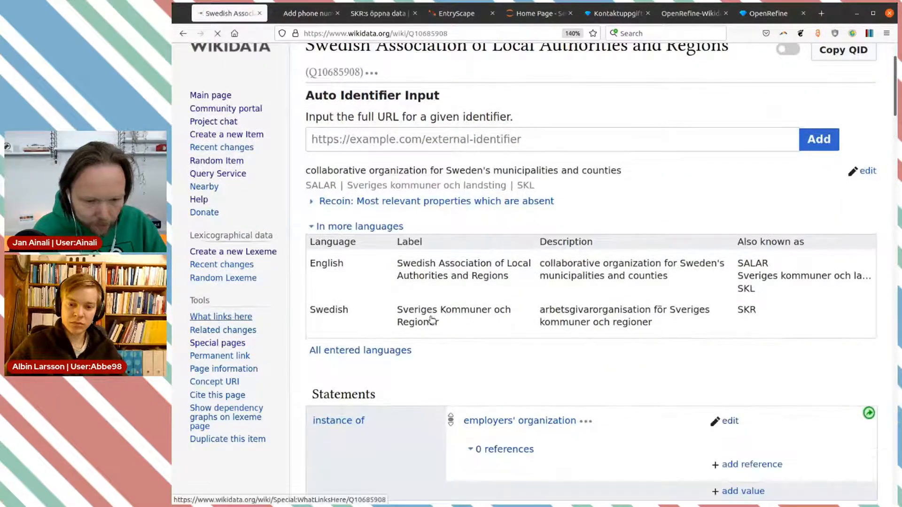
{"action": "scroll", "coordinate": [548, 298], "scroll_direction": "down", "scroll_amount": 8}
{"action": "scroll", "coordinate": [657, 306], "scroll_direction": "down", "scroll_amount": 7}
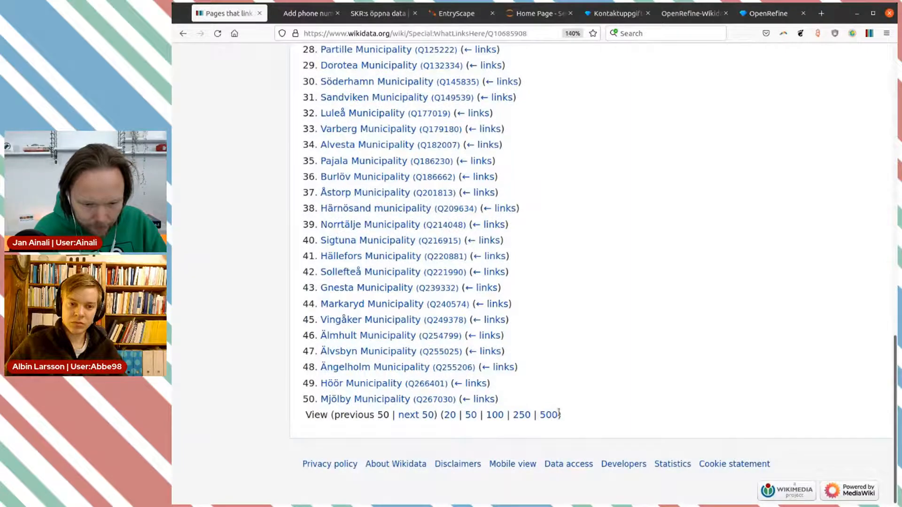
{"action": "left_click", "coordinate": [548, 414]}
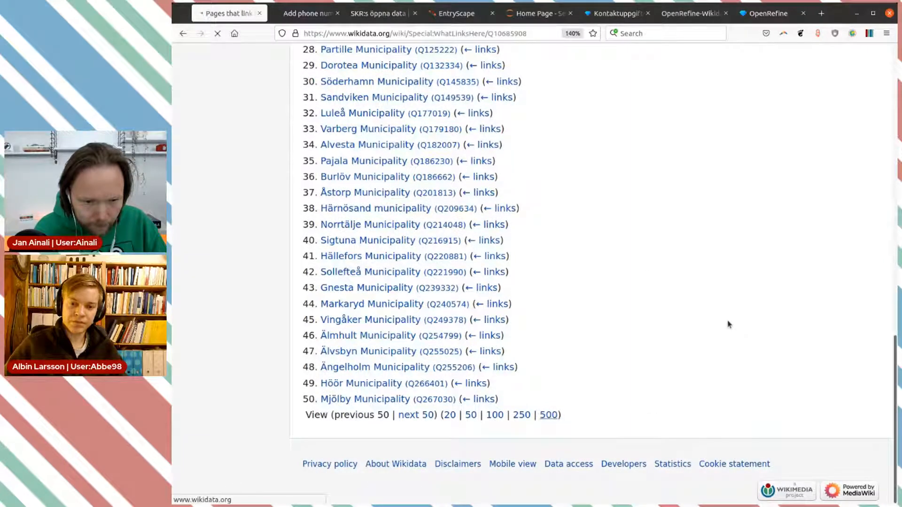
Return to the Swedish Association of Local Authorities and Regions item and examine its statements and identifiers
{"action": "left_click", "coordinate": [187, 37]}
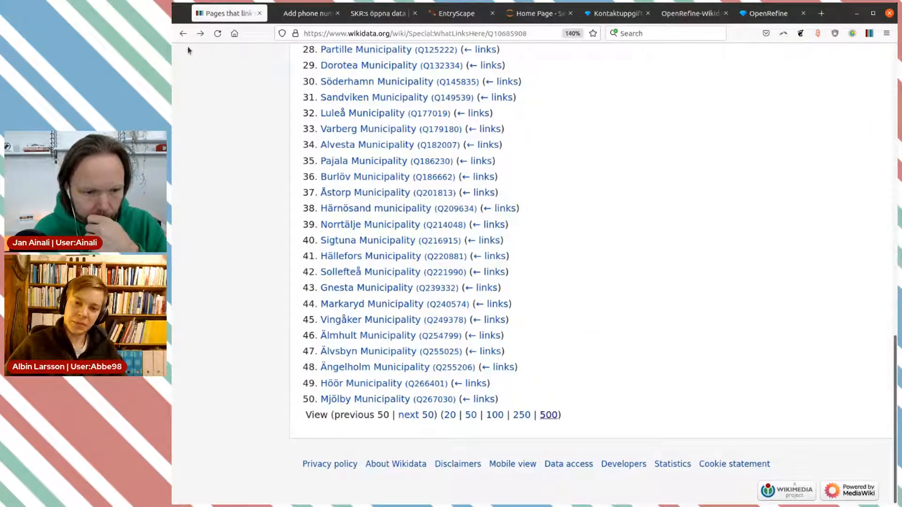
{"action": "left_click", "coordinate": [183, 33]}
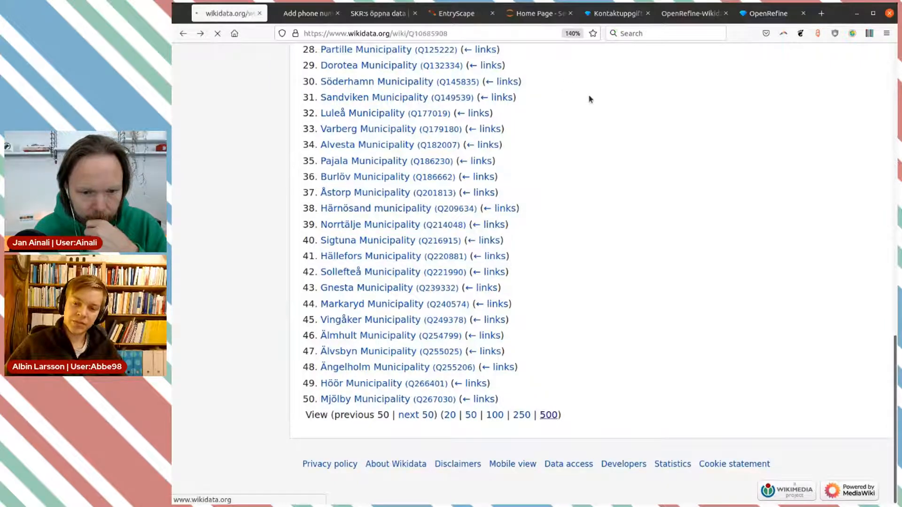
{"action": "scroll", "coordinate": [654, 162], "scroll_direction": "down", "scroll_amount": 12}
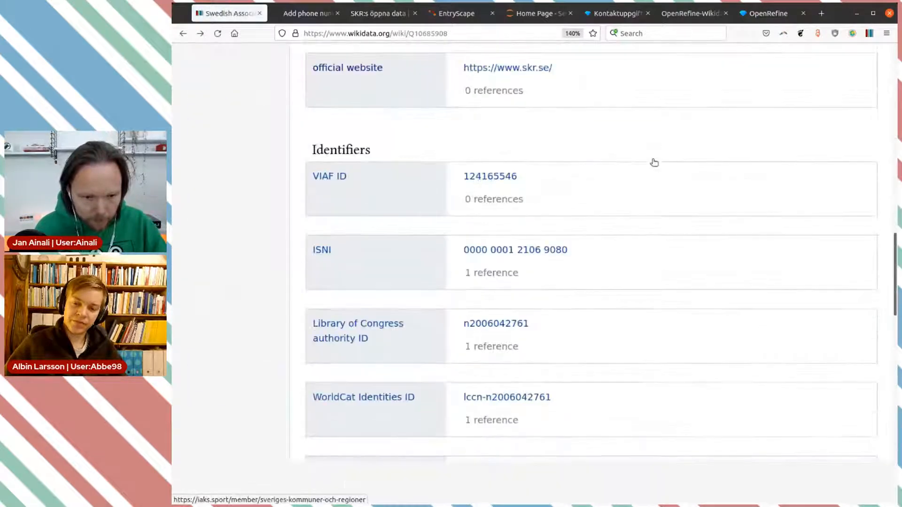
{"action": "scroll", "coordinate": [654, 162], "scroll_direction": "up", "scroll_amount": 10}
{"action": "scroll", "coordinate": [653, 159], "scroll_direction": "down", "scroll_amount": 10}
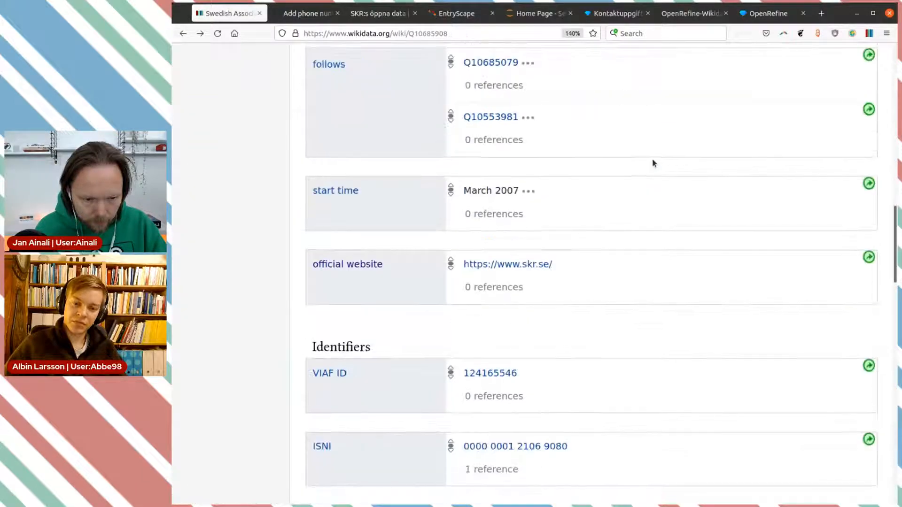
{"action": "scroll", "coordinate": [652, 159], "scroll_direction": "down", "scroll_amount": 10}
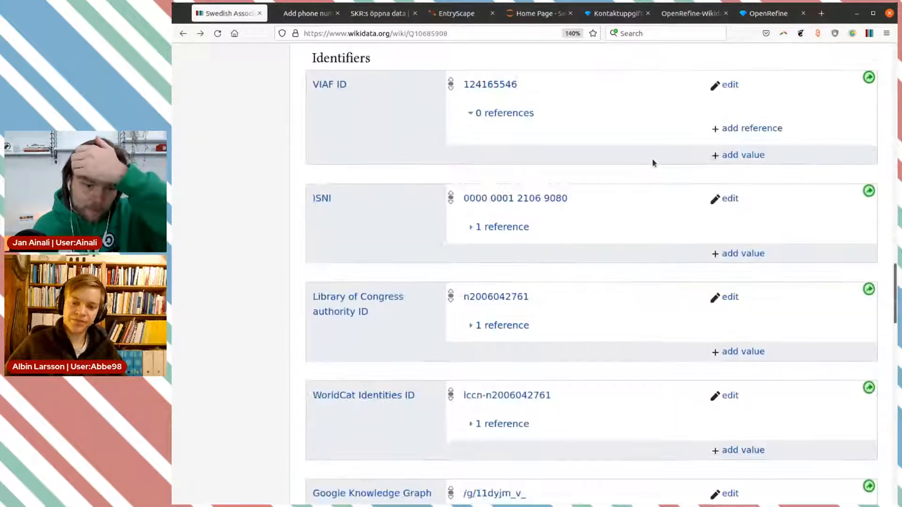
{"action": "scroll", "coordinate": [652, 163], "scroll_direction": "down", "scroll_amount": 10}
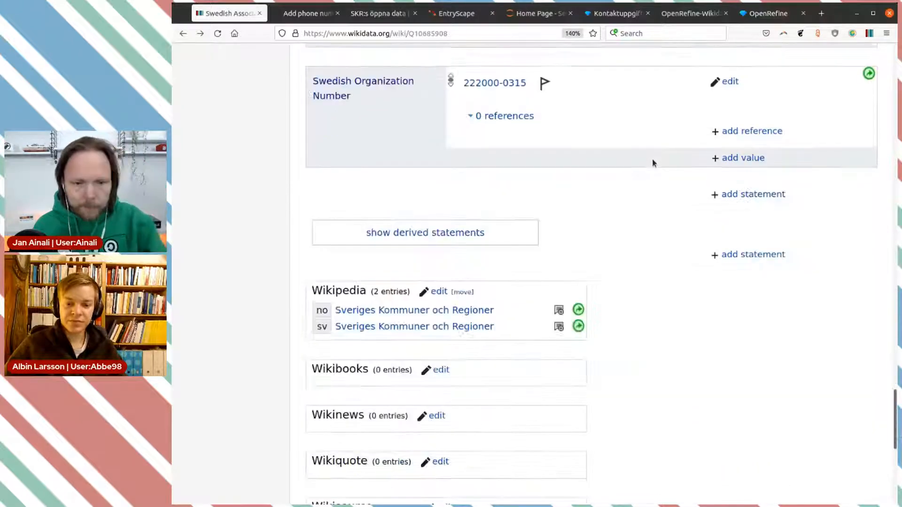
{"action": "scroll", "coordinate": [654, 163], "scroll_direction": "up", "scroll_amount": 10}
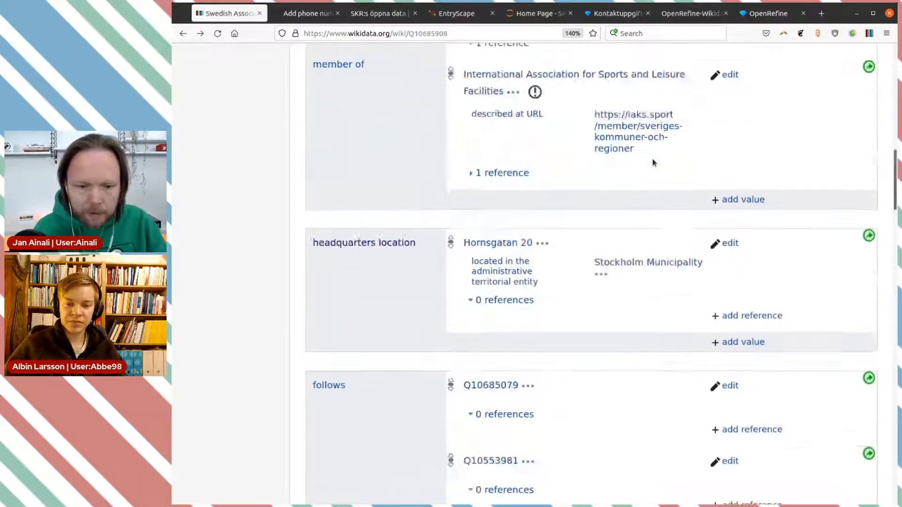
{"action": "scroll", "coordinate": [653, 161], "scroll_direction": "up", "scroll_amount": 15}
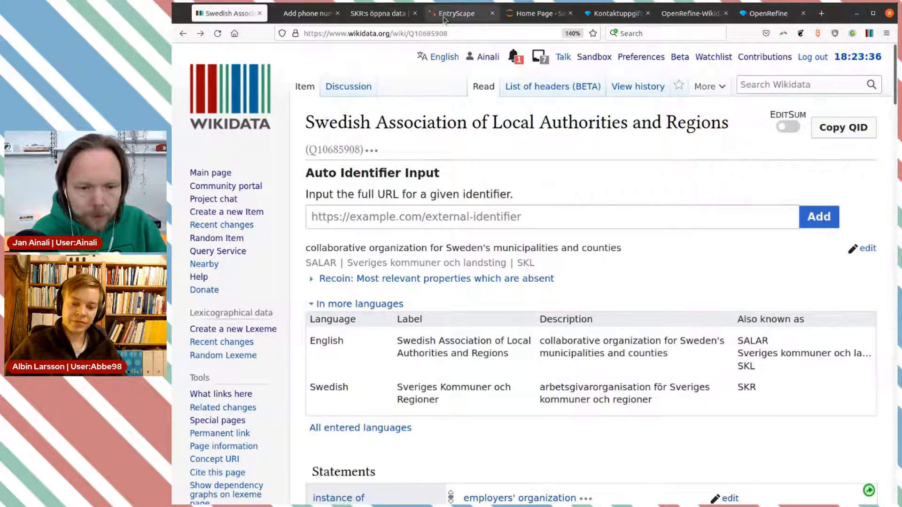
{"action": "left_click", "coordinate": [374, 19]}
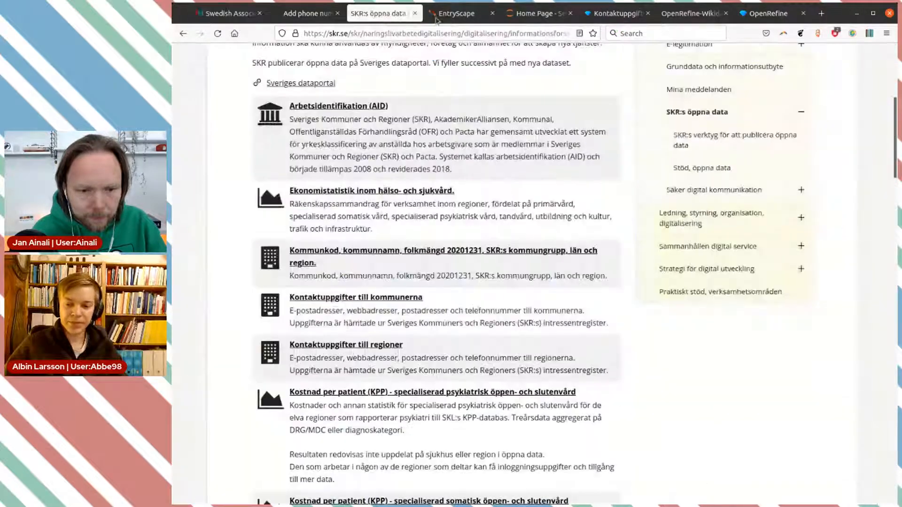
{"action": "left_click", "coordinate": [448, 19]}
{"action": "left_click", "coordinate": [403, 32]}
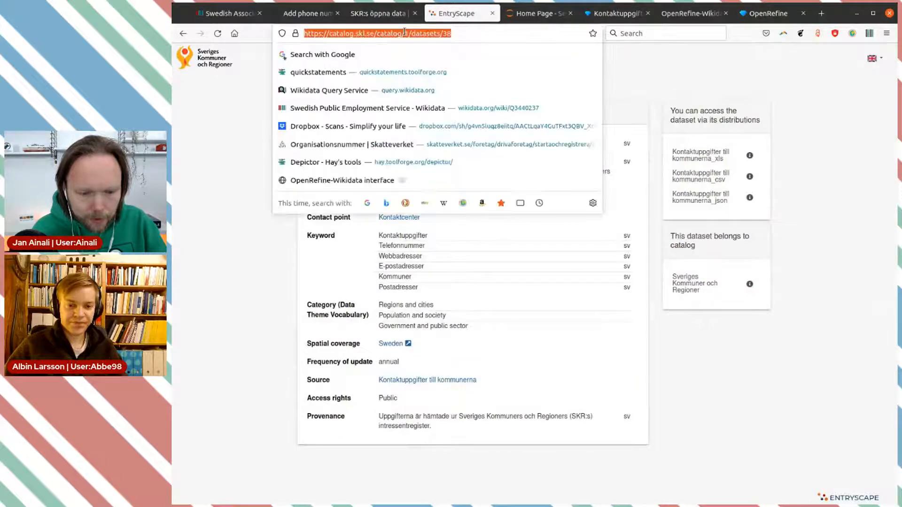
Add a reference to the phone number statement in the OpenRefine schema, with the copied dataset address as its reference URL
{"action": "left_click", "coordinate": [621, 17]}
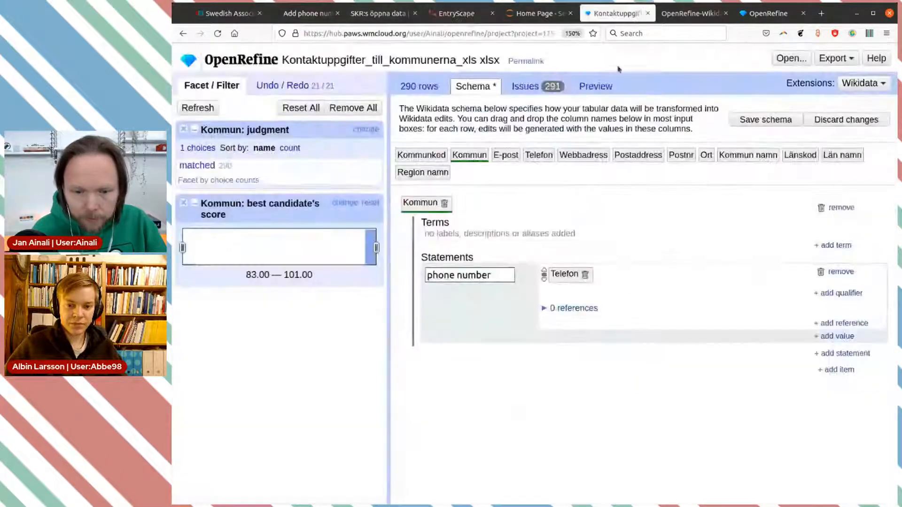
{"action": "left_click", "coordinate": [842, 323]}
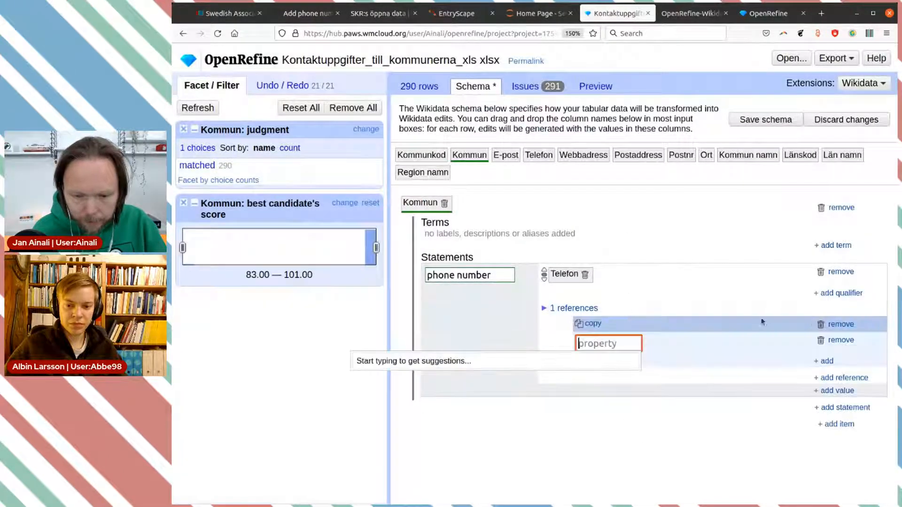
{"action": "type", "text": "ref"}
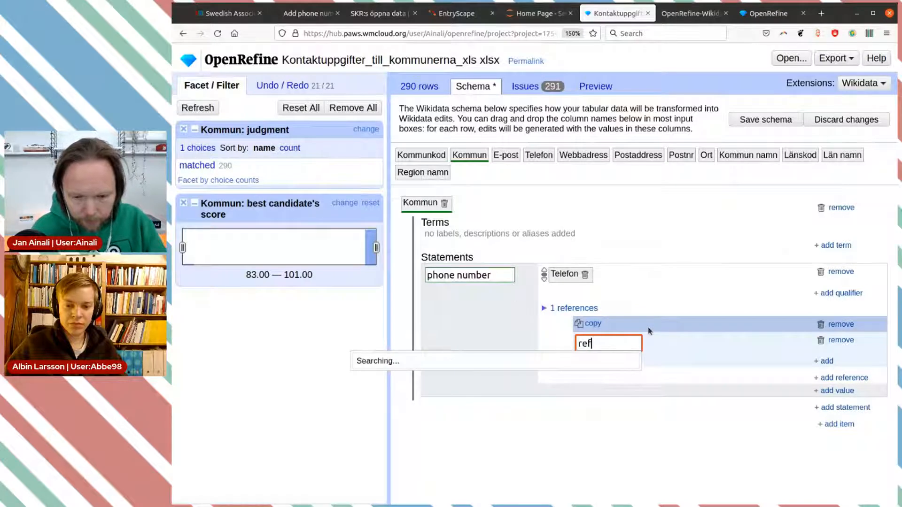
{"action": "left_click", "coordinate": [605, 383]}
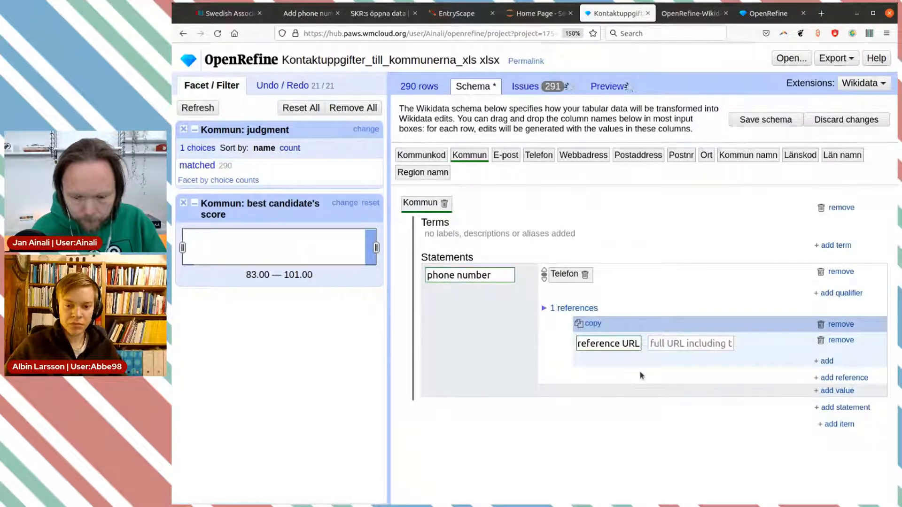
{"action": "key", "text": "ctrl+v"}
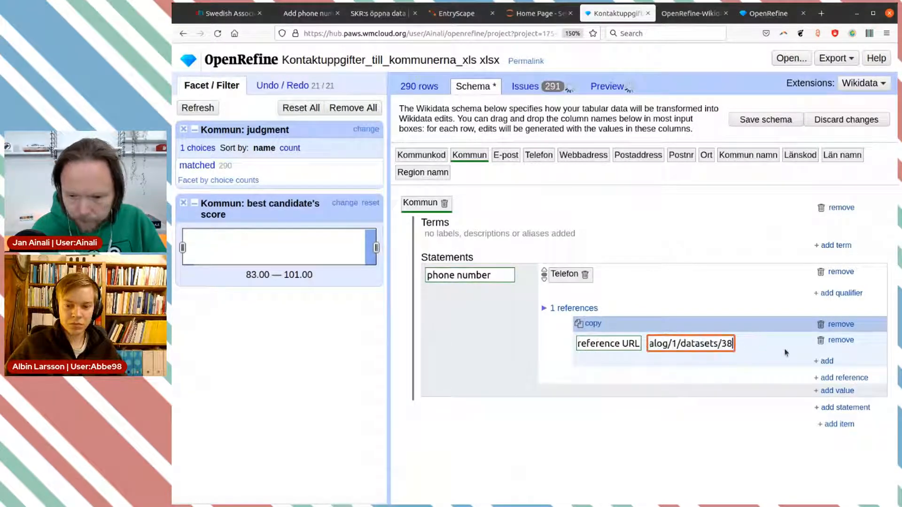
Add a retrieved (P813) property with the date 2021-10-02 to the phone number statement's reference
{"action": "left_click", "coordinate": [825, 362]}
{"action": "type", "text": "ret"}
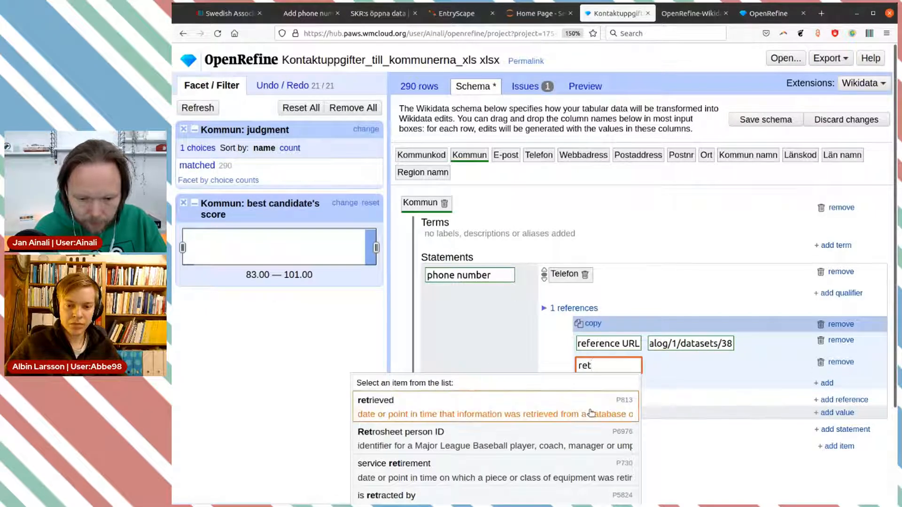
{"action": "left_click", "coordinate": [531, 412]}
{"action": "left_click", "coordinate": [667, 366]}
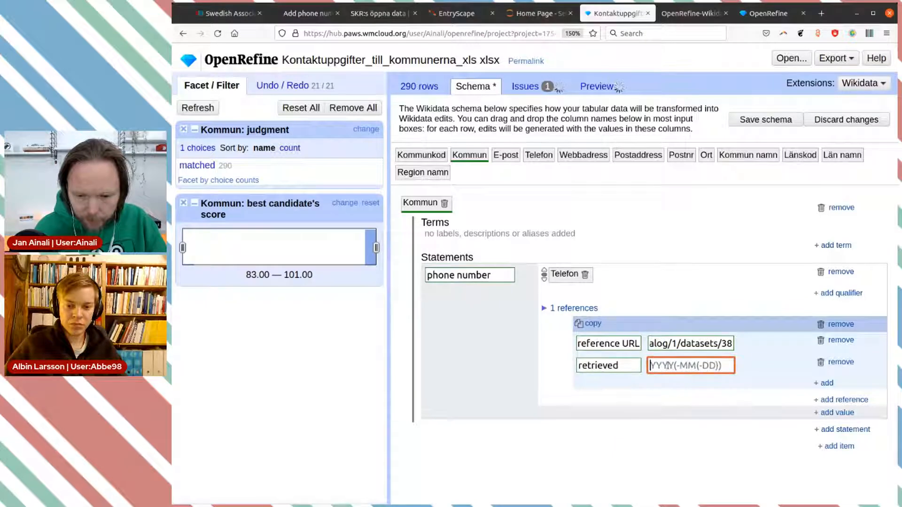
{"action": "type", "text": "202"}
{"action": "type", "text": "1-10"}
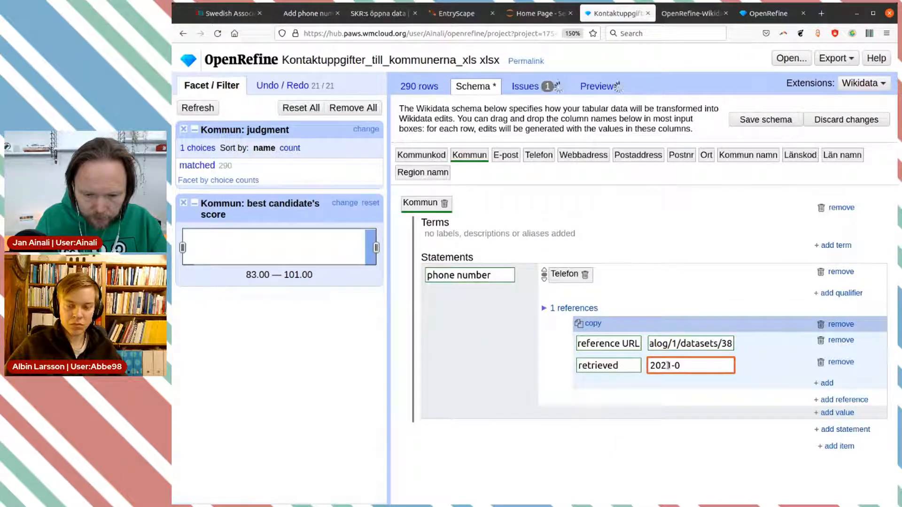
{"action": "type", "text": "-02"}
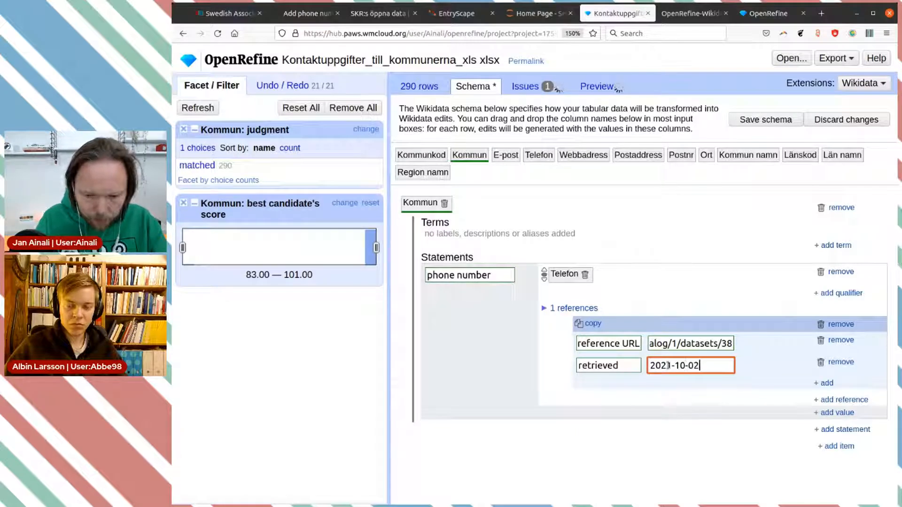
{"action": "left_click", "coordinate": [512, 370]}
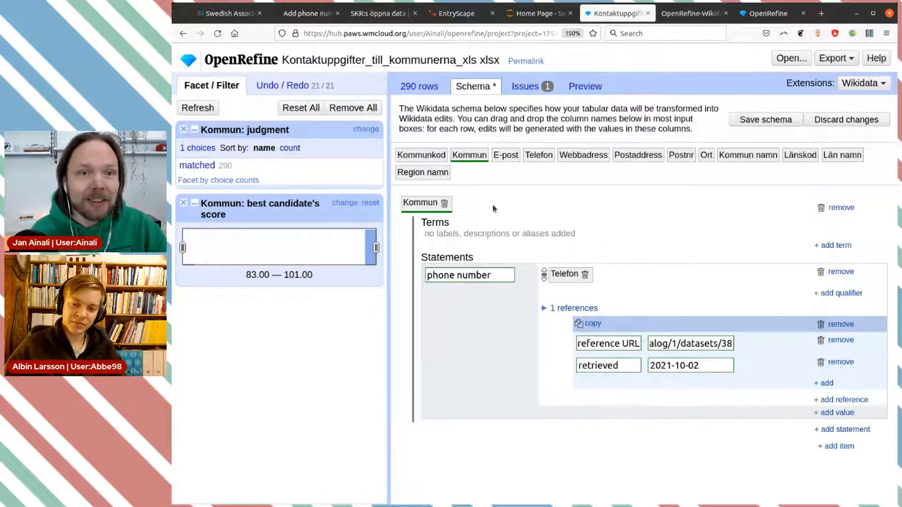
Review the reported phone number format issue and look through the project rows for Umeå kommun
{"action": "left_click", "coordinate": [526, 87]}
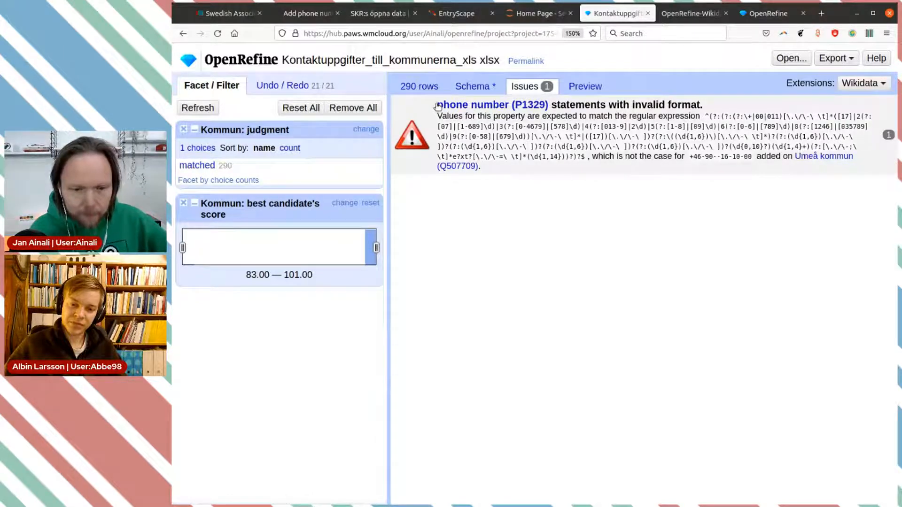
{"action": "left_click", "coordinate": [429, 87]}
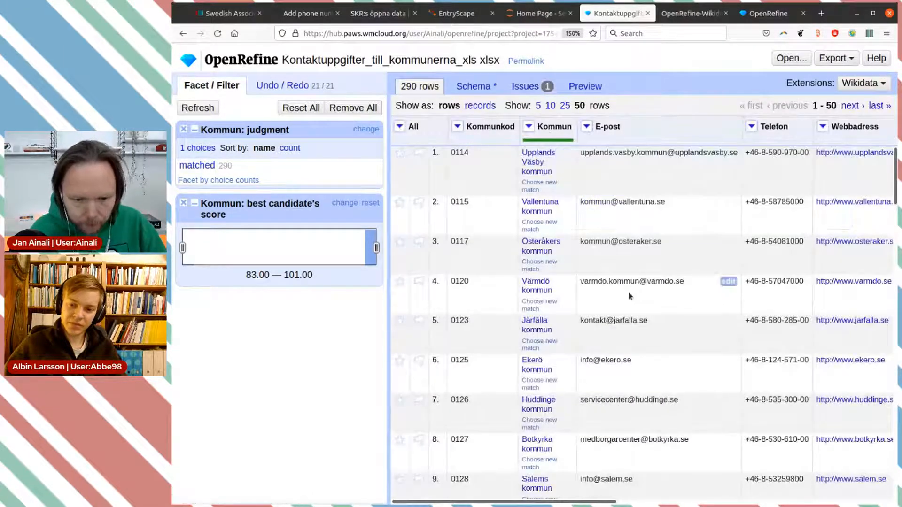
{"action": "scroll", "coordinate": [630, 296], "scroll_direction": "down", "scroll_amount": 15}
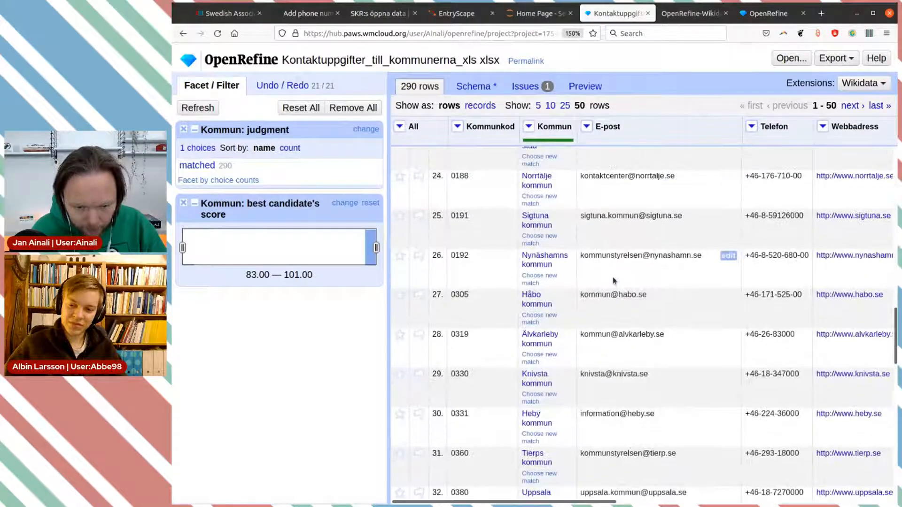
{"action": "scroll", "coordinate": [614, 281], "scroll_direction": "up", "scroll_amount": 13}
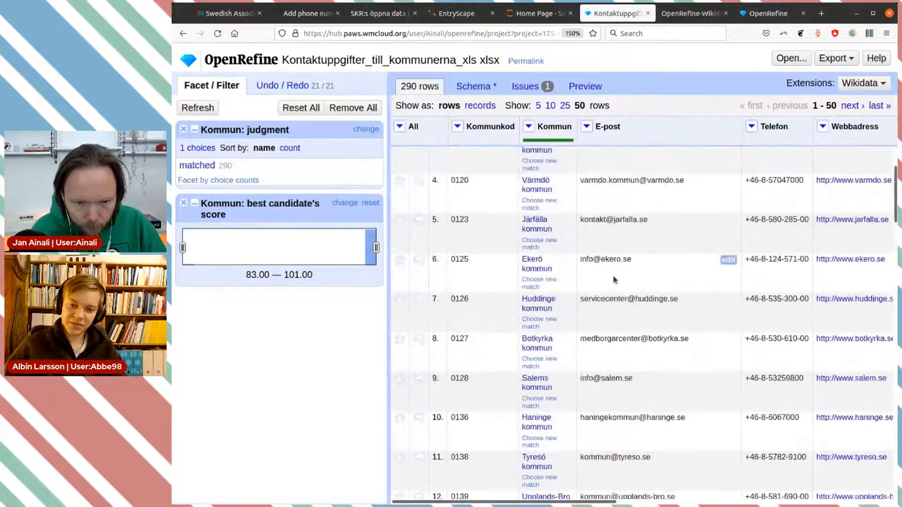
{"action": "scroll", "coordinate": [614, 281], "scroll_direction": "up", "scroll_amount": 3}
{"action": "scroll", "coordinate": [614, 281], "scroll_direction": "down", "scroll_amount": 18}
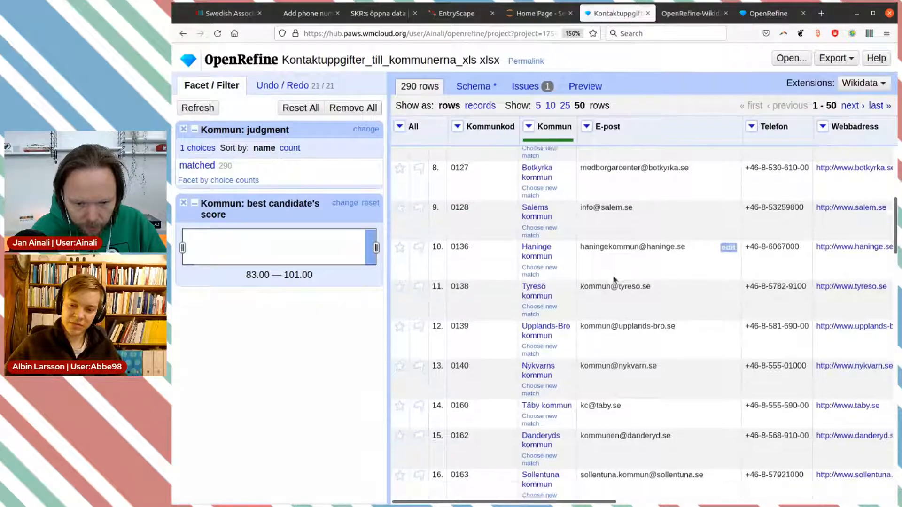
{"action": "scroll", "coordinate": [613, 281], "scroll_direction": "down", "scroll_amount": 9}
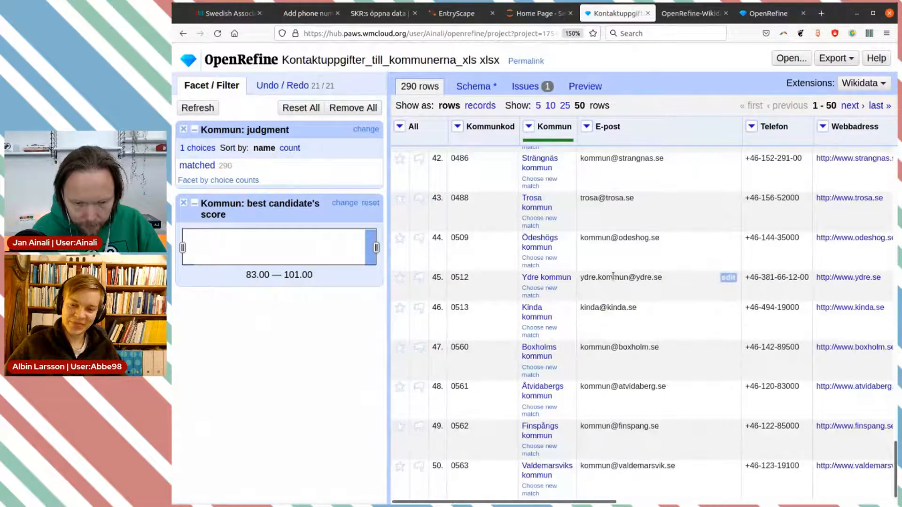
{"action": "left_click", "coordinate": [850, 107]}
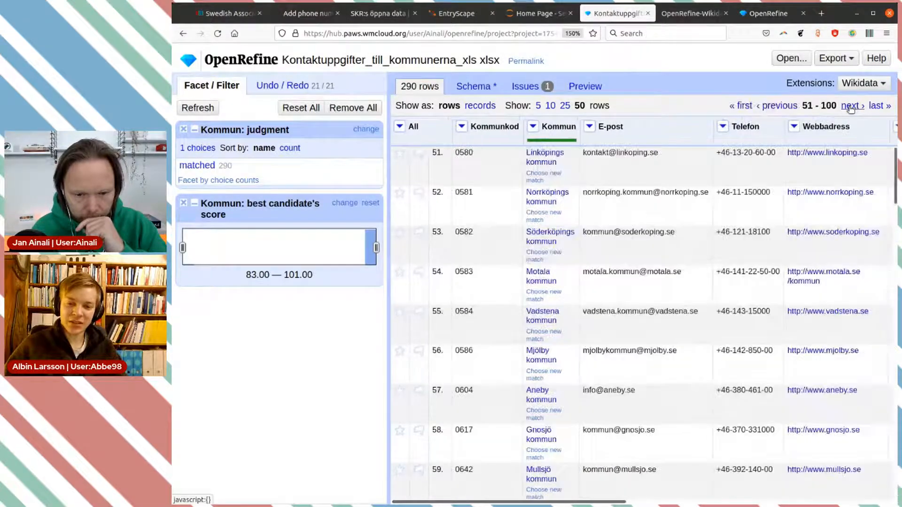
{"action": "scroll", "coordinate": [693, 248], "scroll_direction": "down", "scroll_amount": 8}
{"action": "scroll", "coordinate": [694, 248], "scroll_direction": "down", "scroll_amount": 15}
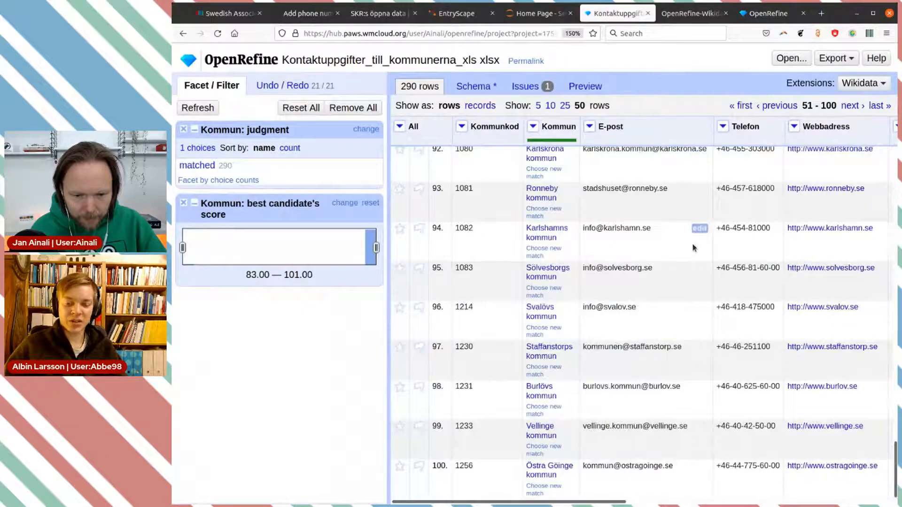
Sort the rows by the Kommun column as text in z - a order
{"action": "left_click", "coordinate": [534, 127]}
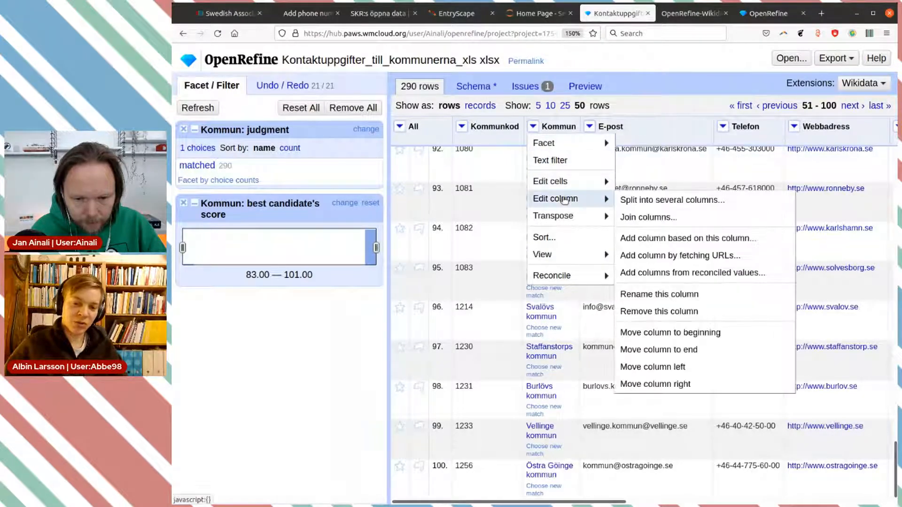
{"action": "left_click", "coordinate": [643, 114]}
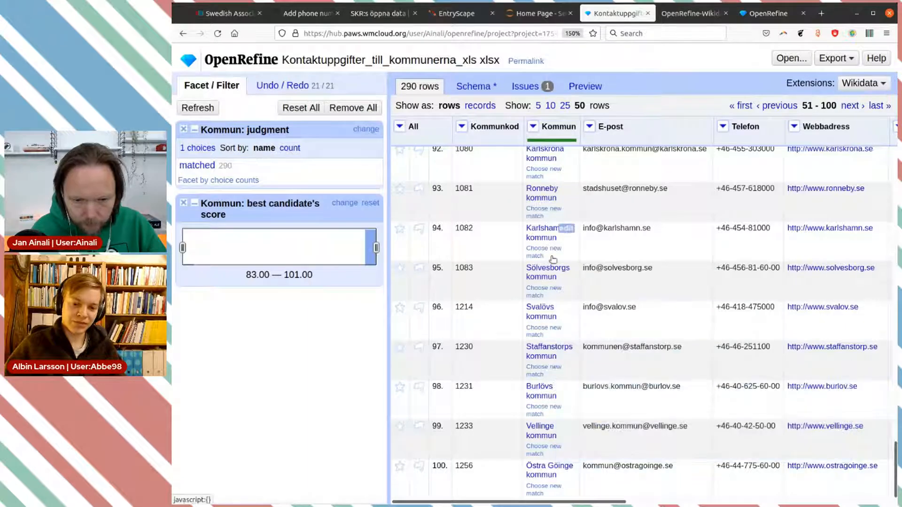
{"action": "left_click", "coordinate": [533, 127]}
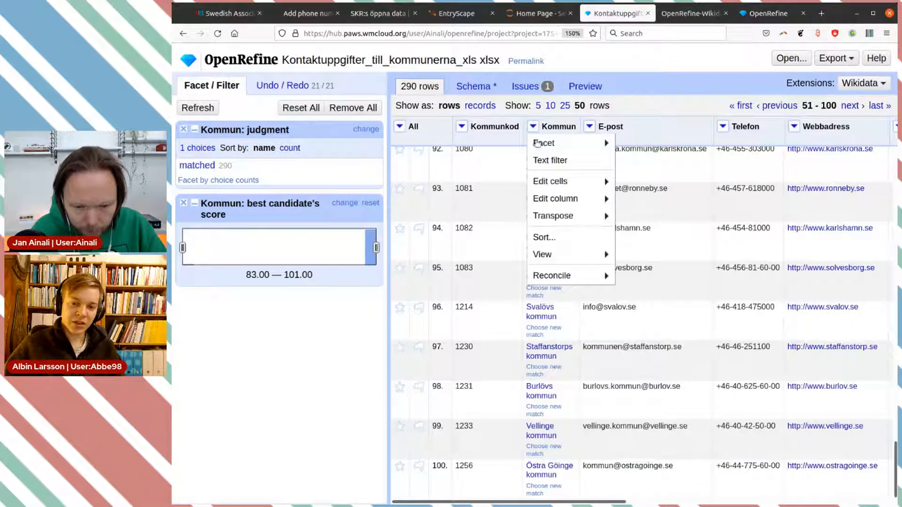
{"action": "left_click", "coordinate": [544, 238]}
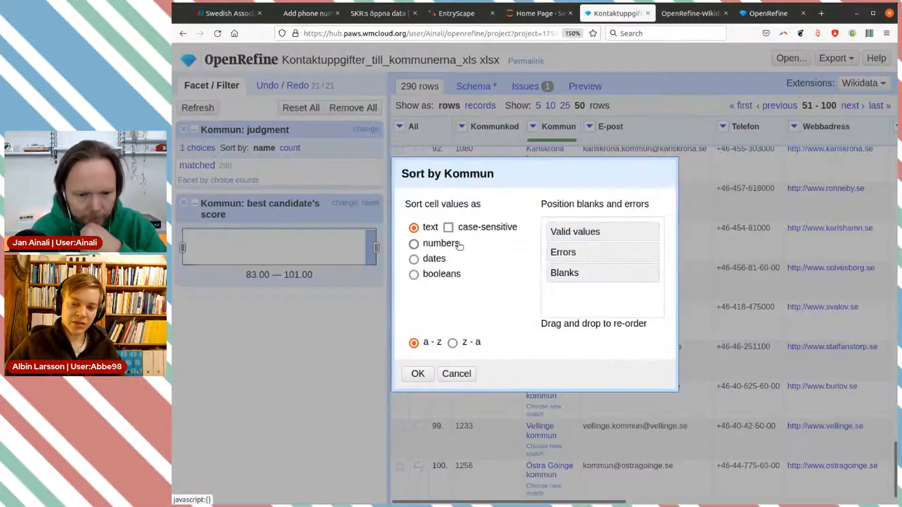
{"action": "left_click", "coordinate": [453, 343]}
{"action": "left_click", "coordinate": [417, 373]}
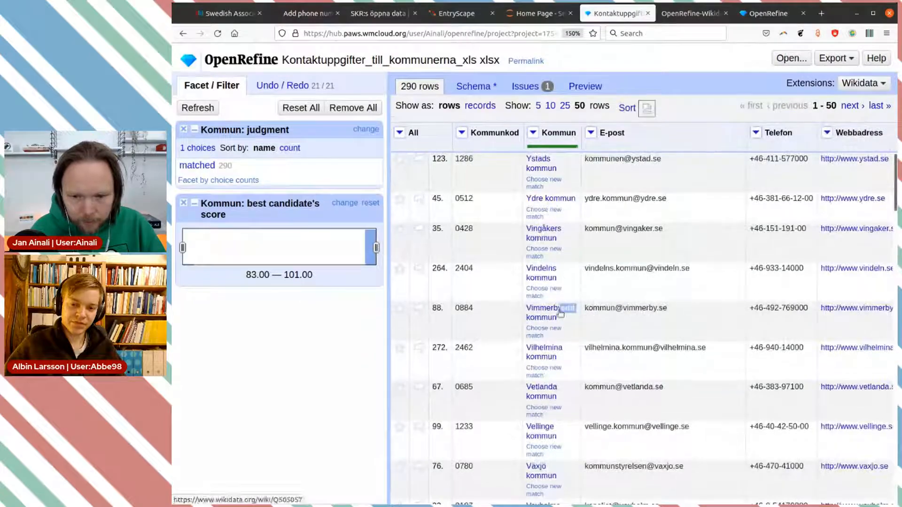
Remove the duplicate hyphen from Umeå kommun's Telefon value and apply the correction to that cell only
{"action": "scroll", "coordinate": [568, 232], "scroll_direction": "down", "scroll_amount": 5}
{"action": "scroll", "coordinate": [564, 249], "scroll_direction": "down", "scroll_amount": 6}
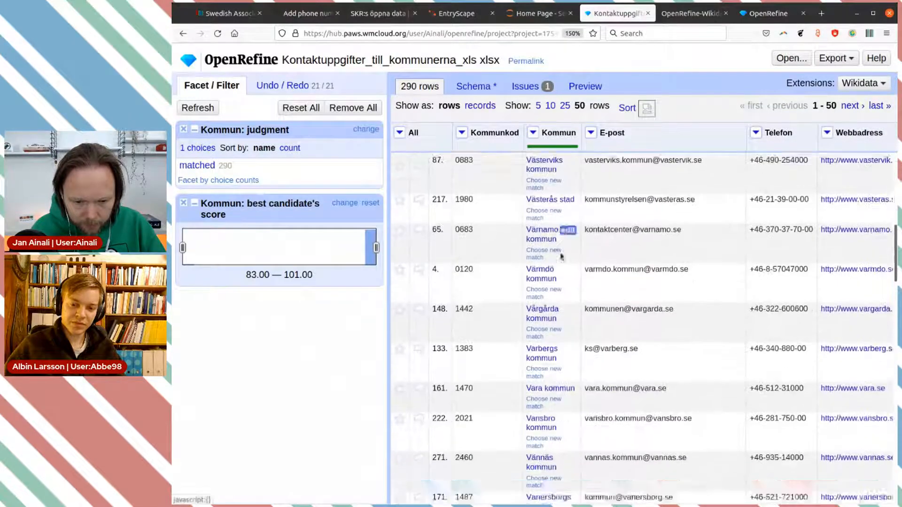
{"action": "scroll", "coordinate": [562, 256], "scroll_direction": "down", "scroll_amount": 8}
{"action": "mouse_move", "coordinate": [545, 325]}
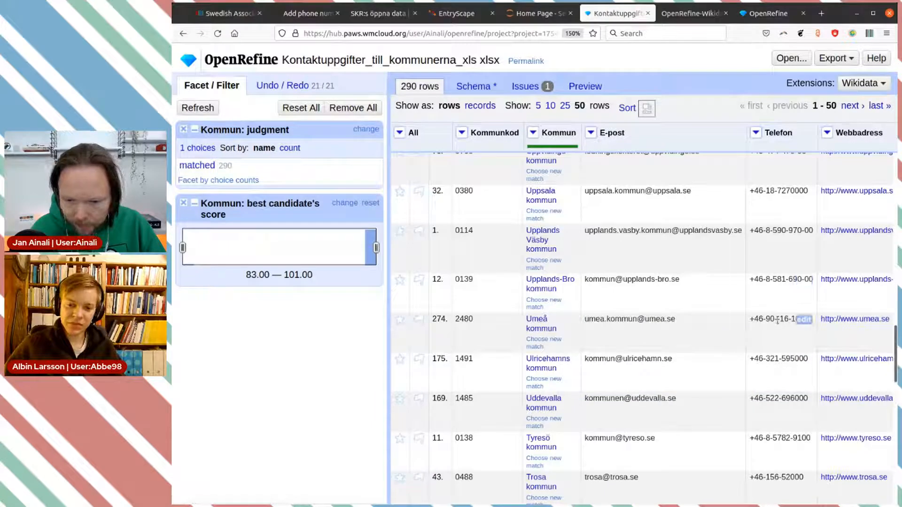
{"action": "left_click", "coordinate": [804, 320]}
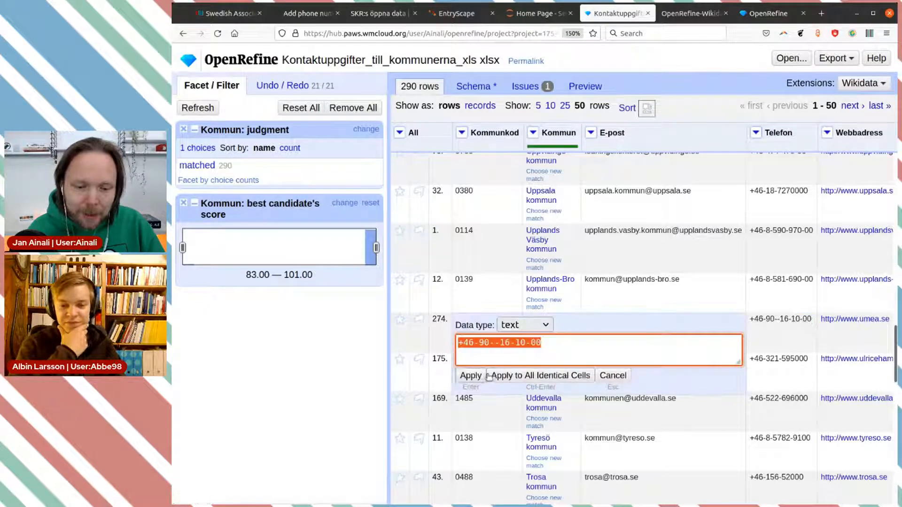
{"action": "left_click", "coordinate": [499, 348]}
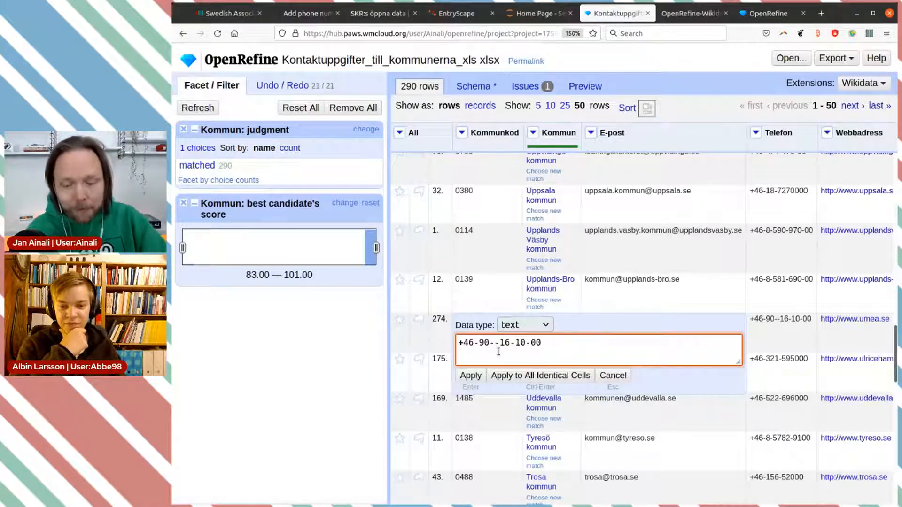
{"action": "key", "text": "BackSpace"}
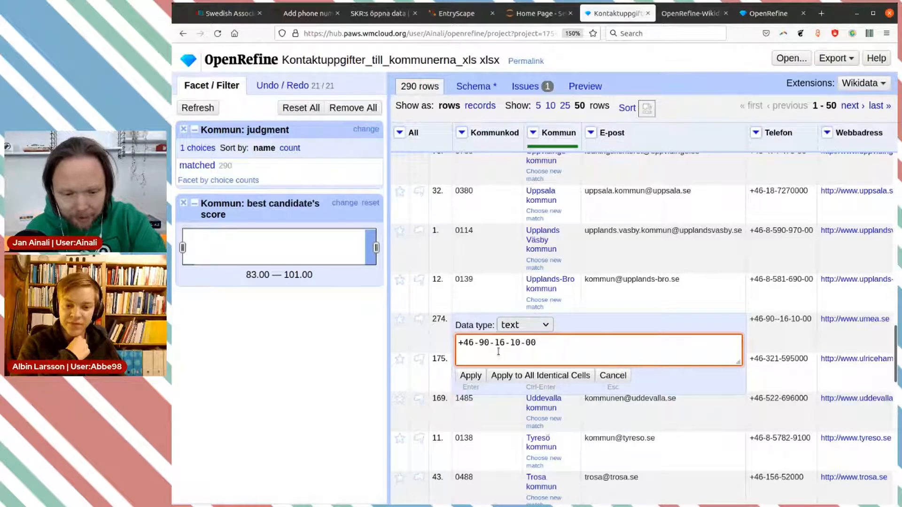
{"action": "left_click", "coordinate": [470, 375]}
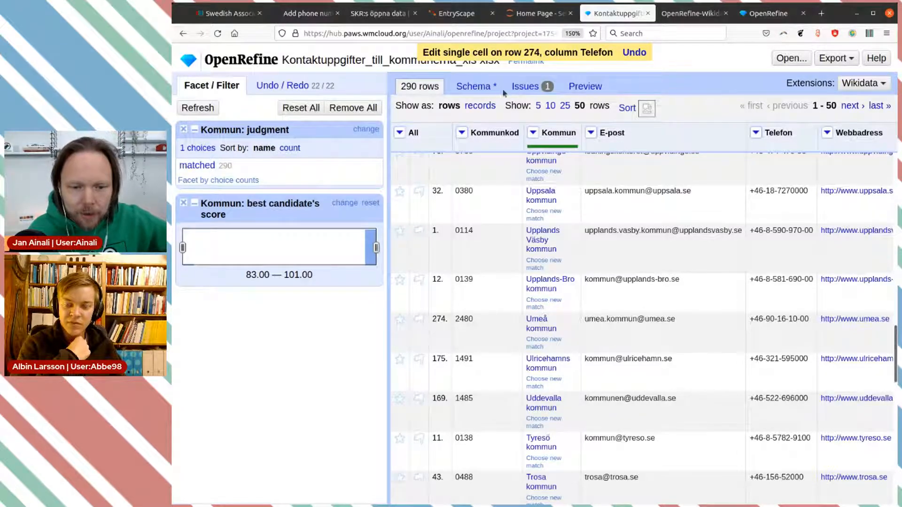
Recheck the schema's reported issues and verify the corrected Telefon value in the Umeå kommun row
{"action": "left_click", "coordinate": [488, 90]}
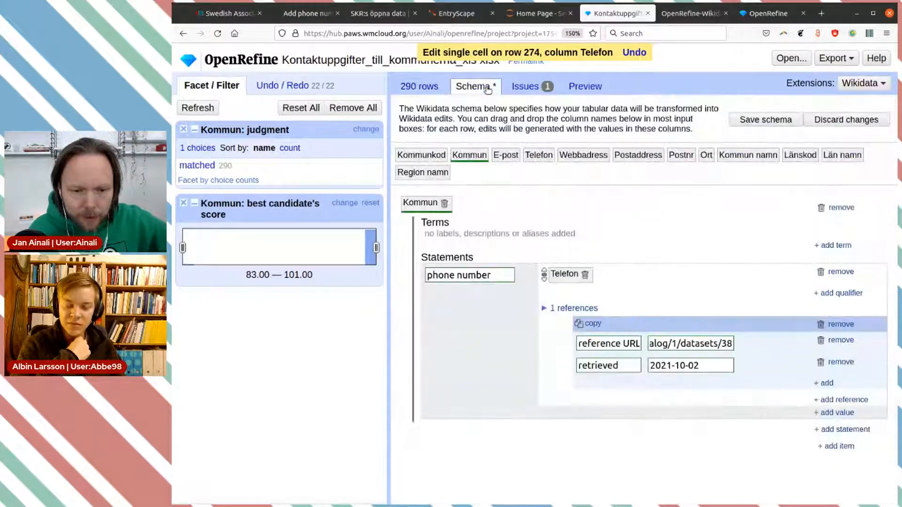
{"action": "left_click", "coordinate": [530, 89]}
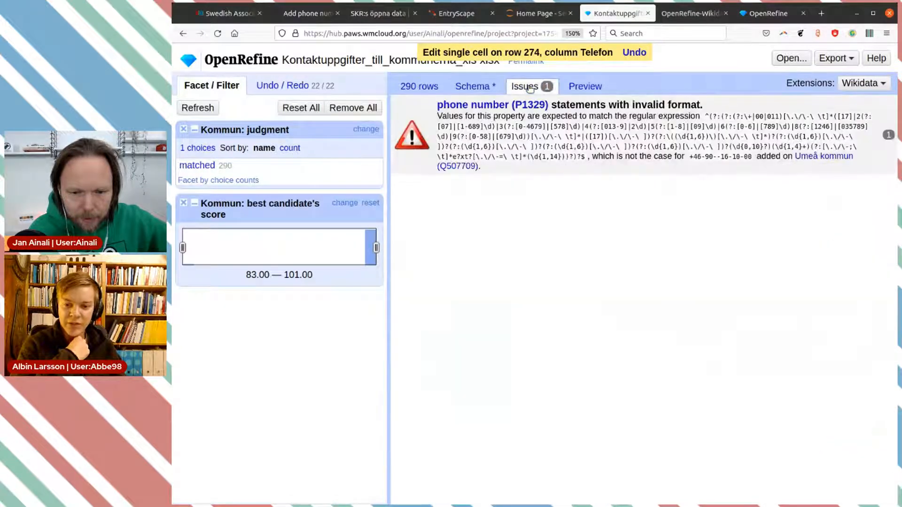
{"action": "left_click", "coordinate": [486, 89]}
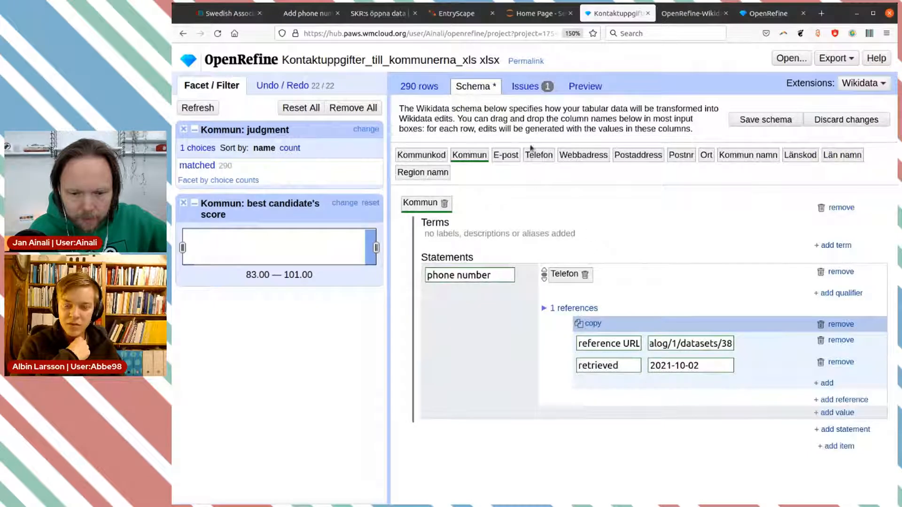
{"action": "left_click", "coordinate": [535, 91]}
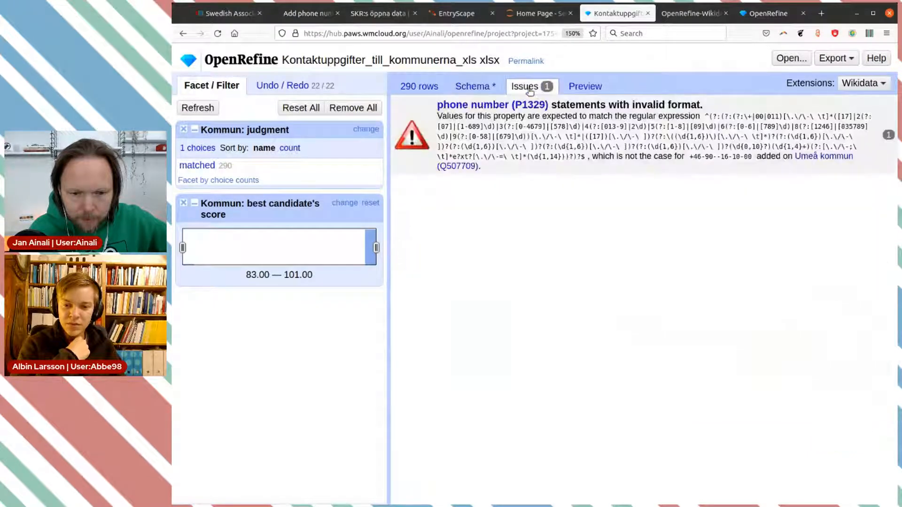
{"action": "left_click", "coordinate": [421, 90]}
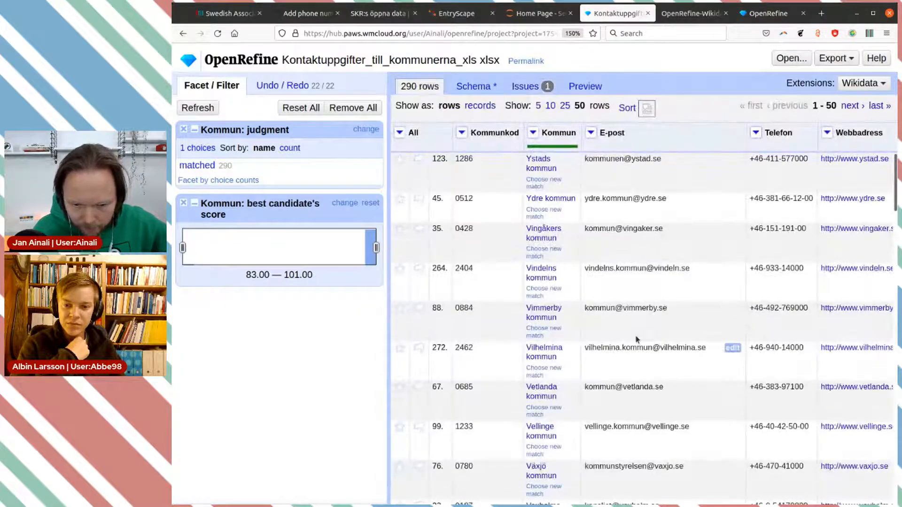
{"action": "scroll", "coordinate": [639, 329], "scroll_direction": "down", "scroll_amount": 3}
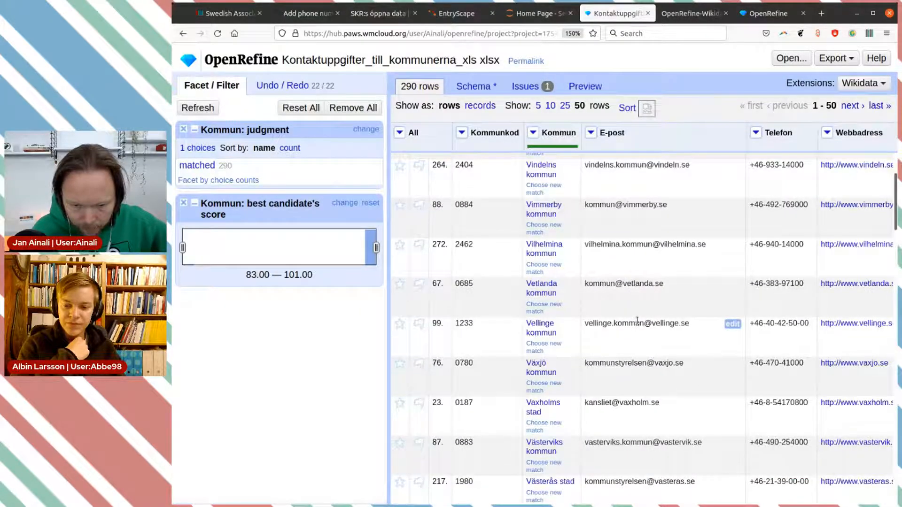
{"action": "scroll", "coordinate": [638, 322], "scroll_direction": "down", "scroll_amount": 10}
{"action": "scroll", "coordinate": [638, 323], "scroll_direction": "down", "scroll_amount": 3}
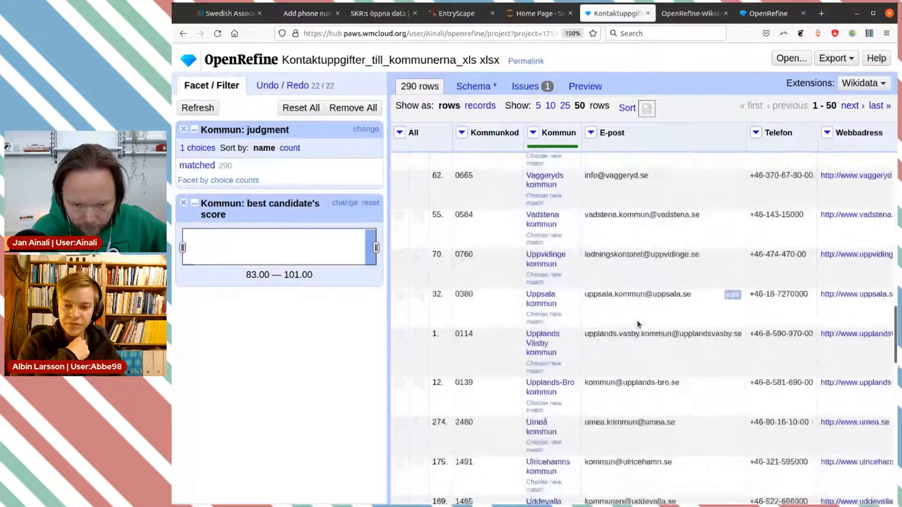
{"action": "scroll", "coordinate": [639, 323], "scroll_direction": "down", "scroll_amount": 3}
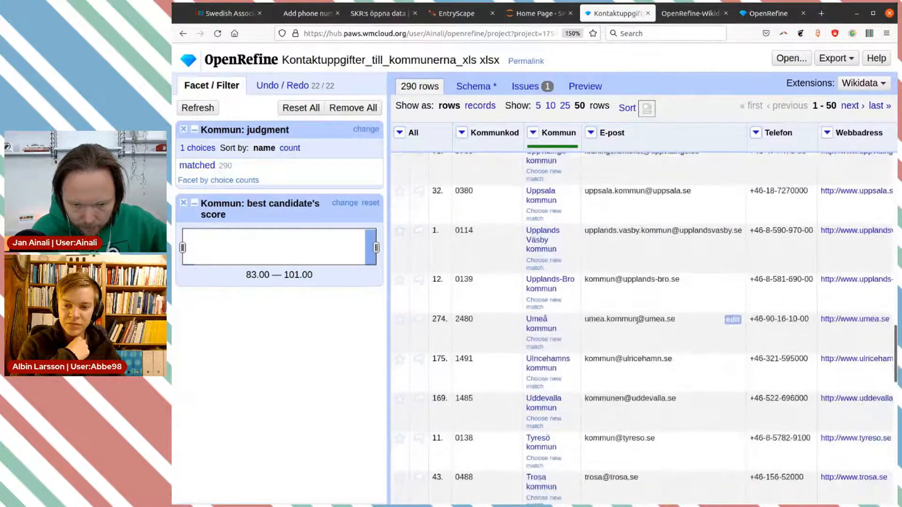
Save the Wikibase schema and recheck the phone number format issue for Umeå kommun
{"action": "left_click", "coordinate": [479, 91]}
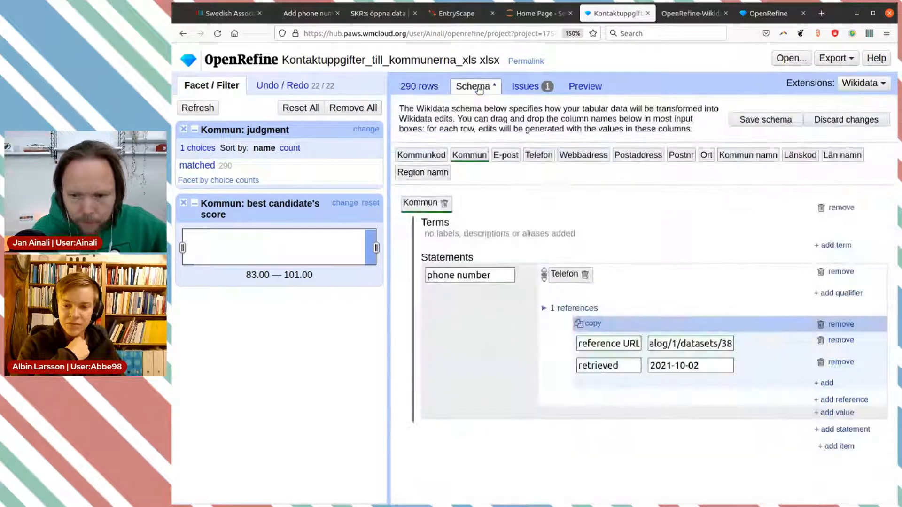
{"action": "left_click", "coordinate": [761, 121]}
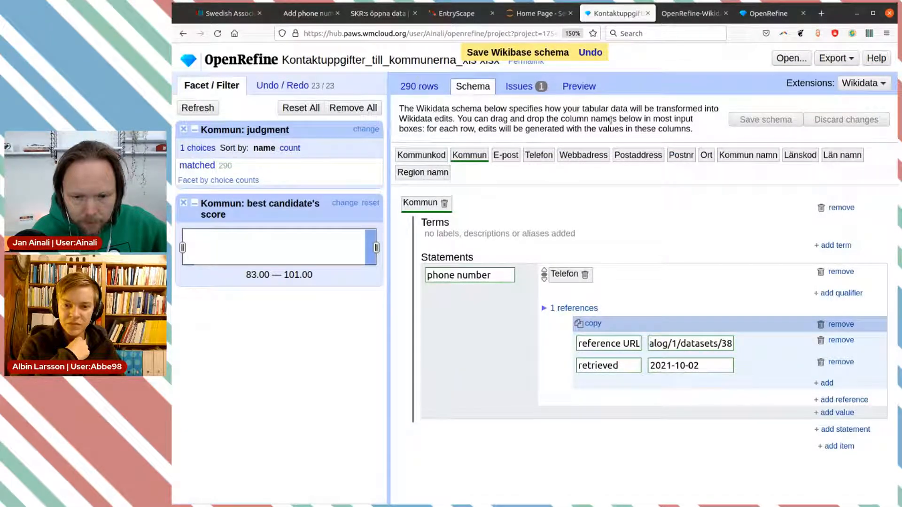
{"action": "left_click", "coordinate": [518, 91]}
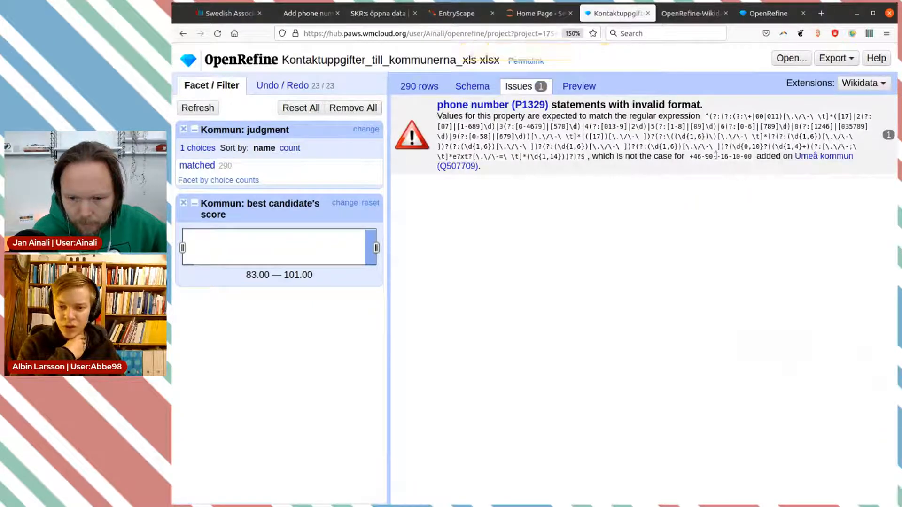
{"action": "left_click_drag", "start_coordinate": [616, 157], "coordinate": [795, 169]}
{"action": "left_click", "coordinate": [709, 194]}
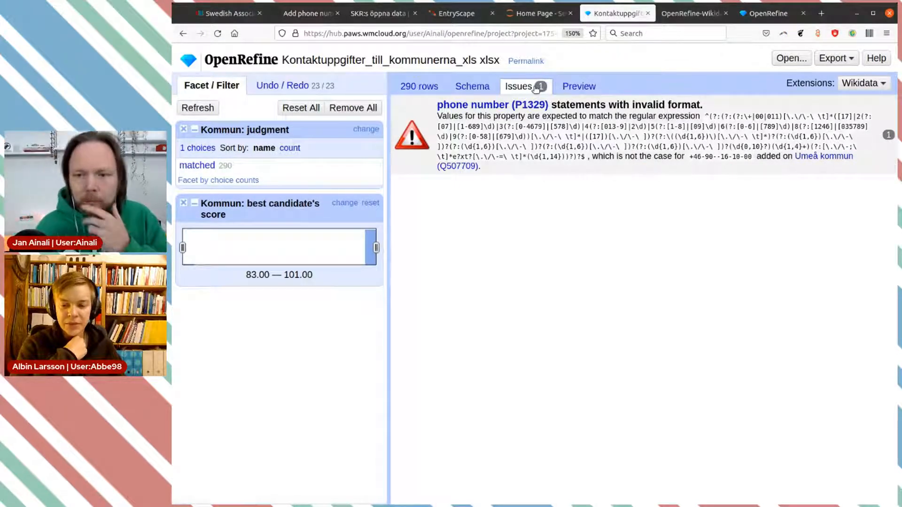
Export the schema's edits to QuickStatements and return to the municipality contact project
{"action": "left_click", "coordinate": [479, 88]}
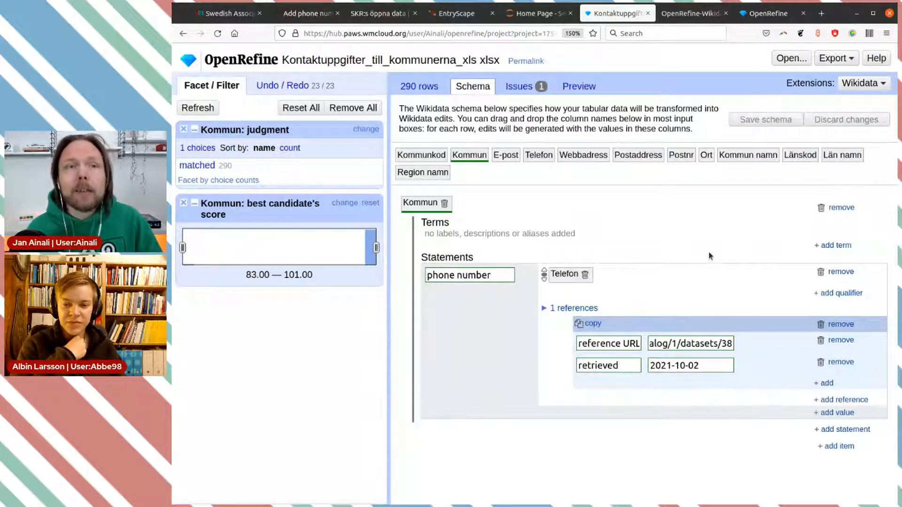
{"action": "left_click", "coordinate": [848, 89]}
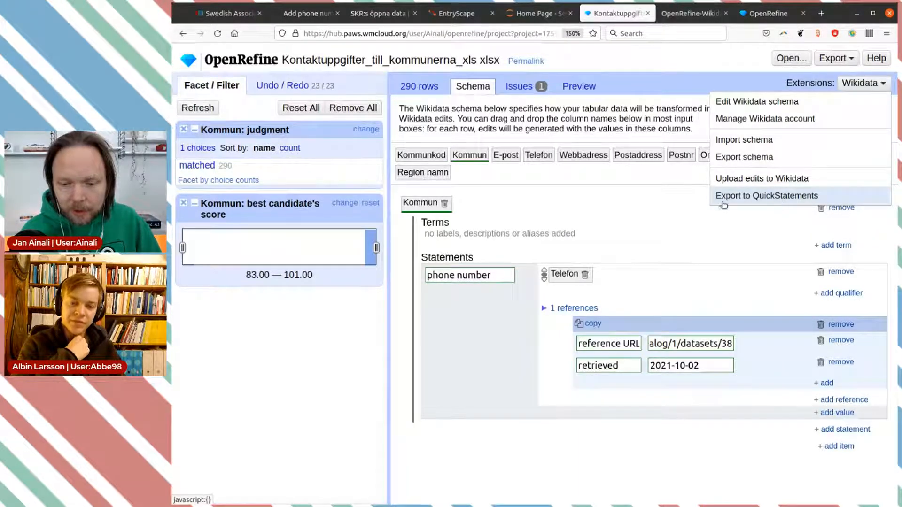
{"action": "left_click", "coordinate": [771, 196]}
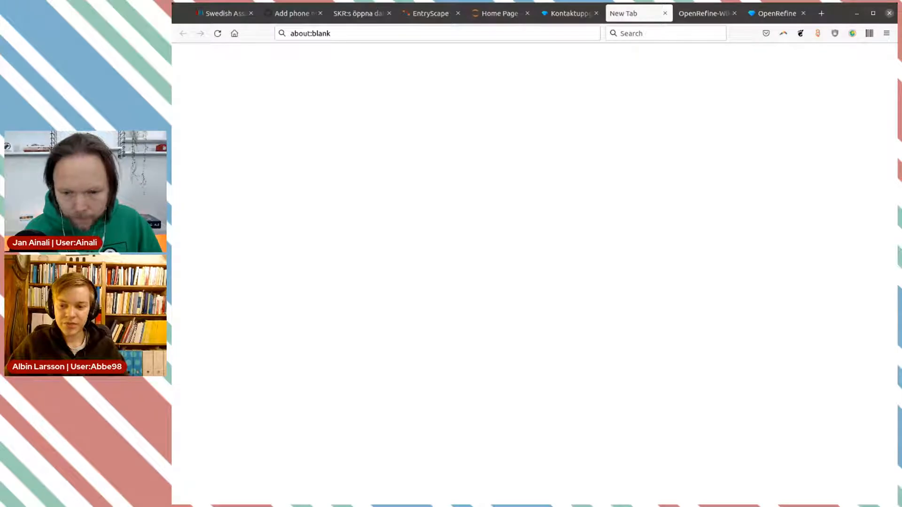
{"action": "left_click", "coordinate": [562, 18]}
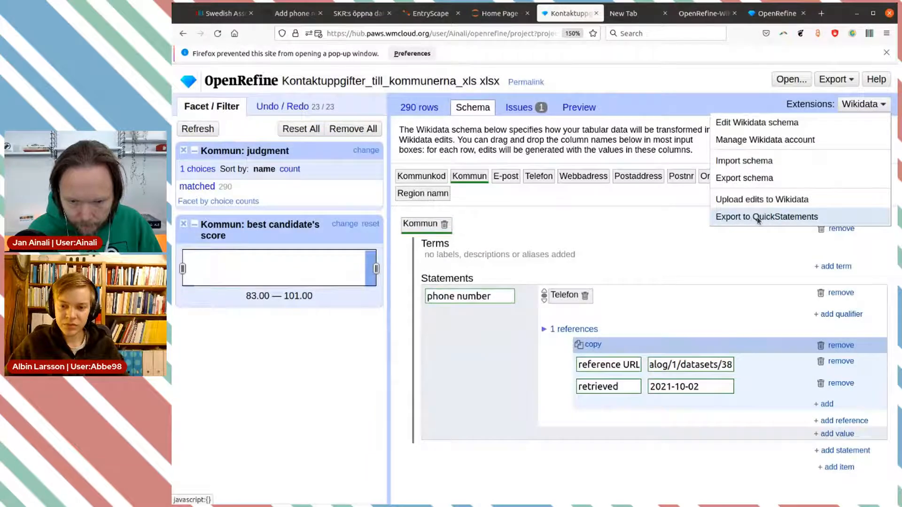
Export the schema's edits for QuickStatements, open quickstatements.toolforge.org in the blank tab, and start a new batch there
{"action": "left_click", "coordinate": [759, 217]}
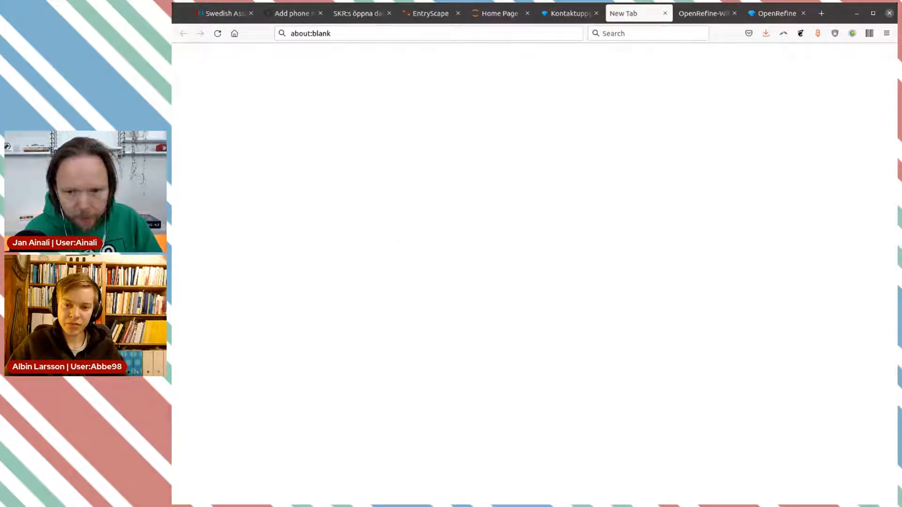
{"action": "left_click", "coordinate": [862, 147]}
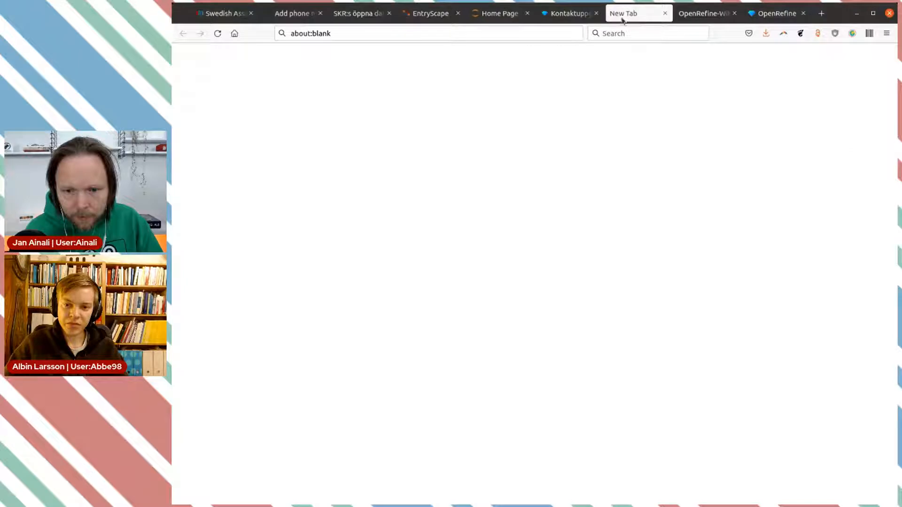
{"action": "left_click", "coordinate": [412, 33]}
{"action": "type", "text": "quickstatements.toolforge.org/"}
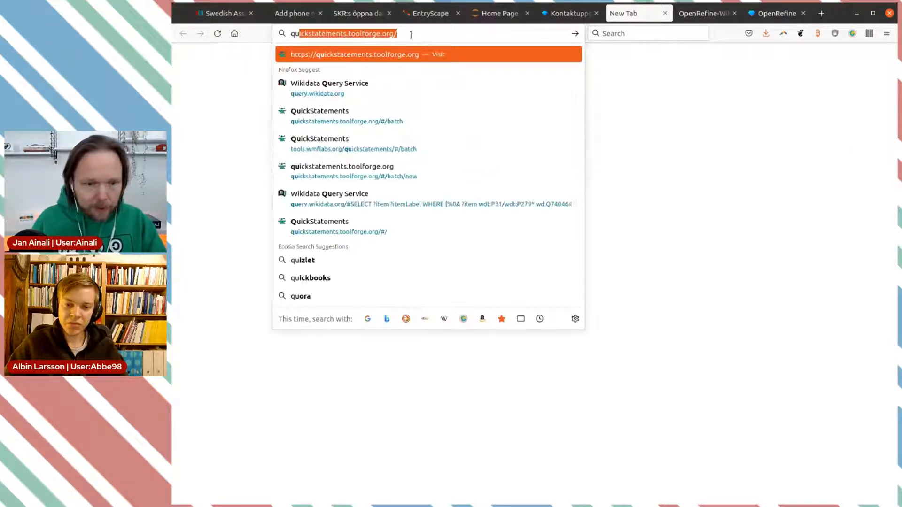
{"action": "key", "text": "Return"}
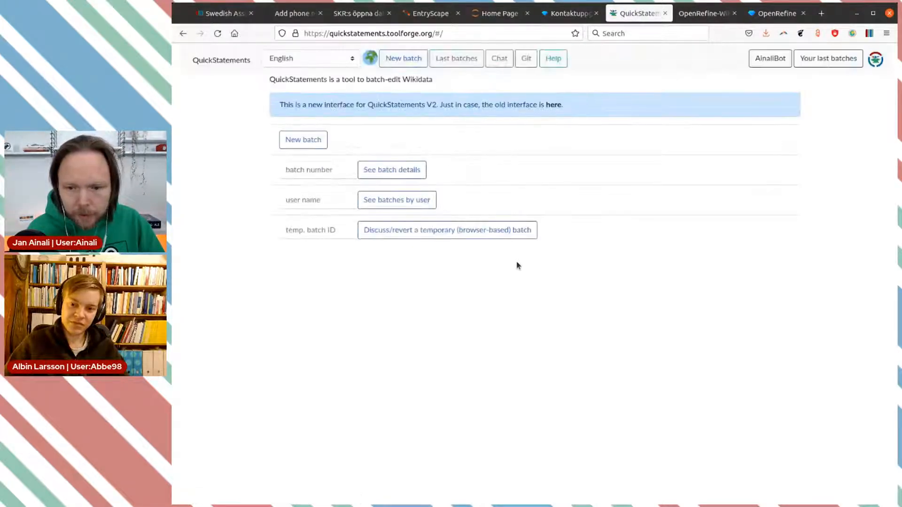
{"action": "left_click", "coordinate": [309, 142]}
{"action": "left_click", "coordinate": [332, 161]}
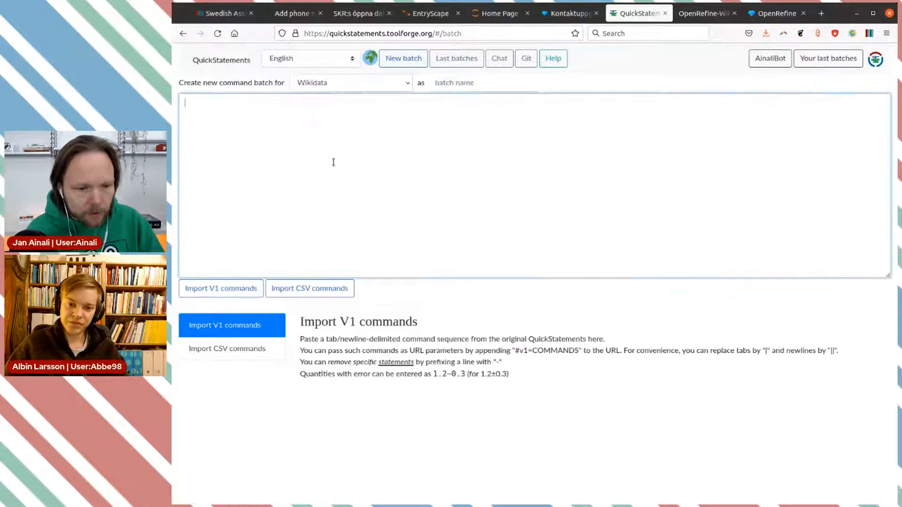
Remove the mistakenly pasted dataset URL and fill the new Wikidata batch with the exported phone number commands
{"action": "type", "text": "https://catalog.skl.se/catalog/1/datasets/38"}
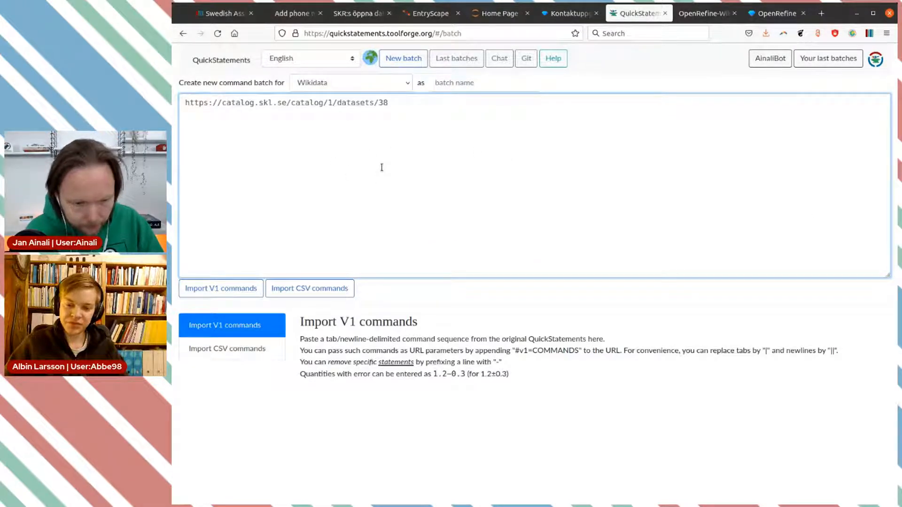
{"action": "key", "text": "ctrl+z"}
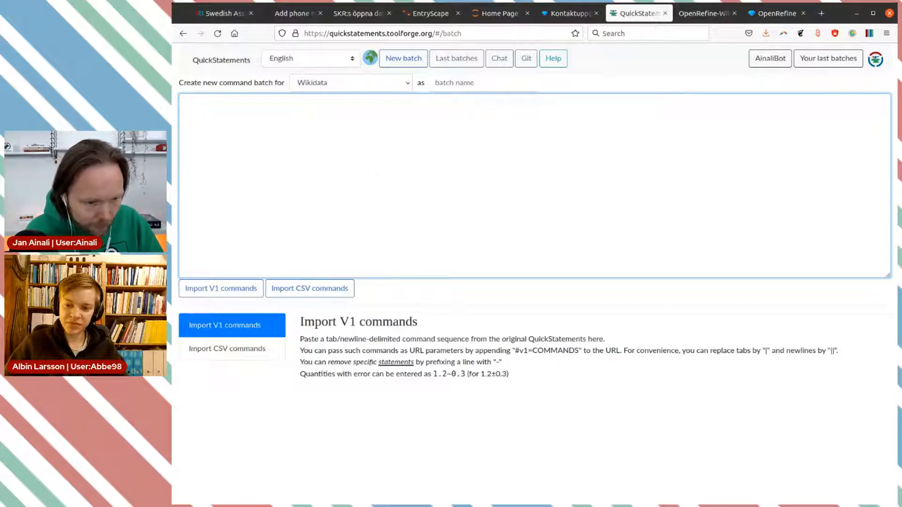
{"action": "key", "text": "alt+Tab"}
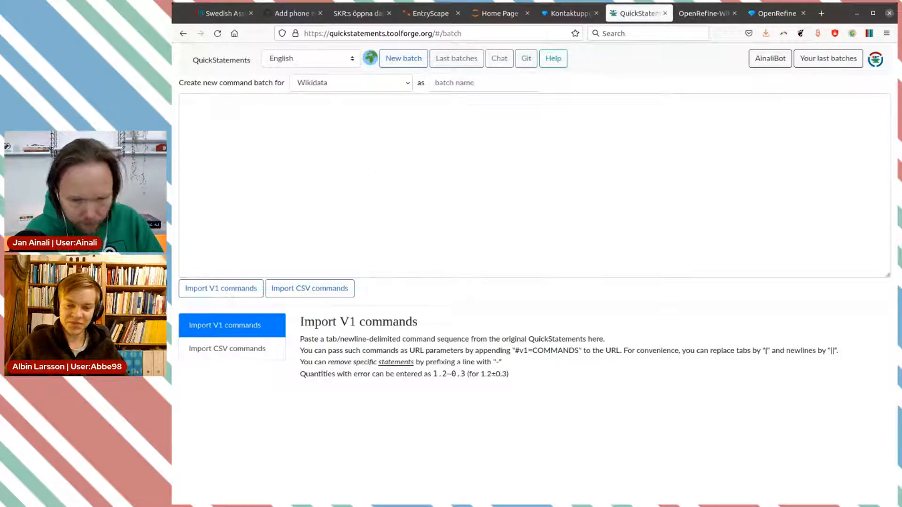
{"action": "left_click", "coordinate": [852, 210]}
{"action": "key", "text": "ctrl+v"}
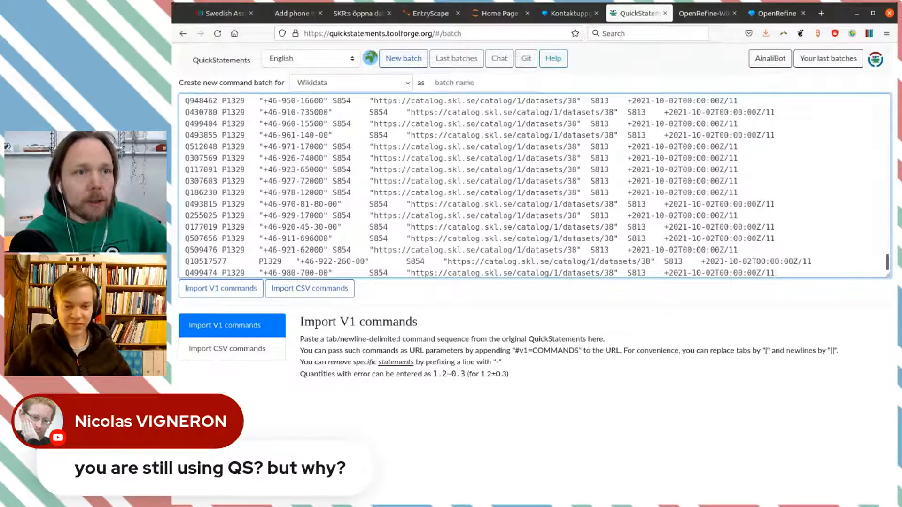
Import the pasted statements as V1 commands and run the batch
{"action": "left_click_drag", "start_coordinate": [370, 113], "coordinate": [187, 113]}
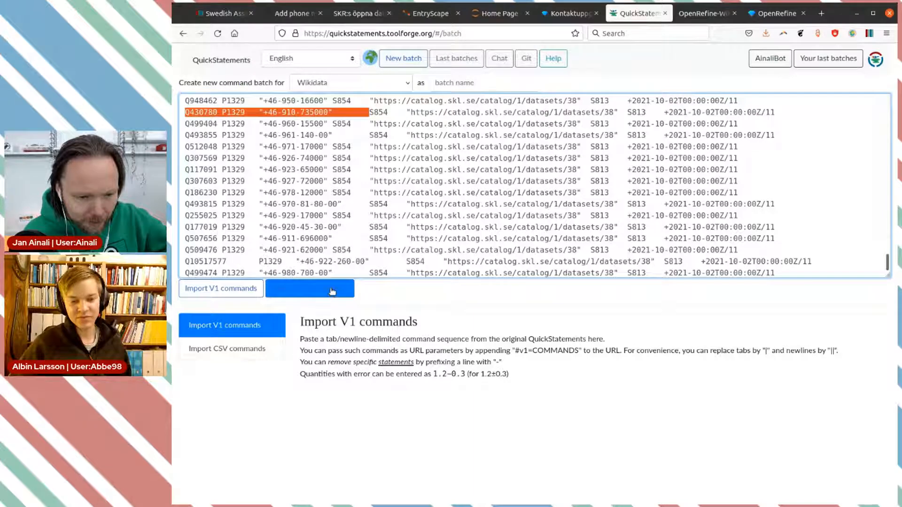
{"action": "left_click", "coordinate": [229, 295]}
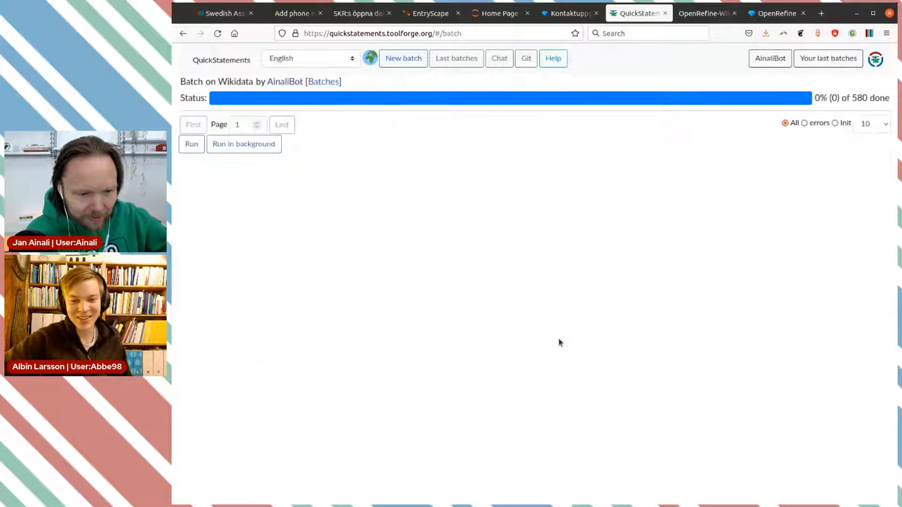
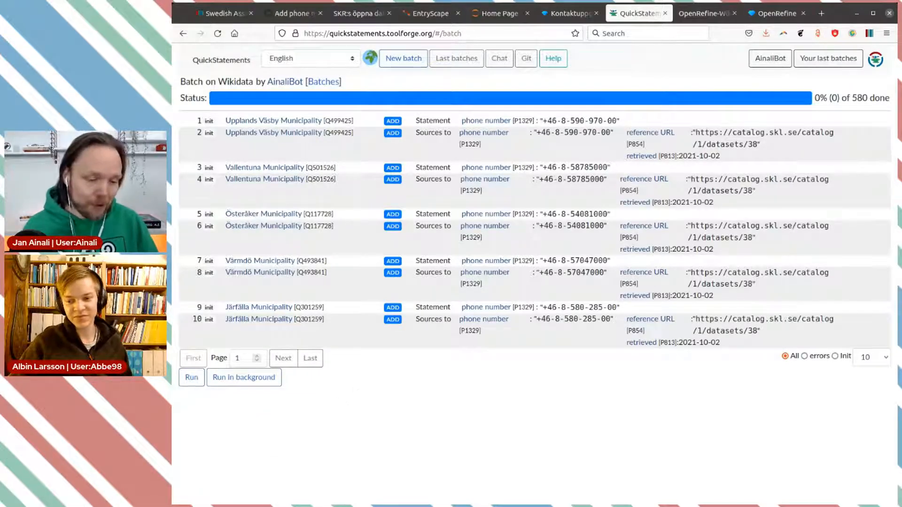
{"action": "left_click", "coordinate": [192, 377]}
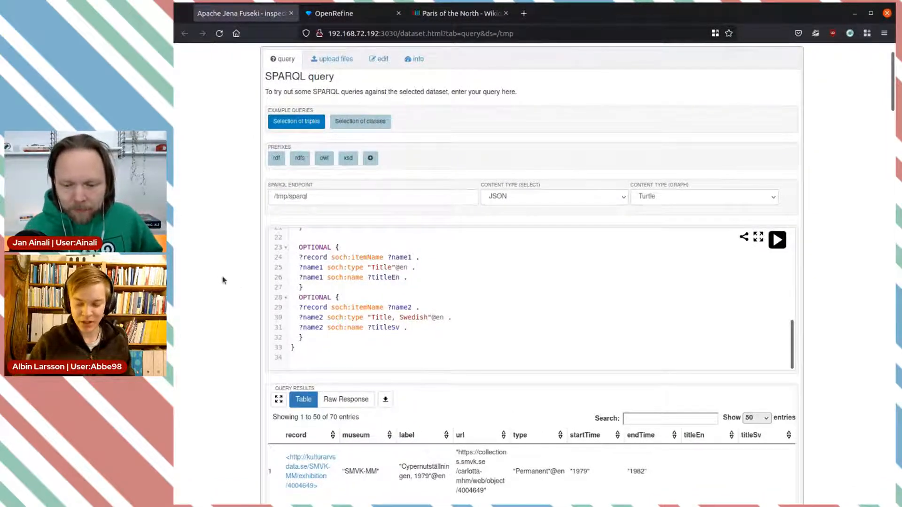
Switch to Apache Jena Fuseki and examine the exhibition SPARQL query's selected variables and its results table
{"action": "key", "text": "ctrl+plus"}
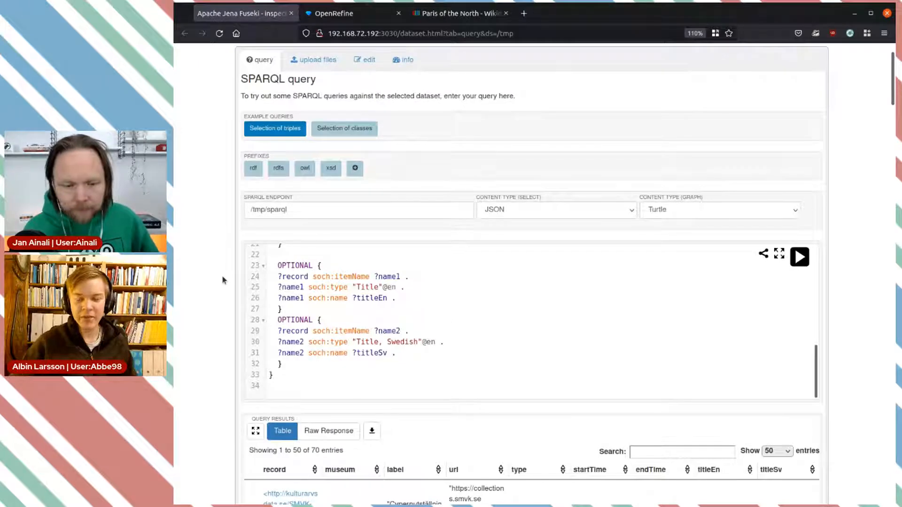
{"action": "scroll", "coordinate": [224, 280], "scroll_direction": "up", "scroll_amount": 3}
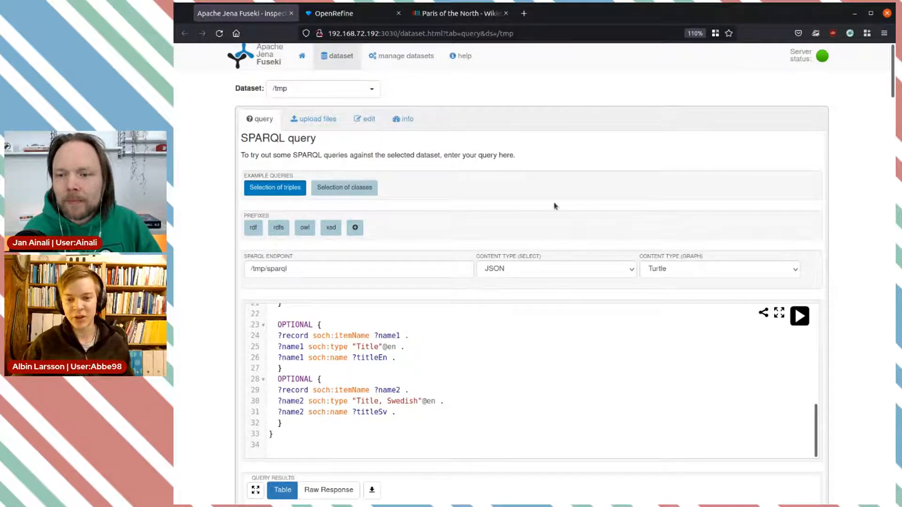
{"action": "scroll", "coordinate": [864, 349], "scroll_direction": "down", "scroll_amount": 5}
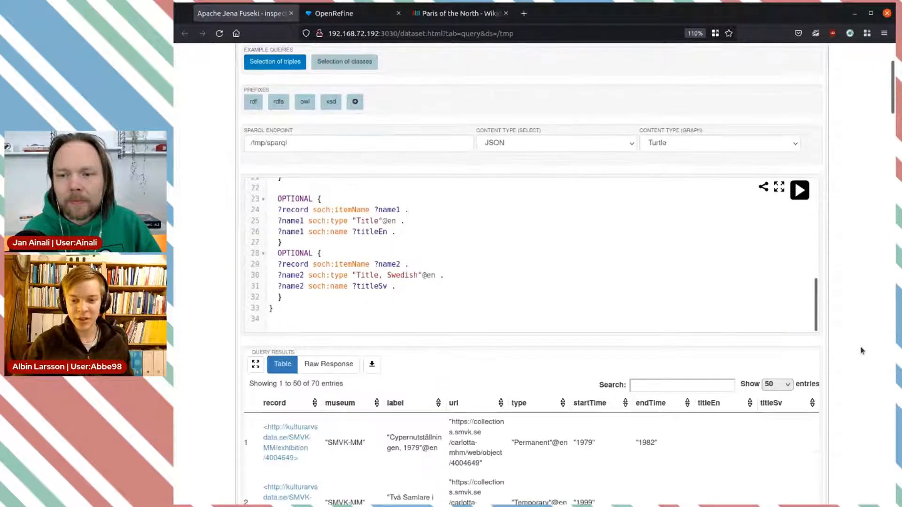
{"action": "scroll", "coordinate": [864, 350], "scroll_direction": "down", "scroll_amount": 2}
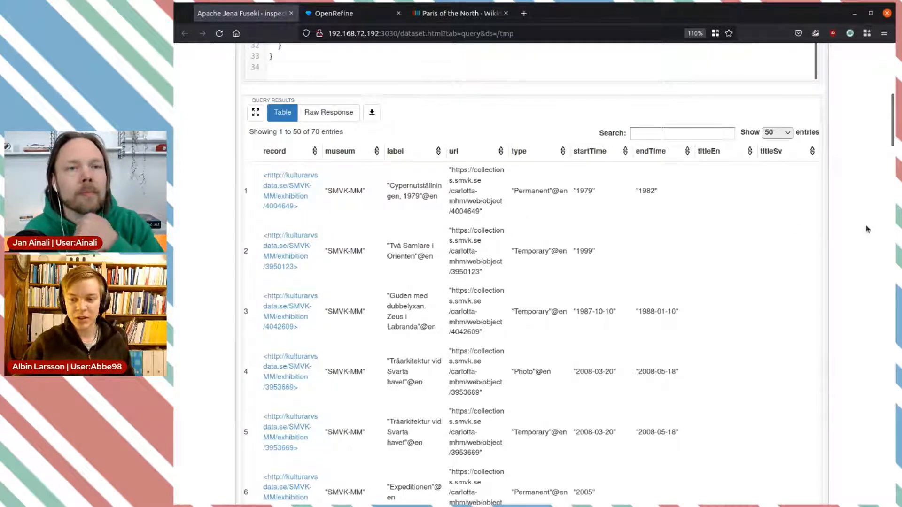
{"action": "scroll", "coordinate": [871, 229], "scroll_direction": "up", "scroll_amount": 6}
{"action": "scroll", "coordinate": [868, 229], "scroll_direction": "down", "scroll_amount": 4}
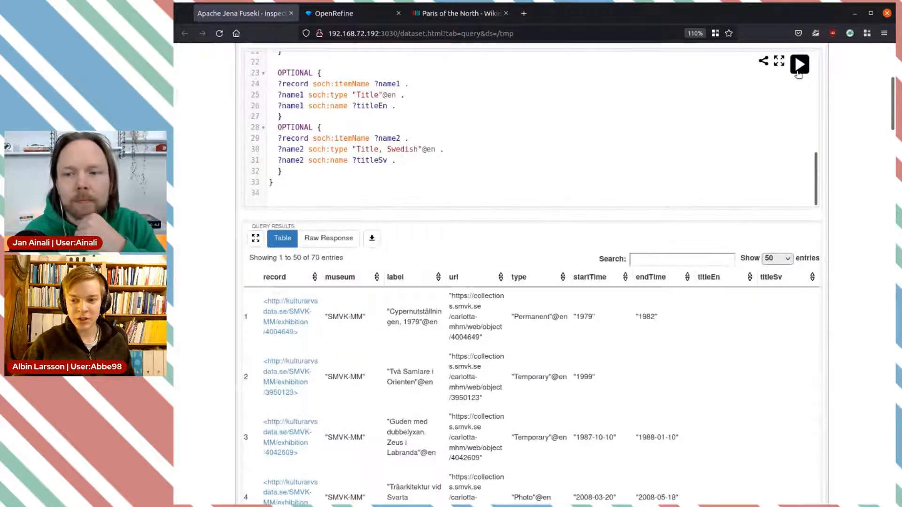
{"action": "scroll", "coordinate": [584, 145], "scroll_direction": "up", "scroll_amount": 5}
{"action": "scroll", "coordinate": [877, 263], "scroll_direction": "down", "scroll_amount": 3}
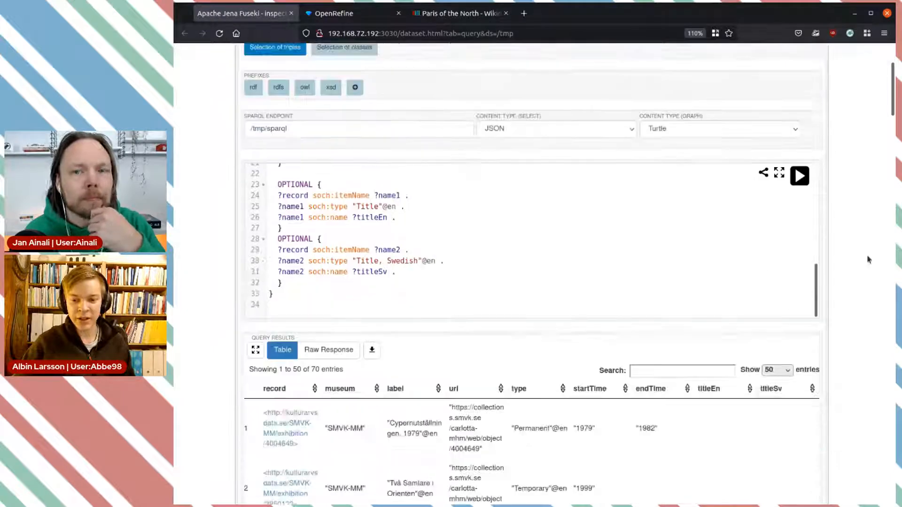
{"action": "scroll", "coordinate": [818, 291], "scroll_direction": "up", "scroll_amount": 5}
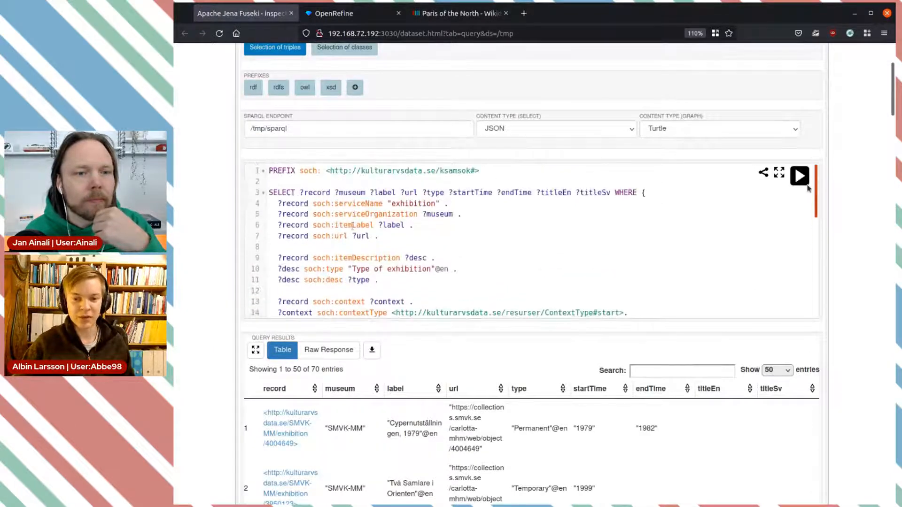
{"action": "double_click", "coordinate": [317, 192]}
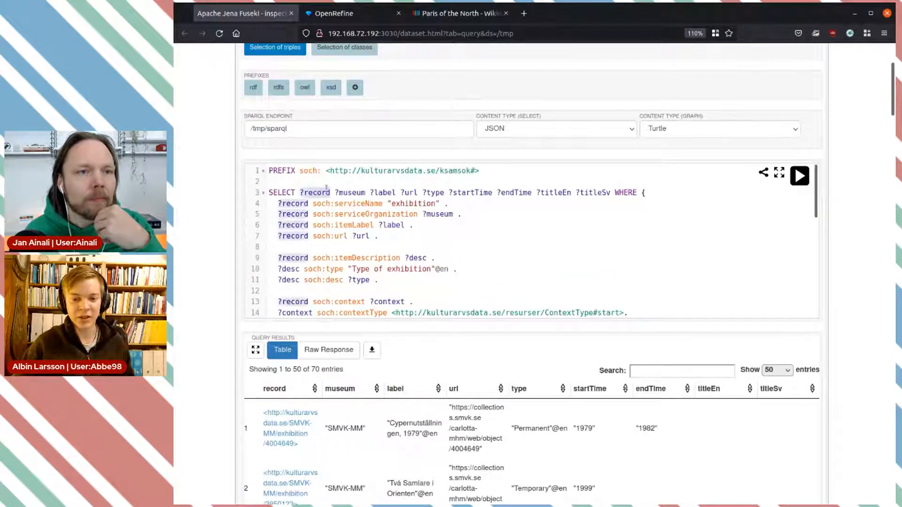
{"action": "double_click", "coordinate": [365, 193]}
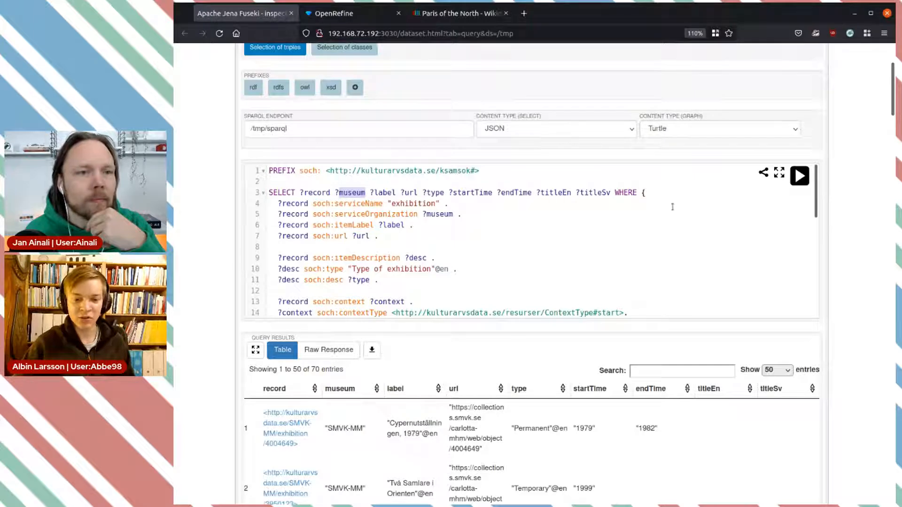
{"action": "scroll", "coordinate": [848, 209], "scroll_direction": "down", "scroll_amount": 5}
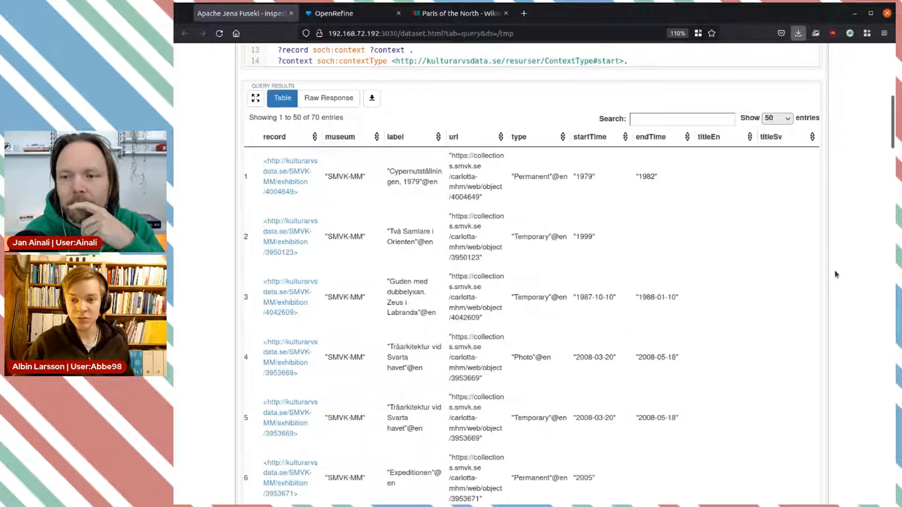
Switch to OpenRefine and load queryResults(4).csv from the computer into a new project's parsing preview
{"action": "left_click", "coordinate": [345, 15]}
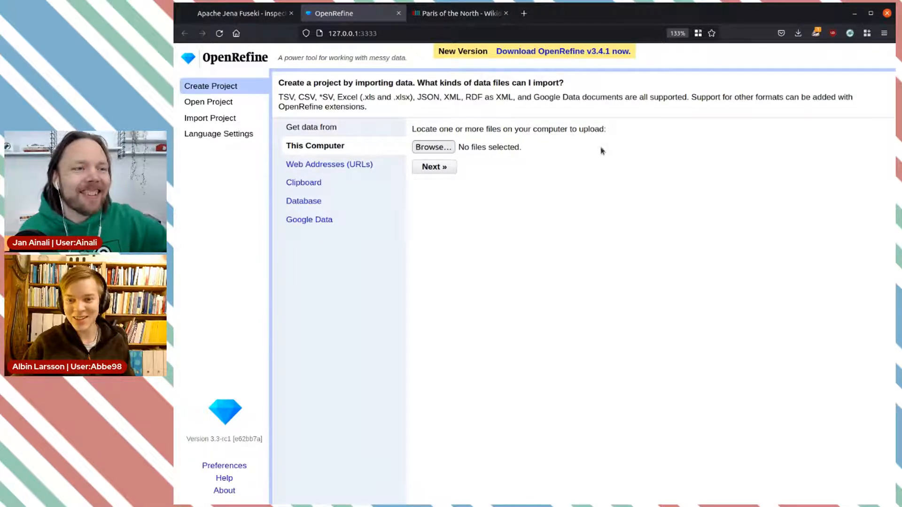
{"action": "left_click", "coordinate": [444, 150]}
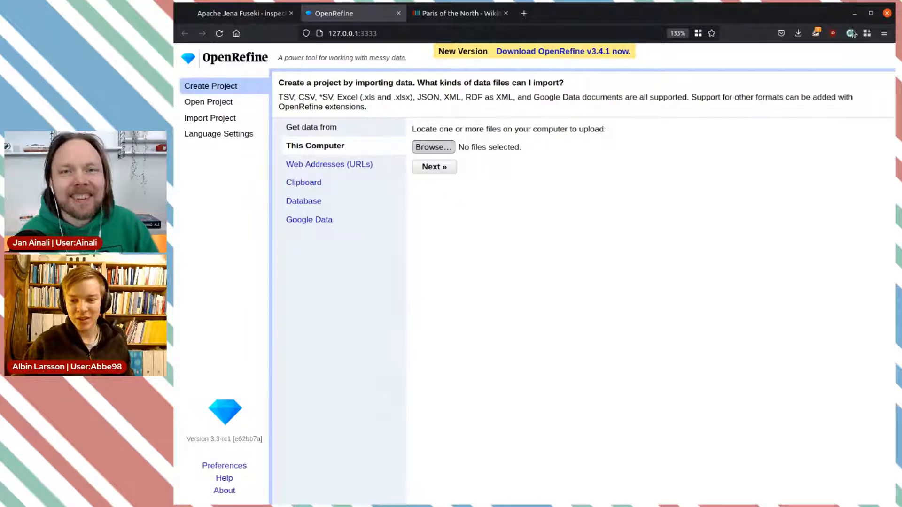
{"action": "left_click", "coordinate": [818, 34]}
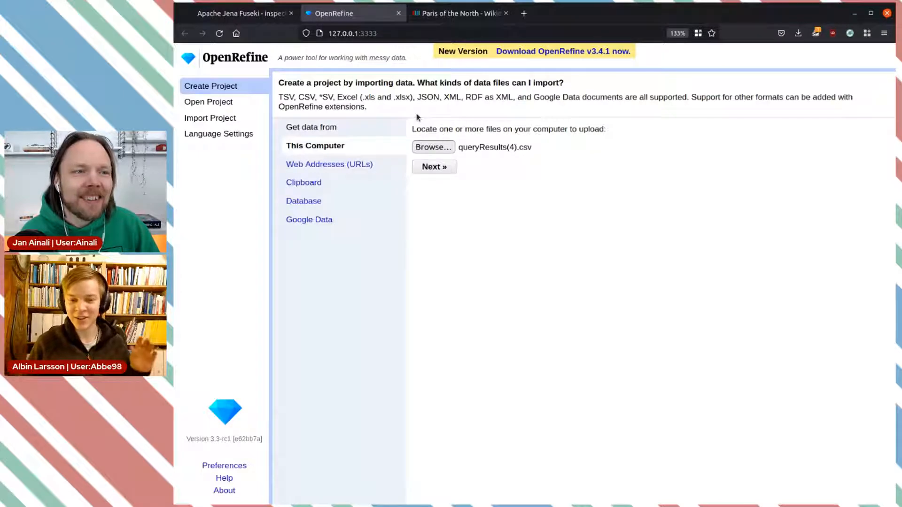
{"action": "left_click", "coordinate": [433, 167]}
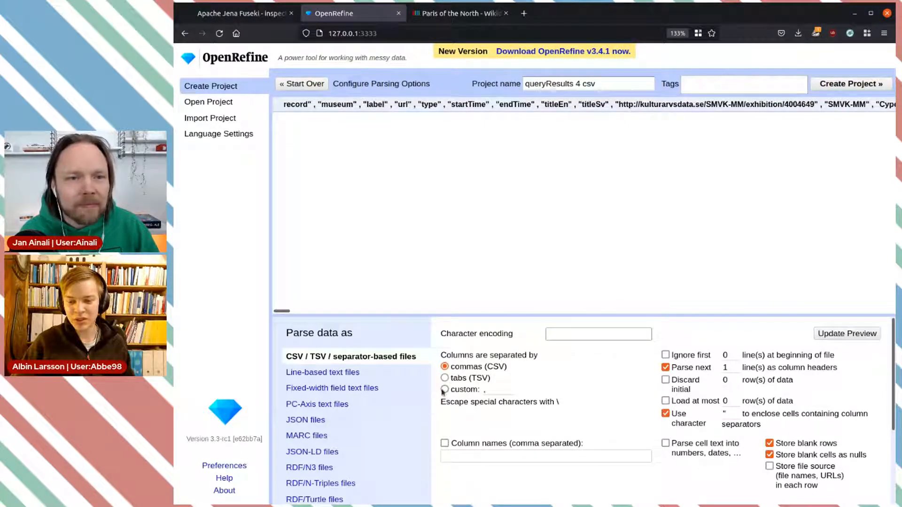
Set the column separator to a custom comma padded with spaces and refresh the parsed preview
{"action": "left_click", "coordinate": [484, 391]}
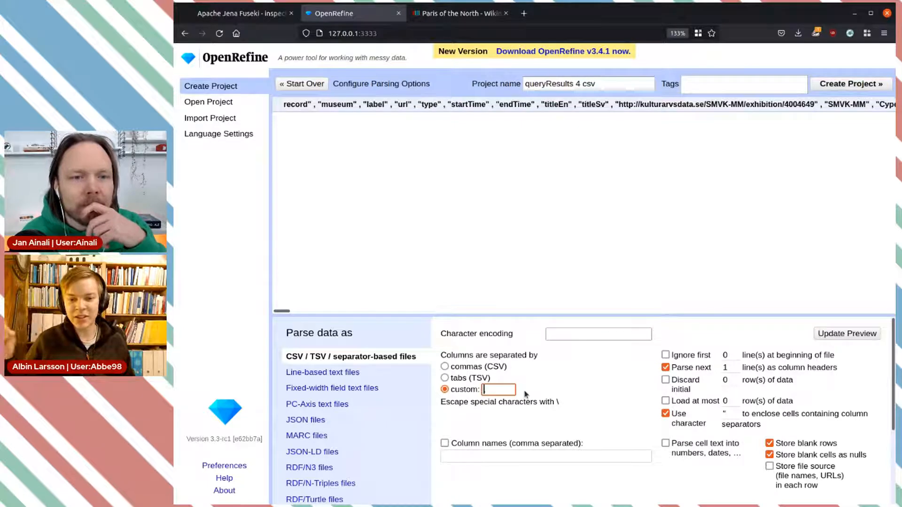
{"action": "type", "text": ","}
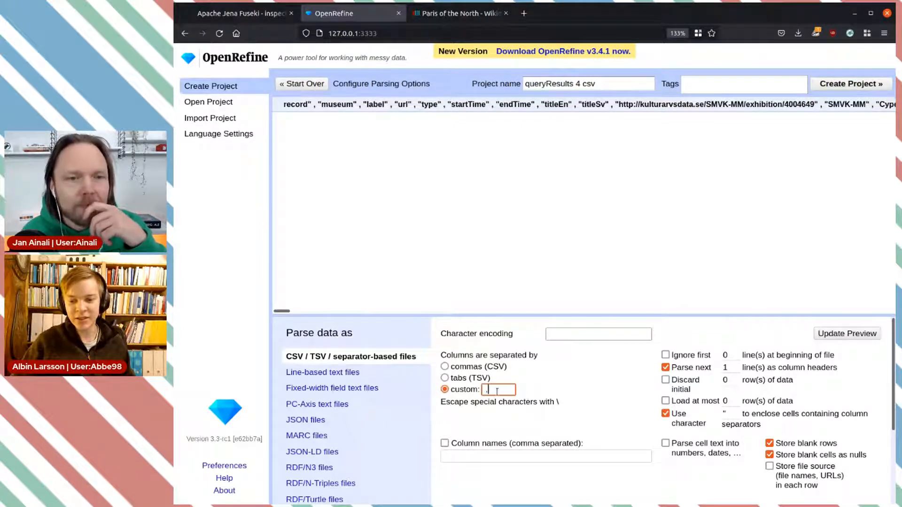
{"action": "left_click", "coordinate": [570, 372]}
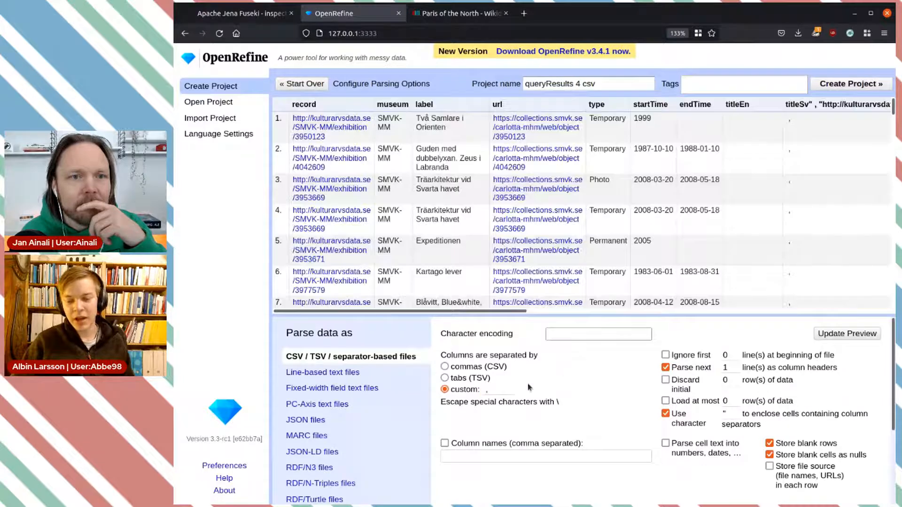
{"action": "left_click", "coordinate": [492, 391]}
{"action": "left_click_drag", "start_coordinate": [492, 391], "coordinate": [480, 392]}
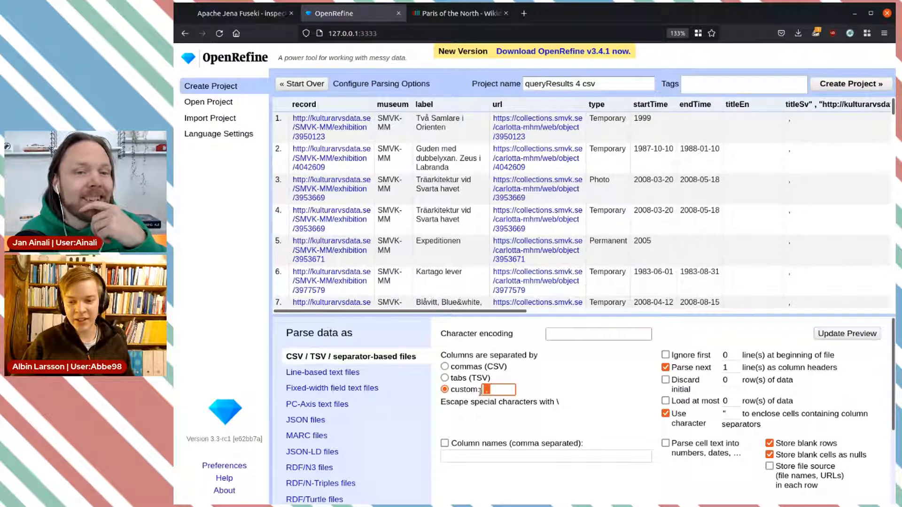
{"action": "left_click", "coordinate": [550, 385]}
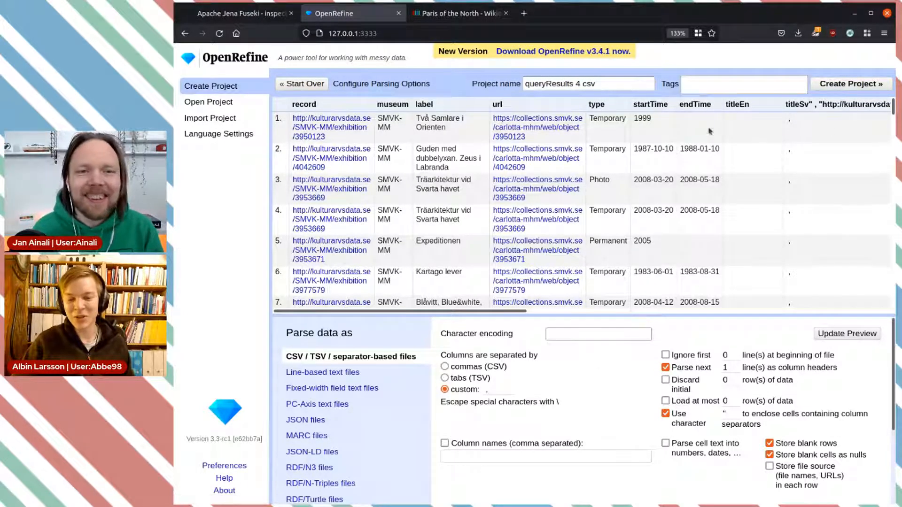
{"action": "double_click", "coordinate": [624, 81]}
{"action": "left_click", "coordinate": [505, 84]}
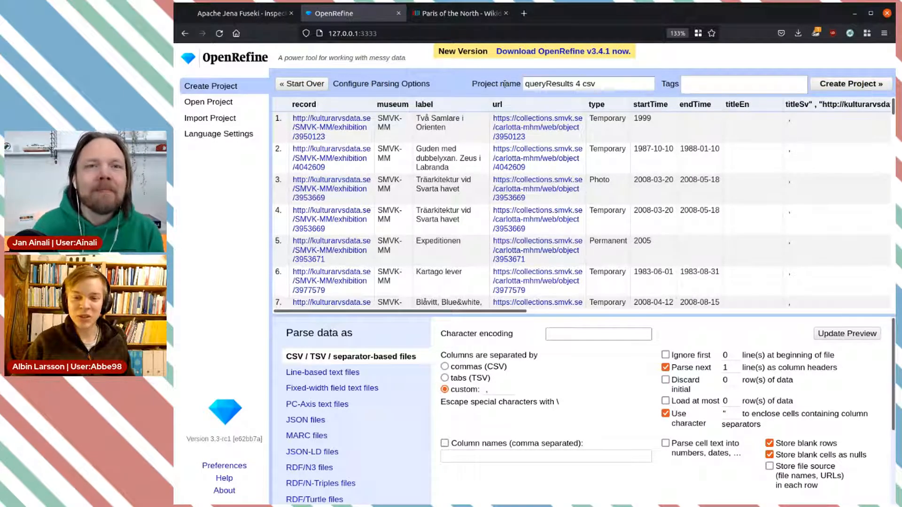
{"action": "left_click_drag", "start_coordinate": [473, 84], "coordinate": [508, 84]}
{"action": "left_click", "coordinate": [509, 84]}
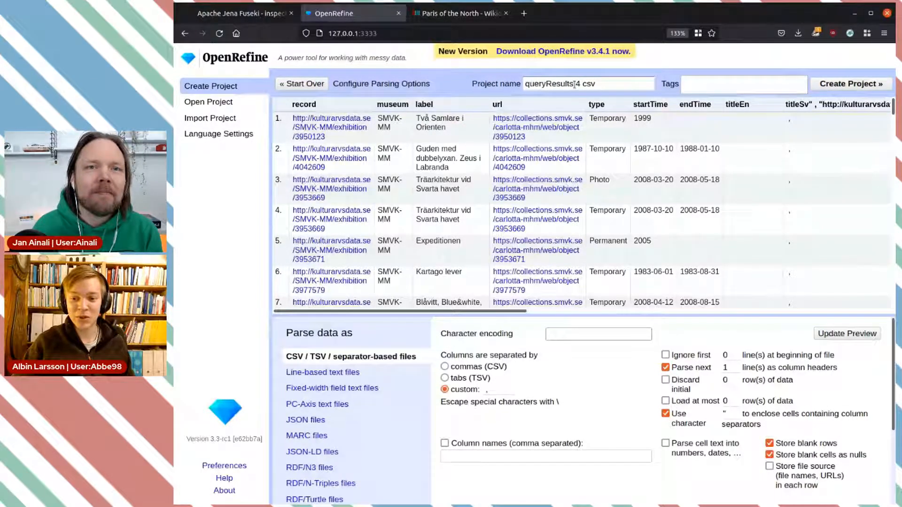
{"action": "double_click", "coordinate": [545, 84]}
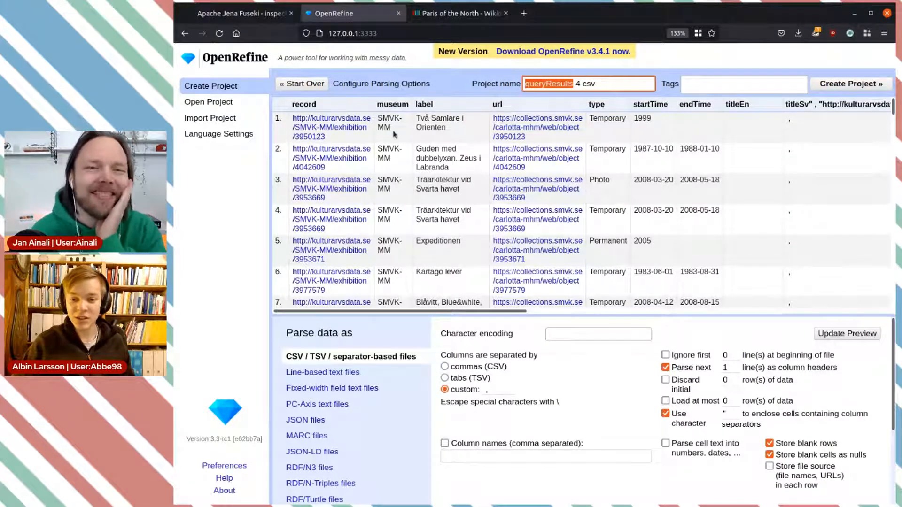
Name the project "SMVK-MM exhibition" using text copied from the preview cells, and create the project
{"action": "left_click_drag", "start_coordinate": [392, 131], "coordinate": [380, 122]}
{"action": "key", "text": "ctrl+c"}
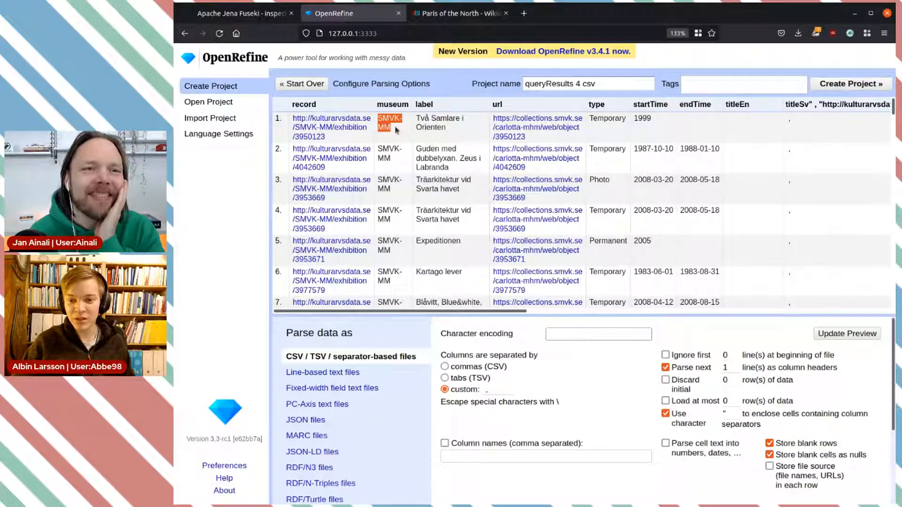
{"action": "triple_click", "coordinate": [559, 85]}
{"action": "key", "text": "ctrl+v"}
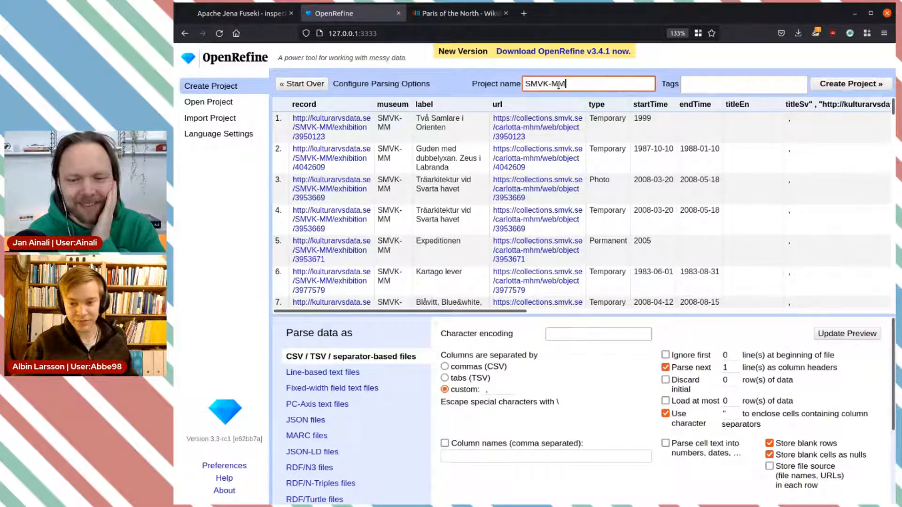
{"action": "left_click_drag", "start_coordinate": [372, 132], "coordinate": [337, 130]}
{"action": "key", "text": "ctrl+c"}
{"action": "left_click", "coordinate": [578, 84]}
{"action": "key", "text": "ctrl+v"}
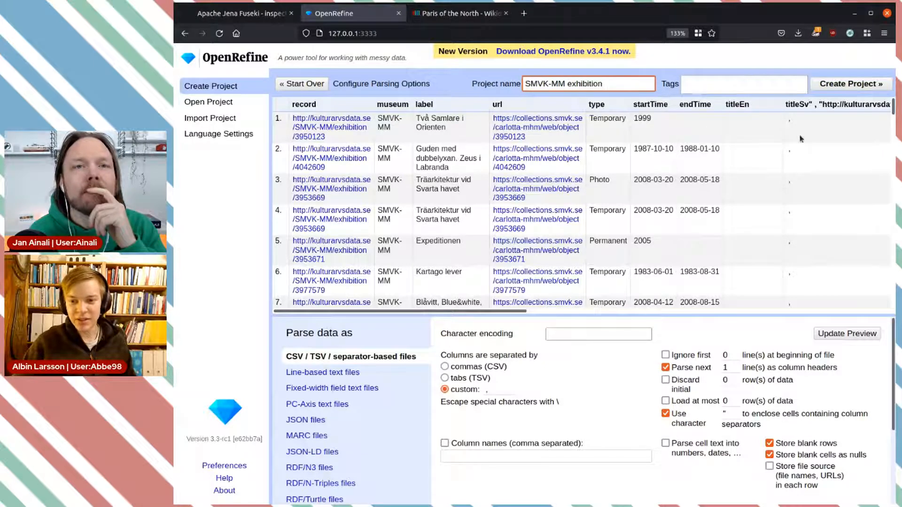
{"action": "left_click", "coordinate": [731, 71]}
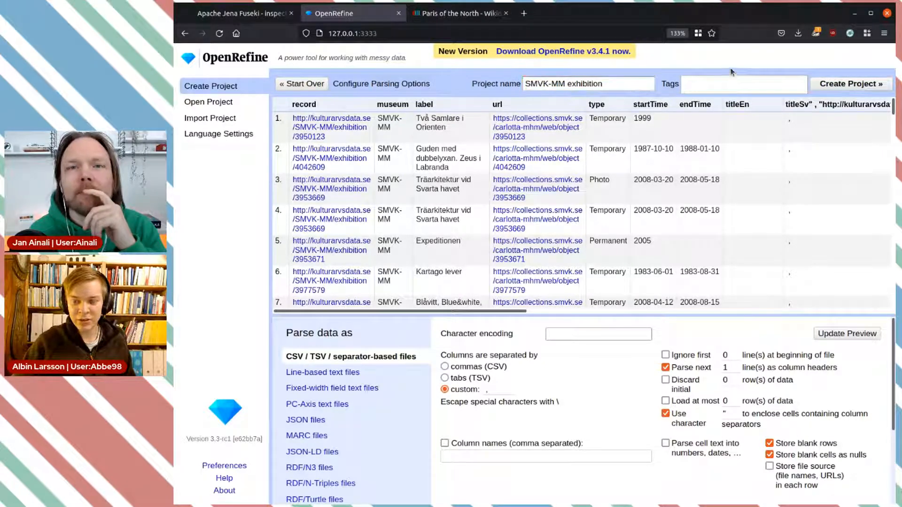
{"action": "left_click", "coordinate": [842, 85]}
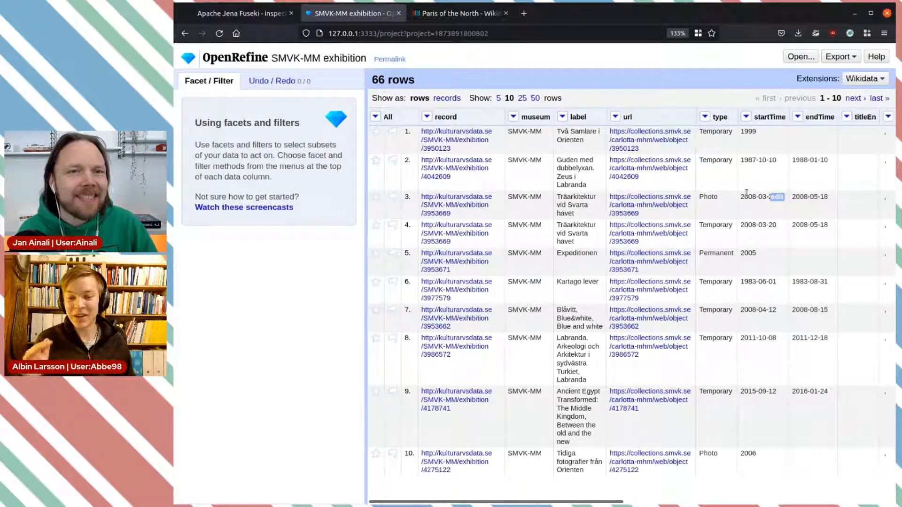
Examine the imported exhibition rows, checking the title columns and the record and label values that repeat in rows 3 and 4
{"action": "left_click_drag", "start_coordinate": [568, 502], "coordinate": [708, 501]}
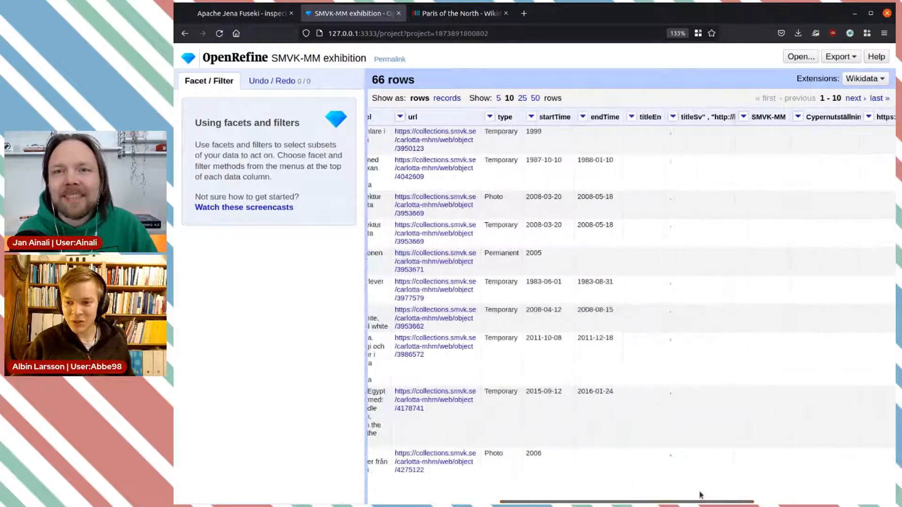
{"action": "left_click_drag", "start_coordinate": [667, 228], "coordinate": [672, 226]}
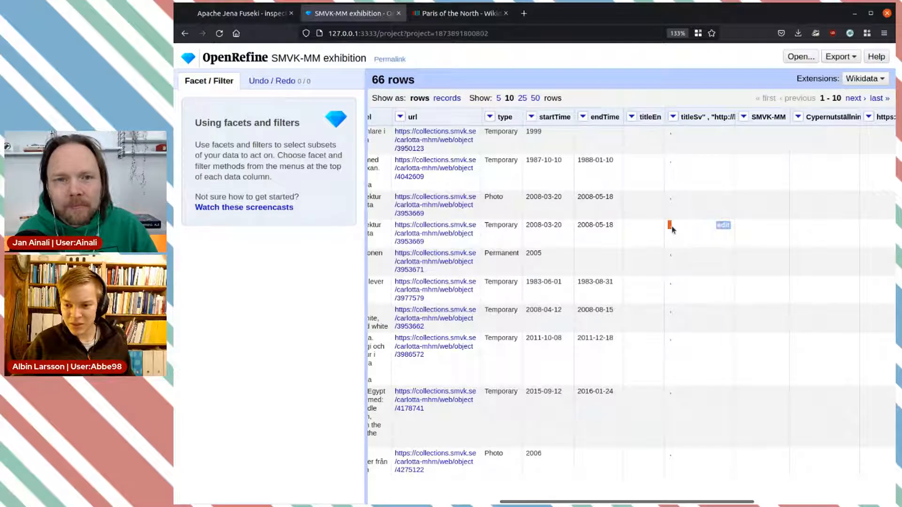
{"action": "mouse_move", "coordinate": [677, 134]}
{"action": "left_mouse_down"}
{"action": "mouse_move", "coordinate": [667, 133]}
{"action": "mouse_move", "coordinate": [678, 135]}
{"action": "left_mouse_up"}
{"action": "left_click", "coordinate": [677, 135]}
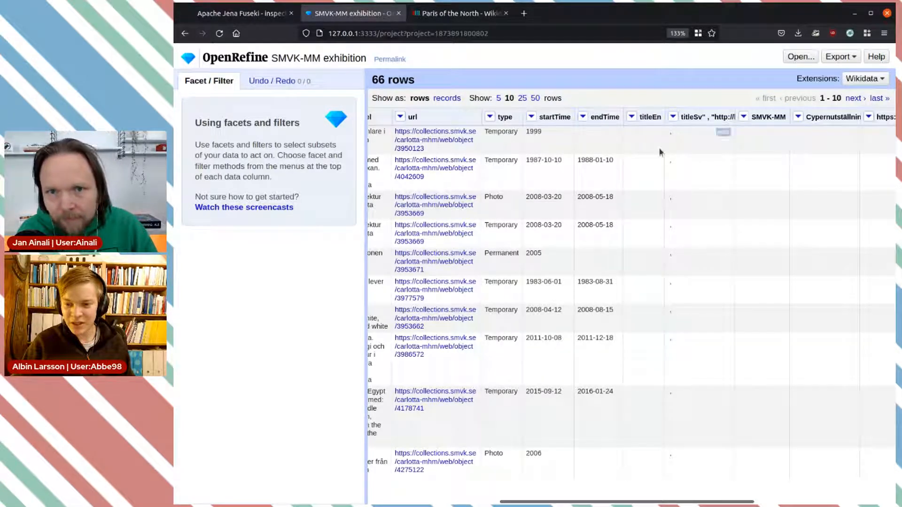
{"action": "left_click_drag", "start_coordinate": [599, 502], "coordinate": [437, 502]}
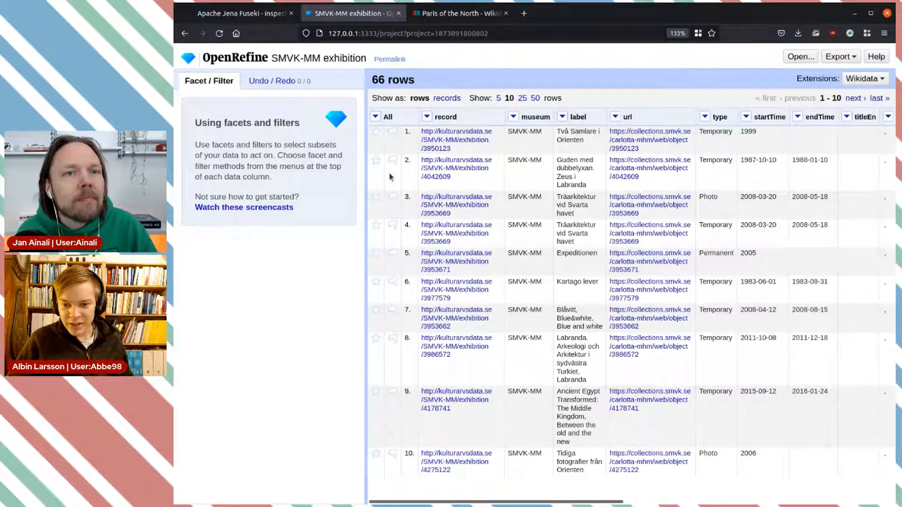
{"action": "triple_click", "coordinate": [468, 175]}
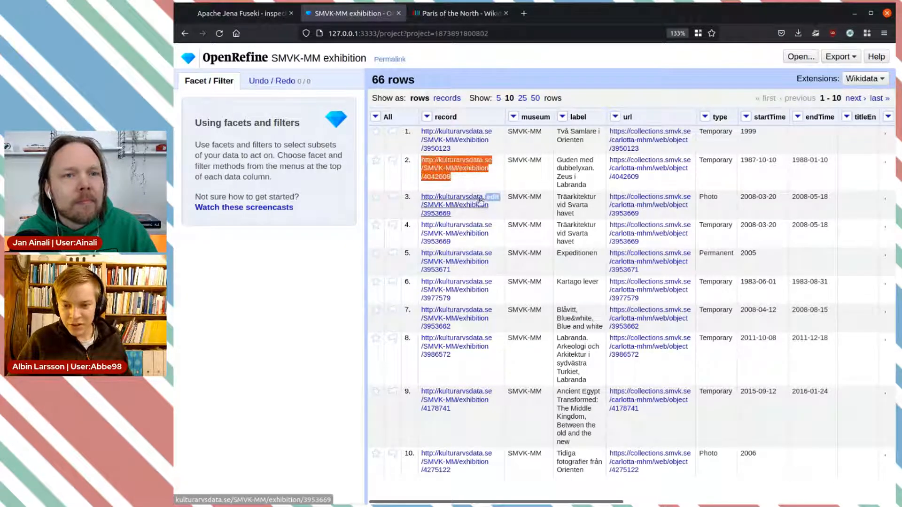
{"action": "left_click", "coordinate": [457, 217]}
{"action": "triple_click", "coordinate": [456, 217]}
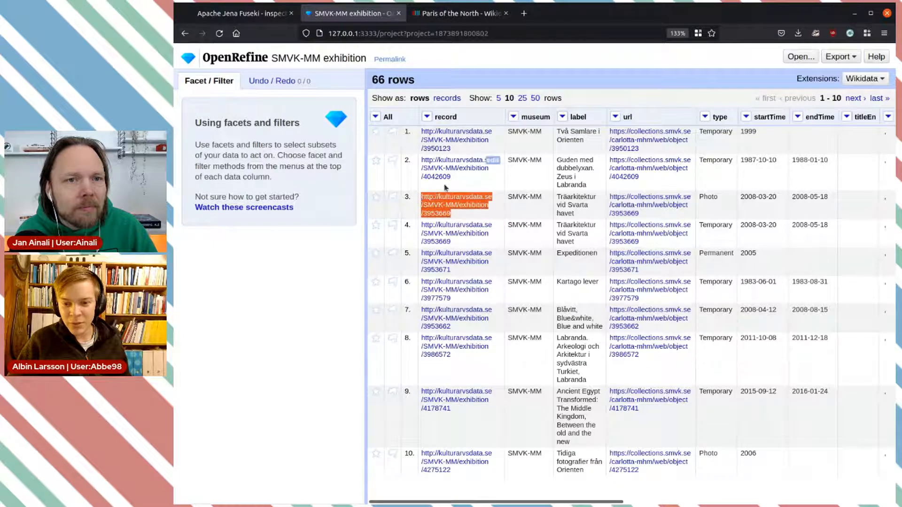
{"action": "left_click", "coordinate": [445, 186]}
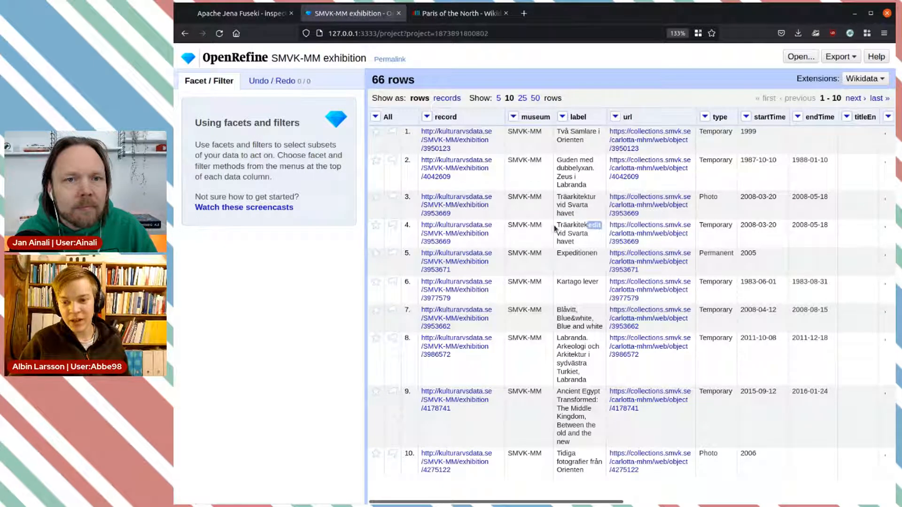
{"action": "left_click_drag", "start_coordinate": [557, 226], "coordinate": [578, 251]}
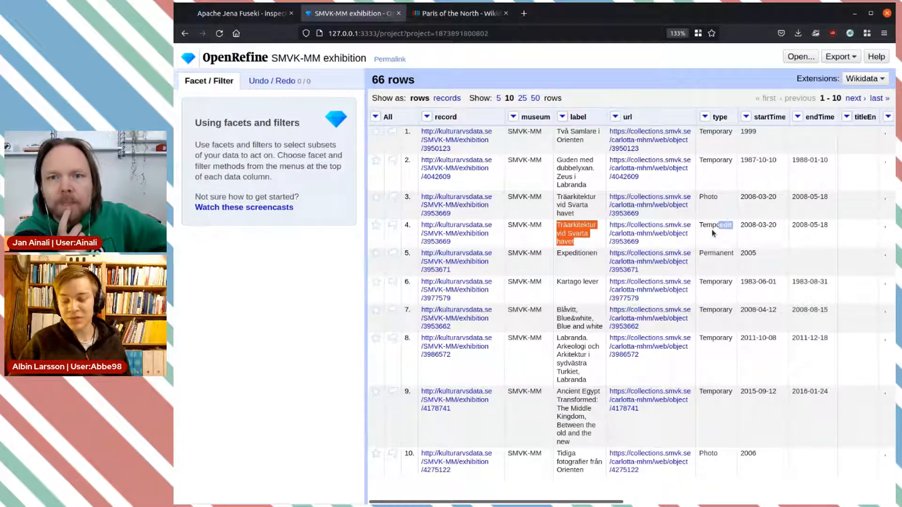
Switch to the Wikidata item Paris of the North and review the statements used to describe an exhibition
{"action": "left_click", "coordinate": [461, 21]}
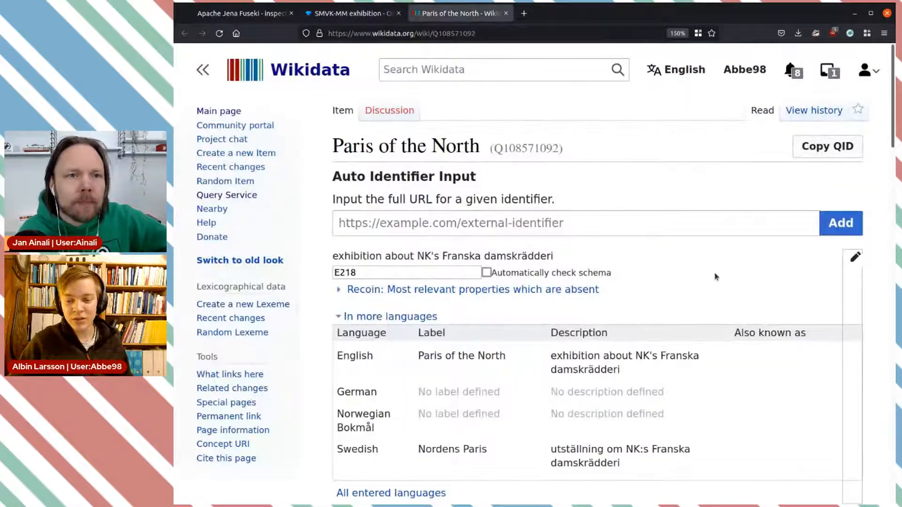
{"action": "scroll", "coordinate": [715, 275], "scroll_direction": "down", "scroll_amount": 6}
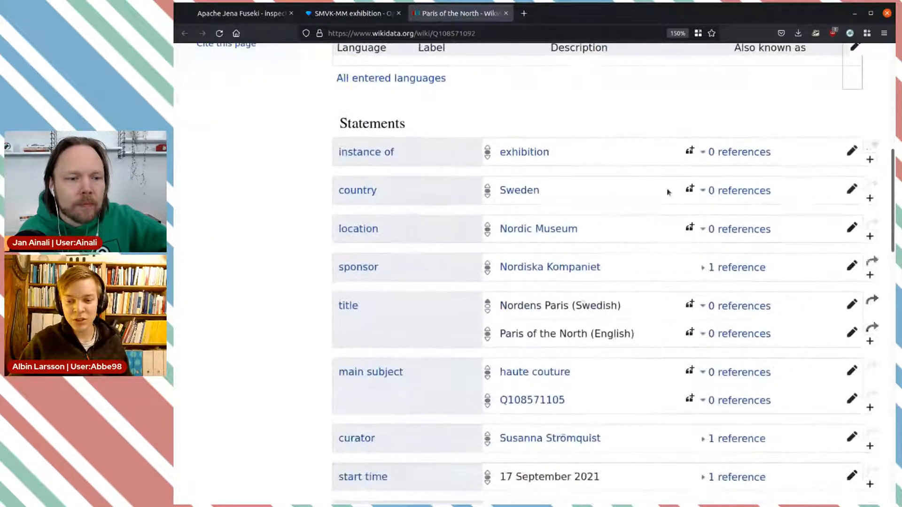
{"action": "scroll", "coordinate": [684, 200], "scroll_direction": "down", "scroll_amount": 4}
{"action": "scroll", "coordinate": [683, 199], "scroll_direction": "down", "scroll_amount": 1}
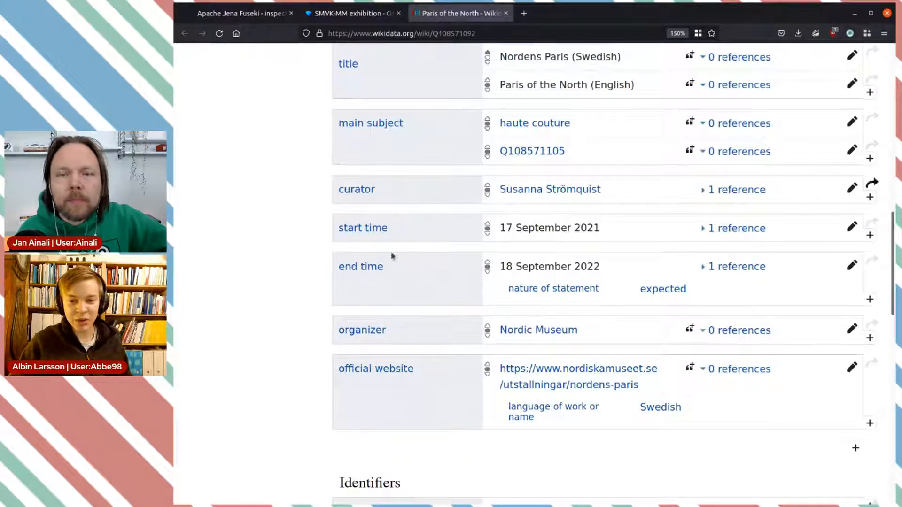
{"action": "scroll", "coordinate": [409, 353], "scroll_direction": "up", "scroll_amount": 5}
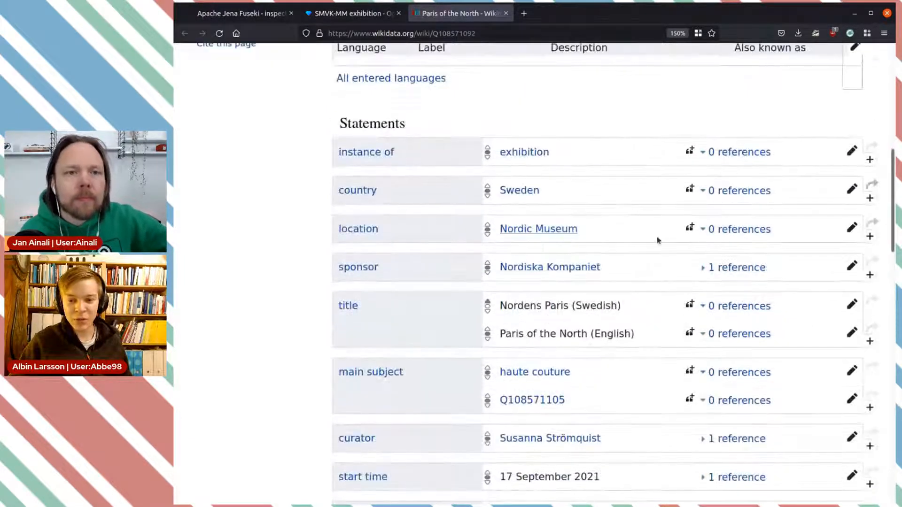
Open the item's "instance of" statement with the value exhibition for editing
{"action": "scroll", "coordinate": [582, 141], "scroll_direction": "up", "scroll_amount": 2}
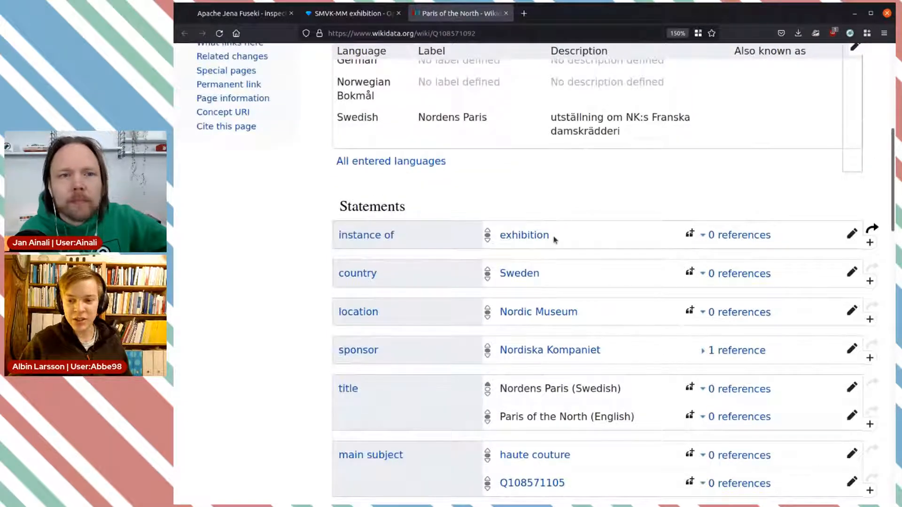
{"action": "left_click_drag", "start_coordinate": [580, 238], "coordinate": [499, 235]}
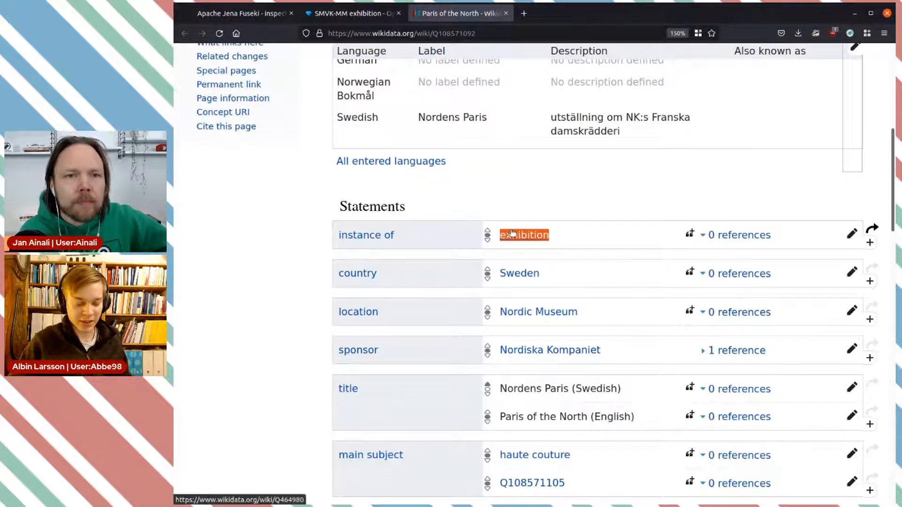
{"action": "left_click", "coordinate": [852, 234]}
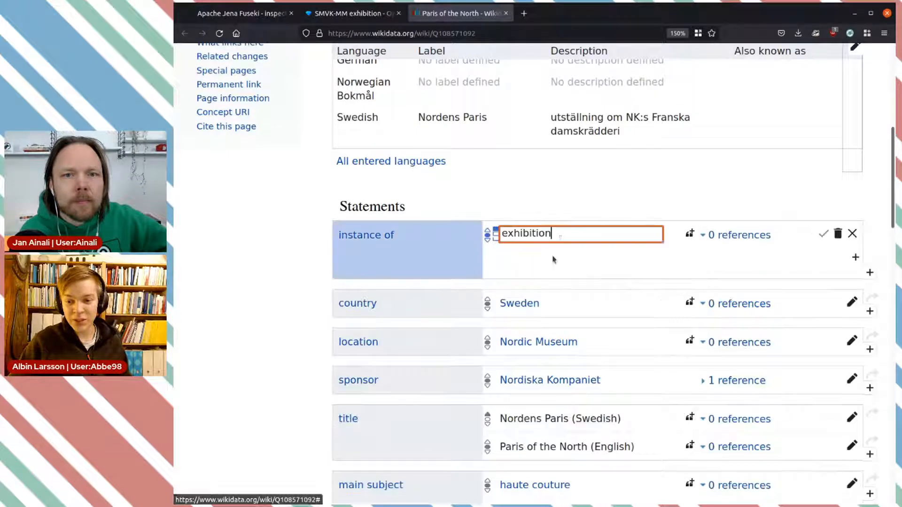
Change the "instance of" value of the Paris of the North item to "temporary exhibition" and publish the edit
{"action": "scroll", "coordinate": [545, 321], "scroll_direction": "down", "scroll_amount": 10}
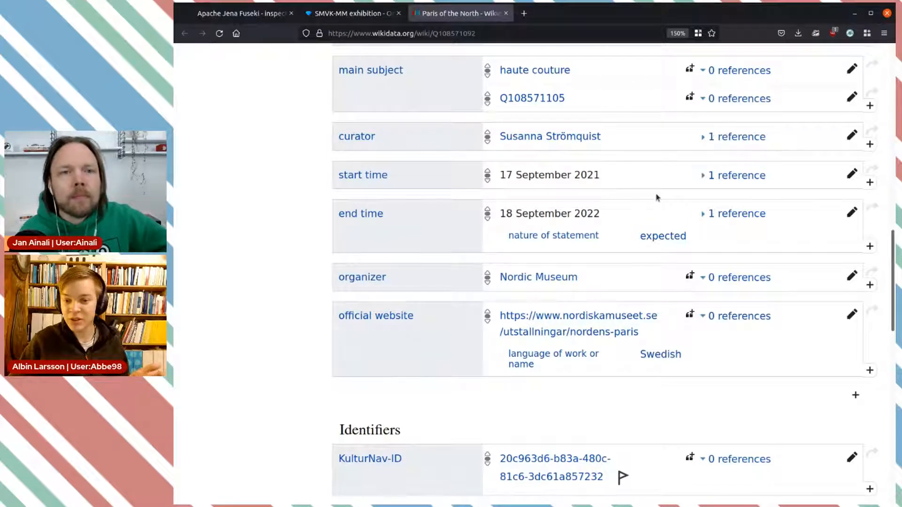
{"action": "scroll", "coordinate": [654, 195], "scroll_direction": "up", "scroll_amount": 10}
{"action": "left_click", "coordinate": [509, 235]}
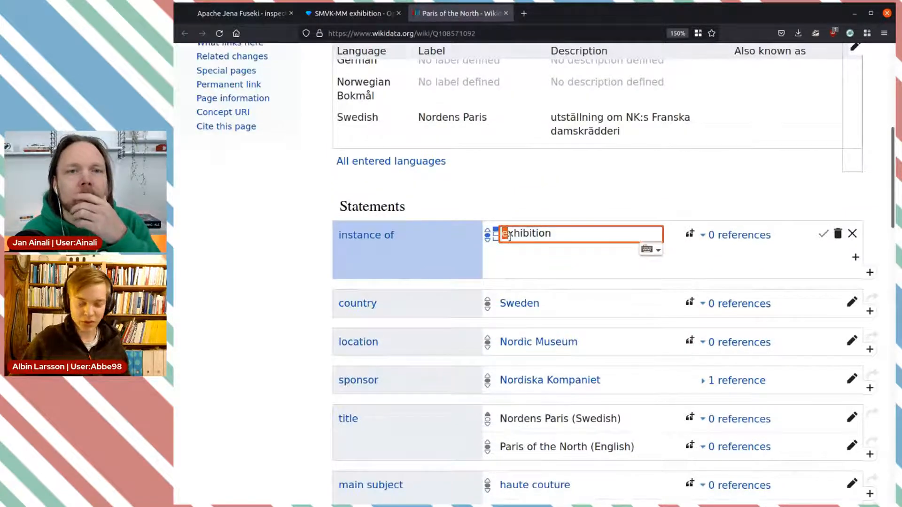
{"action": "double_click", "coordinate": [517, 235]}
{"action": "type", "text": "tempora"}
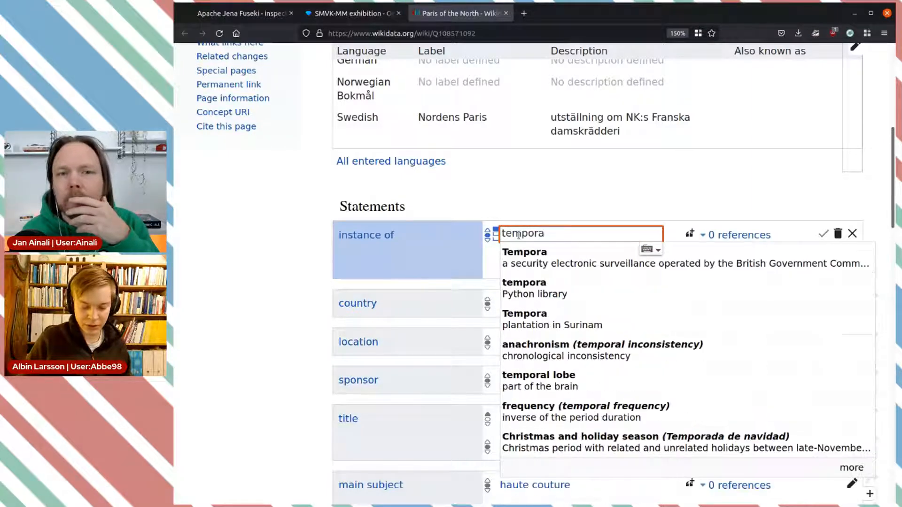
{"action": "type", "text": "rly"}
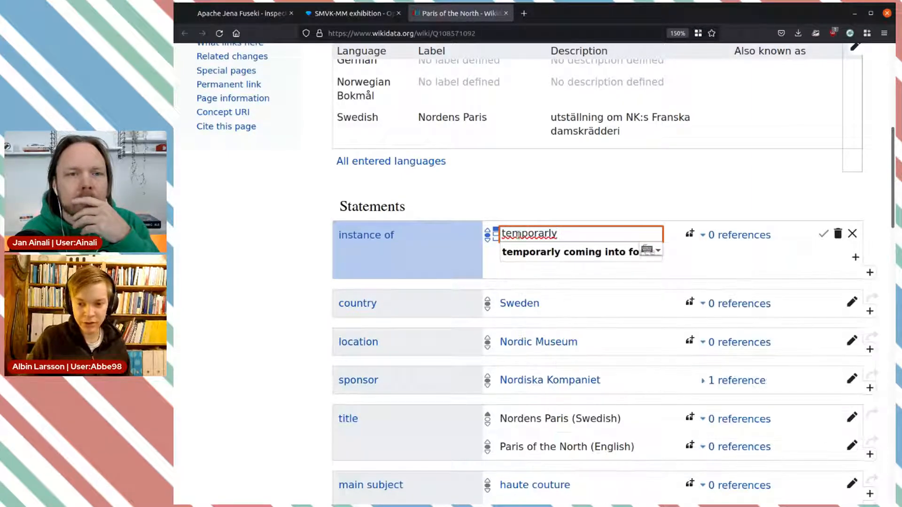
{"action": "type", "text": " exhibition"}
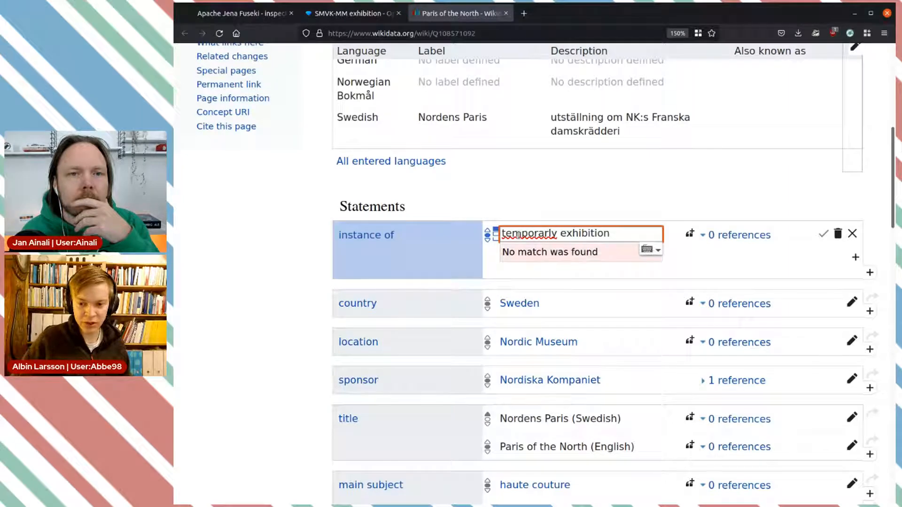
{"action": "left_click", "coordinate": [557, 241]}
{"action": "key", "text": "BackSpace"}
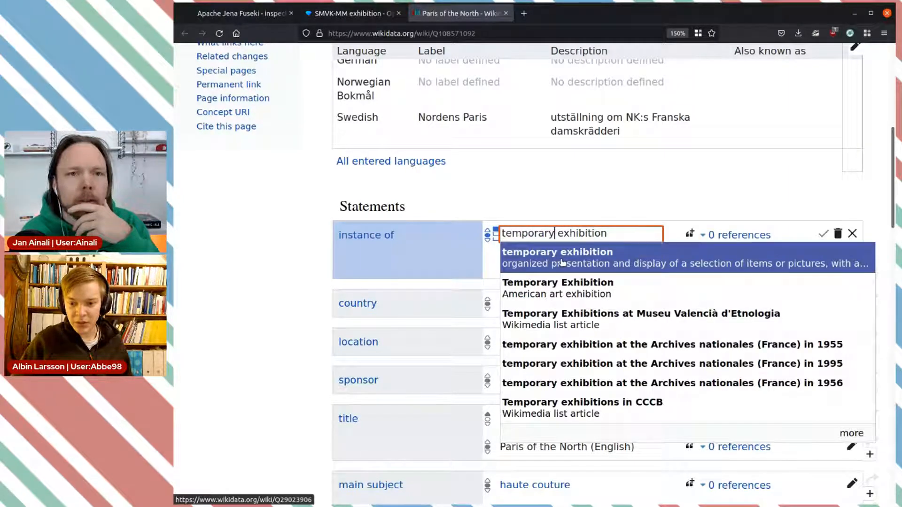
{"action": "left_click", "coordinate": [607, 260]}
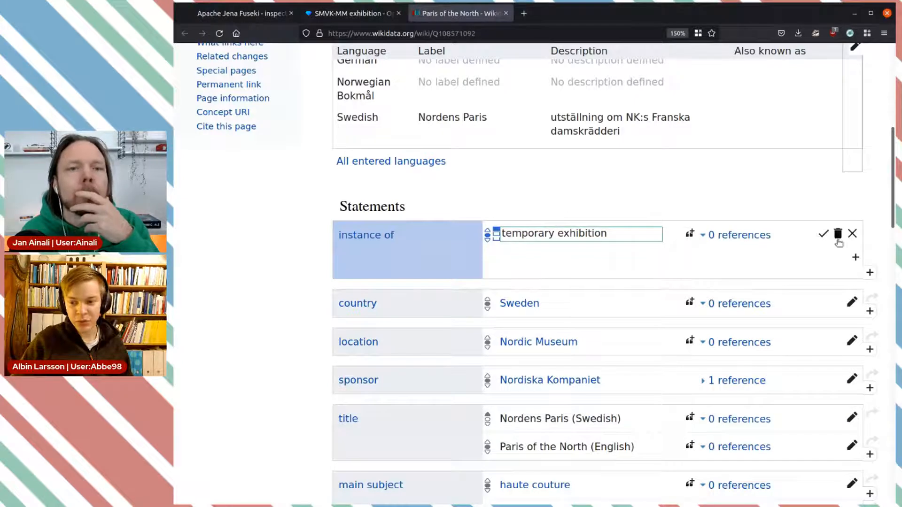
{"action": "left_click", "coordinate": [823, 233]}
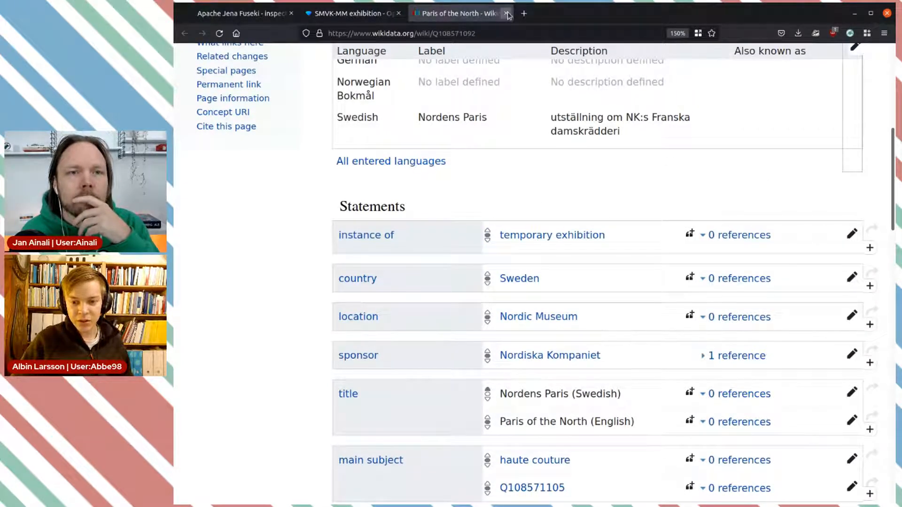
Close the Wikidata item, return to the OpenRefine project and add a text facet on the type column
{"action": "left_click", "coordinate": [507, 14]}
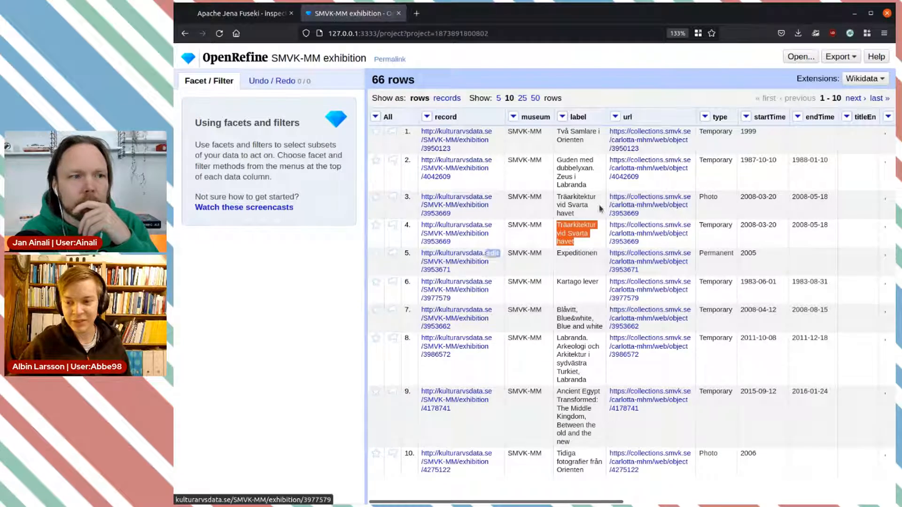
{"action": "left_click", "coordinate": [705, 118]}
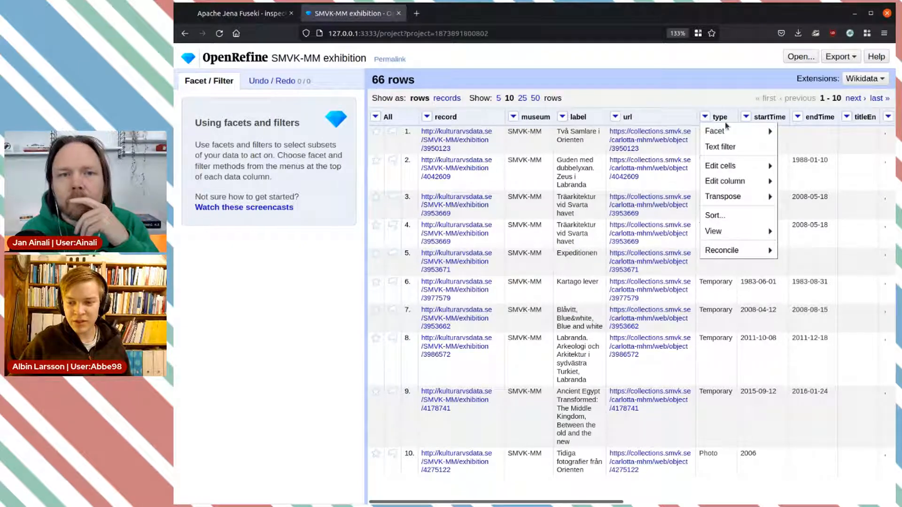
{"action": "mouse_move", "coordinate": [719, 129]}
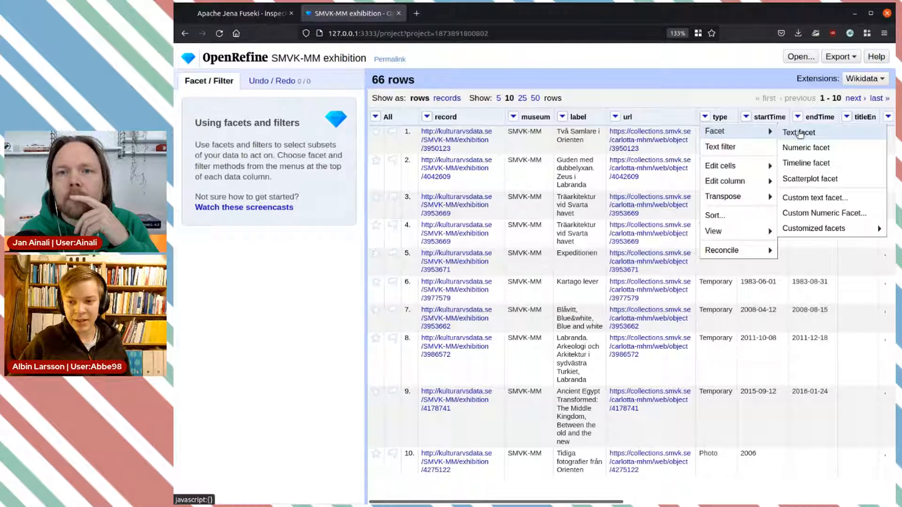
{"action": "left_click", "coordinate": [799, 134]}
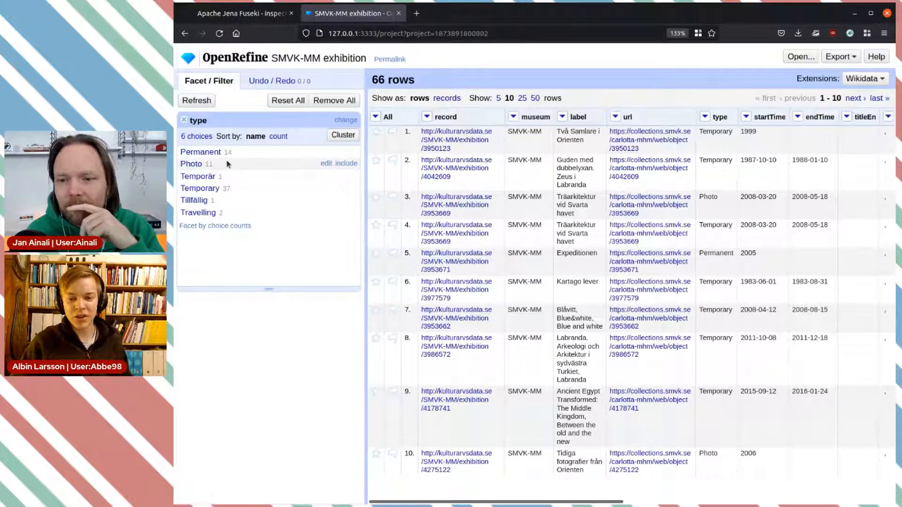
Remove all rows whose type is Photo, and clear that facet selection
{"action": "left_click", "coordinate": [346, 164]}
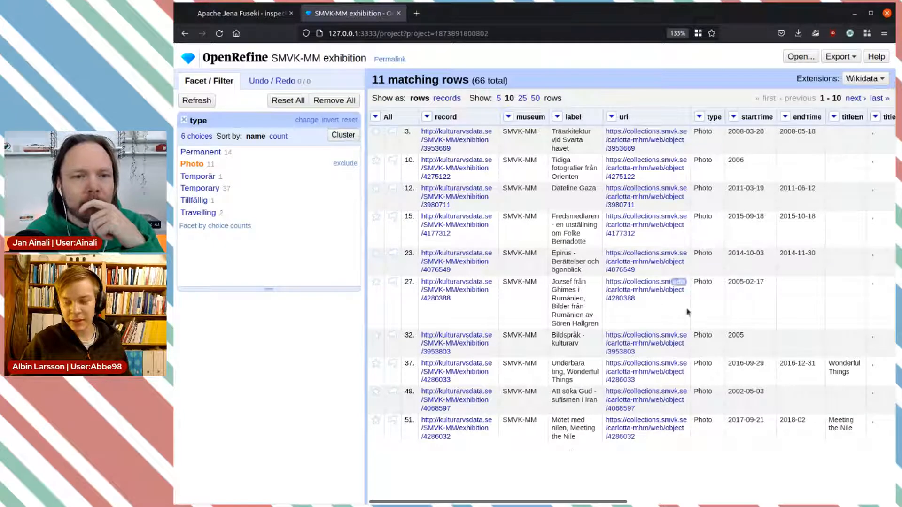
{"action": "left_click", "coordinate": [375, 116]}
{"action": "mouse_move", "coordinate": [419, 187]}
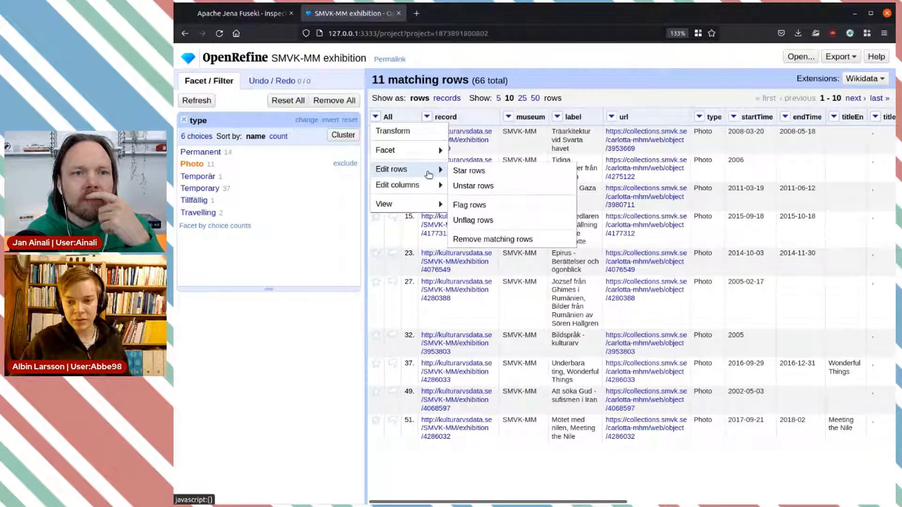
{"action": "left_click", "coordinate": [492, 240]}
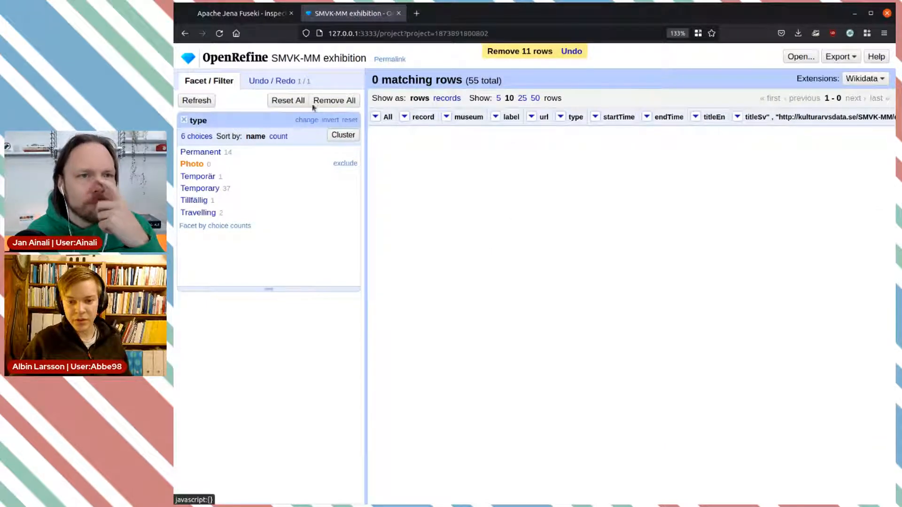
{"action": "left_click", "coordinate": [345, 164]}
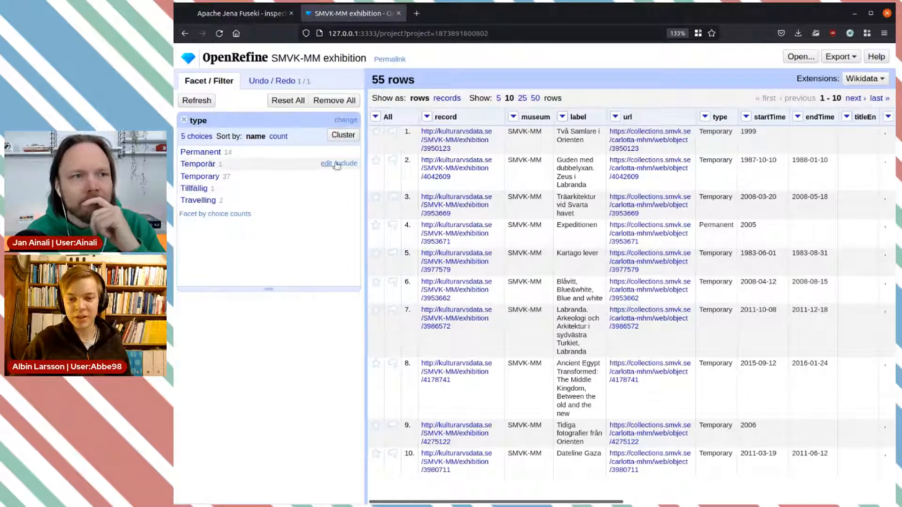
Filter the rows to the types Temporär and Tillfällig
{"action": "left_click", "coordinate": [205, 165]}
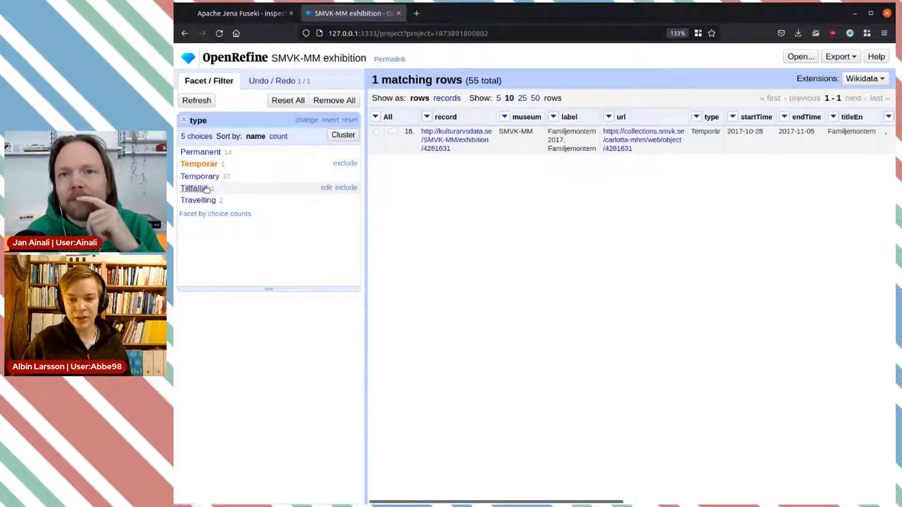
{"action": "left_click", "coordinate": [346, 188]}
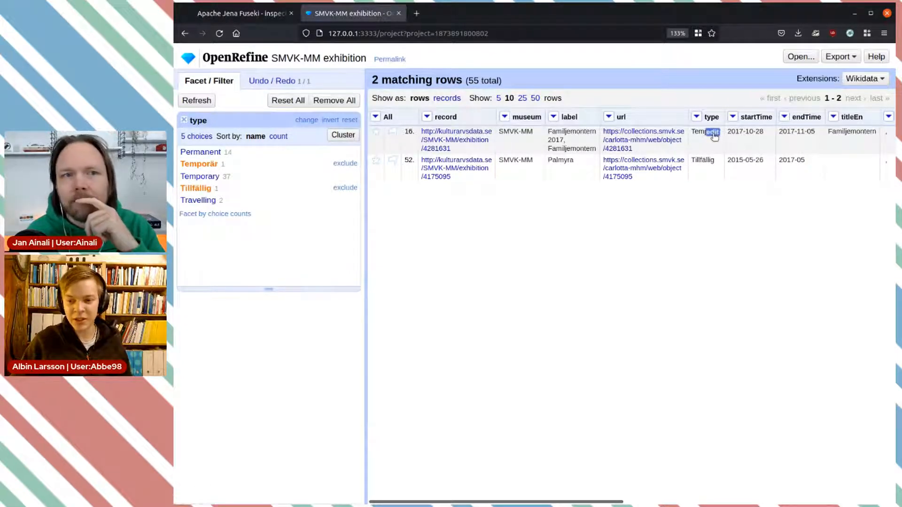
{"action": "left_click_drag", "start_coordinate": [219, 178], "coordinate": [201, 180]}
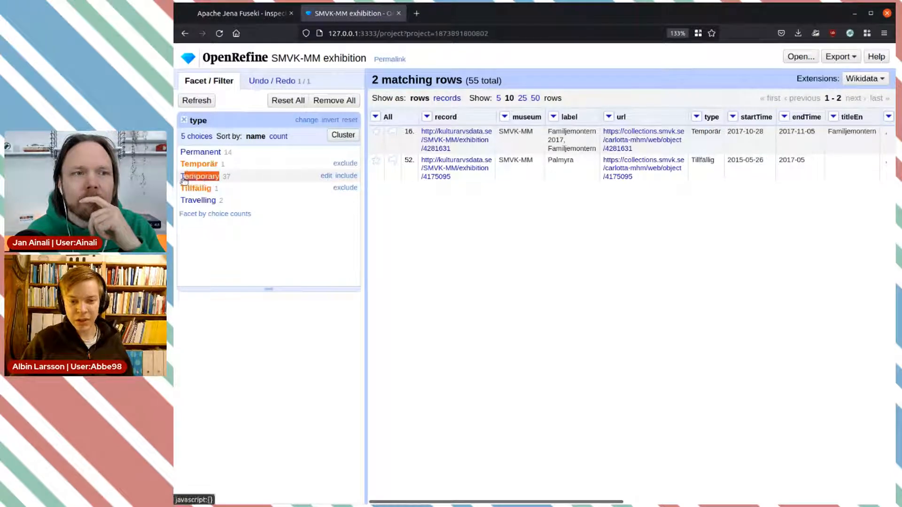
{"action": "left_click", "coordinate": [543, 209]}
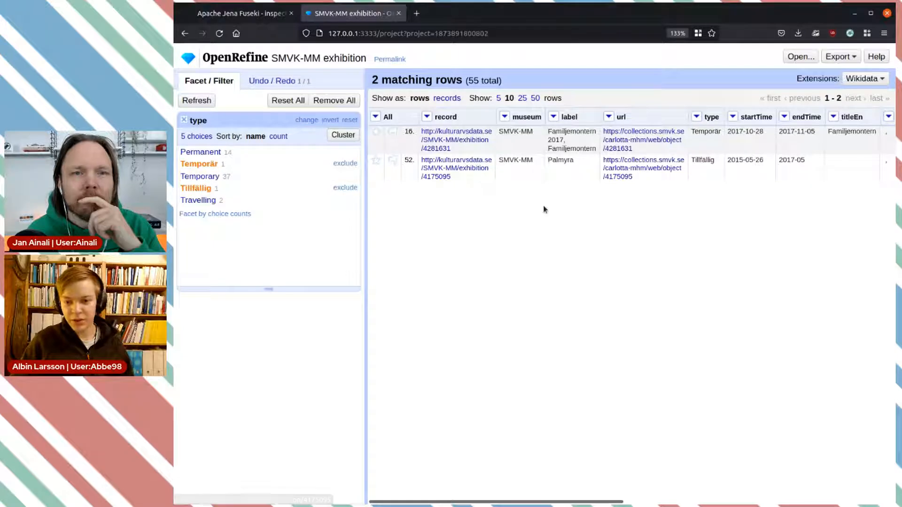
Set the type cells of both filtered rows, 16 and 52, to "Temporary" and clear the facet selections
{"action": "left_click", "coordinate": [713, 132]}
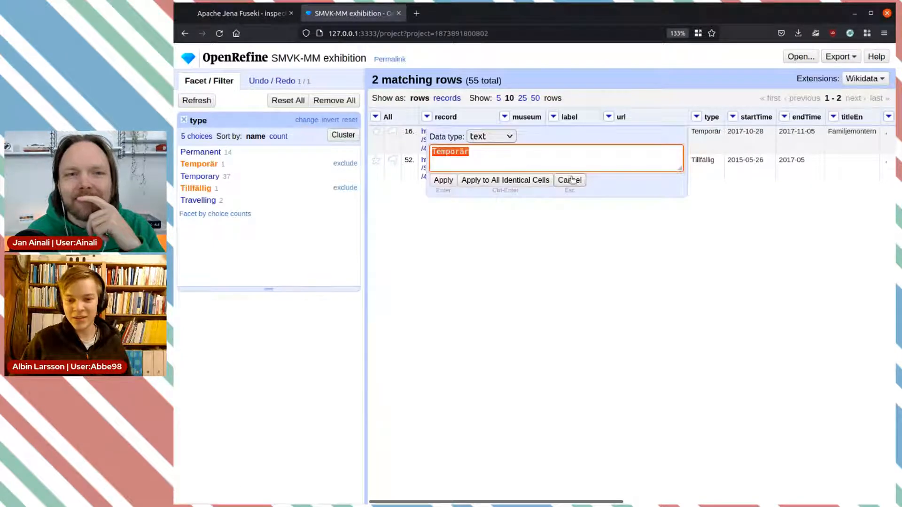
{"action": "type", "text": "Temporary"}
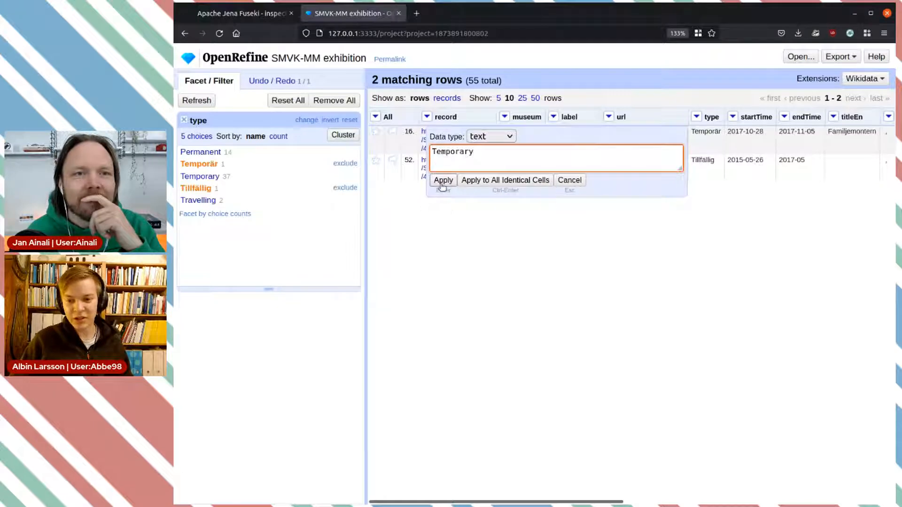
{"action": "left_click", "coordinate": [442, 183]}
{"action": "left_click", "coordinate": [715, 161]}
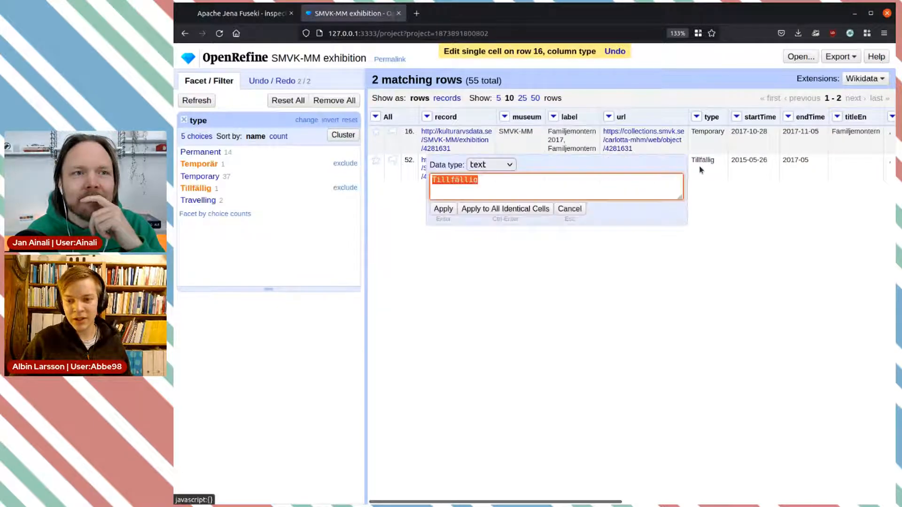
{"action": "type", "text": "Temporary"}
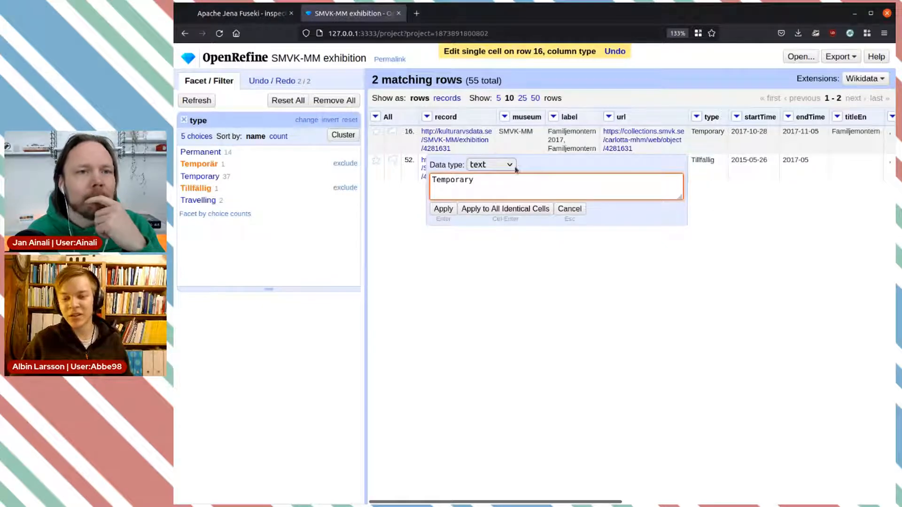
{"action": "left_click", "coordinate": [442, 209]}
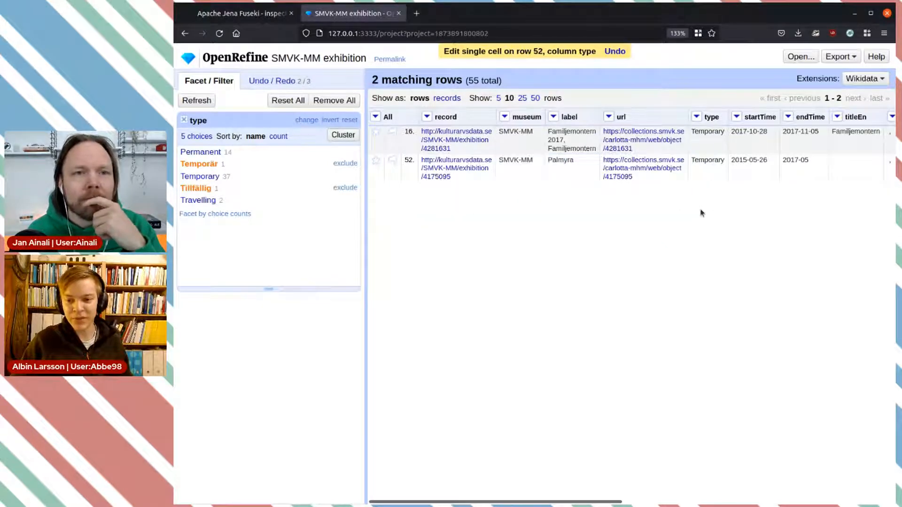
{"action": "left_click", "coordinate": [345, 164]}
{"action": "left_click", "coordinate": [345, 176]}
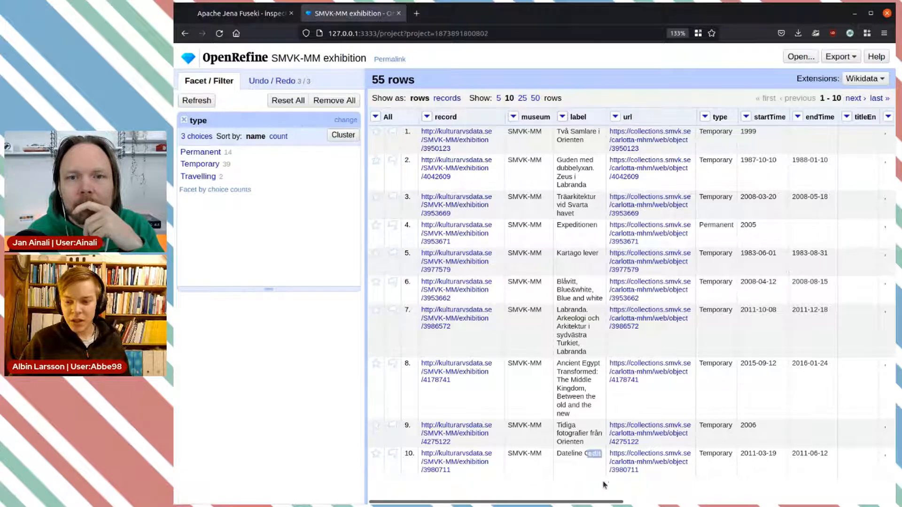
Look across the project's columns and display 50 rows per page
{"action": "mouse_move", "coordinate": [606, 502]}
{"action": "left_mouse_down"}
{"action": "mouse_move", "coordinate": [894, 503]}
{"action": "mouse_move", "coordinate": [619, 502]}
{"action": "left_mouse_up"}
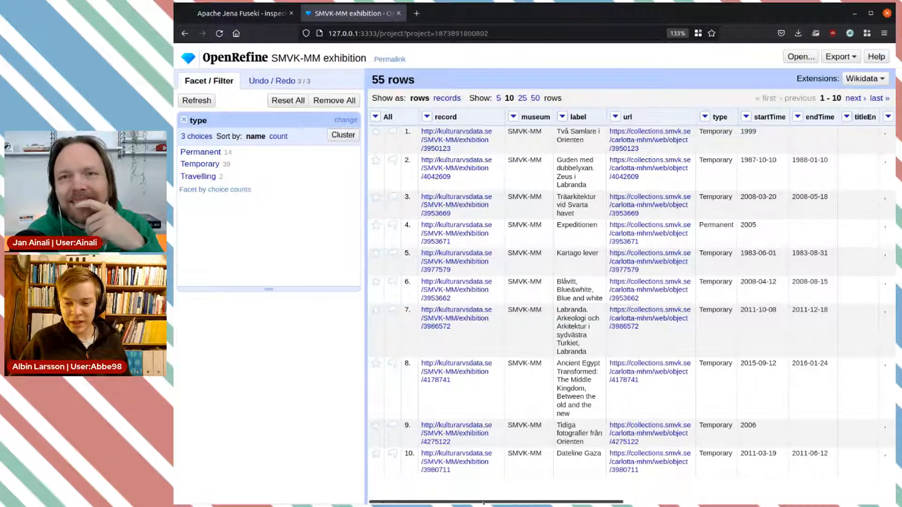
{"action": "left_click_drag", "start_coordinate": [494, 502], "coordinate": [569, 502]}
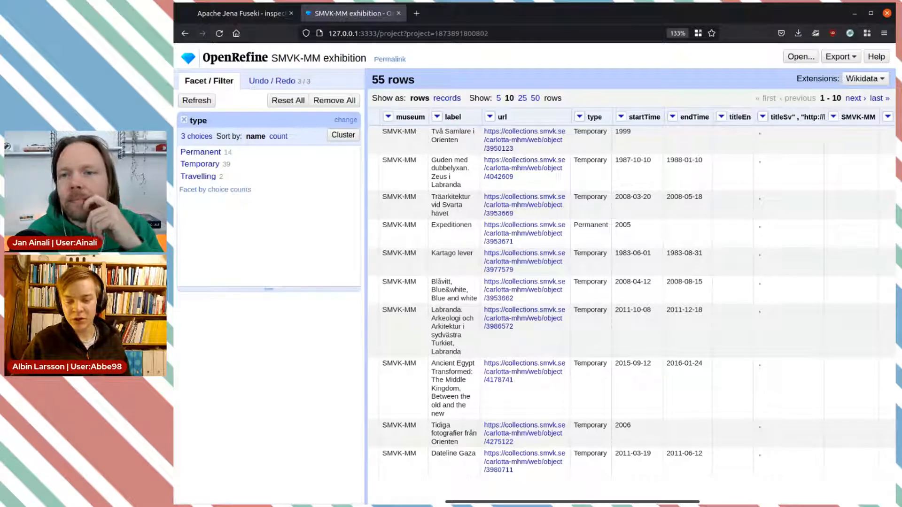
{"action": "left_click_drag", "start_coordinate": [657, 502], "coordinate": [548, 500]}
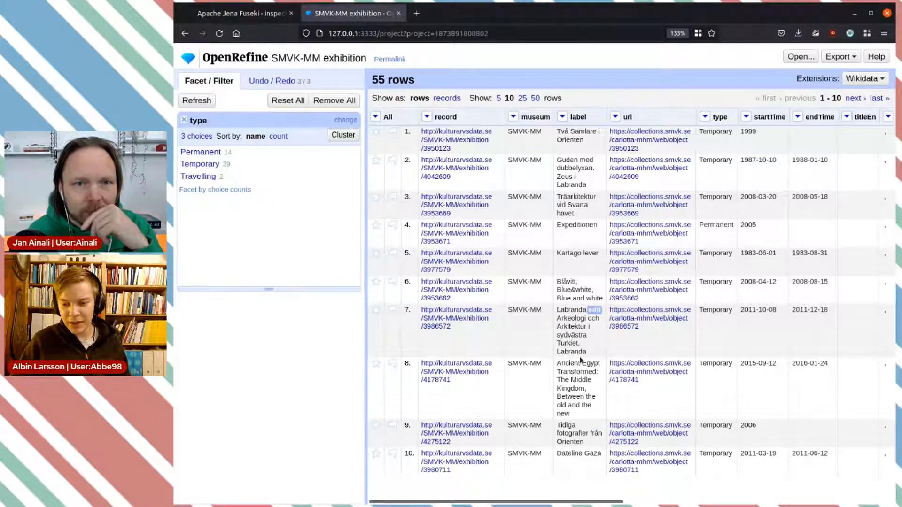
{"action": "left_click", "coordinate": [536, 98]}
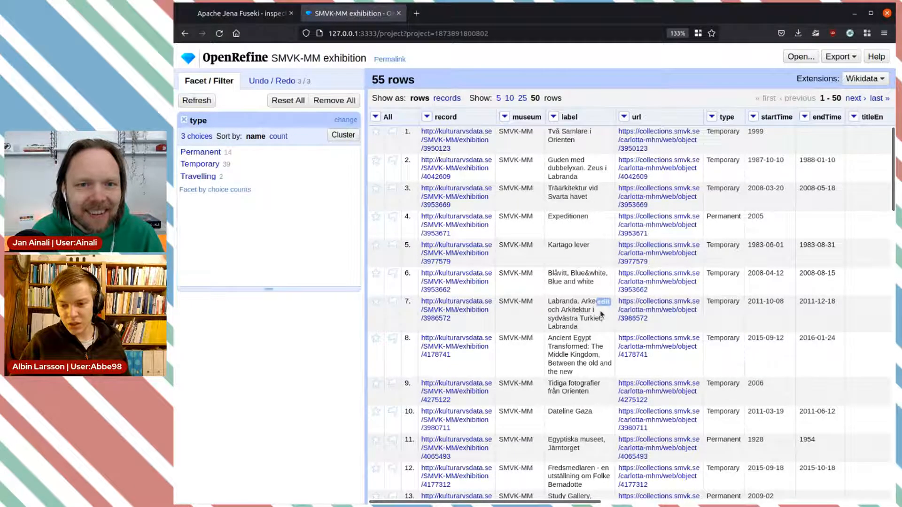
Examine the wording variants in row 6's Blåvitt label and check the English and Swedish title columns
{"action": "double_click", "coordinate": [557, 274]}
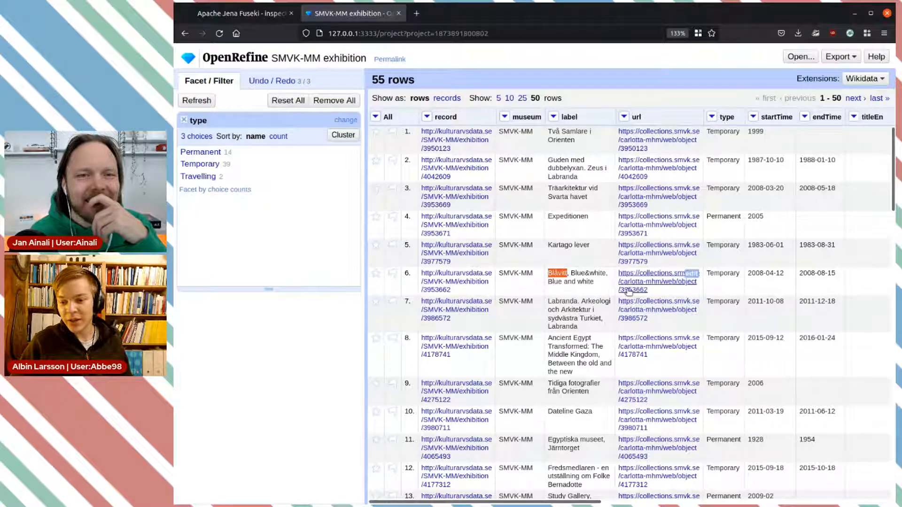
{"action": "left_click", "coordinate": [586, 274]}
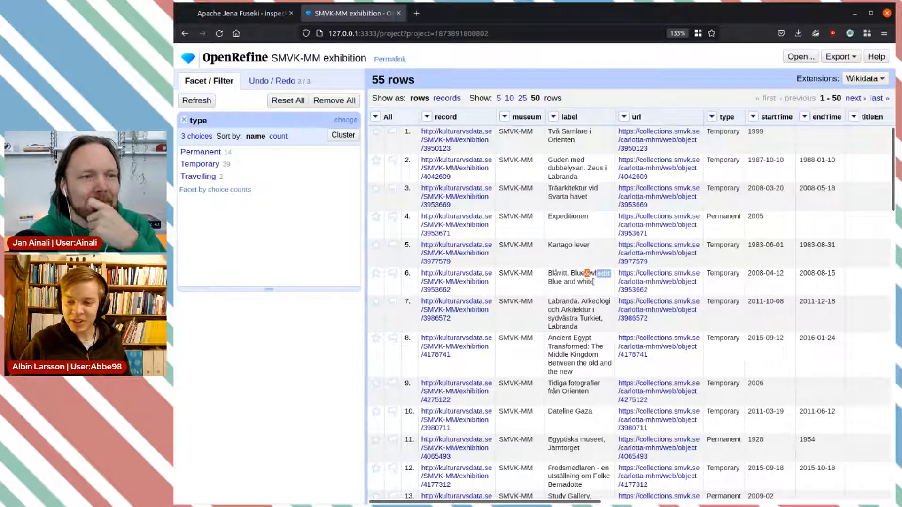
{"action": "left_click_drag", "start_coordinate": [564, 284], "coordinate": [573, 285]}
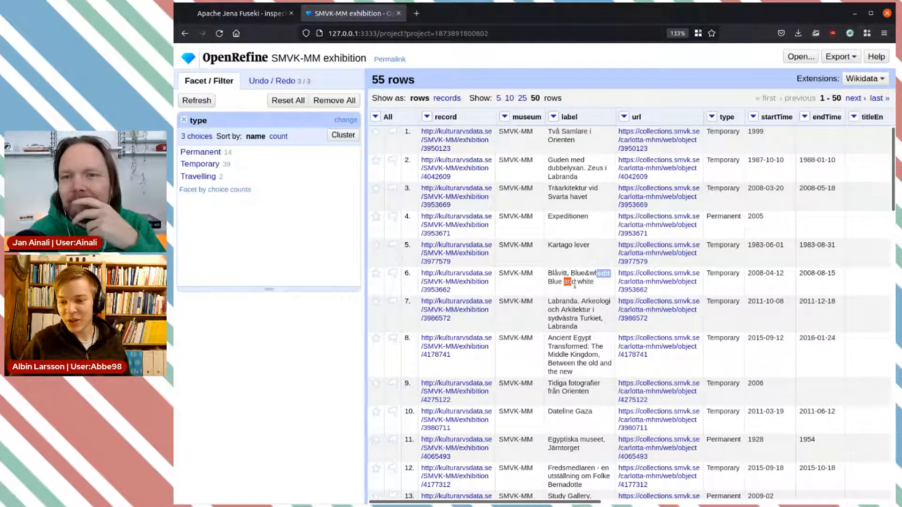
{"action": "left_click", "coordinate": [578, 292]}
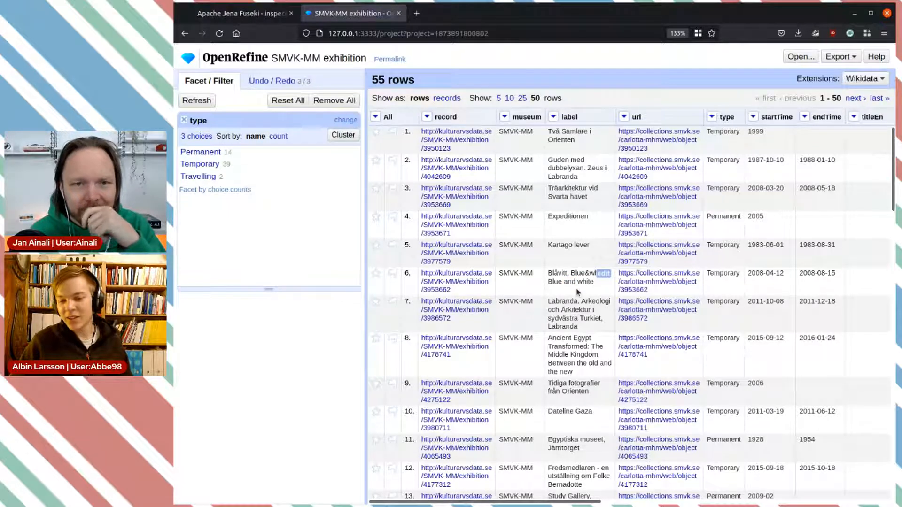
{"action": "left_click_drag", "start_coordinate": [554, 501], "coordinate": [621, 503]}
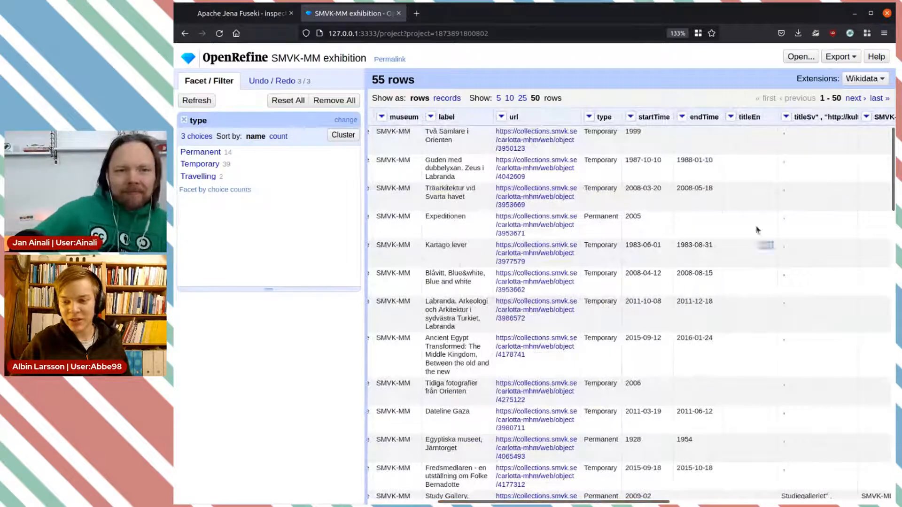
Filter the rows to those with a non-empty titleEn using the regular expression ".+"
{"action": "left_click", "coordinate": [730, 119]}
{"action": "mouse_move", "coordinate": [749, 134]}
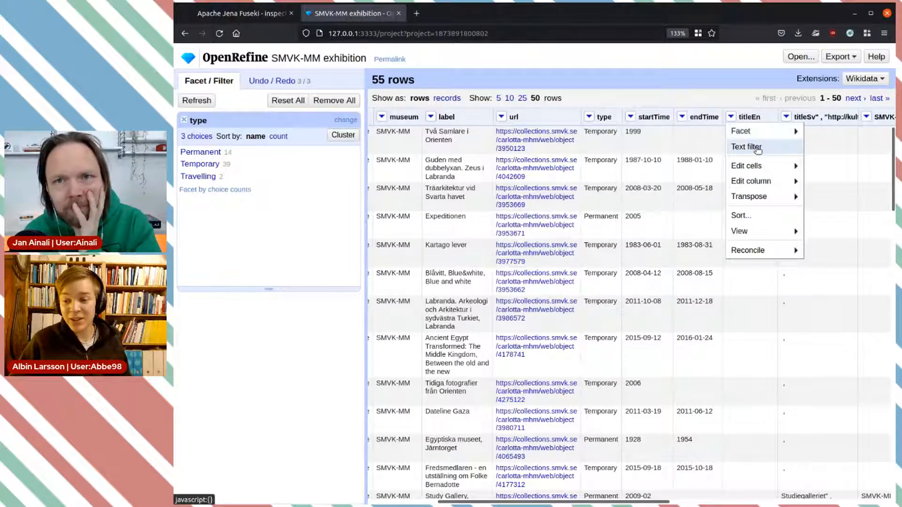
{"action": "left_click", "coordinate": [757, 148]}
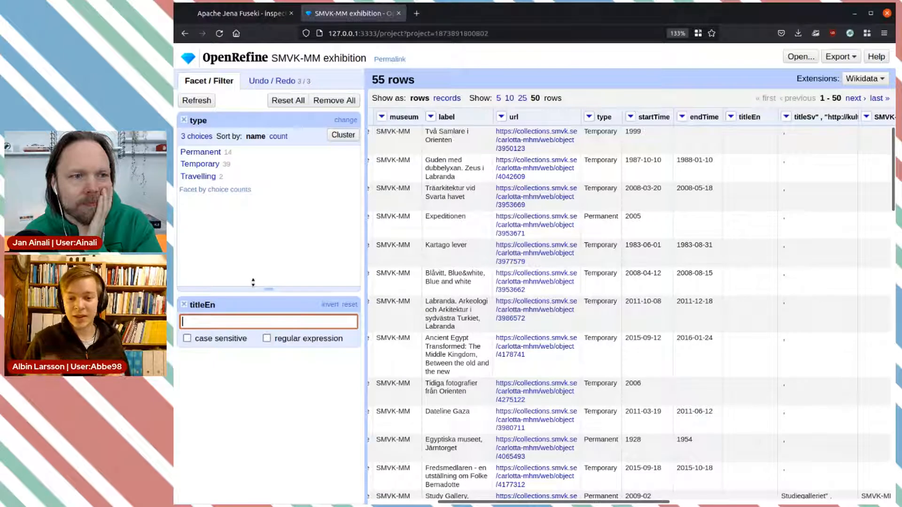
{"action": "type", "text": ".+"}
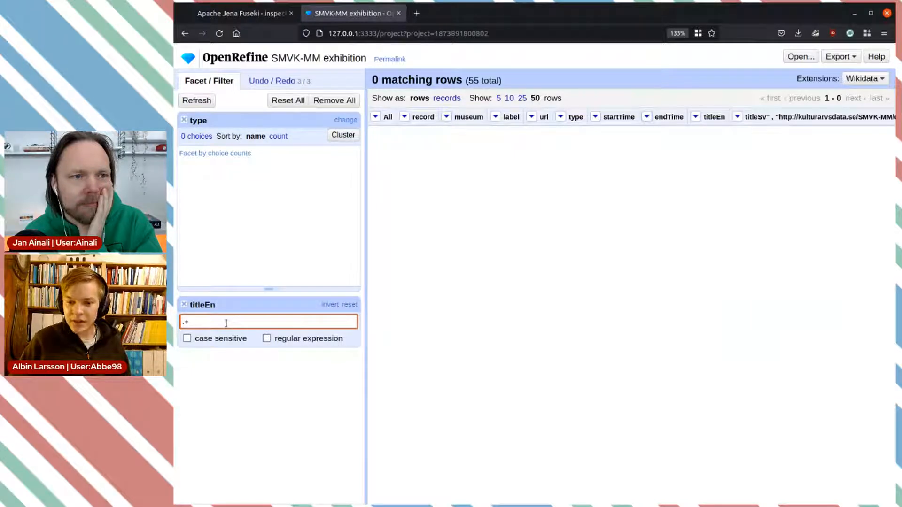
{"action": "left_click", "coordinate": [267, 338]}
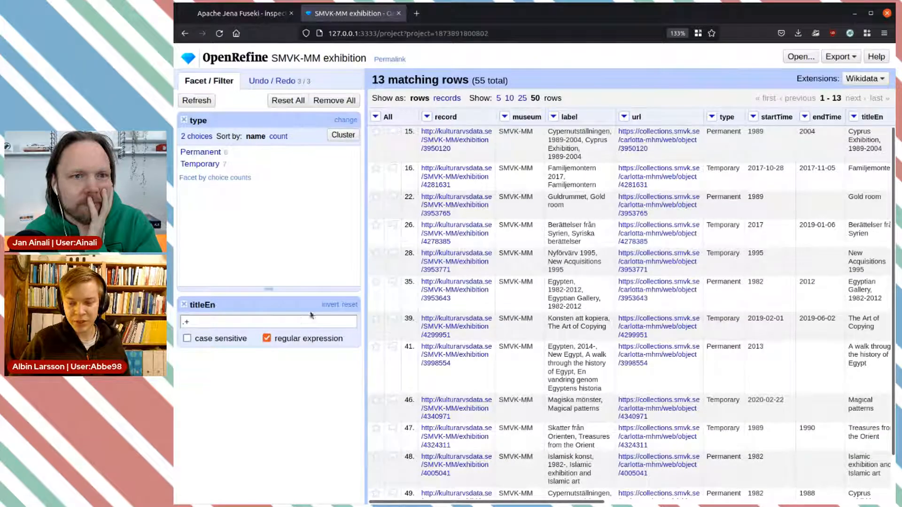
{"action": "double_click", "coordinate": [200, 322]}
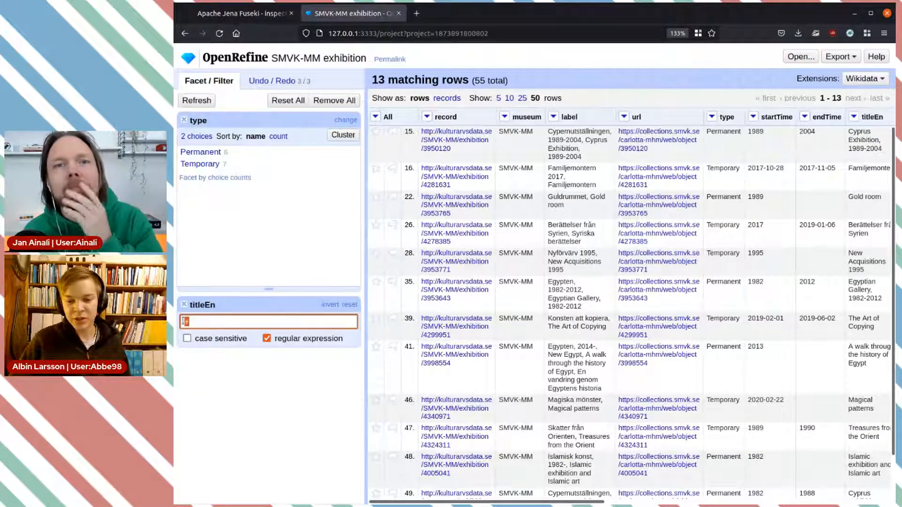
{"action": "left_click", "coordinate": [263, 407]}
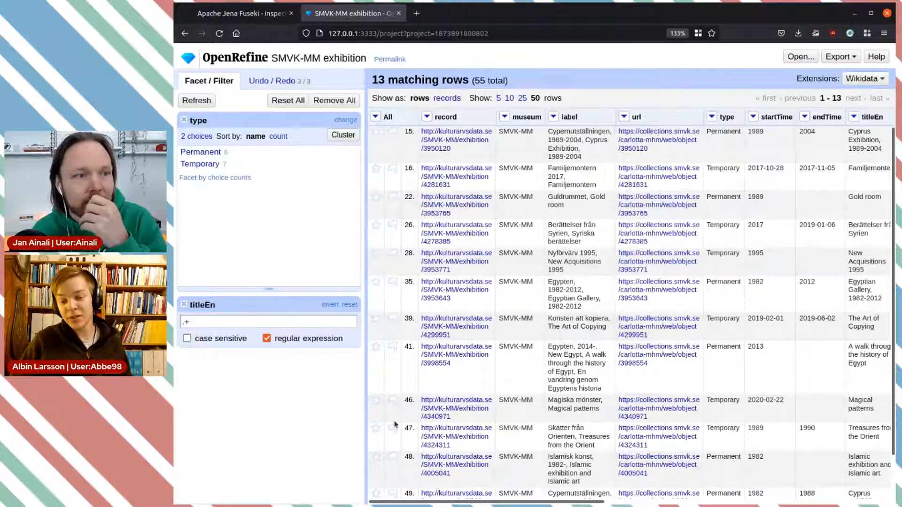
Compare the titleEn values of the filtered rows with their labels, checking for years and Swedish wording
{"action": "left_click_drag", "start_coordinate": [563, 502], "coordinate": [709, 489]}
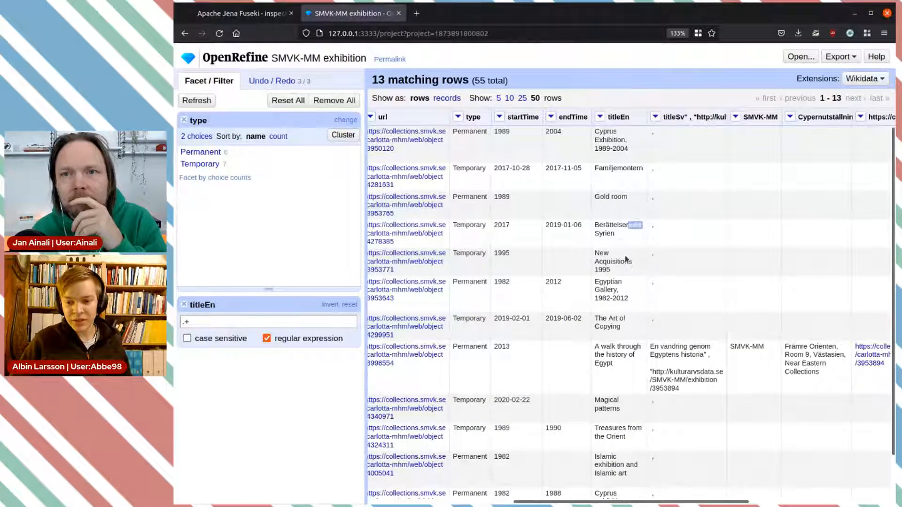
{"action": "scroll", "coordinate": [621, 268], "scroll_direction": "down", "scroll_amount": 2}
{"action": "scroll", "coordinate": [617, 468], "scroll_direction": "up", "scroll_amount": 2}
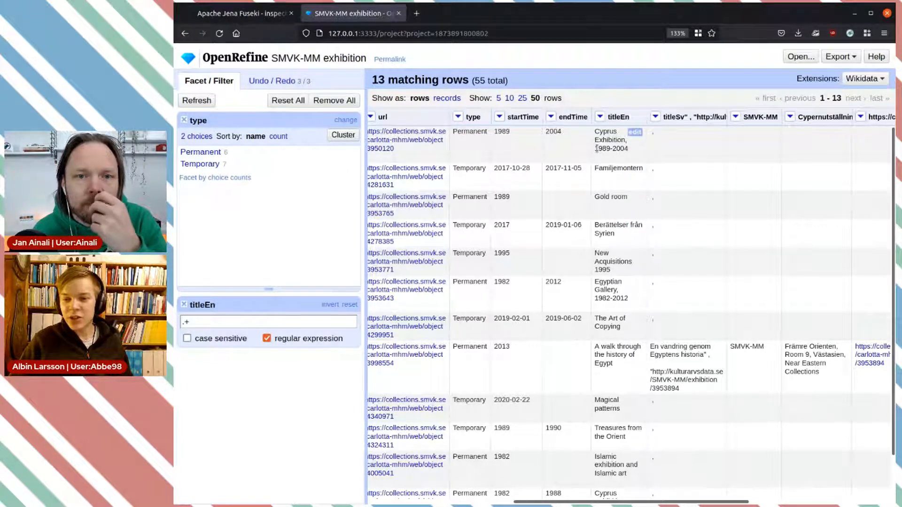
{"action": "left_click_drag", "start_coordinate": [595, 148], "coordinate": [627, 149]}
{"action": "left_click", "coordinate": [628, 148]}
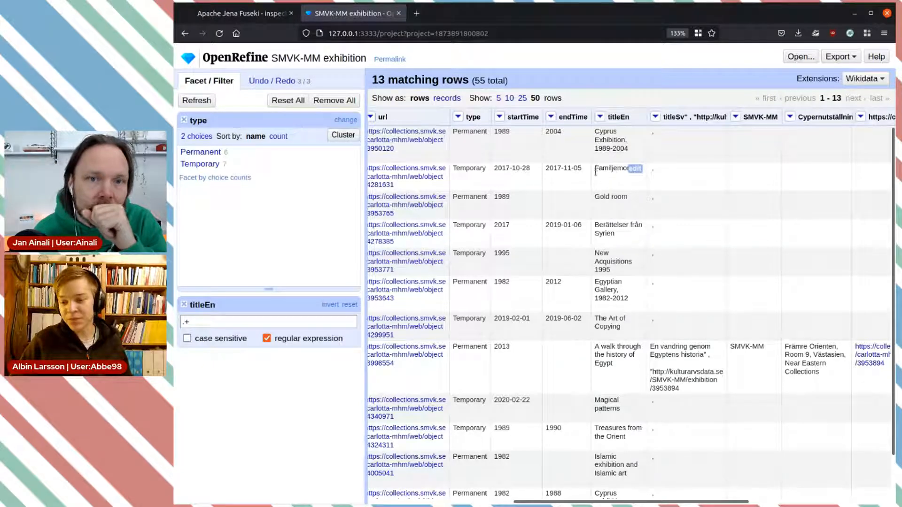
{"action": "left_click_drag", "start_coordinate": [666, 502], "coordinate": [593, 502]}
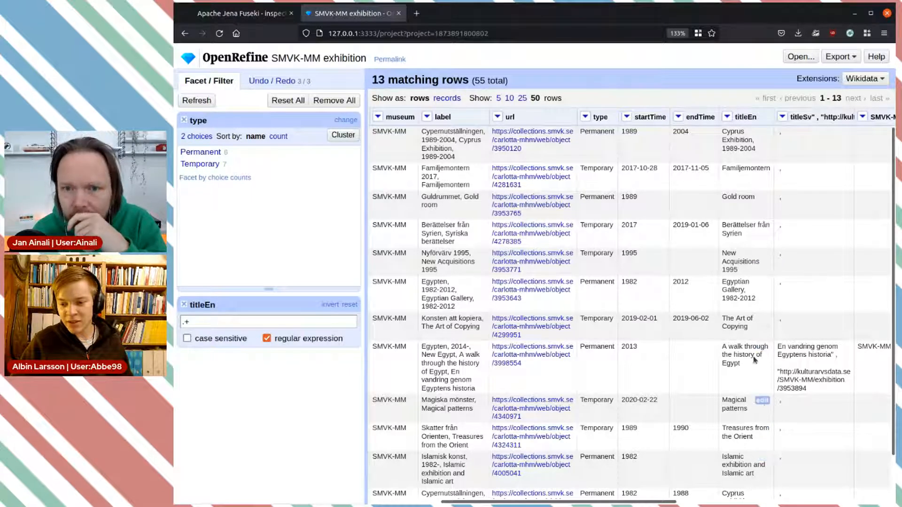
{"action": "scroll", "coordinate": [753, 266], "scroll_direction": "down", "scroll_amount": 2}
{"action": "scroll", "coordinate": [681, 329], "scroll_direction": "up", "scroll_amount": 2}
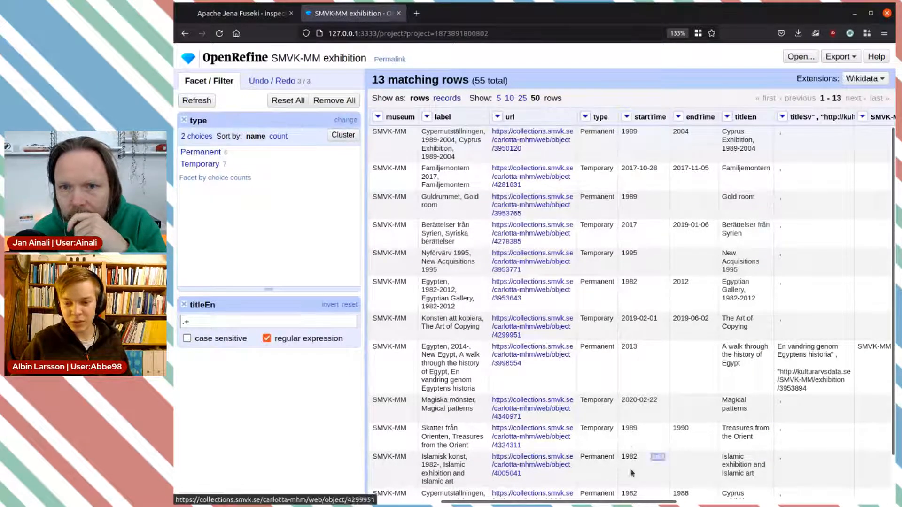
{"action": "left_click_drag", "start_coordinate": [634, 502], "coordinate": [611, 502]}
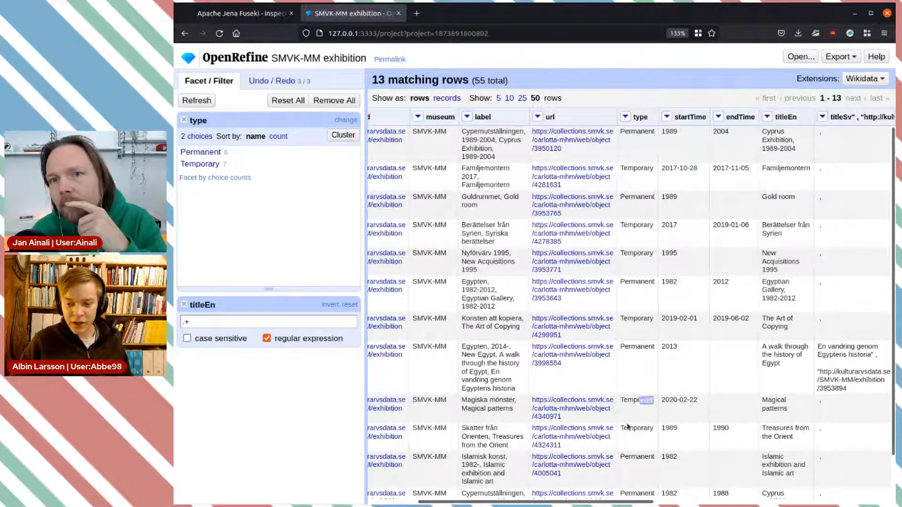
{"action": "left_click_drag", "start_coordinate": [620, 503], "coordinate": [568, 503]}
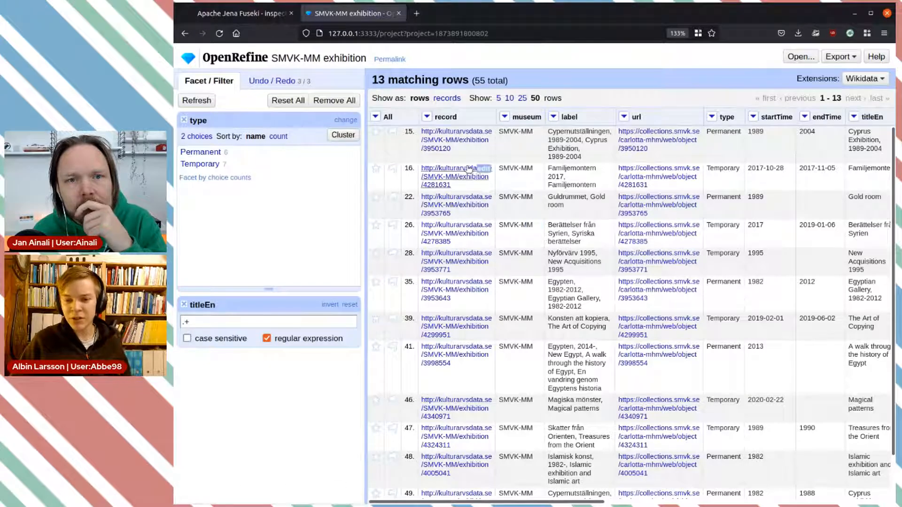
Open the Carlotta collection page linked in row 15, dismiss its information notice and go to the data elements
{"action": "left_click", "coordinate": [669, 146]}
{"action": "left_click", "coordinate": [468, 12]}
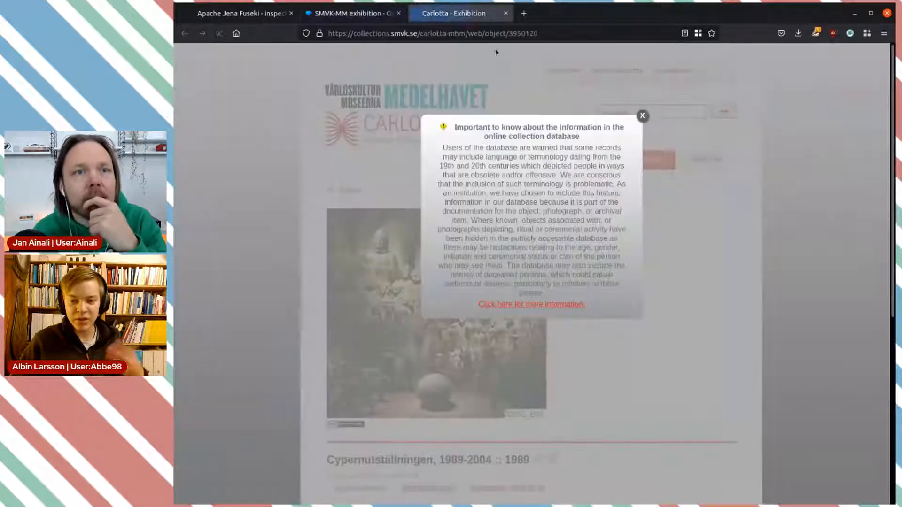
{"action": "left_click", "coordinate": [644, 116]}
{"action": "scroll", "coordinate": [648, 310], "scroll_direction": "down", "scroll_amount": 4}
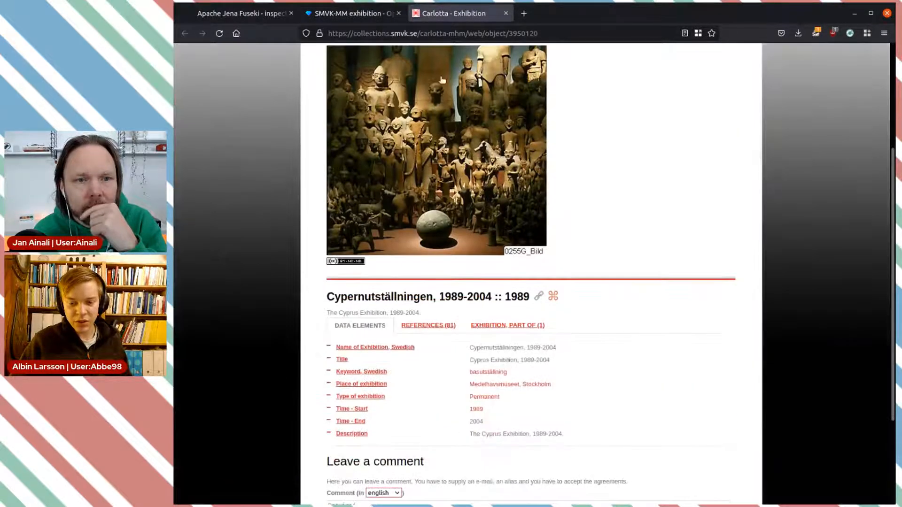
{"action": "scroll", "coordinate": [699, 172], "scroll_direction": "down", "scroll_amount": 3}
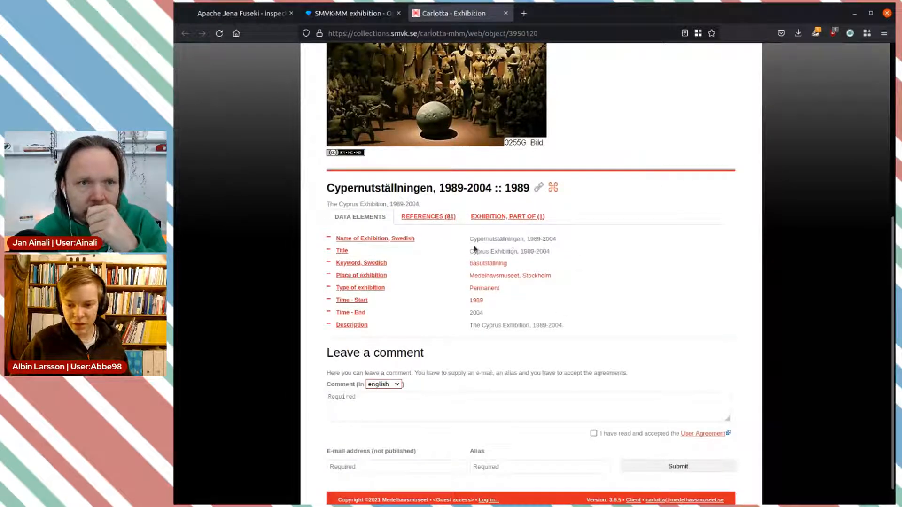
Examine the Swedish name, title and description of the Cypernutställningen record for the year range they include
{"action": "left_click_drag", "start_coordinate": [466, 245], "coordinate": [555, 246]}
{"action": "key", "text": "ctrl+plus"}
{"action": "key", "text": "ctrl+plus"}
{"action": "key", "text": "ctrl+plus"}
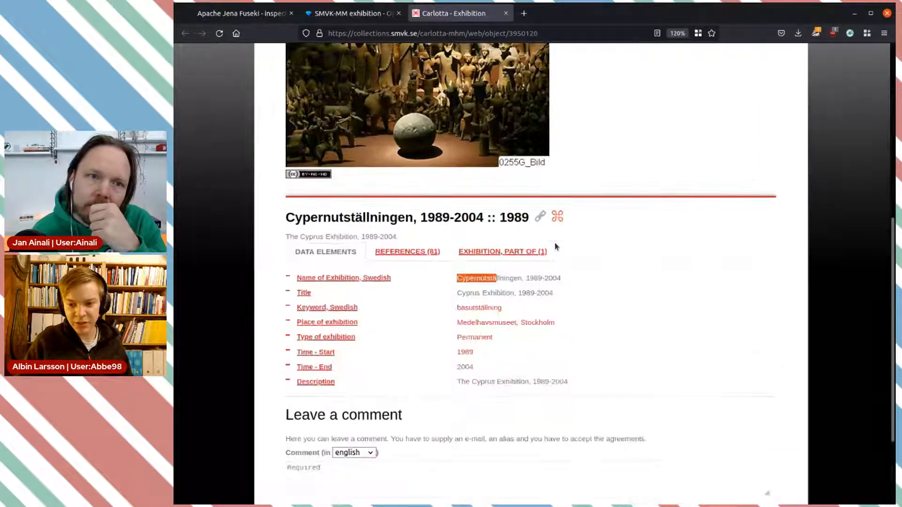
{"action": "scroll", "coordinate": [556, 245], "scroll_direction": "down", "scroll_amount": 3}
{"action": "left_click", "coordinate": [488, 150]}
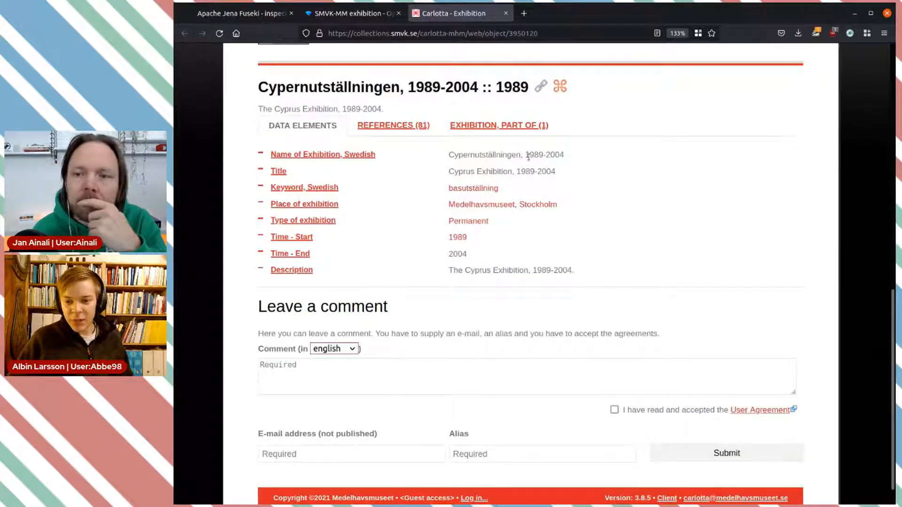
{"action": "left_click_drag", "start_coordinate": [525, 155], "coordinate": [565, 153]}
{"action": "left_click", "coordinate": [610, 156]}
{"action": "scroll", "coordinate": [572, 192], "scroll_direction": "down", "scroll_amount": 1}
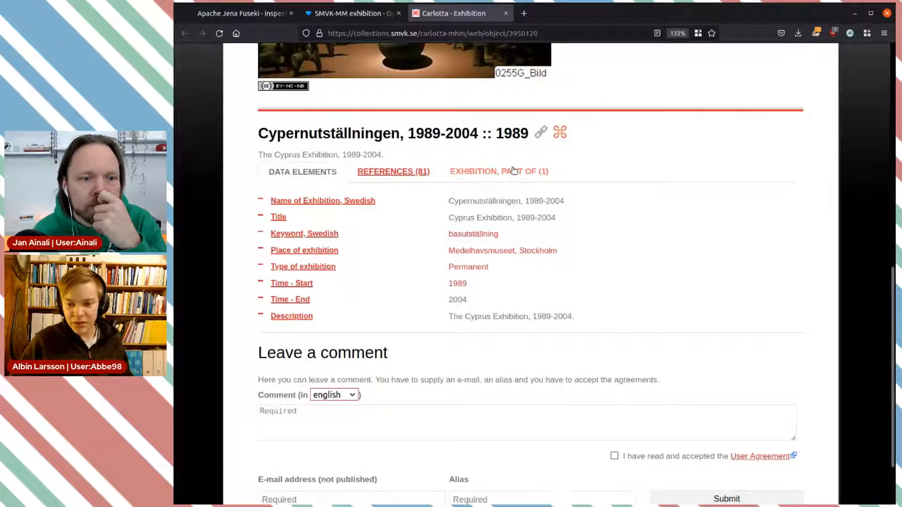
{"action": "left_click_drag", "start_coordinate": [528, 316], "coordinate": [471, 322]}
{"action": "left_click", "coordinate": [444, 323]}
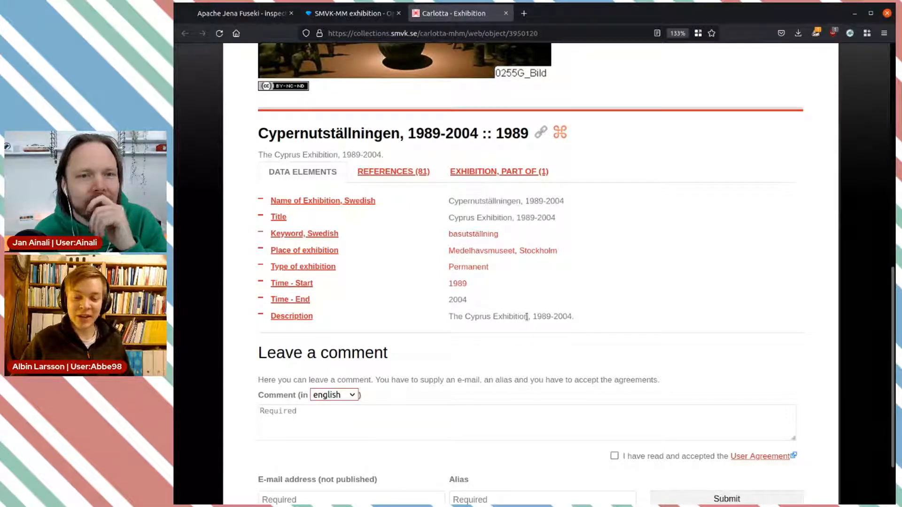
{"action": "left_click_drag", "start_coordinate": [533, 316], "coordinate": [596, 320]}
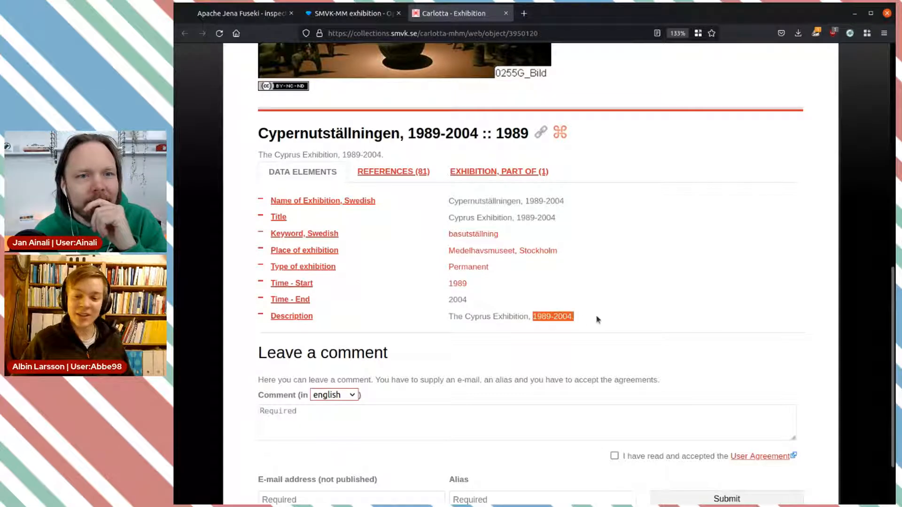
{"action": "left_click", "coordinate": [597, 320]}
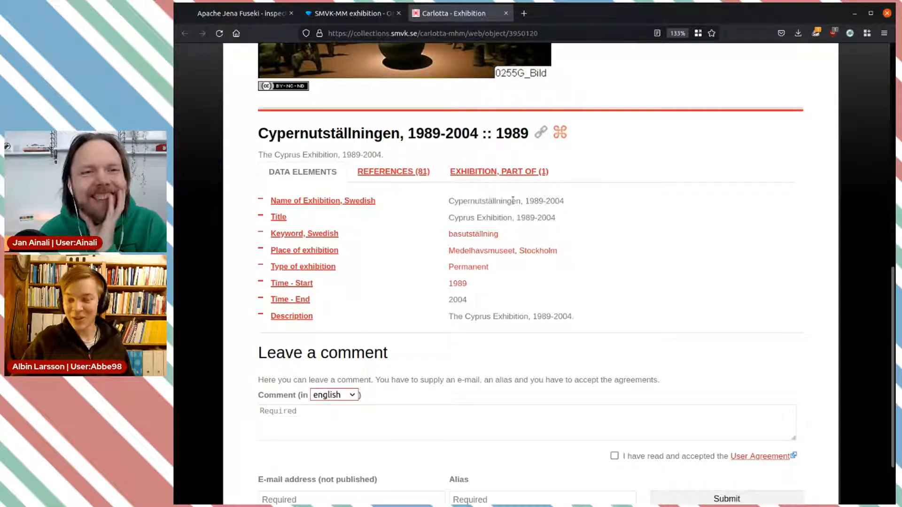
Return to the OpenRefine project and set row 15's titleEn to "Cyprus Exhibition"
{"action": "left_click", "coordinate": [349, 13]}
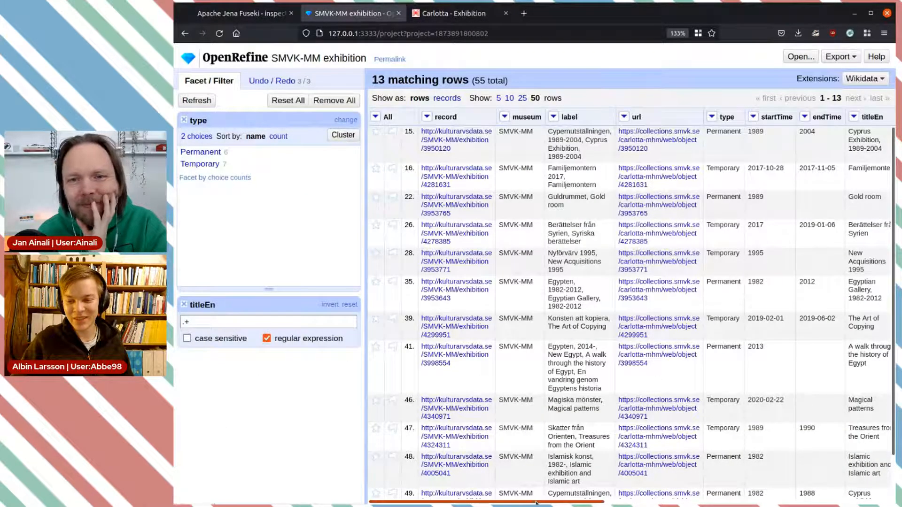
{"action": "left_click_drag", "start_coordinate": [531, 502], "coordinate": [636, 502]}
{"action": "left_click", "coordinate": [706, 133]}
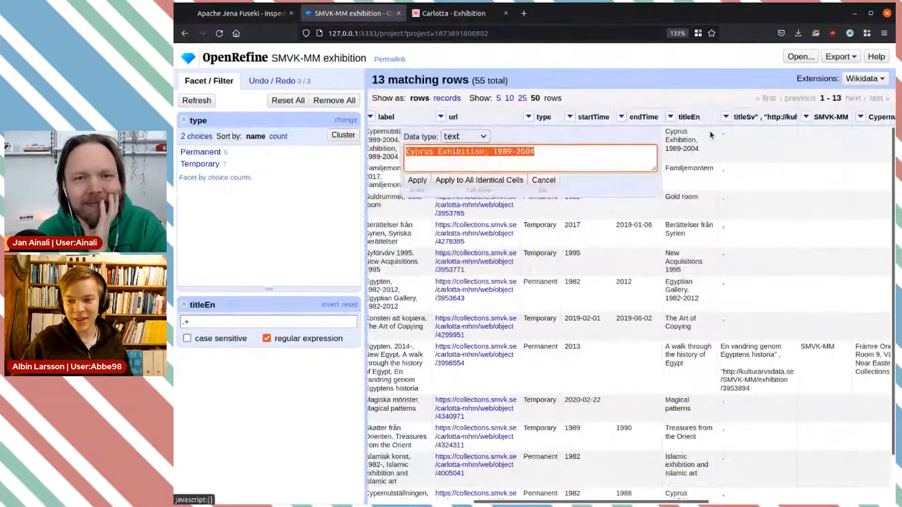
{"action": "left_click", "coordinate": [547, 152]}
{"action": "left_click_drag", "start_coordinate": [547, 153], "coordinate": [485, 155]}
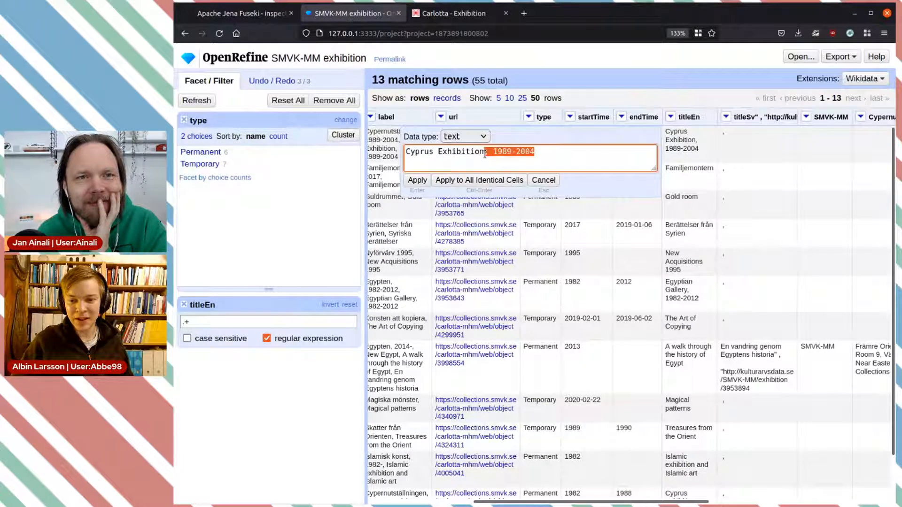
{"action": "key", "text": "BackSpace"}
{"action": "key", "text": "Return"}
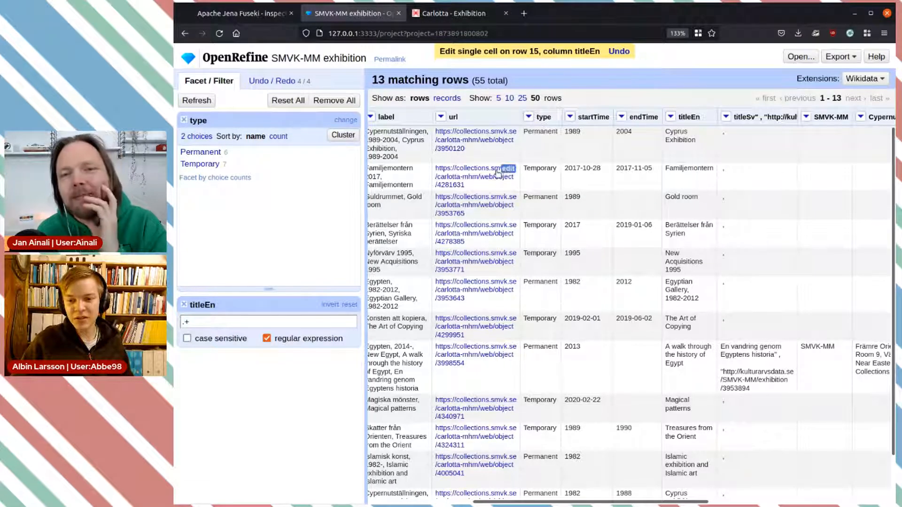
Open the Carlotta page linked in row 16 and check the Familjemontern record's name and title
{"action": "middle_click", "coordinate": [478, 177]}
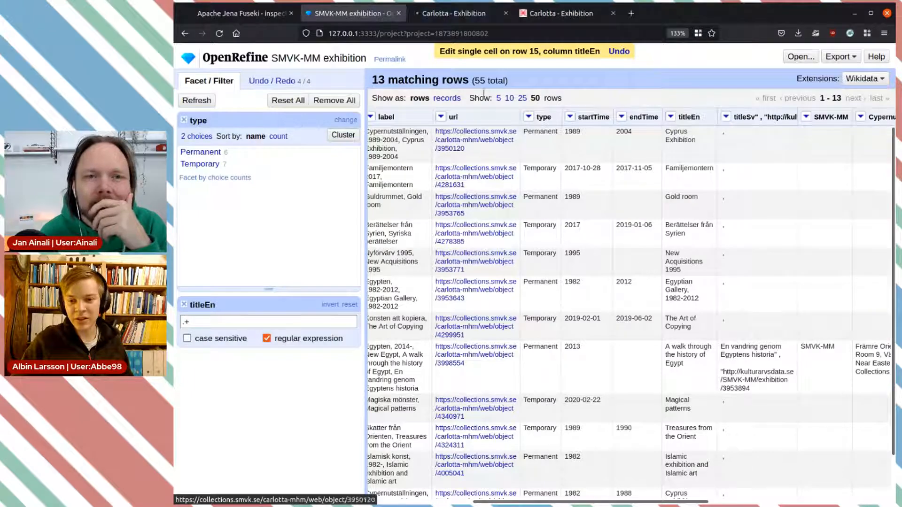
{"action": "left_click", "coordinate": [614, 13]}
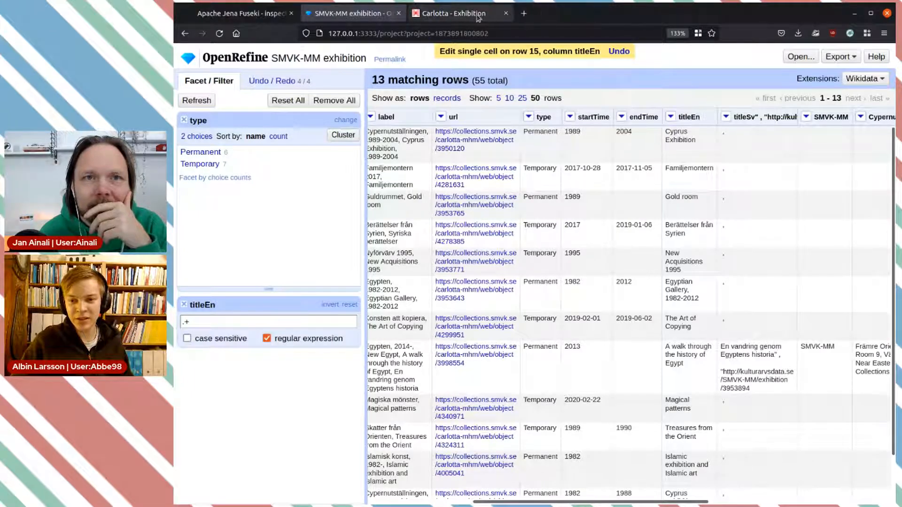
{"action": "left_click", "coordinate": [479, 19]}
{"action": "scroll", "coordinate": [569, 214], "scroll_direction": "down", "scroll_amount": 5}
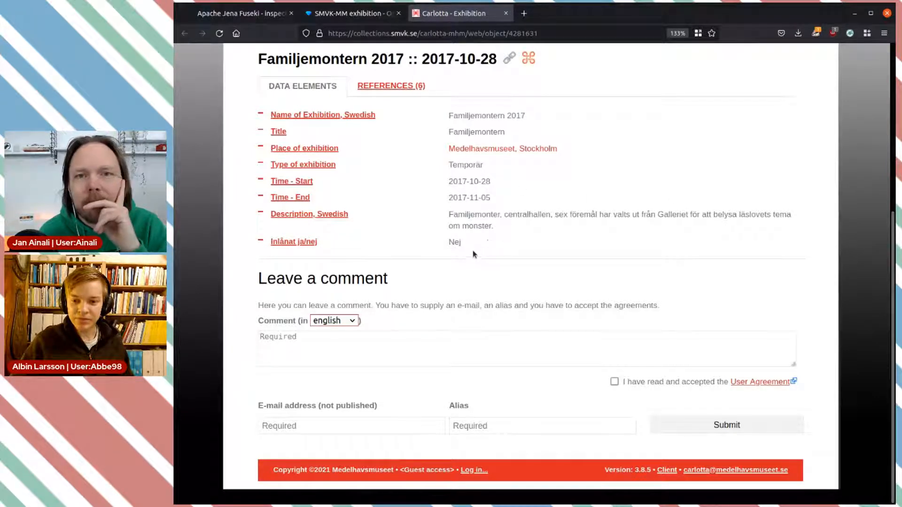
{"action": "scroll", "coordinate": [476, 256], "scroll_direction": "up", "scroll_amount": 3}
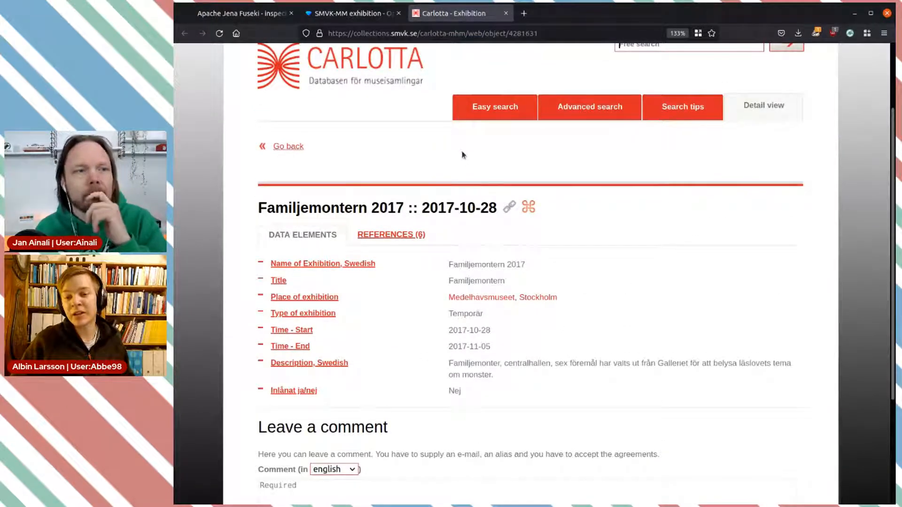
Return to the OpenRefine project and empty the titleEn cell of row 16, Familjemontern
{"action": "left_click", "coordinate": [350, 13]}
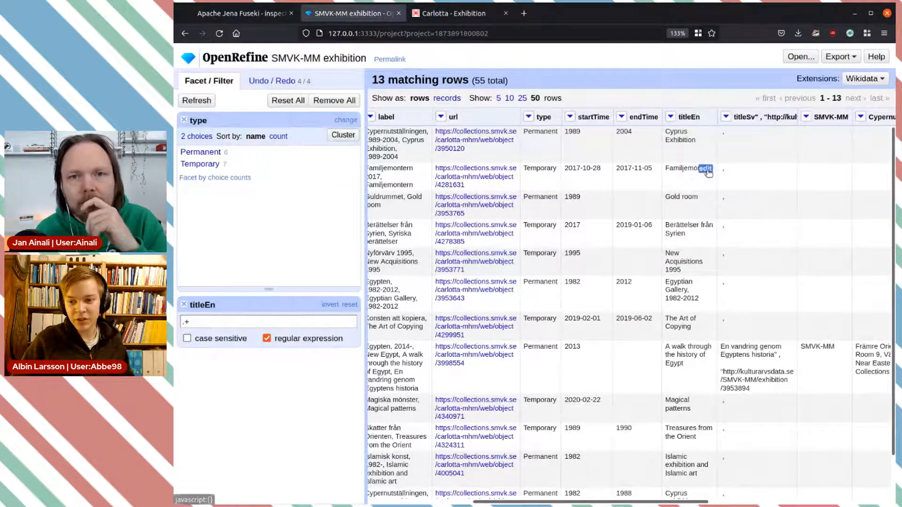
{"action": "left_click", "coordinate": [706, 168]}
{"action": "key", "text": "BackSpace"}
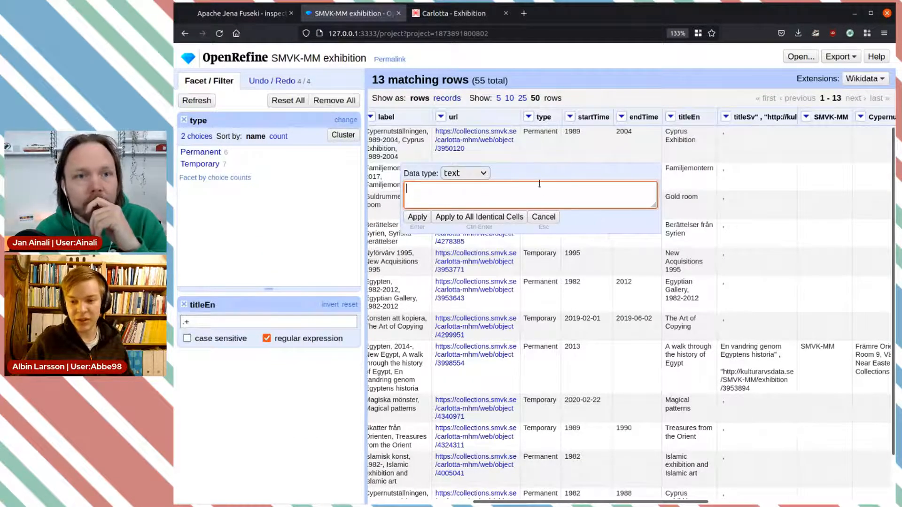
{"action": "left_click", "coordinate": [416, 217]}
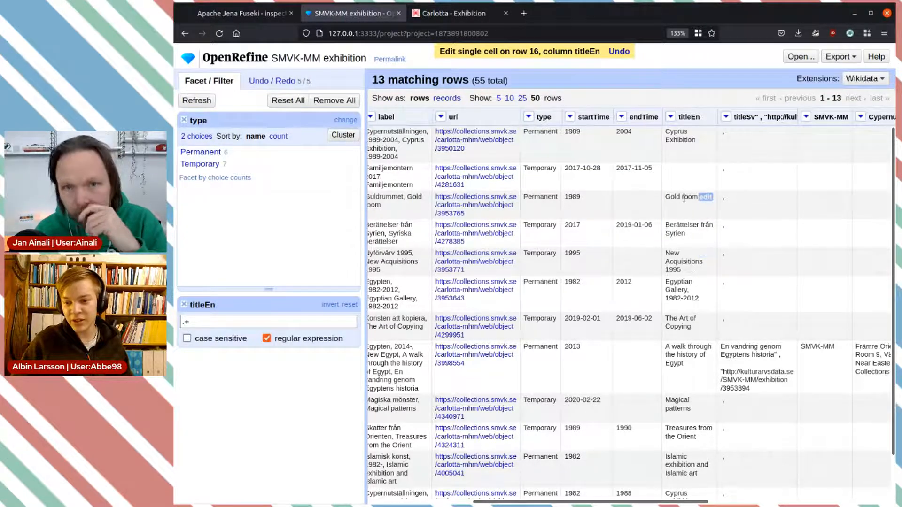
Open the Carlotta page linked in row 26 and examine the Berättelser från Syrien record for an English title
{"action": "left_click_drag", "start_coordinate": [654, 502], "coordinate": [553, 503]}
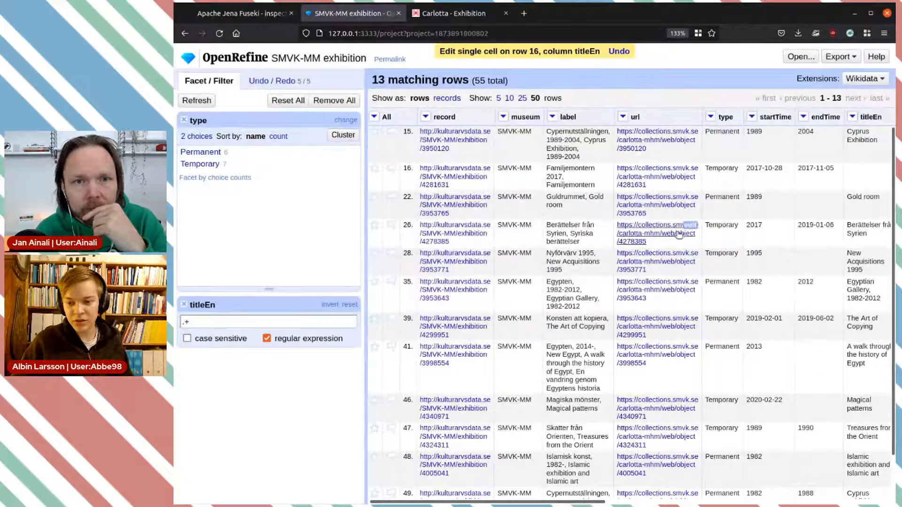
{"action": "middle_click", "coordinate": [650, 238]}
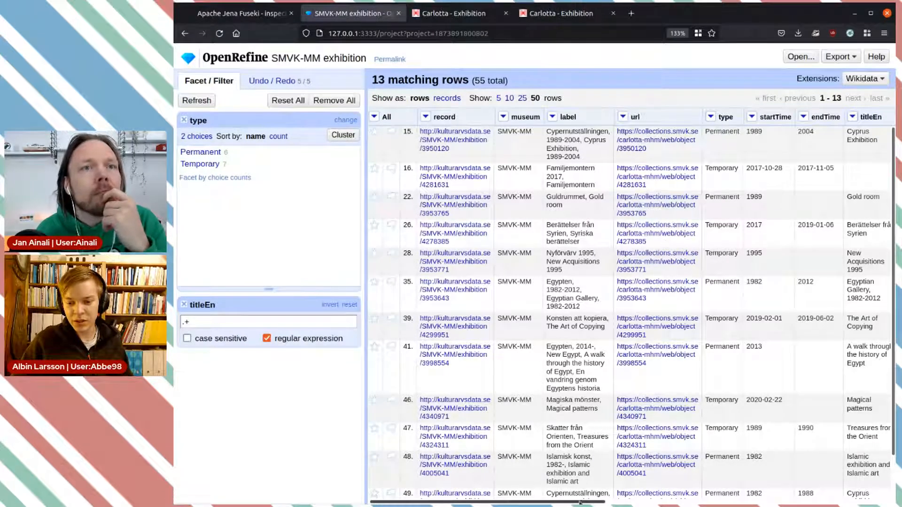
{"action": "scroll", "coordinate": [651, 237], "scroll_direction": "right", "scroll_amount": 3}
{"action": "left_click", "coordinate": [463, 14]}
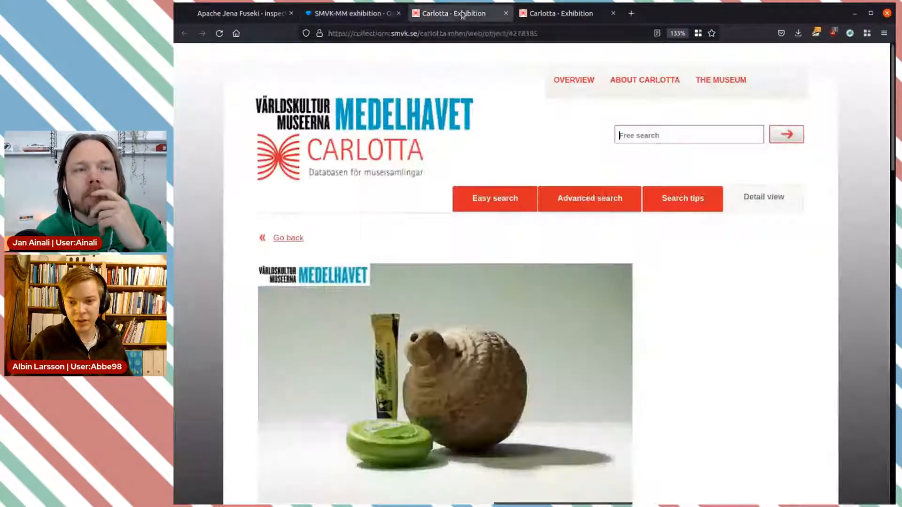
{"action": "scroll", "coordinate": [578, 302], "scroll_direction": "down", "scroll_amount": 5}
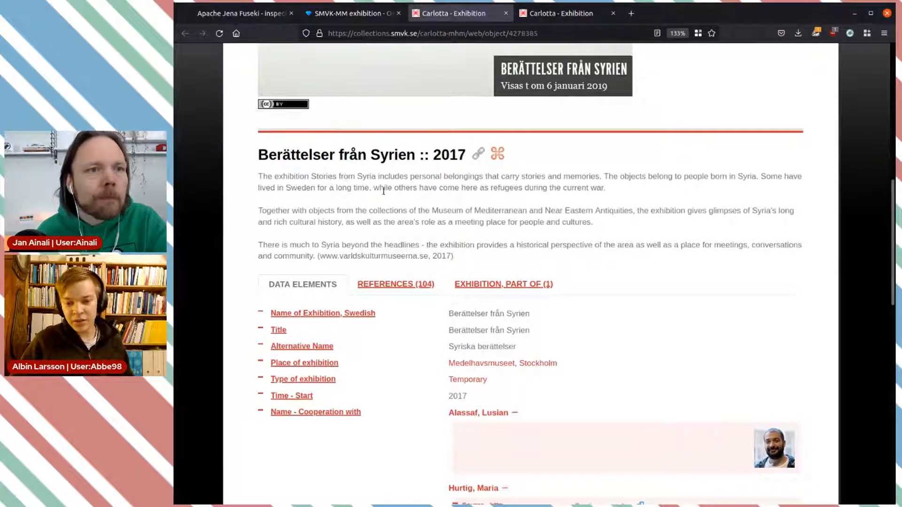
{"action": "scroll", "coordinate": [433, 226], "scroll_direction": "down", "scroll_amount": 3}
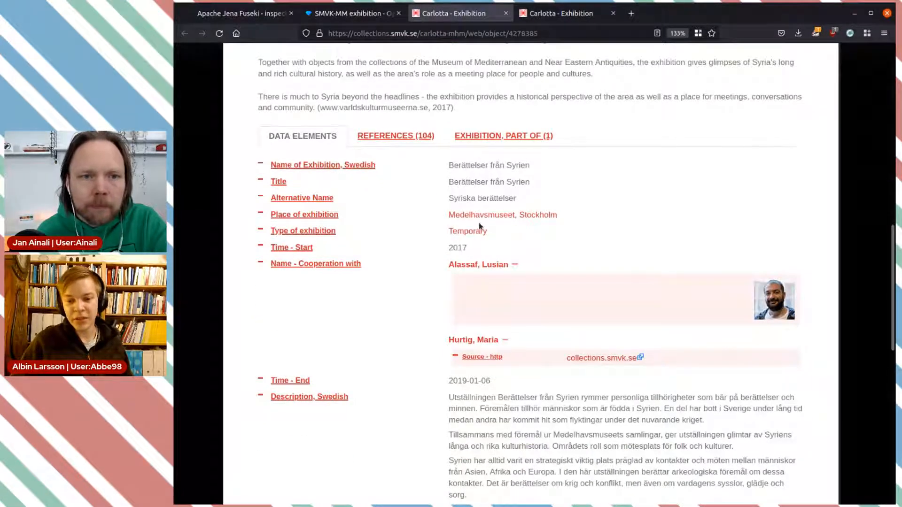
{"action": "scroll", "coordinate": [460, 199], "scroll_direction": "up", "scroll_amount": 3}
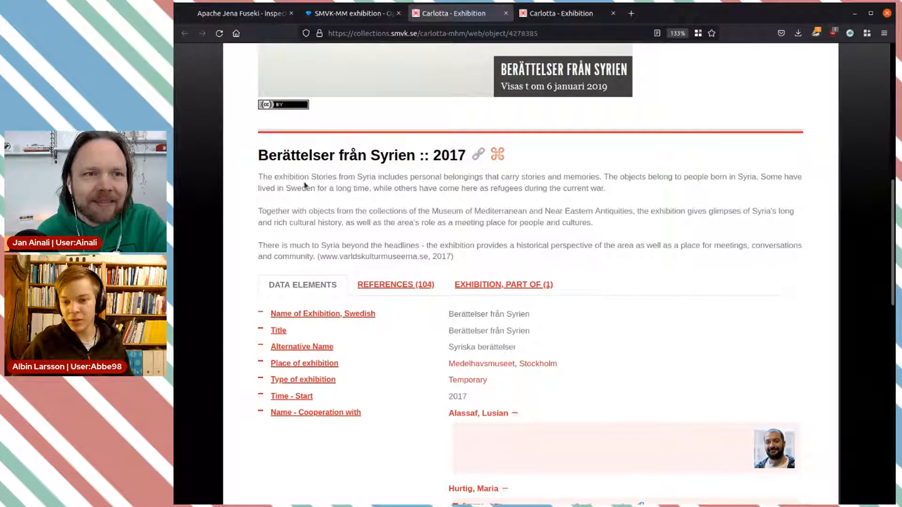
Copy the English title "Stories from Syria" from the description of the Berättelser från Syrien record
{"action": "left_click_drag", "start_coordinate": [259, 180], "coordinate": [354, 176]}
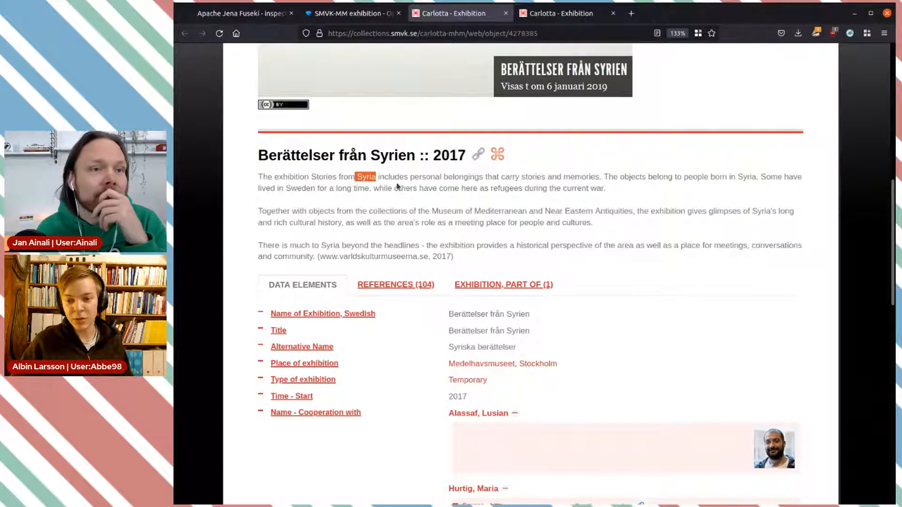
{"action": "left_click", "coordinate": [371, 176]}
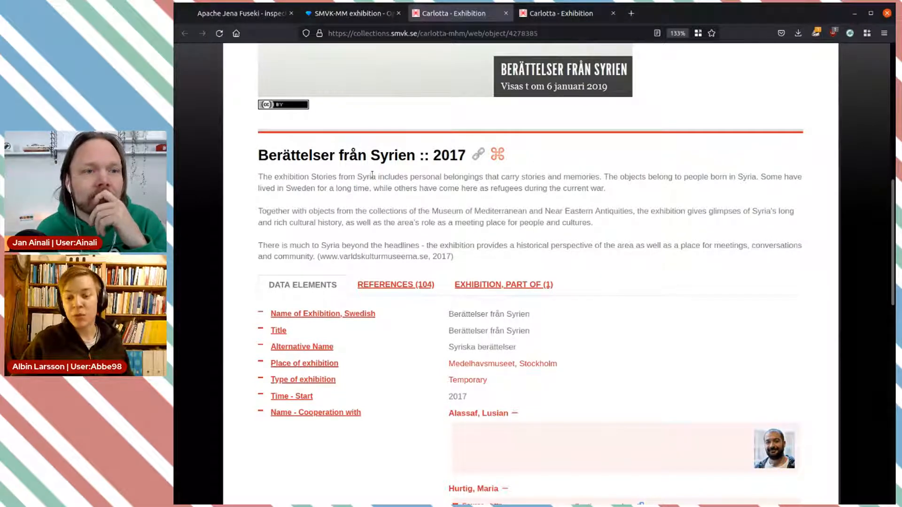
{"action": "left_click_drag", "start_coordinate": [376, 176], "coordinate": [310, 176]}
{"action": "key", "text": "ctrl+c"}
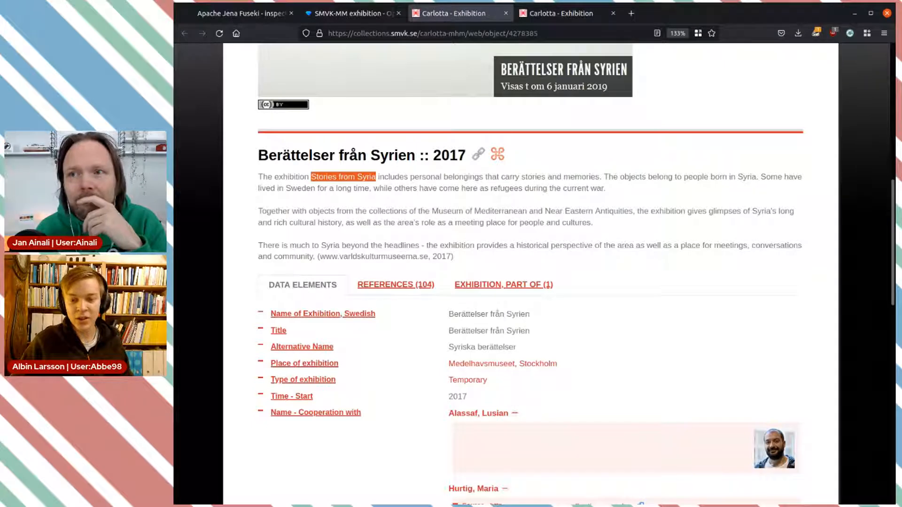
Return to the OpenRefine project and set row 26's titleEn to "Stories from Syria"
{"action": "left_click", "coordinate": [350, 13]}
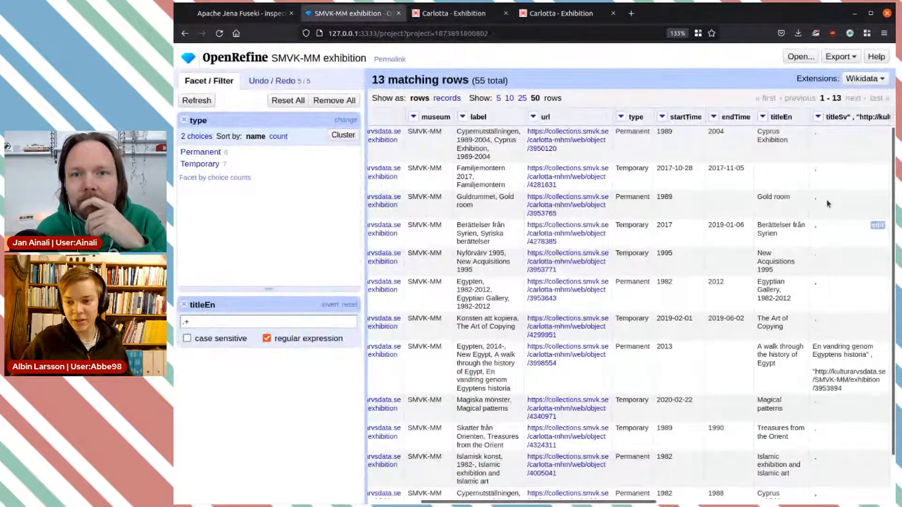
{"action": "left_click", "coordinate": [798, 226]}
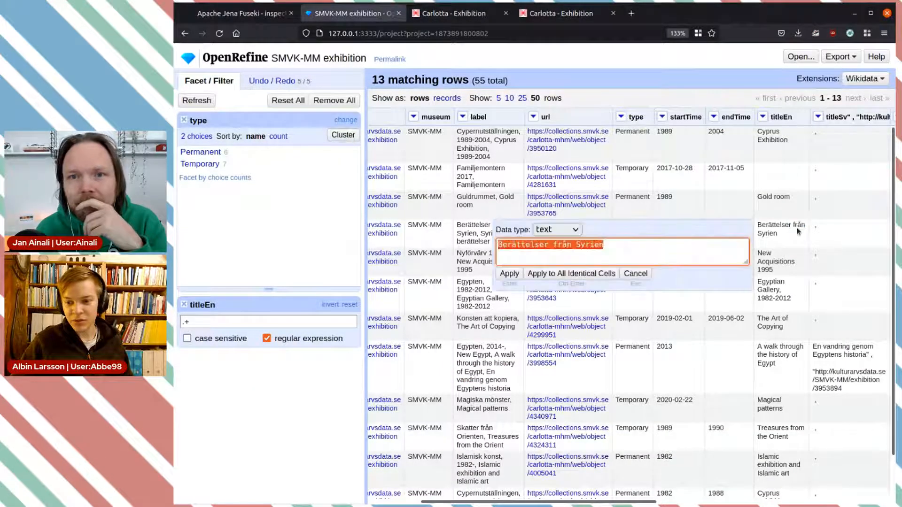
{"action": "key", "text": "ctrl+v"}
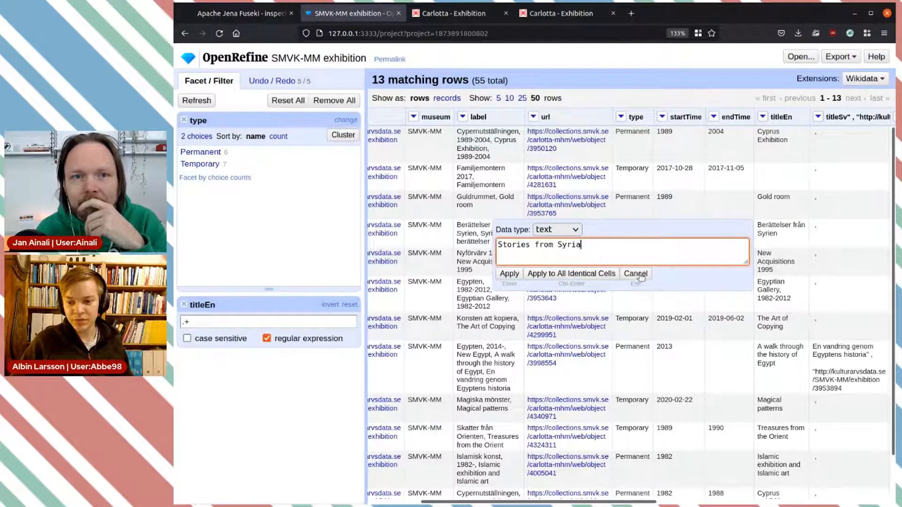
{"action": "left_click", "coordinate": [509, 274]}
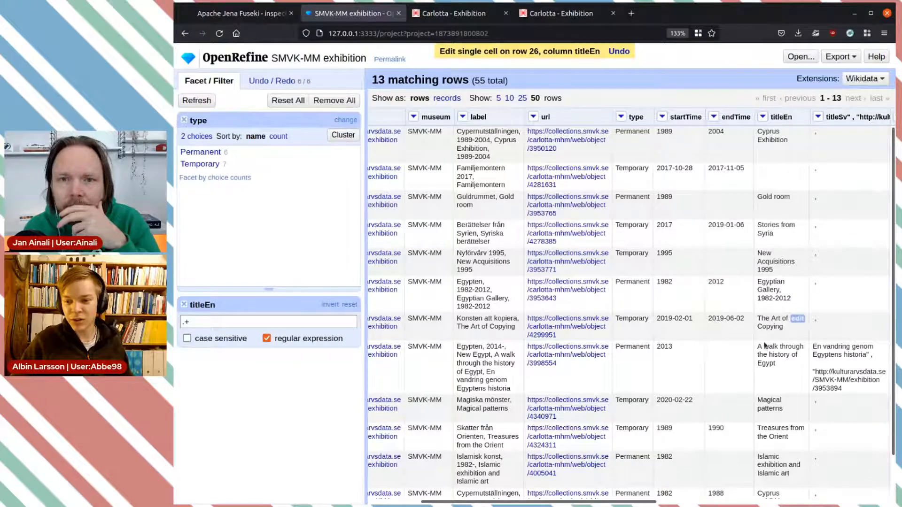
Search Wikidata for P1260 in a new browser tab
{"action": "scroll", "coordinate": [790, 352], "scroll_direction": "down", "scroll_amount": 1}
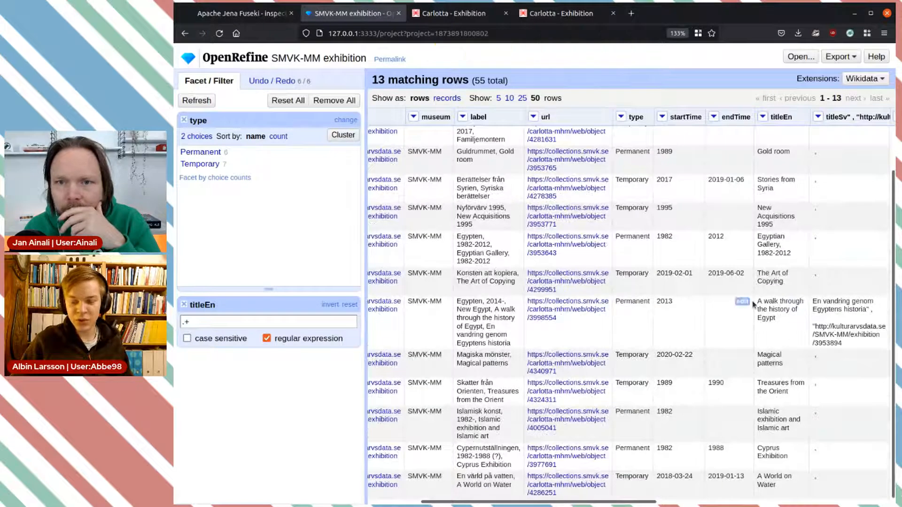
{"action": "left_click_drag", "start_coordinate": [642, 502], "coordinate": [553, 499]}
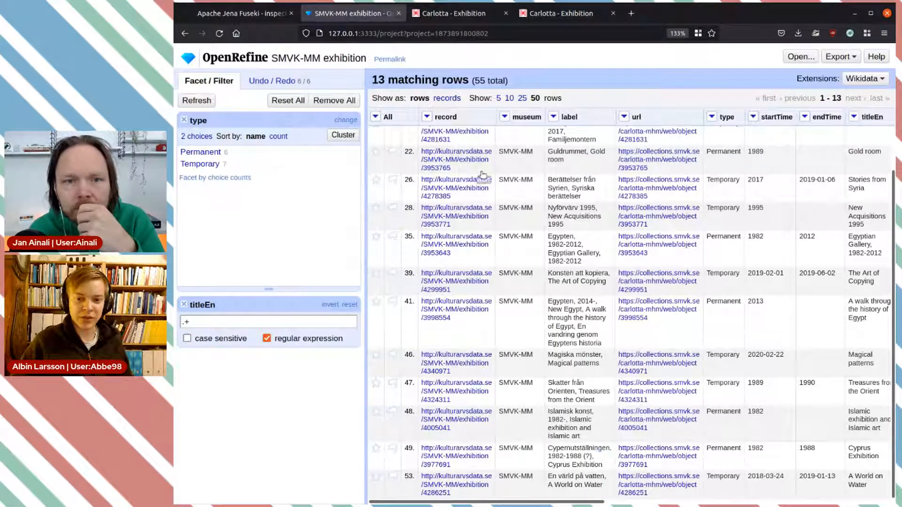
{"action": "scroll", "coordinate": [456, 162], "scroll_direction": "up", "scroll_amount": 2}
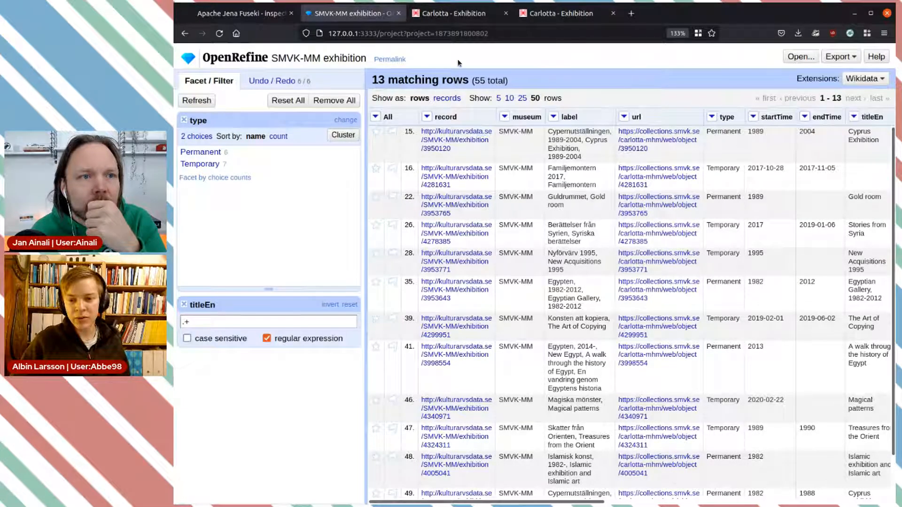
{"action": "left_click", "coordinate": [632, 15]}
{"action": "type", "text": "wd P"}
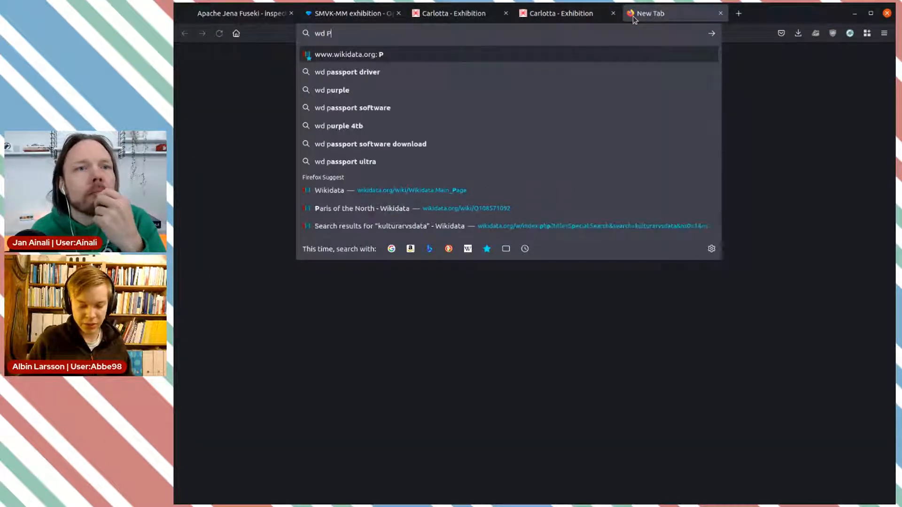
{"action": "type", "text": "1260"}
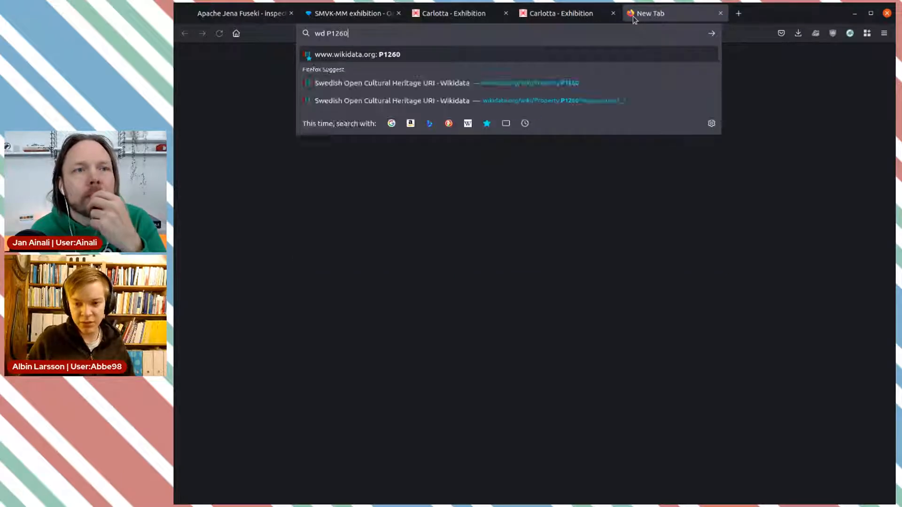
{"action": "key", "text": "Return"}
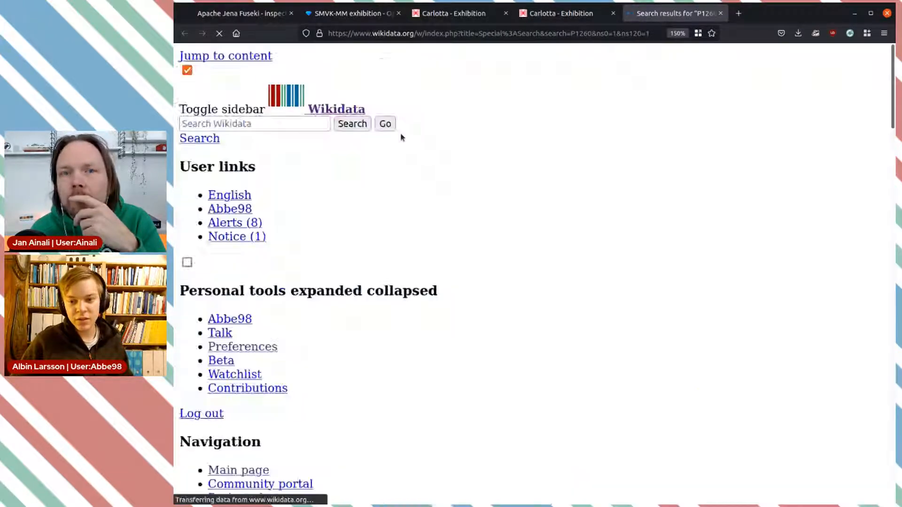
Restrict the Wikidata search for P1260 to properties and open the Swedish Open Cultural Heritage URI property
{"action": "scroll", "coordinate": [603, 324], "scroll_direction": "down", "scroll_amount": 3}
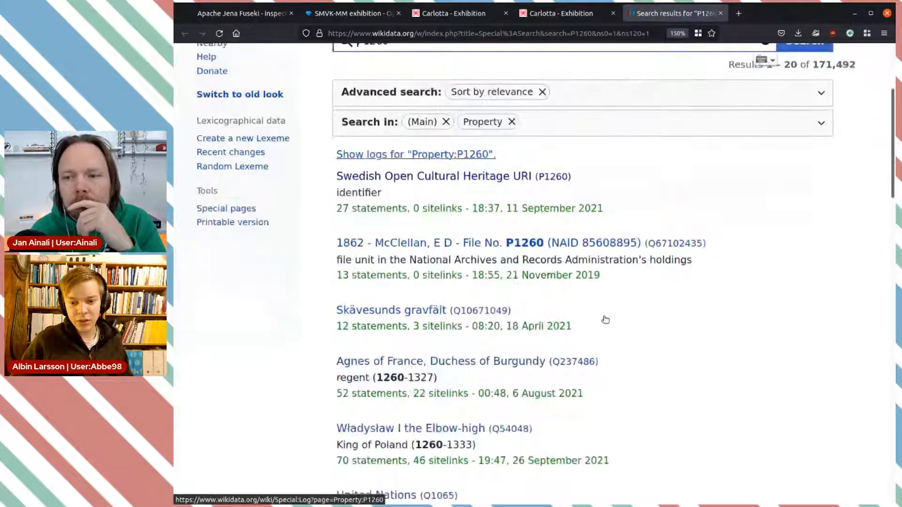
{"action": "scroll", "coordinate": [603, 316], "scroll_direction": "up", "scroll_amount": 3}
{"action": "left_click", "coordinate": [446, 287]}
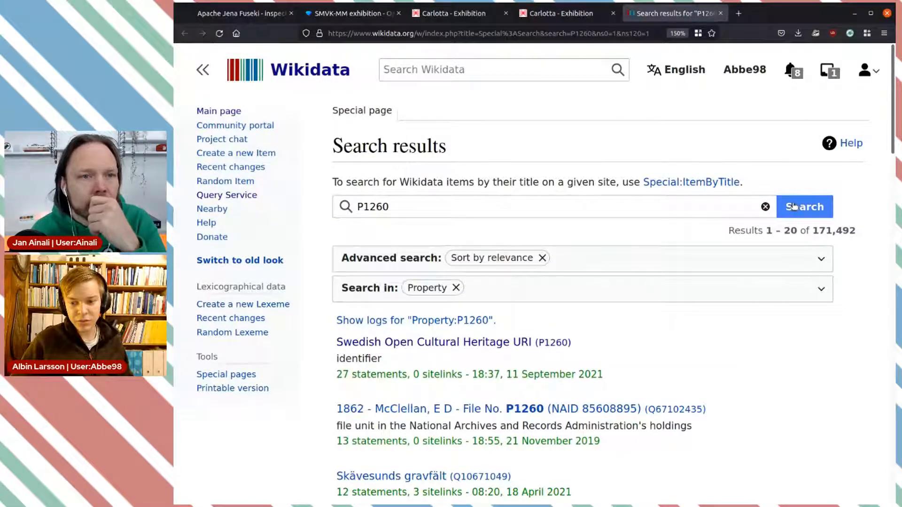
{"action": "left_click", "coordinate": [799, 207]}
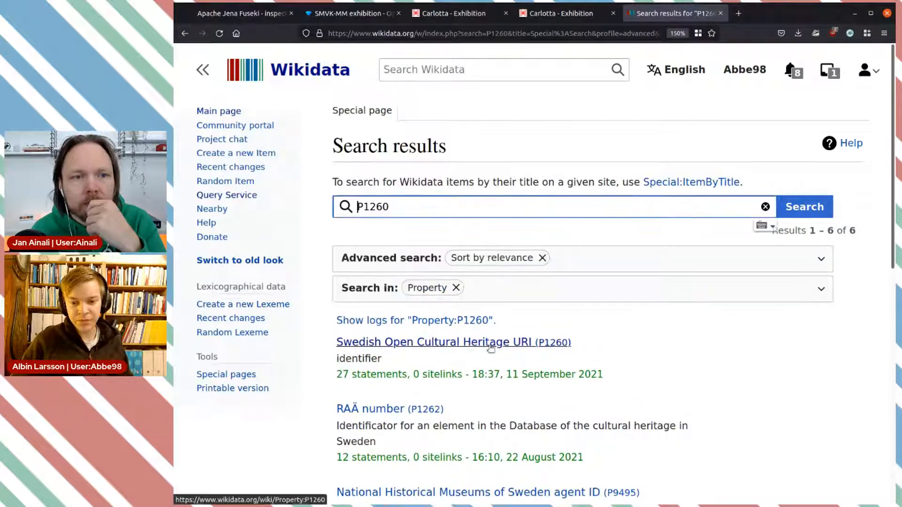
{"action": "left_click", "coordinate": [471, 346]}
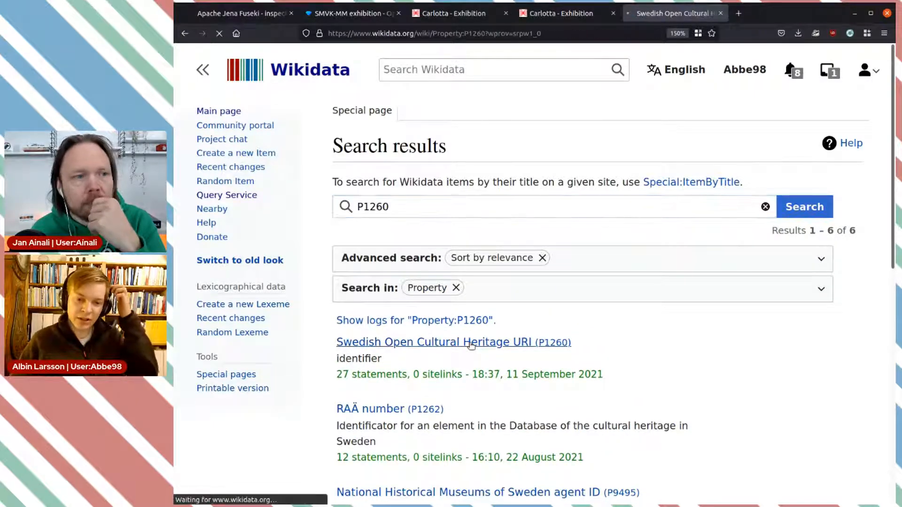
Examine the Wikidata property examples of P1260 for the format of their identifier values
{"action": "scroll", "coordinate": [542, 372], "scroll_direction": "down", "scroll_amount": 6}
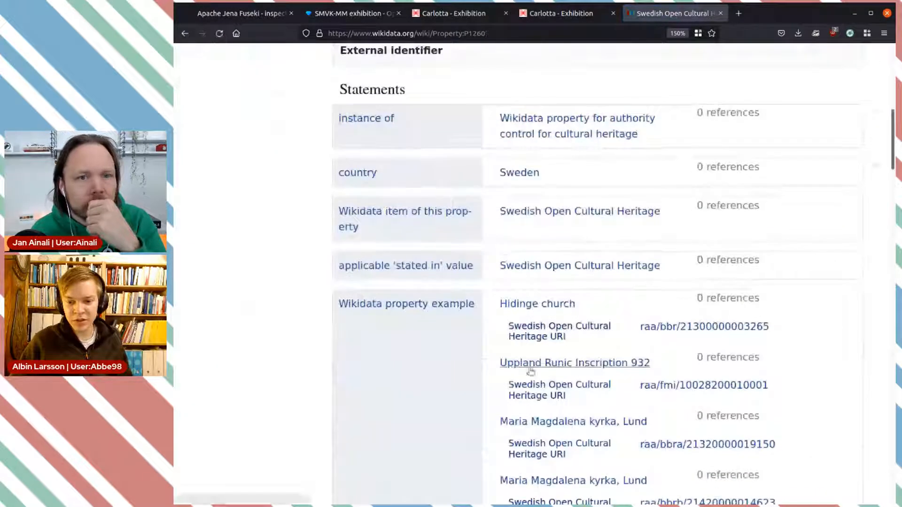
{"action": "scroll", "coordinate": [645, 214], "scroll_direction": "up", "scroll_amount": 3}
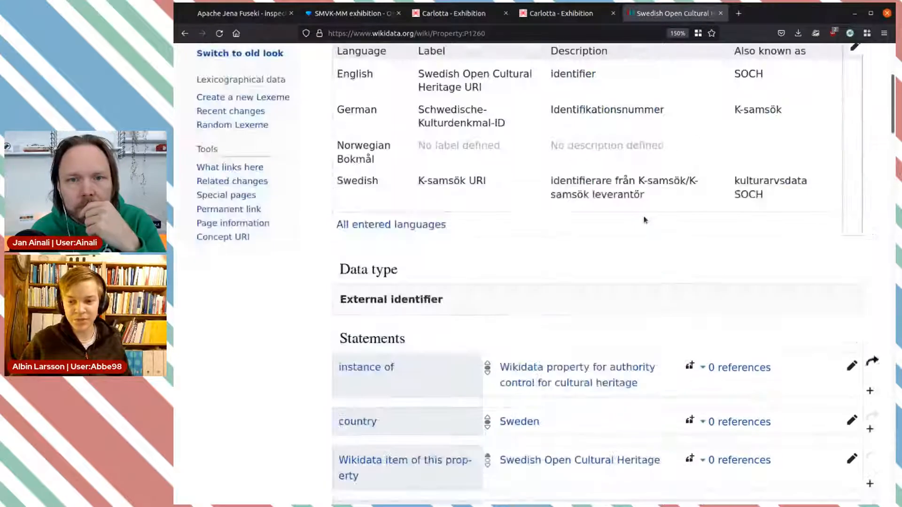
{"action": "scroll", "coordinate": [644, 218], "scroll_direction": "down", "scroll_amount": 7}
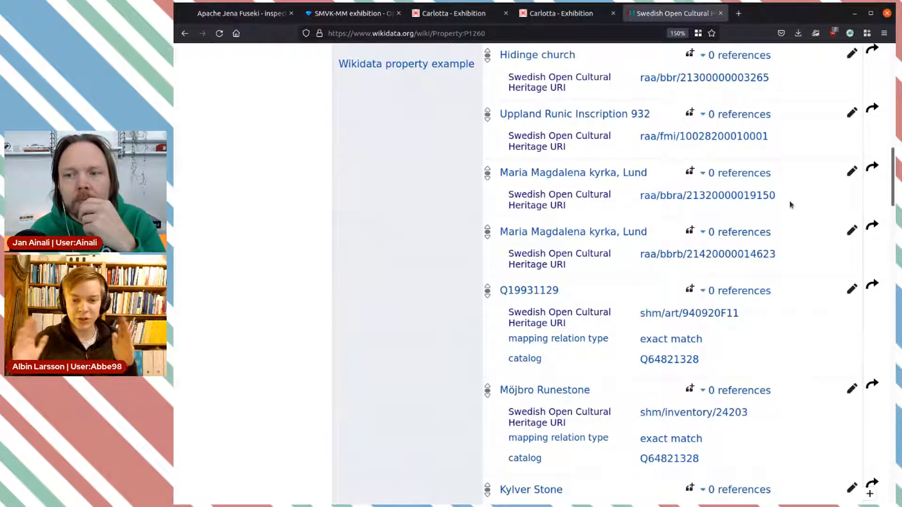
{"action": "left_click_drag", "start_coordinate": [791, 204], "coordinate": [638, 200]}
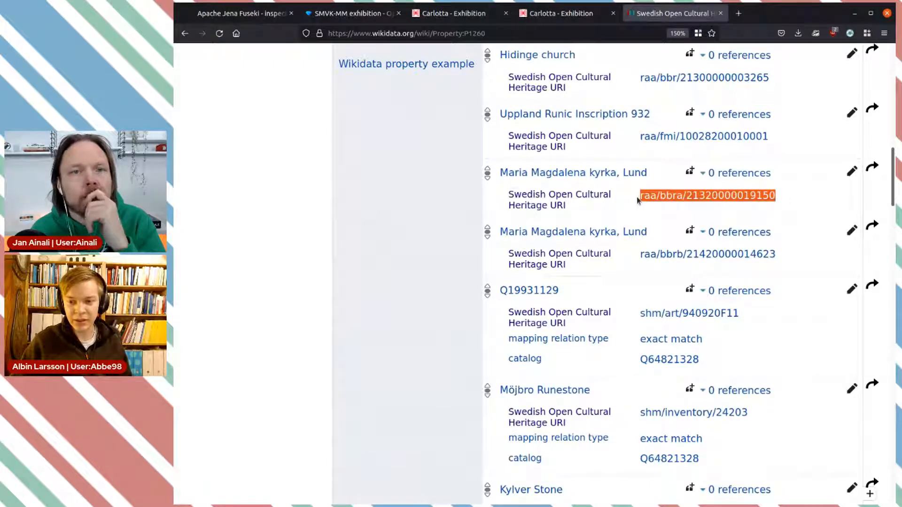
{"action": "left_click", "coordinate": [794, 210]}
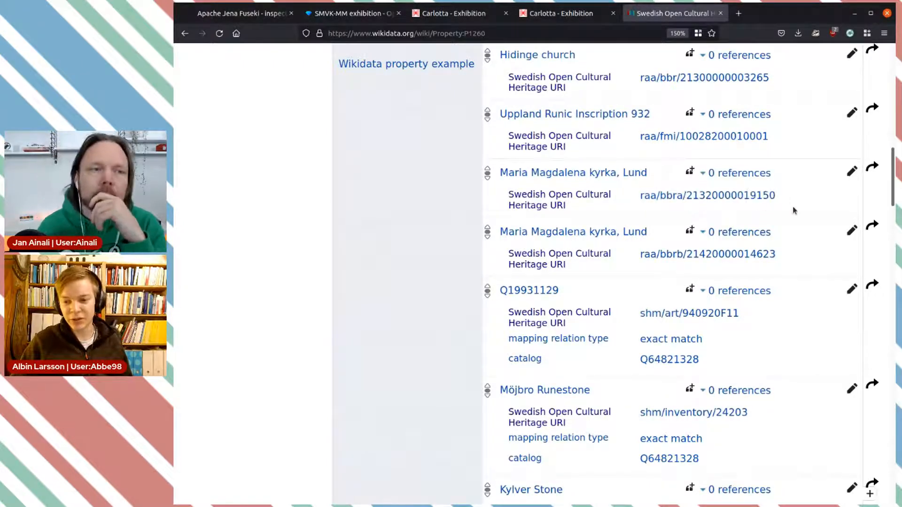
{"action": "scroll", "coordinate": [775, 277], "scroll_direction": "down", "scroll_amount": 6}
{"action": "scroll", "coordinate": [761, 254], "scroll_direction": "down", "scroll_amount": 6}
{"action": "scroll", "coordinate": [693, 334], "scroll_direction": "up", "scroll_amount": 5}
{"action": "left_click_drag", "start_coordinate": [745, 276], "coordinate": [639, 279]}
{"action": "left_click", "coordinate": [787, 292]}
{"action": "scroll", "coordinate": [788, 295], "scroll_direction": "up", "scroll_amount": 5}
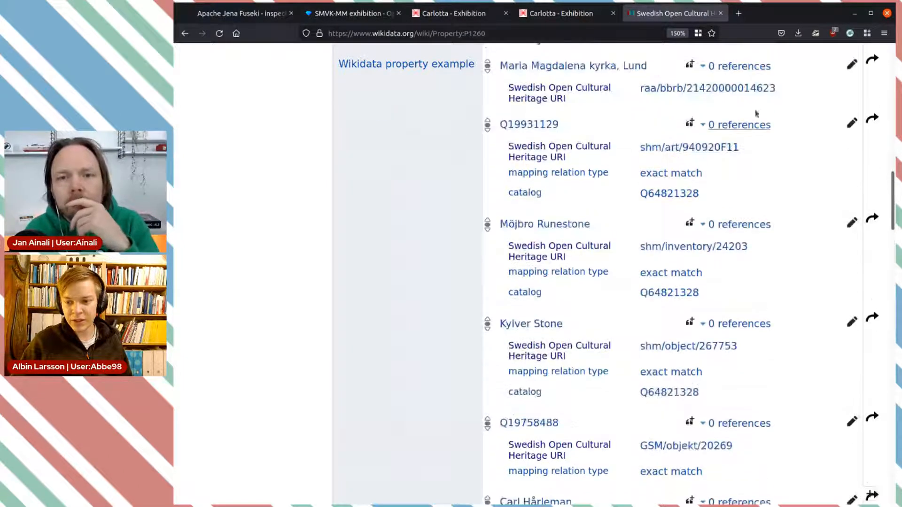
{"action": "scroll", "coordinate": [704, 94], "scroll_direction": "up", "scroll_amount": 3}
{"action": "scroll", "coordinate": [747, 291], "scroll_direction": "down", "scroll_amount": 8}
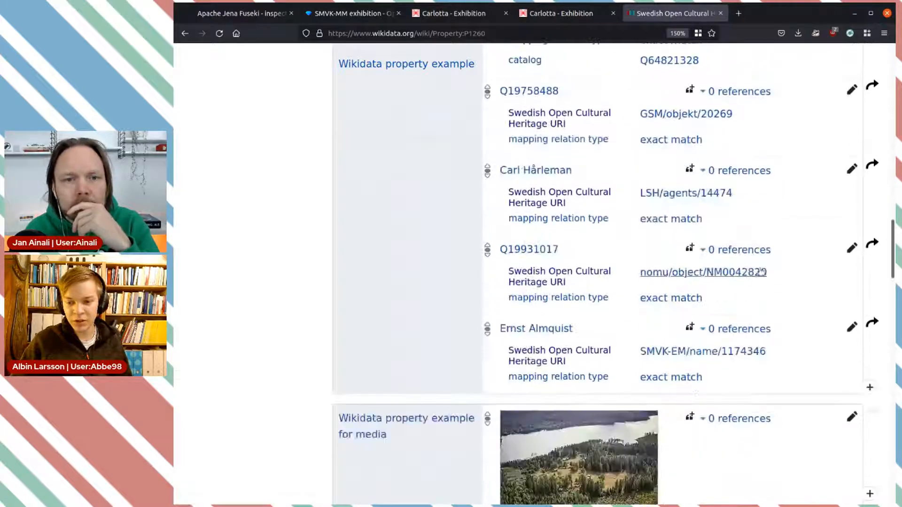
Check the media examples and formatter URLs on the P1260 property page
{"action": "scroll", "coordinate": [756, 270], "scroll_direction": "down", "scroll_amount": 5}
{"action": "scroll", "coordinate": [714, 355], "scroll_direction": "down", "scroll_amount": 5}
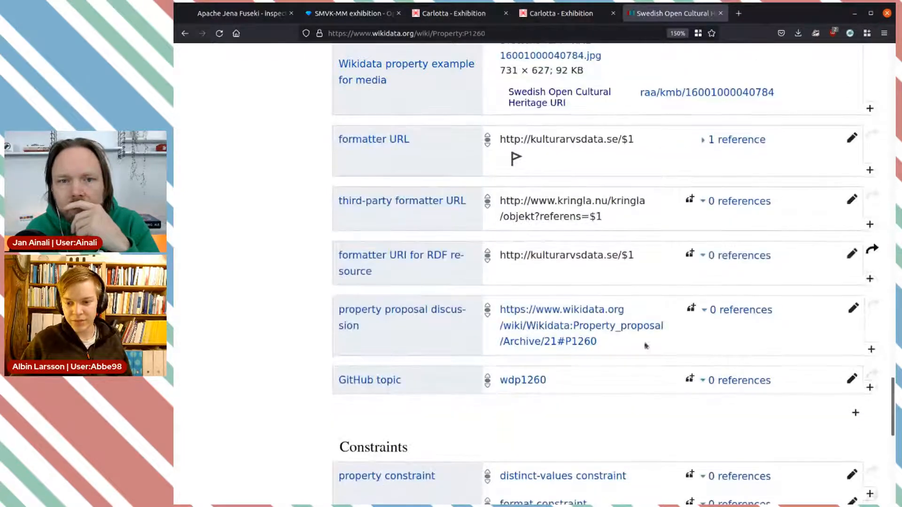
{"action": "scroll", "coordinate": [733, 429], "scroll_direction": "down", "scroll_amount": 5}
{"action": "scroll", "coordinate": [689, 377], "scroll_direction": "up", "scroll_amount": 10}
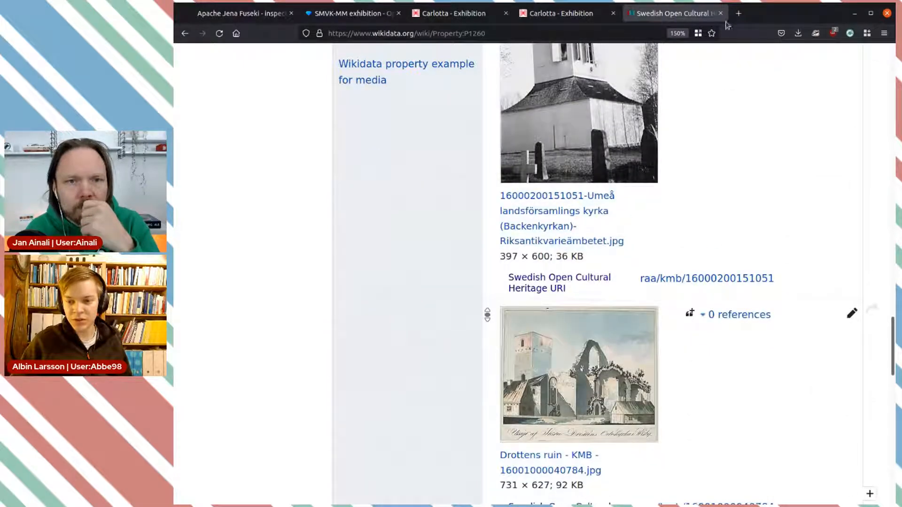
{"action": "scroll", "coordinate": [672, 201], "scroll_direction": "up", "scroll_amount": 5}
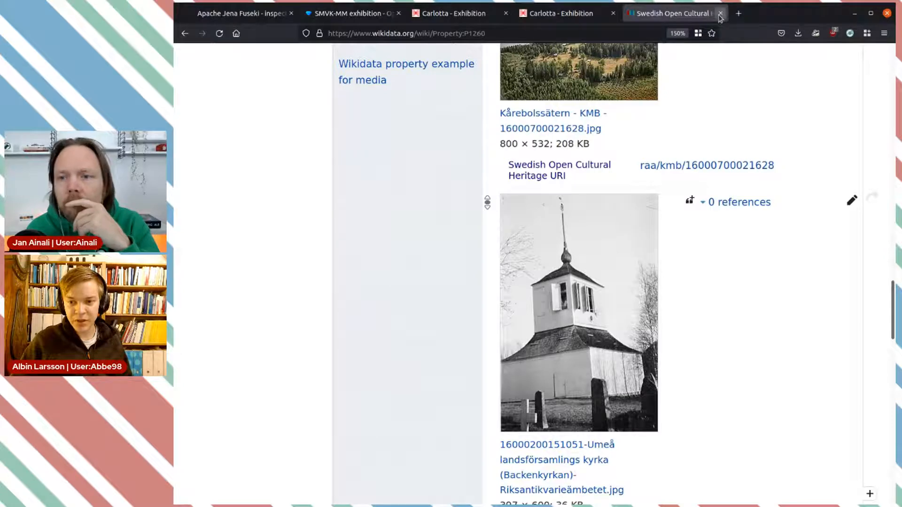
Close the Wikidata property page and return to the SMVK-MM exhibition project in OpenRefine
{"action": "left_click", "coordinate": [720, 14]}
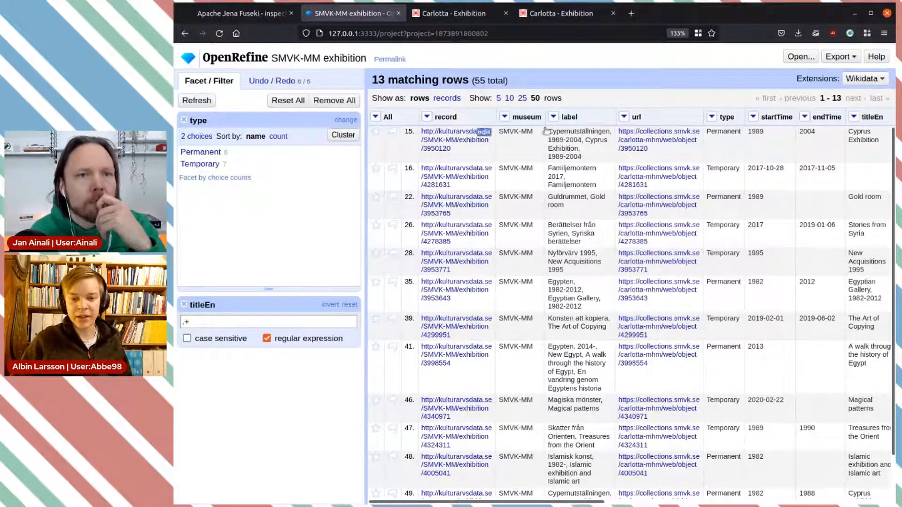
{"action": "left_click", "coordinate": [426, 119]}
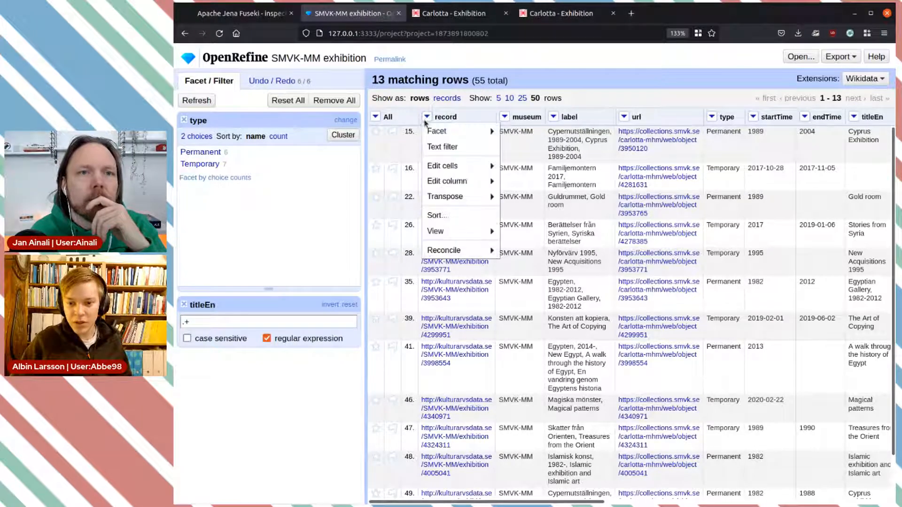
{"action": "mouse_move", "coordinate": [451, 181]}
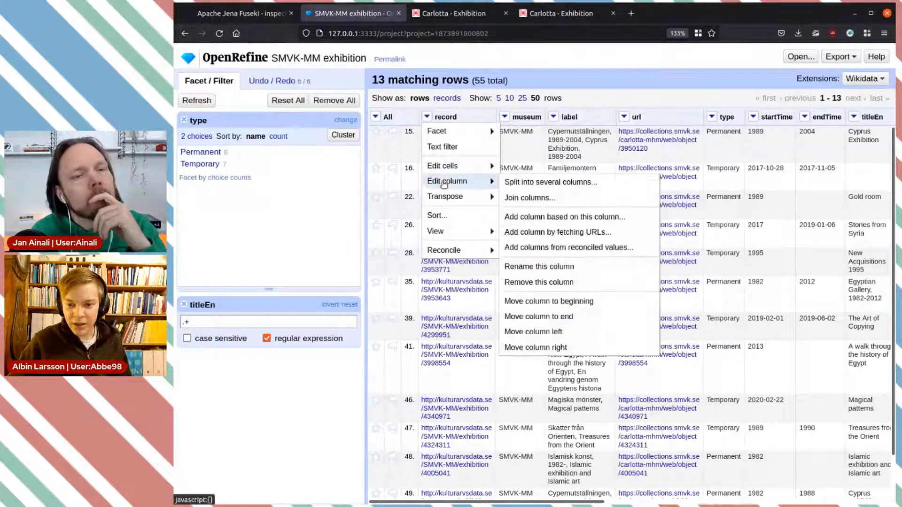
{"action": "left_click", "coordinate": [533, 184]}
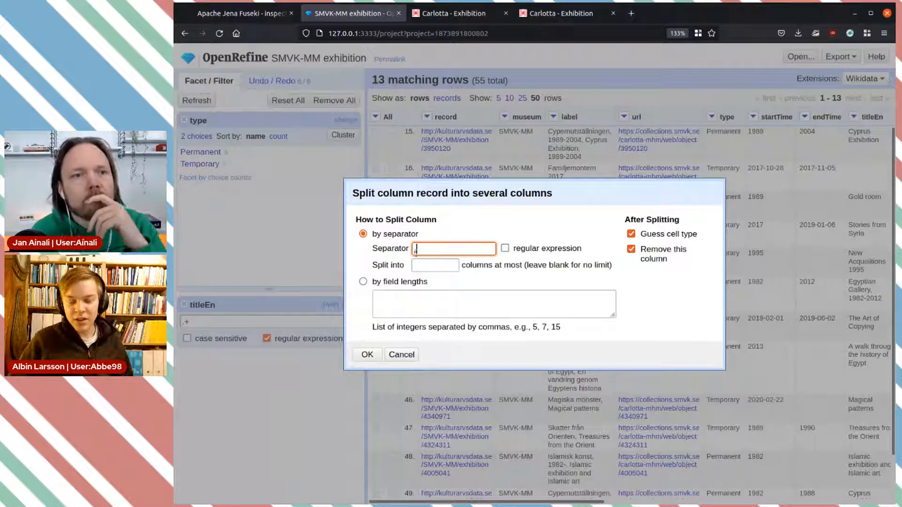
{"action": "left_click", "coordinate": [400, 282]}
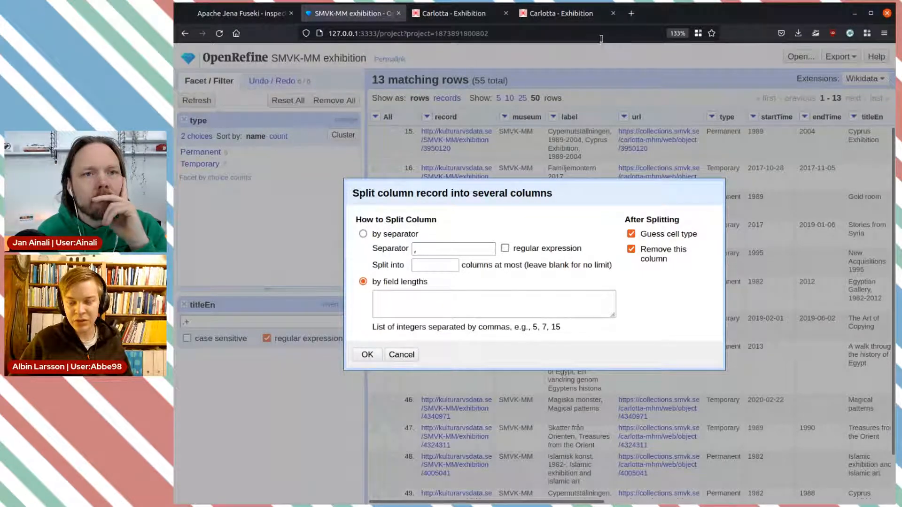
{"action": "left_click", "coordinate": [398, 355]}
{"action": "left_click_drag", "start_coordinate": [465, 215], "coordinate": [424, 200]}
{"action": "key", "text": "ctrl+c"}
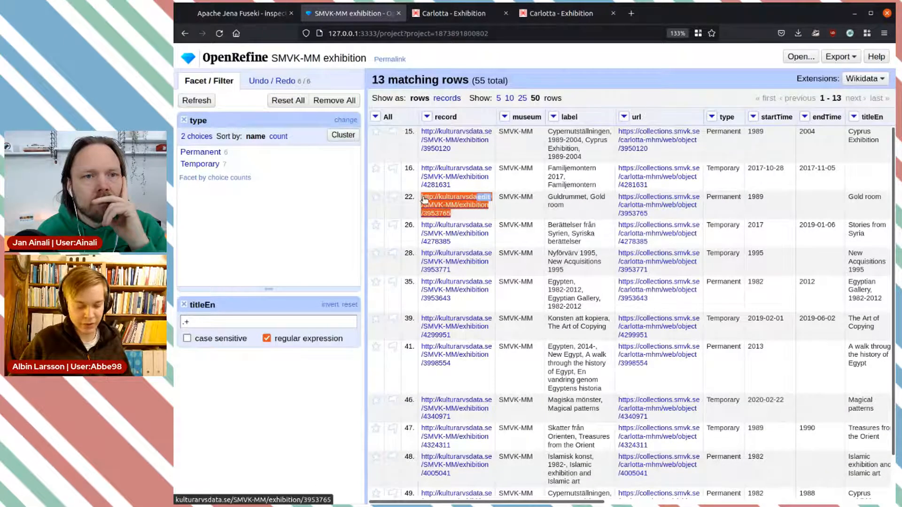
{"action": "left_click", "coordinate": [428, 118]}
{"action": "mouse_move", "coordinate": [443, 130]}
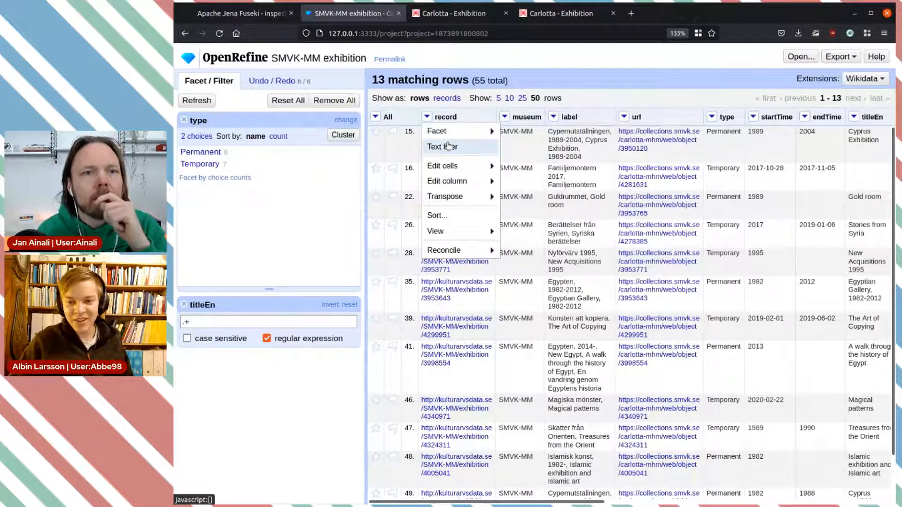
{"action": "mouse_move", "coordinate": [454, 184]}
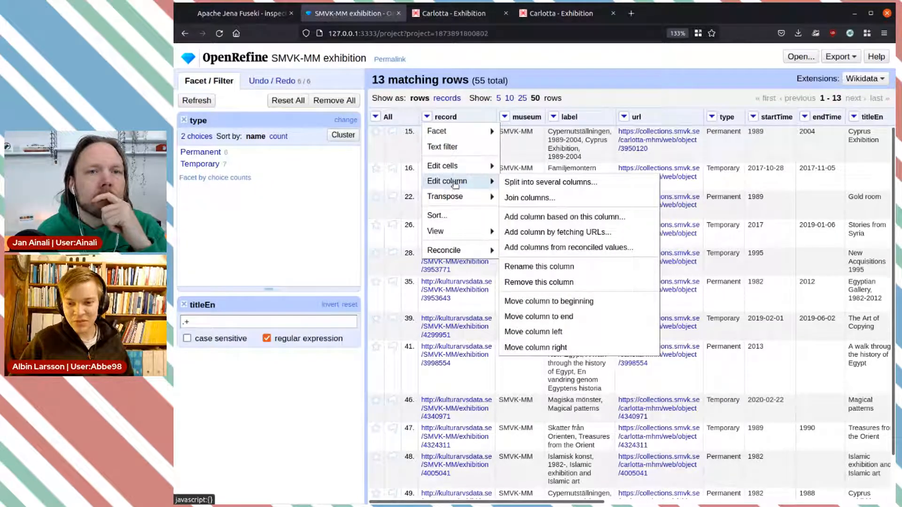
{"action": "left_click", "coordinate": [527, 183]}
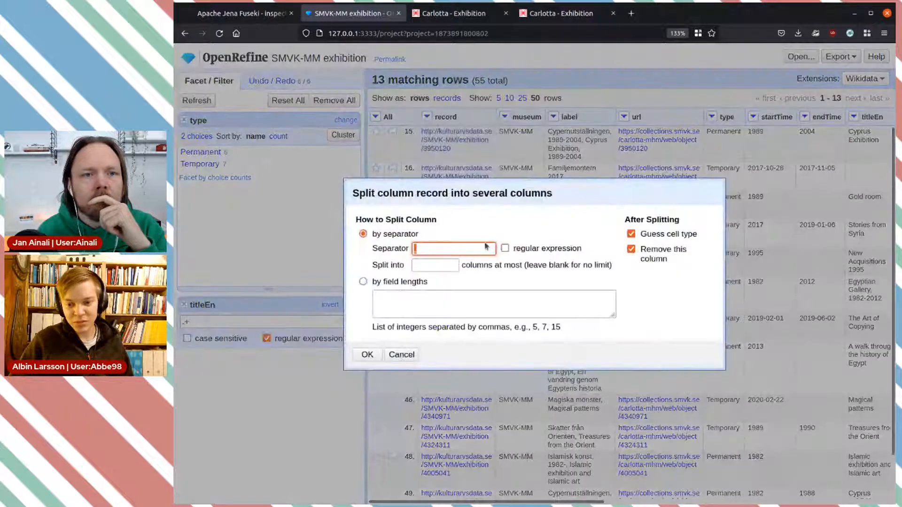
{"action": "left_click", "coordinate": [405, 281]}
{"action": "left_click", "coordinate": [403, 295]}
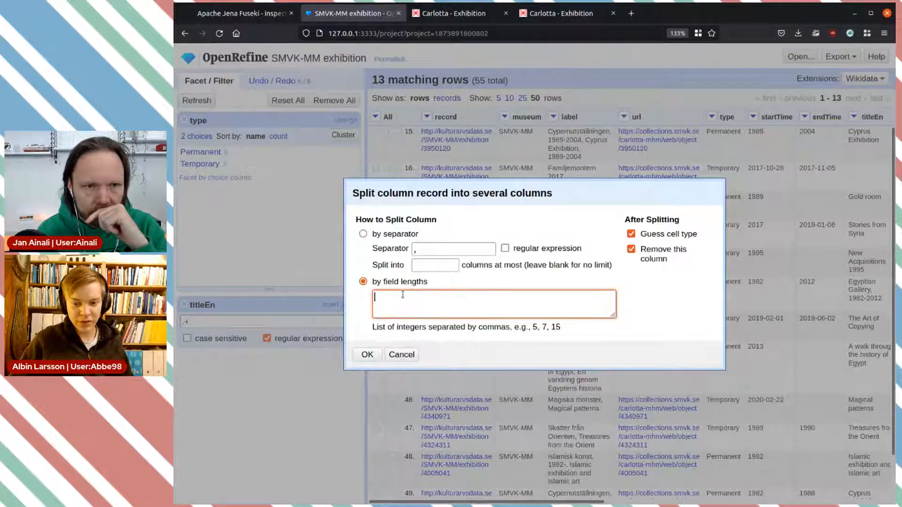
{"action": "key", "text": "ctrl+v"}
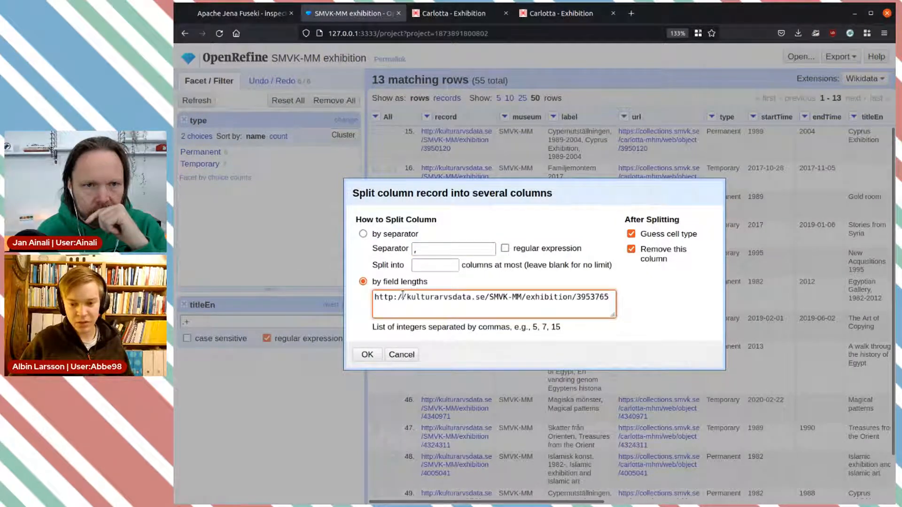
{"action": "left_click_drag", "start_coordinate": [490, 296], "coordinate": [637, 304]}
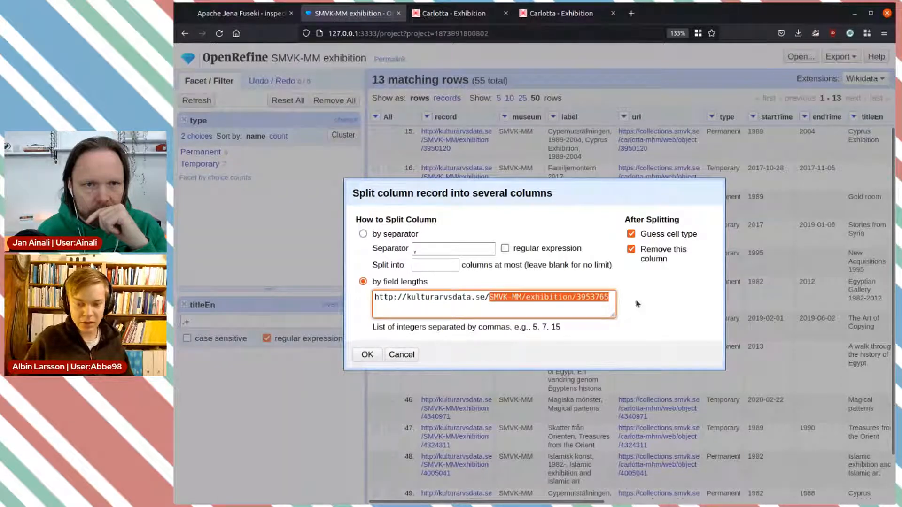
{"action": "key", "text": "BackSpace"}
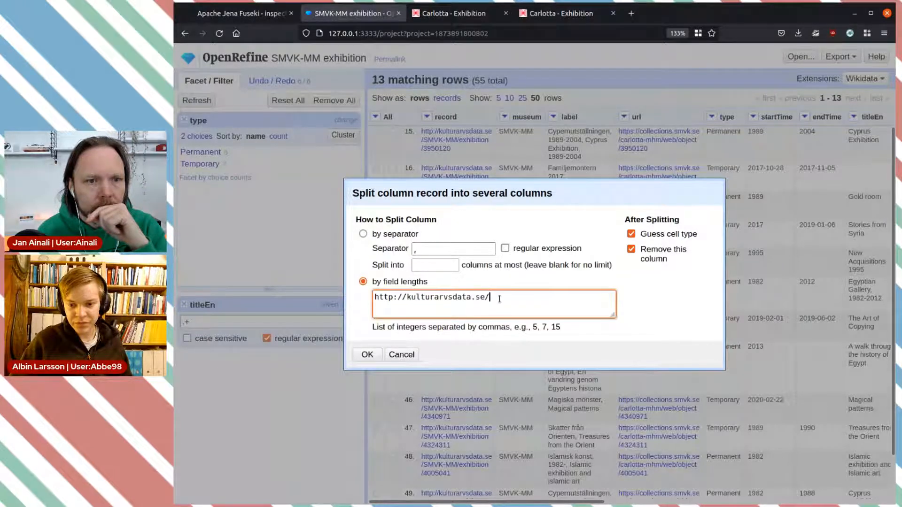
Count the characters of the URI prefix and try to split the record column by a field length of 23
{"action": "left_click_drag", "start_coordinate": [500, 299], "coordinate": [343, 301]}
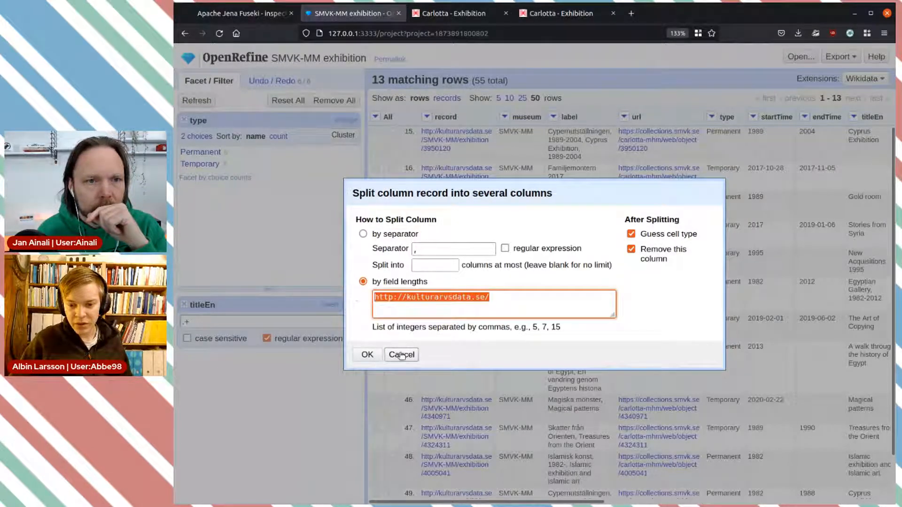
{"action": "left_click", "coordinate": [493, 299]}
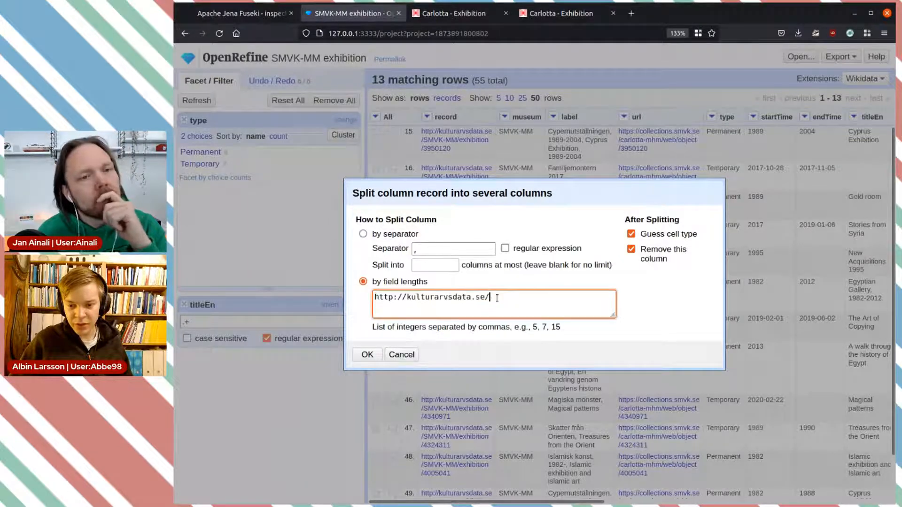
{"action": "left_click", "coordinate": [397, 298]}
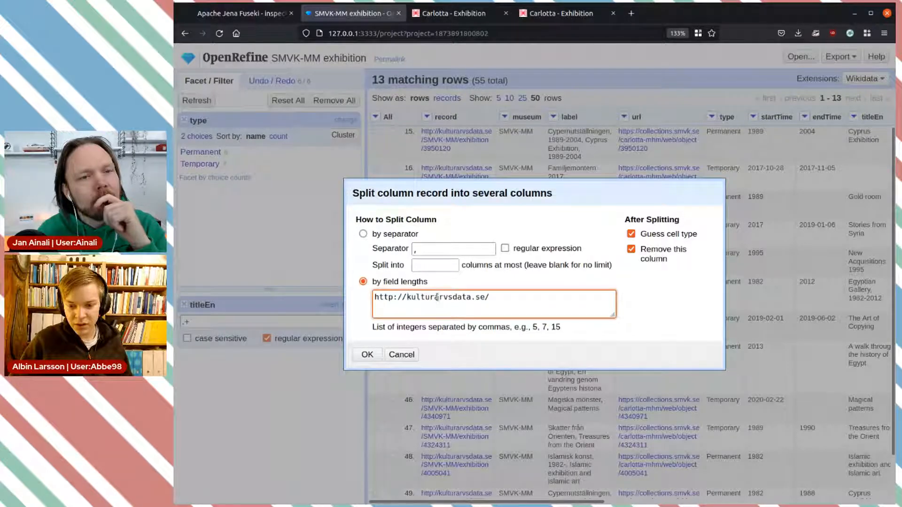
{"action": "left_click", "coordinate": [472, 298]}
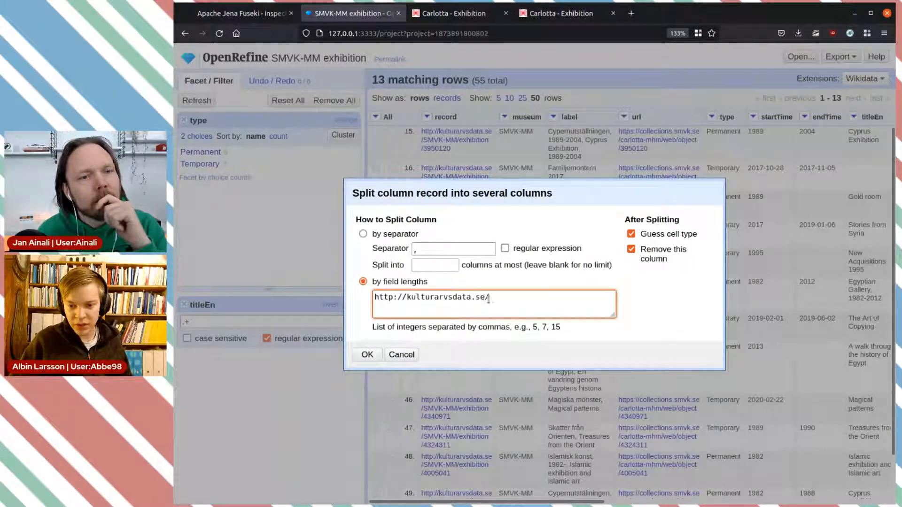
{"action": "key", "text": "ctrl+a"}
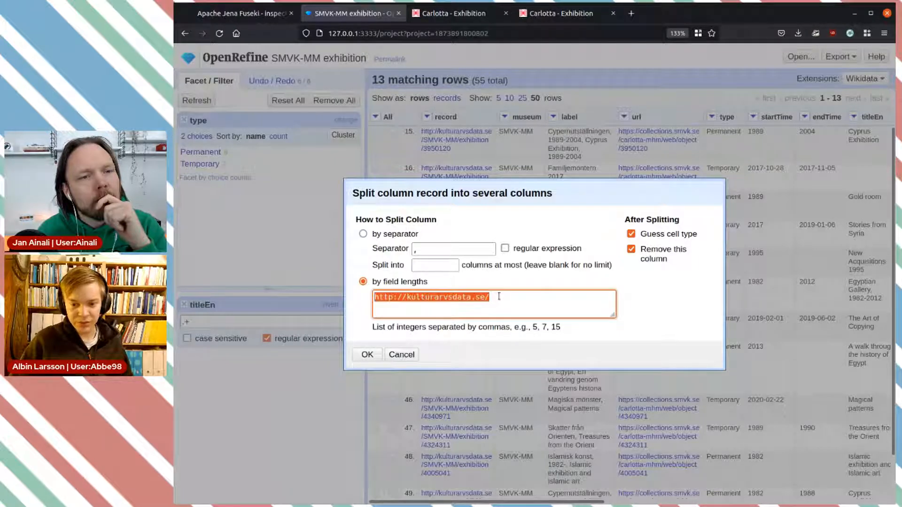
{"action": "type", "text": "23"}
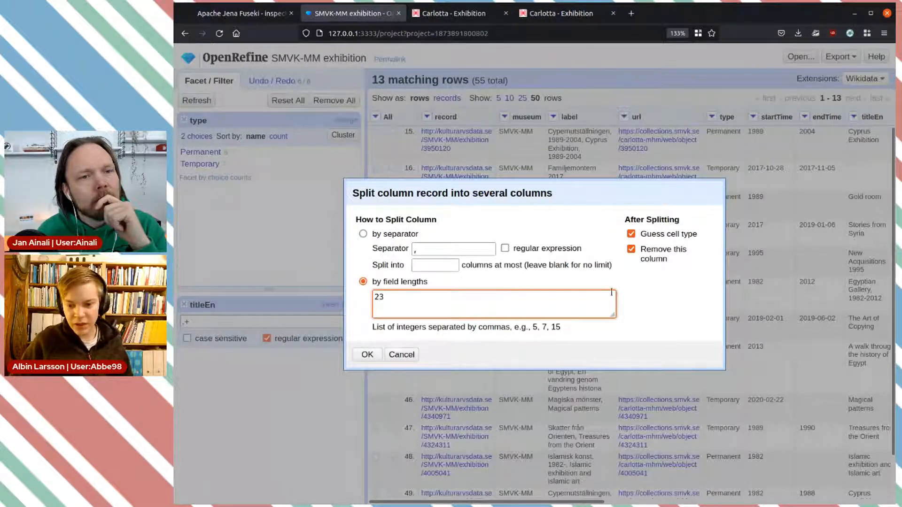
{"action": "left_click", "coordinate": [368, 355]}
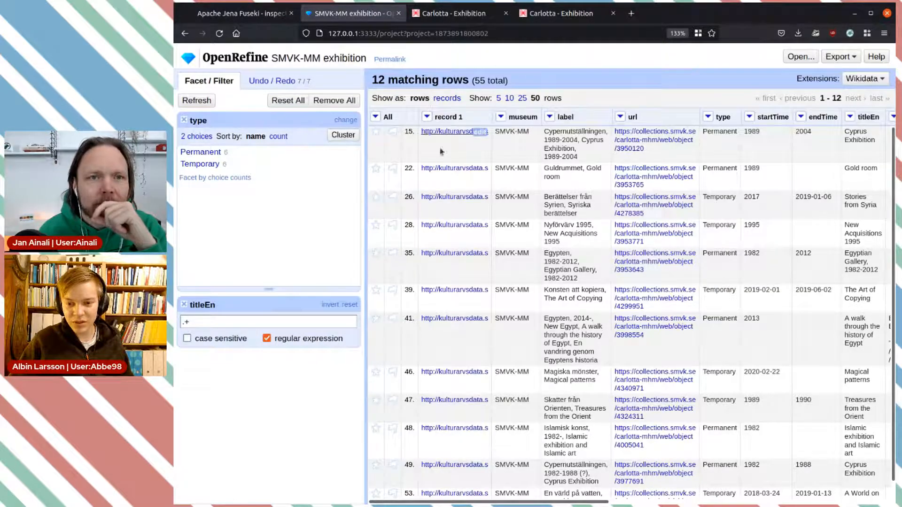
{"action": "left_click_drag", "start_coordinate": [504, 503], "coordinate": [486, 470]}
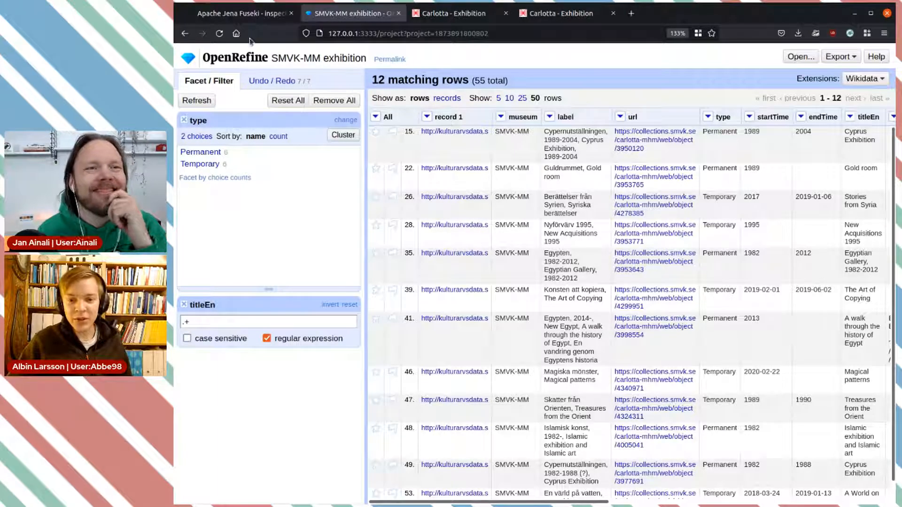
Undo the split of the record column by returning to the row 26 titleEn edit in the history
{"action": "left_click", "coordinate": [272, 82]}
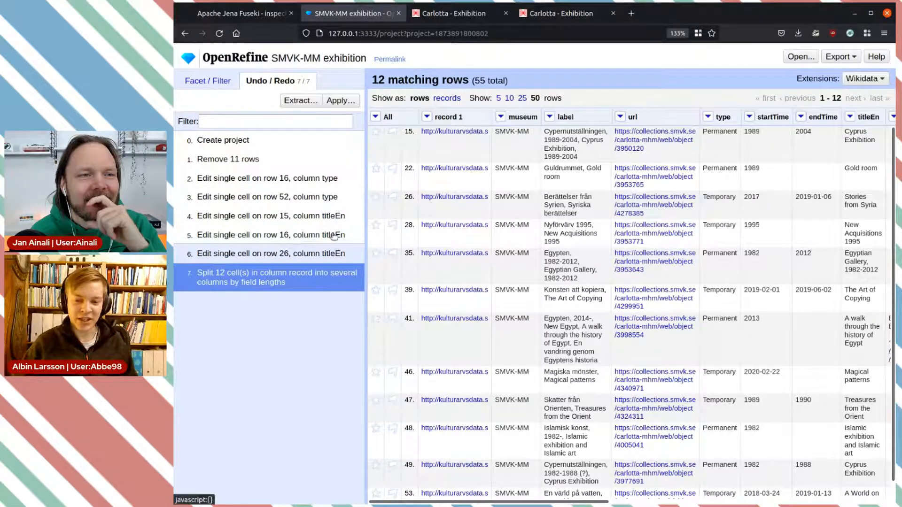
{"action": "left_click", "coordinate": [255, 253]}
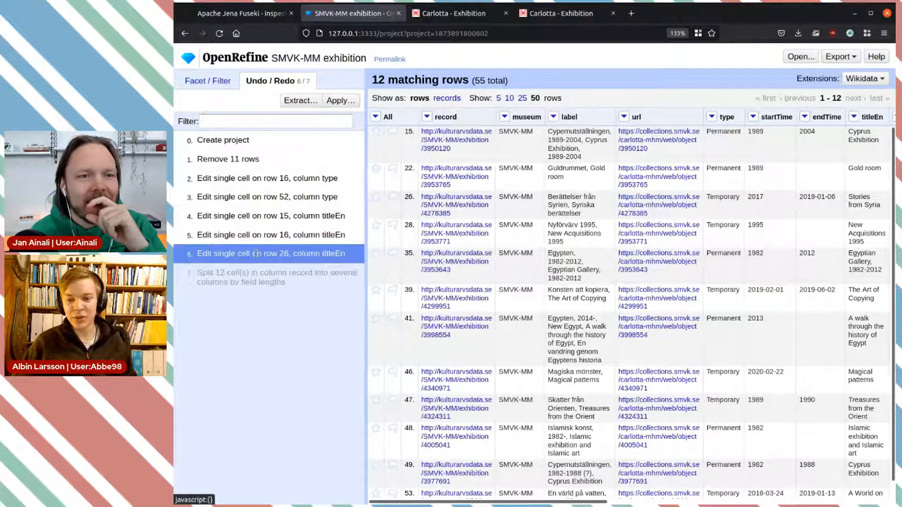
{"action": "left_click", "coordinate": [346, 103]}
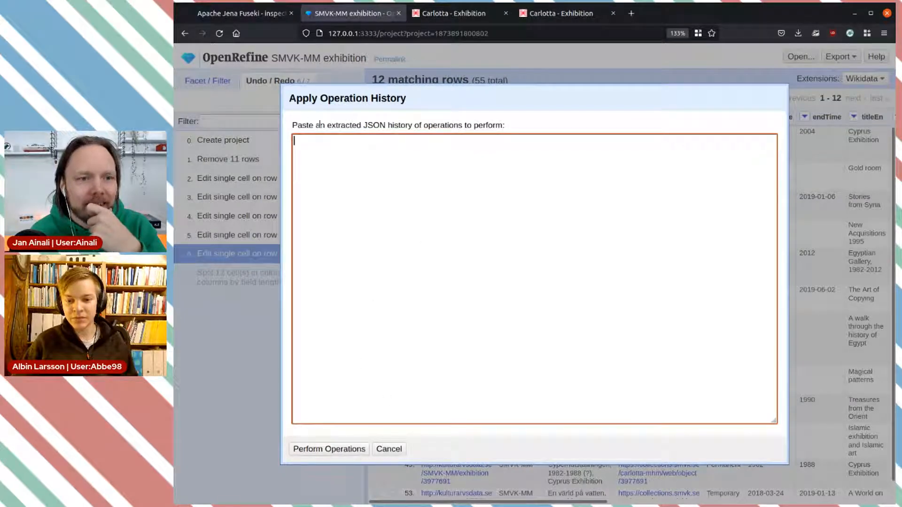
{"action": "left_click", "coordinate": [389, 448]}
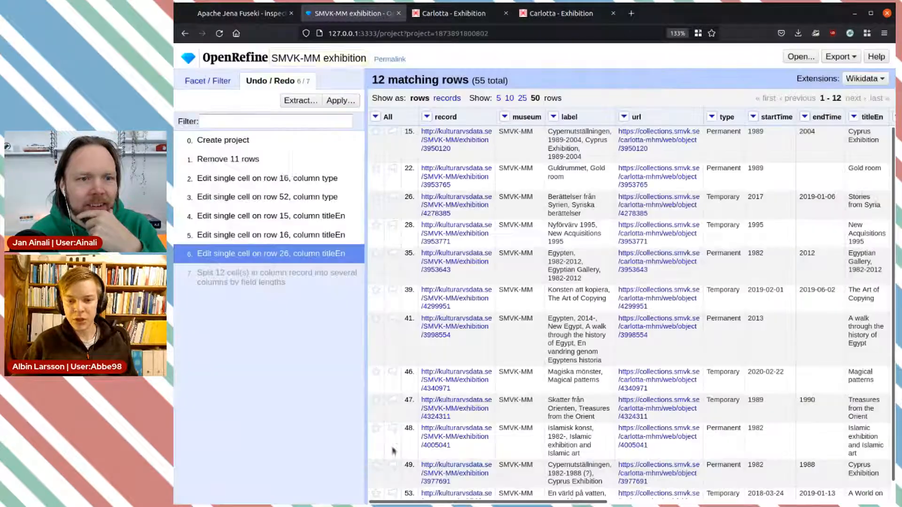
Open a custom text transform for the cells of the record column
{"action": "left_click", "coordinate": [203, 81]}
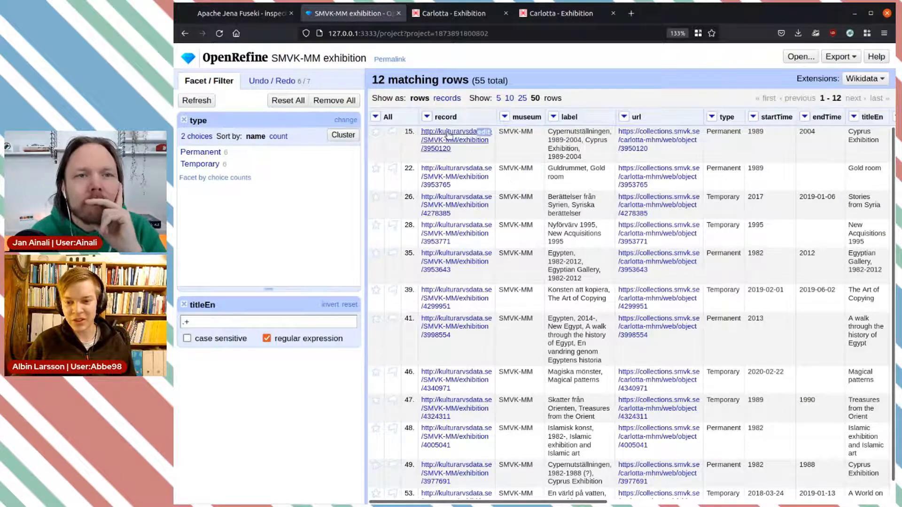
{"action": "left_click", "coordinate": [428, 116]}
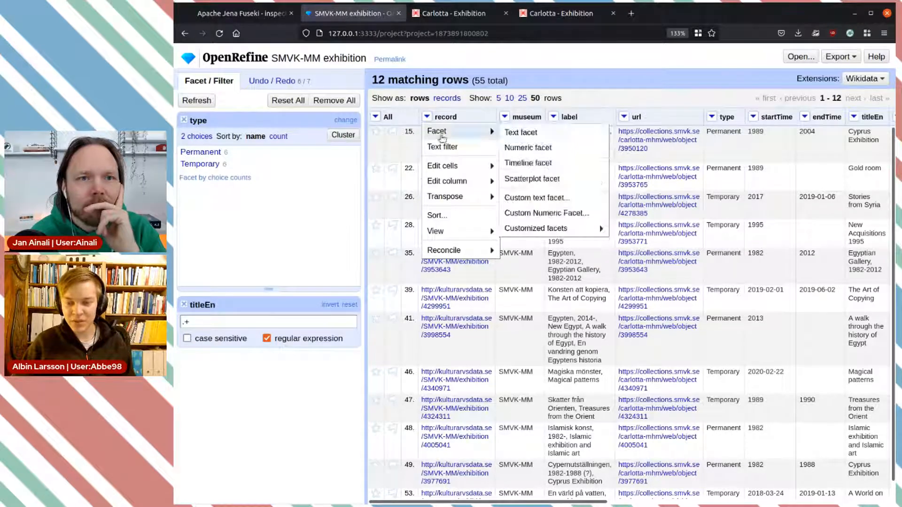
{"action": "mouse_move", "coordinate": [460, 183]}
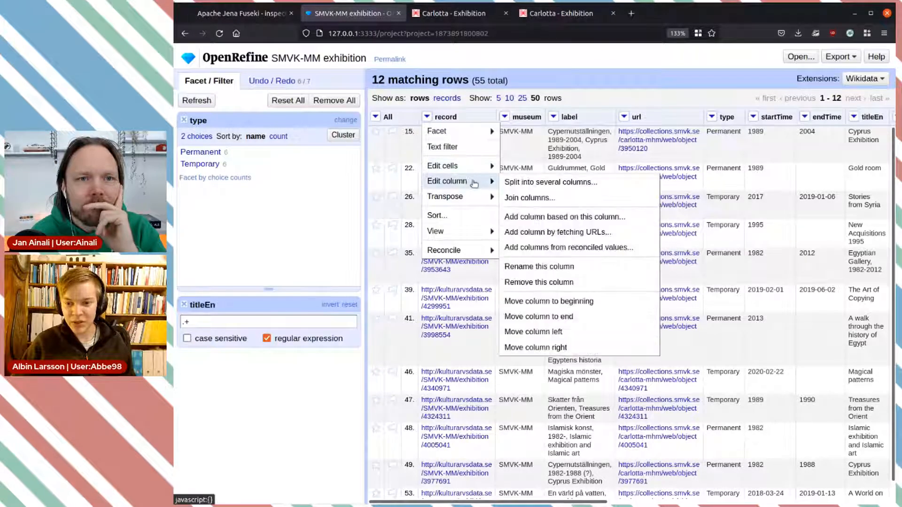
{"action": "mouse_move", "coordinate": [476, 170]}
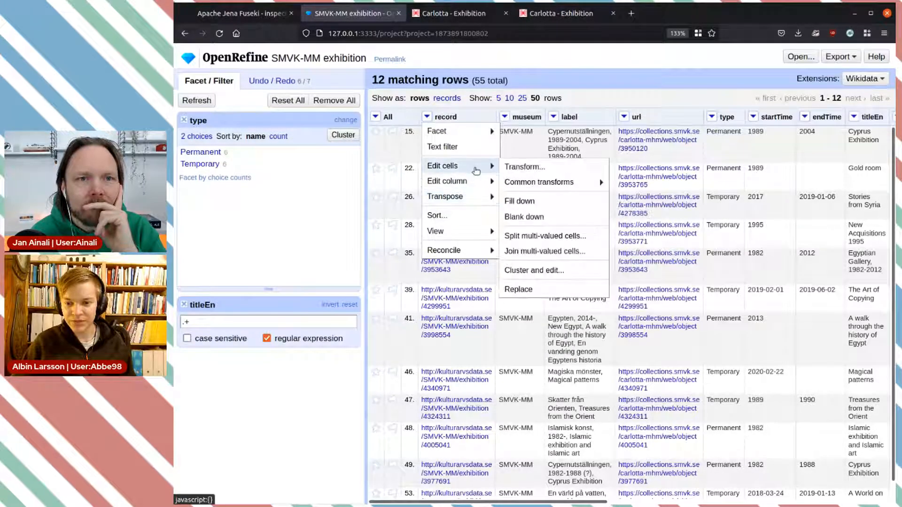
{"action": "left_click", "coordinate": [564, 168]}
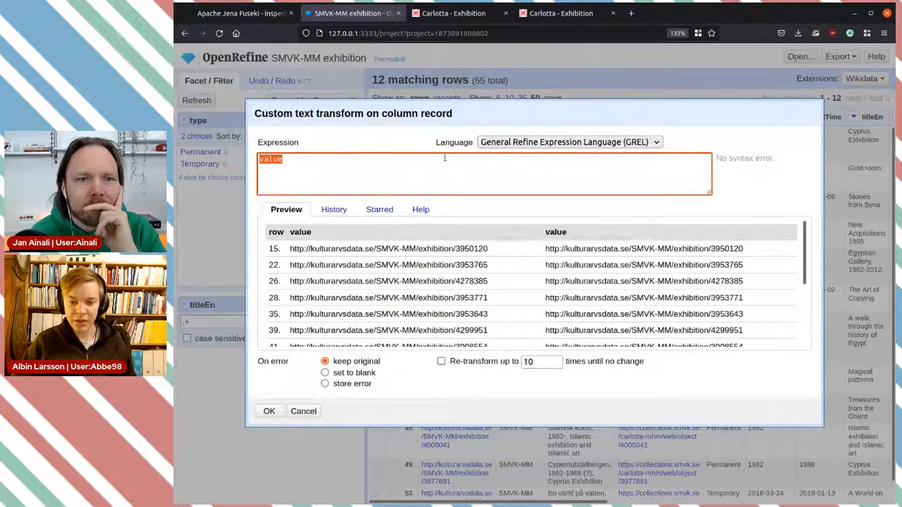
{"action": "left_click", "coordinate": [386, 165]}
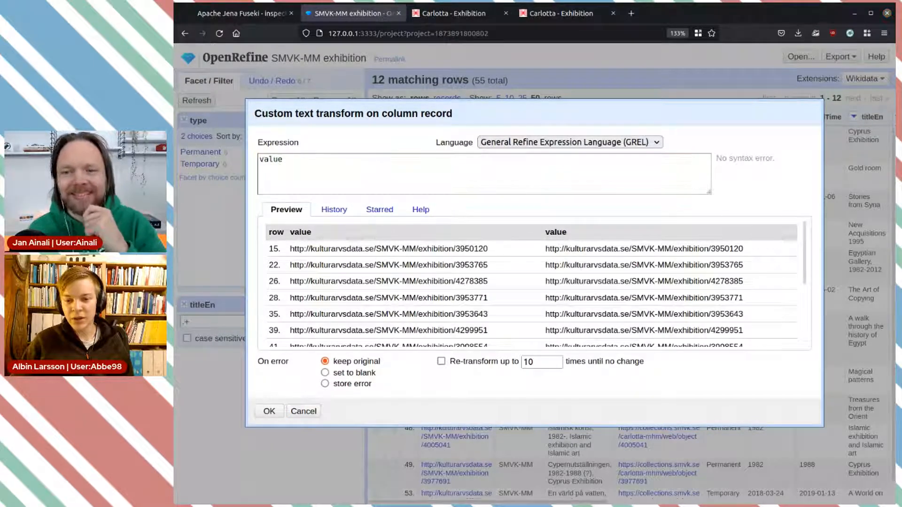
{"action": "left_click", "coordinate": [357, 185]}
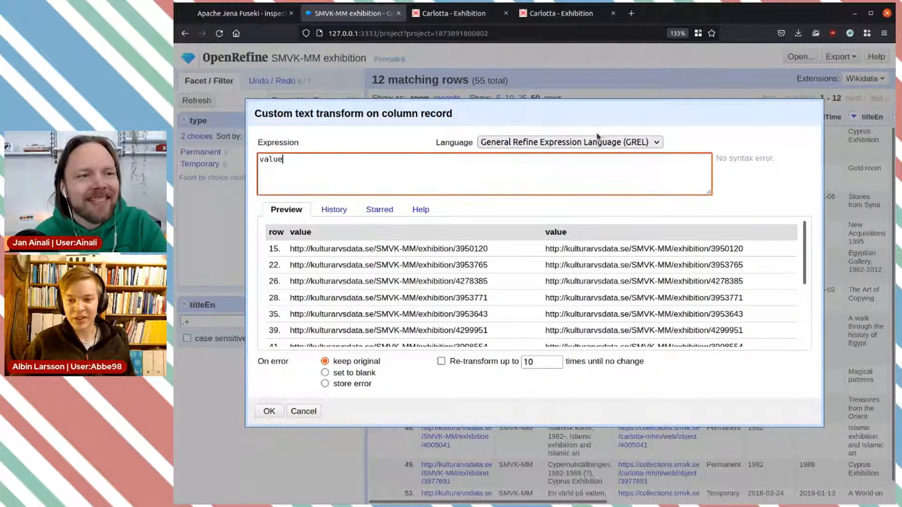
Set the transform's language to Python / Jython and its expression to "return value"
{"action": "left_click", "coordinate": [578, 145]}
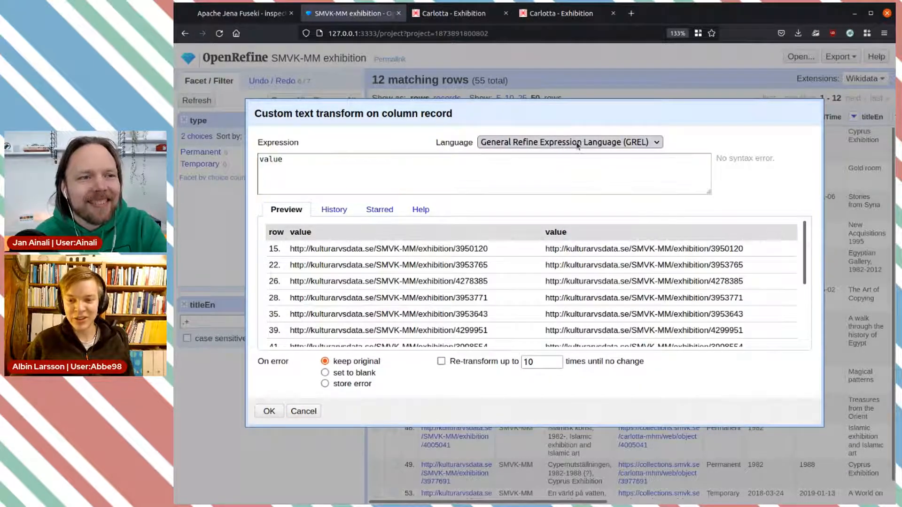
{"action": "left_click", "coordinate": [533, 173]}
{"action": "left_click", "coordinate": [407, 163]}
{"action": "key", "text": "ctrl+a"}
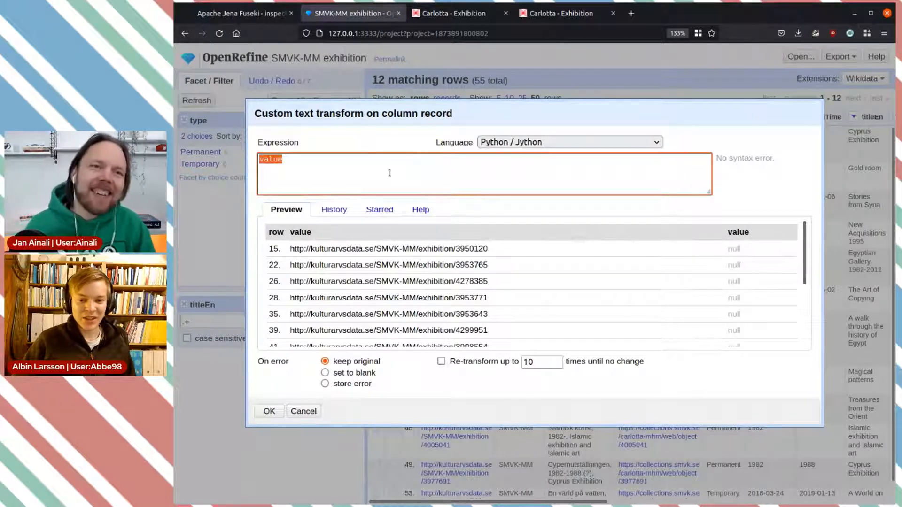
{"action": "left_click", "coordinate": [260, 160]}
{"action": "type", "text": "return"}
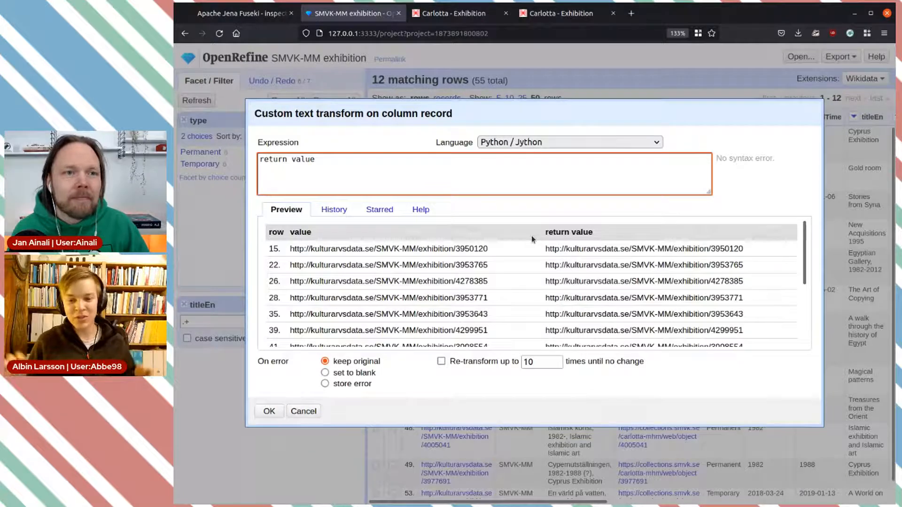
Extend the transform expression with a replace call containing an empty quoted string: return value.replace('')
{"action": "type", "text": ".re"}
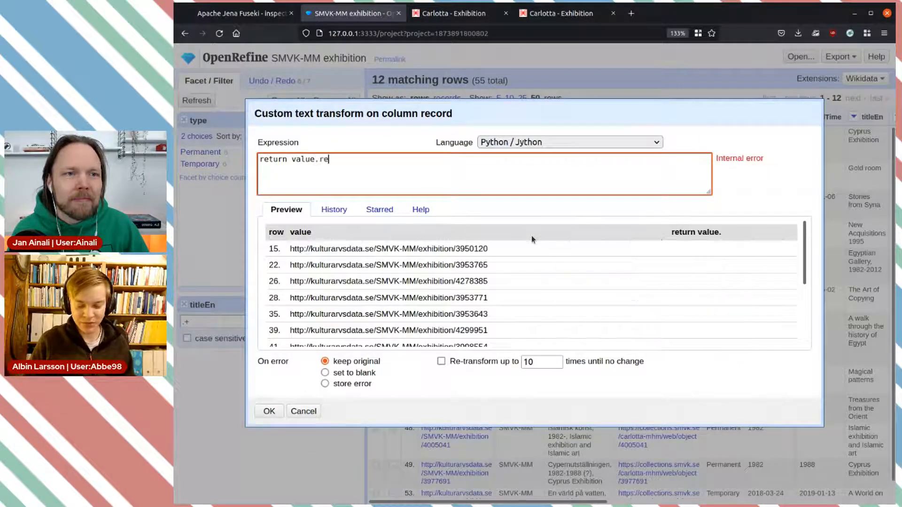
{"action": "type", "text": "place"}
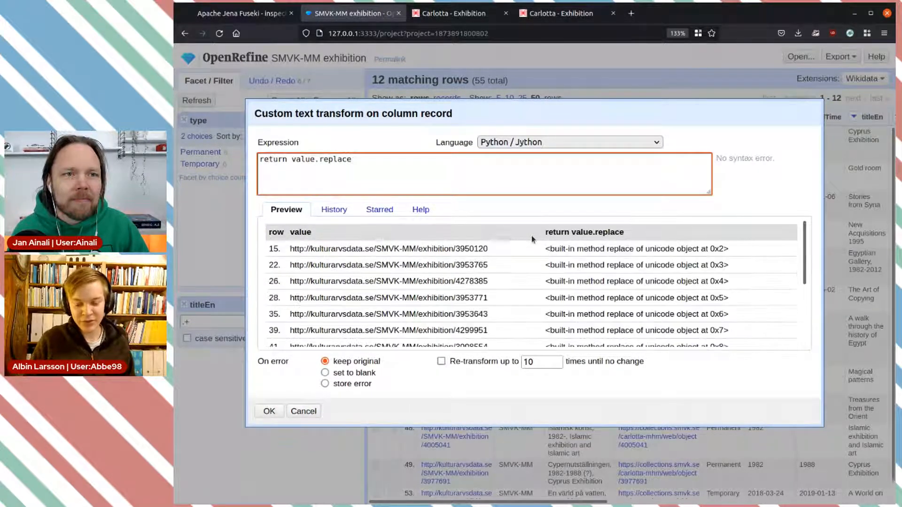
{"action": "type", "text": "()''"}
{"action": "key", "text": "Left"}
{"action": "type", "text": "SMVK-MM/exhibition/3953765"}
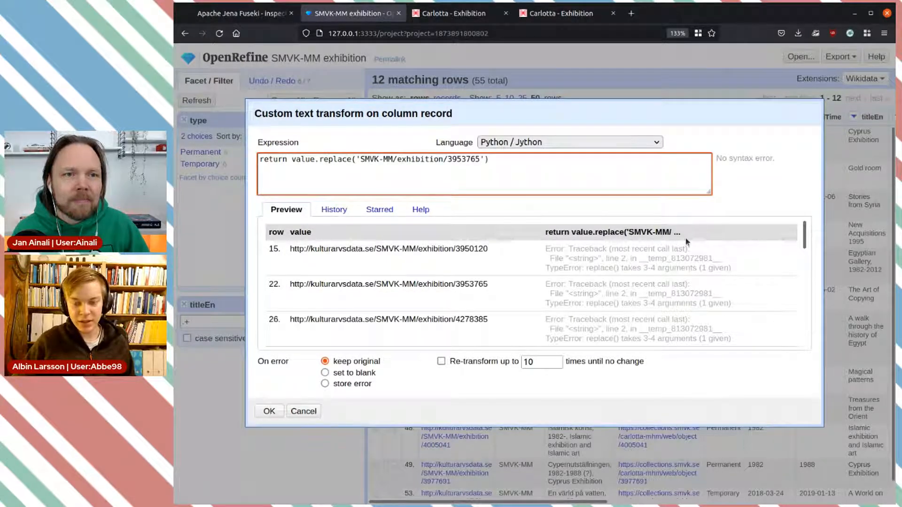
{"action": "key", "text": "ctrl+z"}
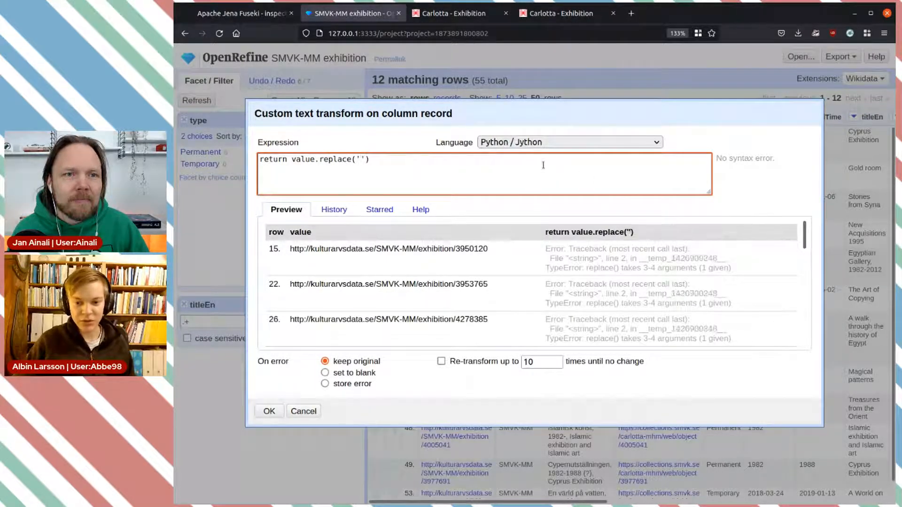
{"action": "left_click_drag", "start_coordinate": [291, 249], "coordinate": [377, 249]}
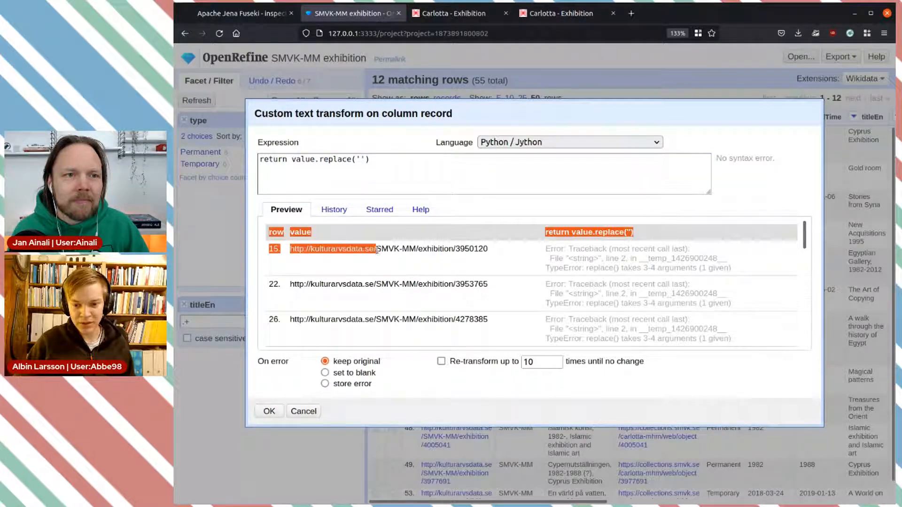
{"action": "left_click", "coordinate": [376, 249]}
{"action": "left_click_drag", "start_coordinate": [376, 284], "coordinate": [294, 286]}
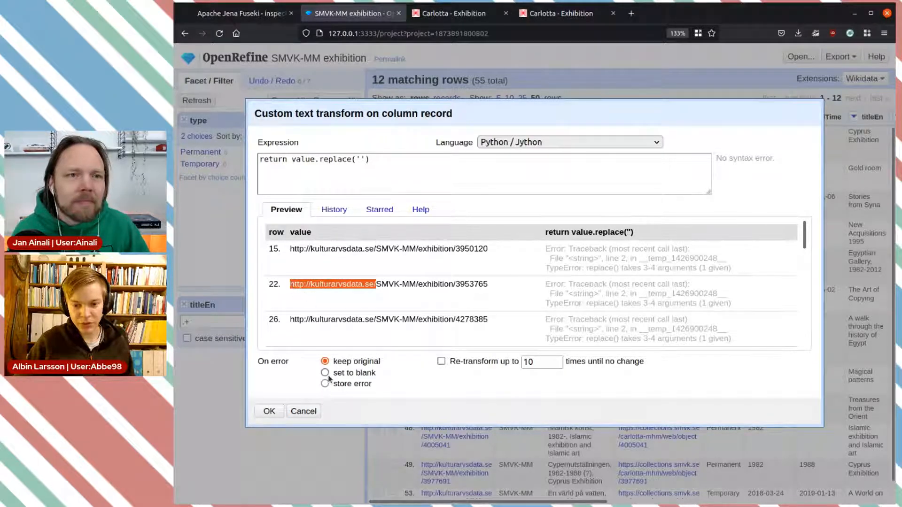
{"action": "left_click", "coordinate": [358, 155]}
{"action": "type", "text": "http://kulturarvsdata.se/"}
{"action": "type", "text": "''"}
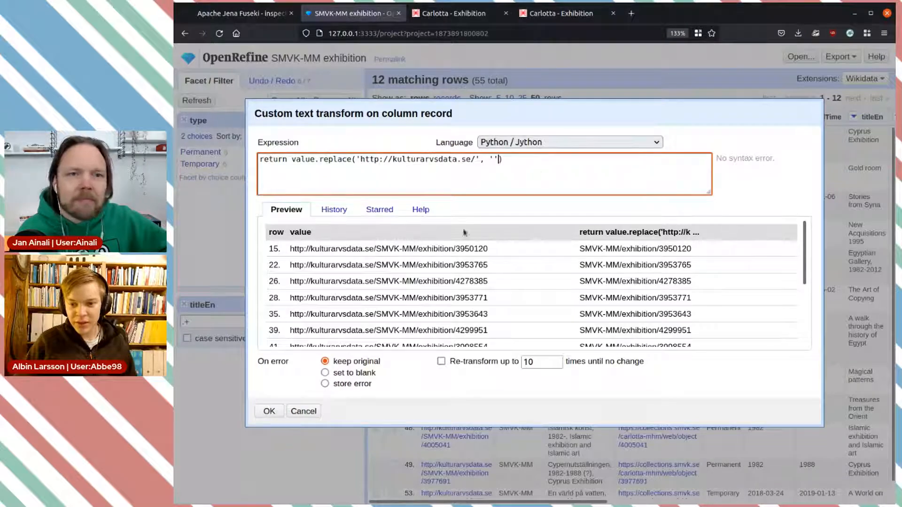
{"action": "left_click", "coordinate": [269, 411]}
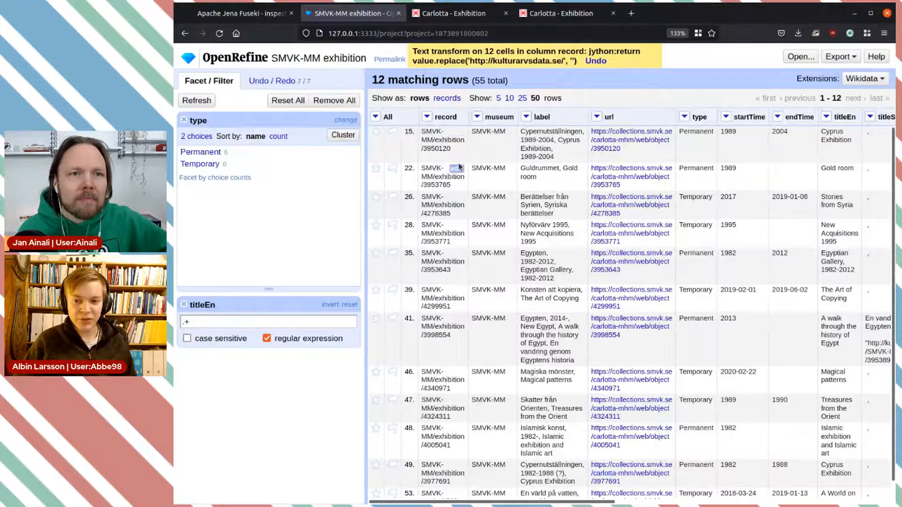
Rename the record column to P1260
{"action": "left_click", "coordinate": [428, 117]}
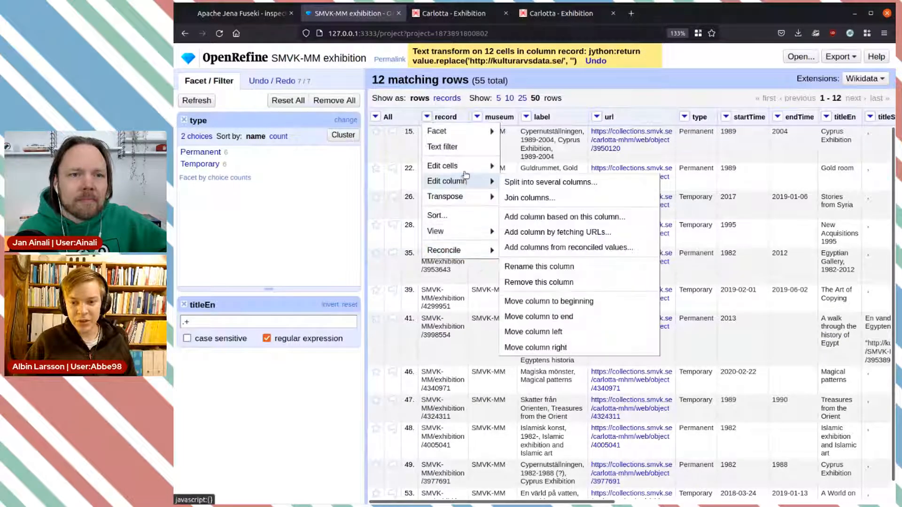
{"action": "mouse_move", "coordinate": [465, 167]}
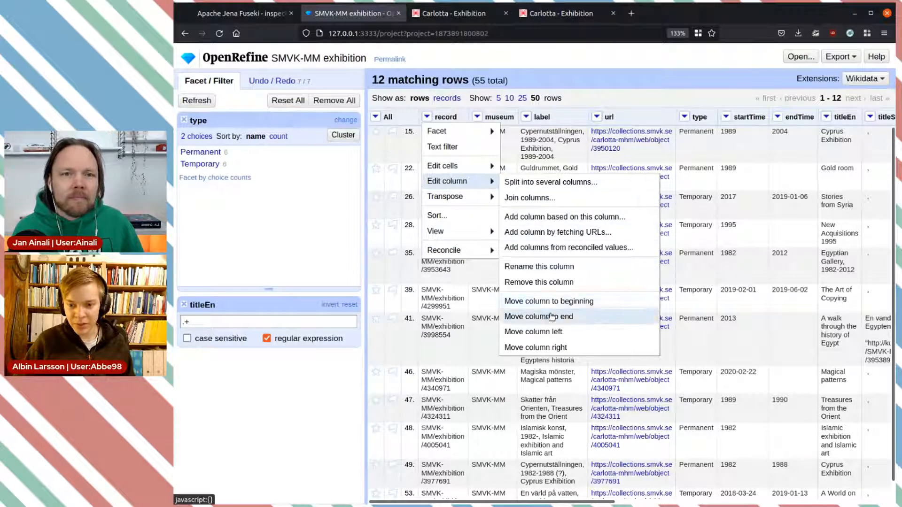
{"action": "left_click", "coordinate": [552, 266]}
{"action": "type", "text": "P1260"}
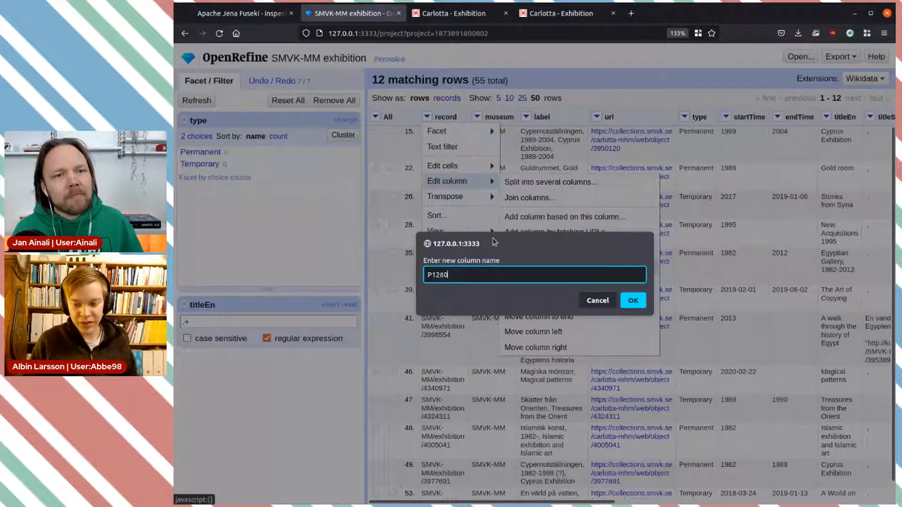
{"action": "left_click", "coordinate": [632, 301]}
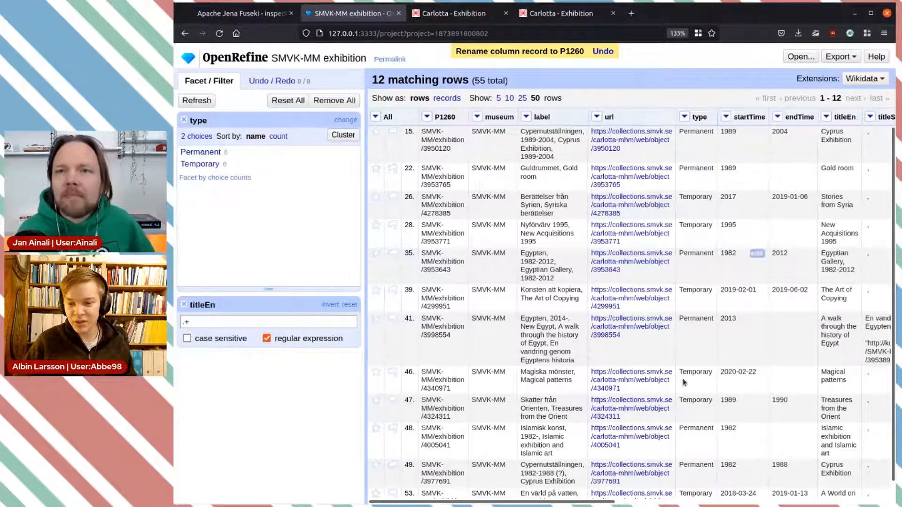
Check the table's columns and remove the type facet and the titleEn filter to show all rows
{"action": "mouse_move", "coordinate": [585, 503]}
{"action": "left_mouse_down"}
{"action": "mouse_move", "coordinate": [630, 503]}
{"action": "mouse_move", "coordinate": [531, 503]}
{"action": "mouse_move", "coordinate": [586, 501]}
{"action": "left_mouse_up"}
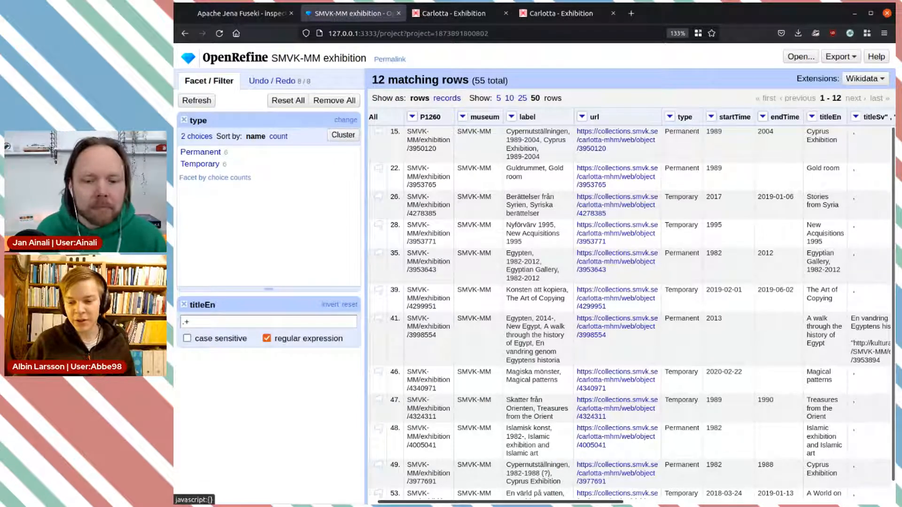
{"action": "left_click_drag", "start_coordinate": [569, 503], "coordinate": [661, 500]}
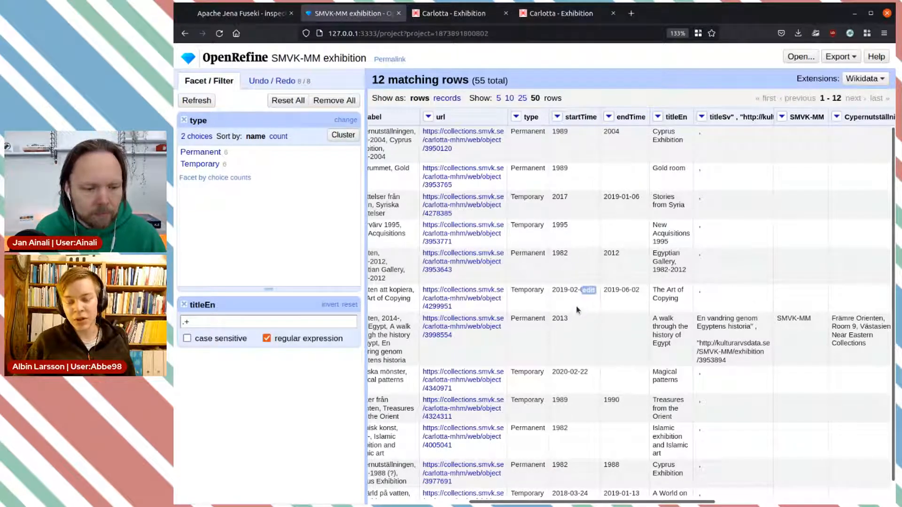
{"action": "scroll", "coordinate": [574, 284], "scroll_direction": "down", "scroll_amount": 1}
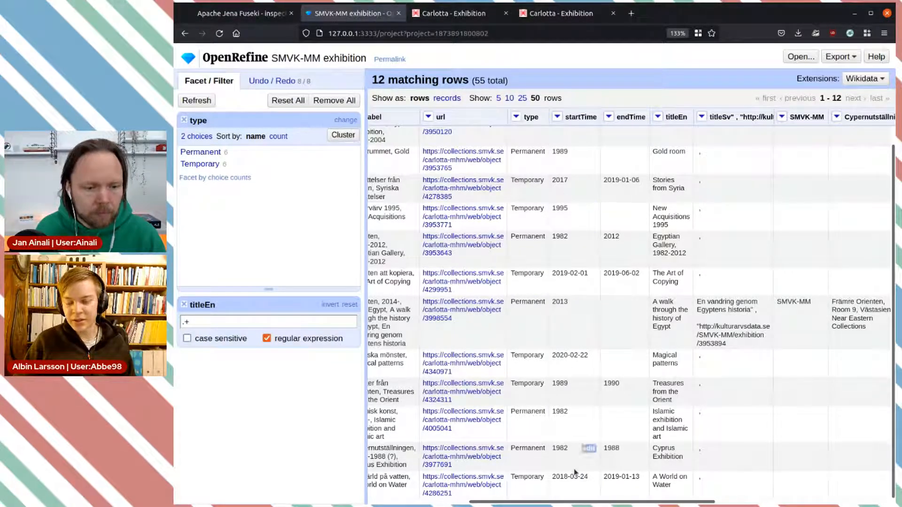
{"action": "left_click_drag", "start_coordinate": [601, 503], "coordinate": [498, 502]}
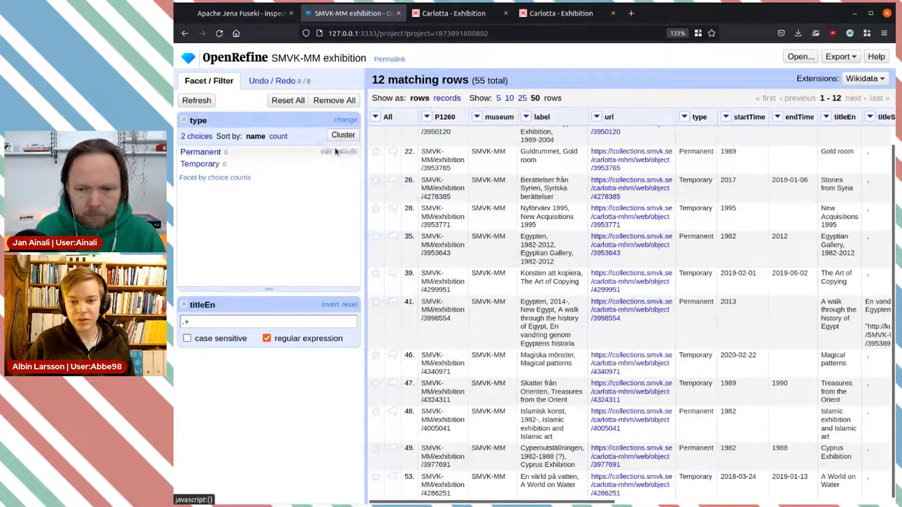
{"action": "left_click", "coordinate": [183, 120]}
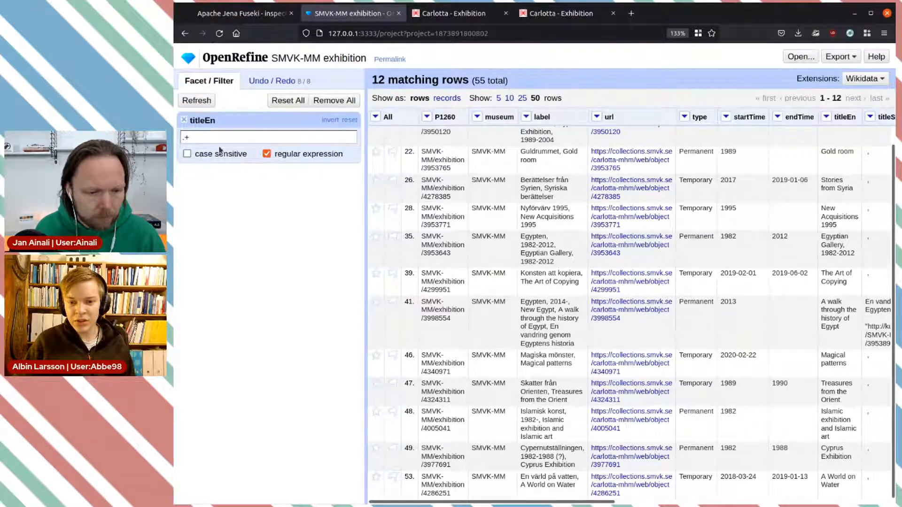
{"action": "left_click", "coordinate": [184, 123]}
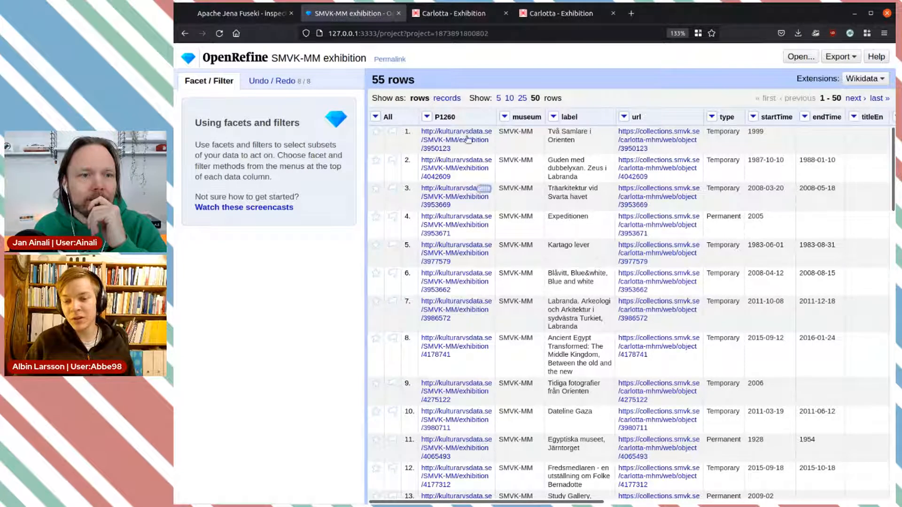
{"action": "left_click", "coordinate": [426, 117]}
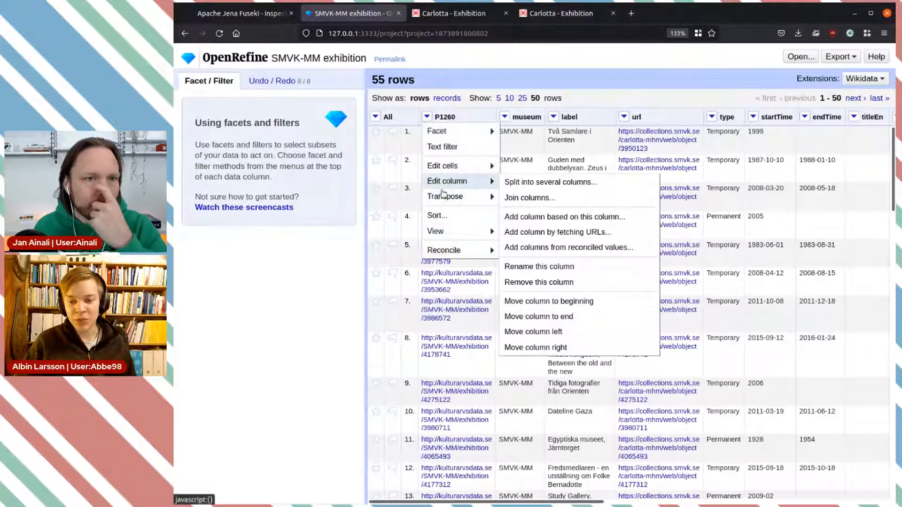
{"action": "mouse_move", "coordinate": [457, 172]}
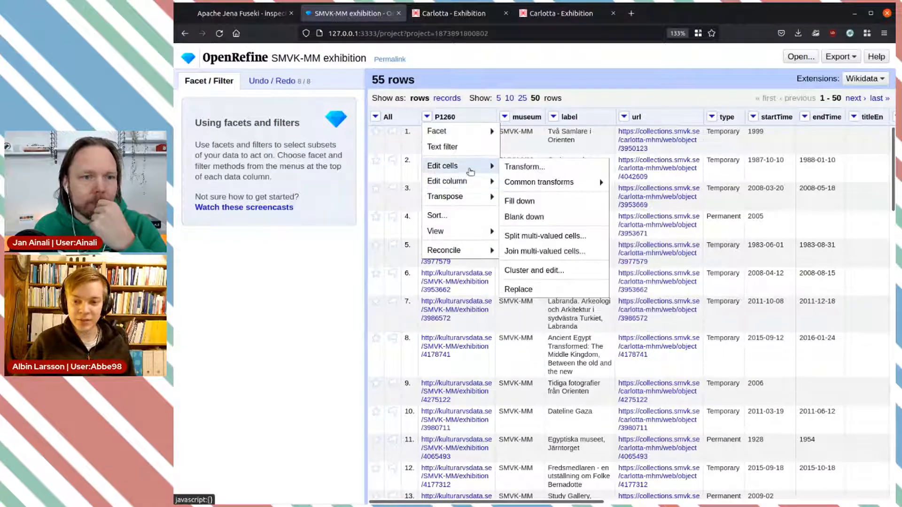
{"action": "left_click", "coordinate": [524, 167]}
{"action": "left_click", "coordinate": [435, 163]}
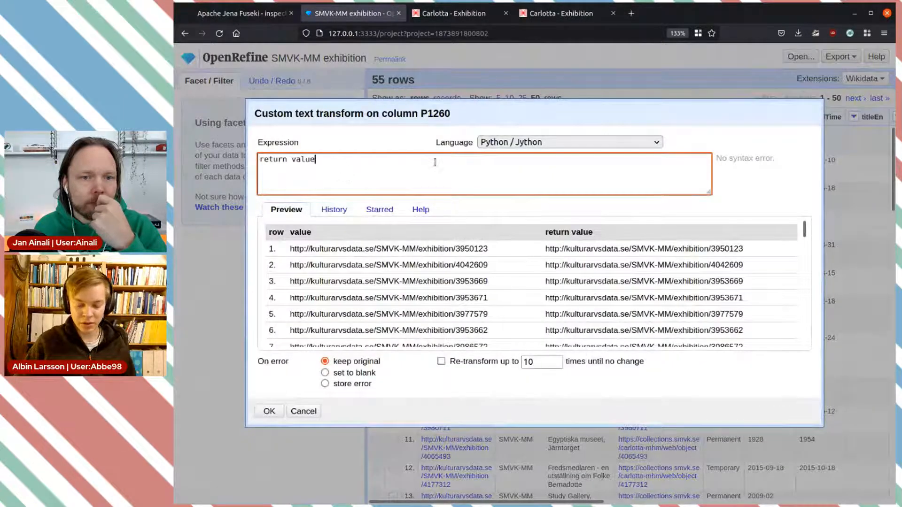
{"action": "type", "text": ".replace()"}
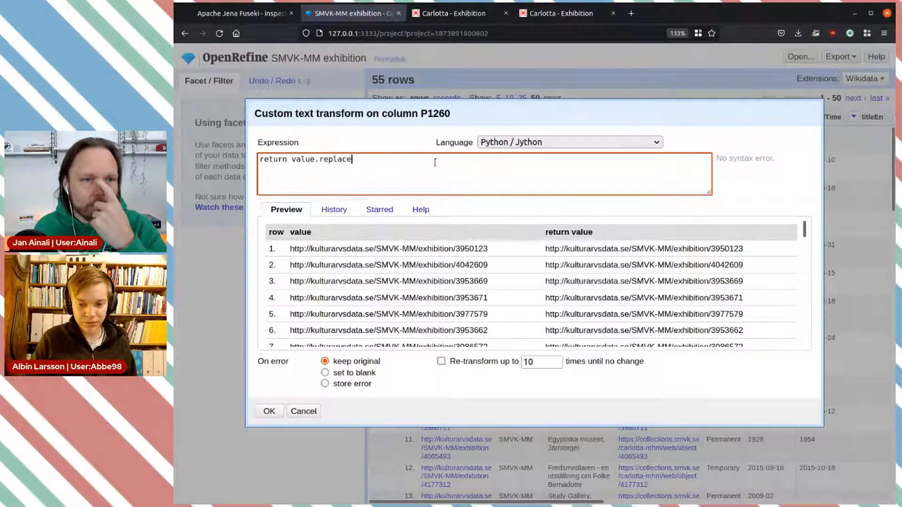
{"action": "key", "text": "Left"}
{"action": "type", "text": "''"}
{"action": "key", "text": "Left"}
{"action": "type", "text": "http://kulturarvsdata.se/"}
{"action": "key", "text": "Right"}
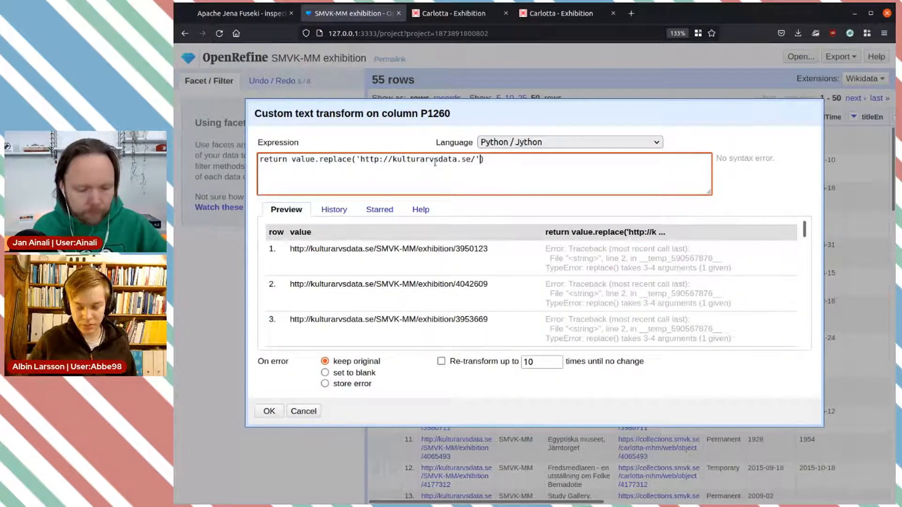
{"action": "type", "text": "''"}
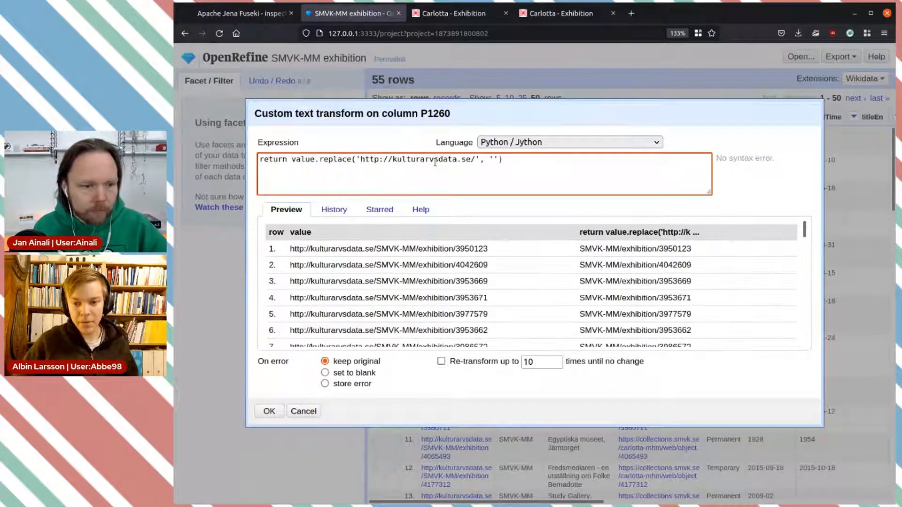
{"action": "left_click", "coordinate": [277, 412]}
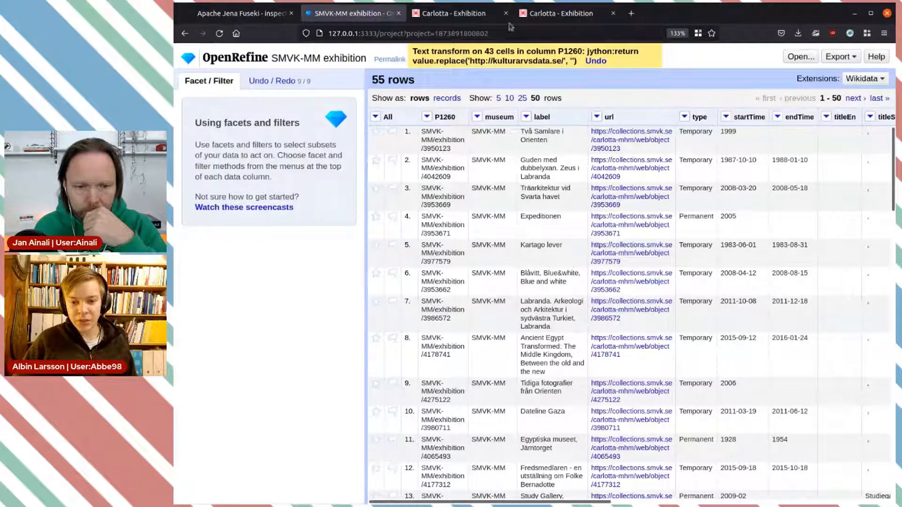
Review the project's operation history and the columns of the full table
{"action": "left_click", "coordinate": [279, 81]}
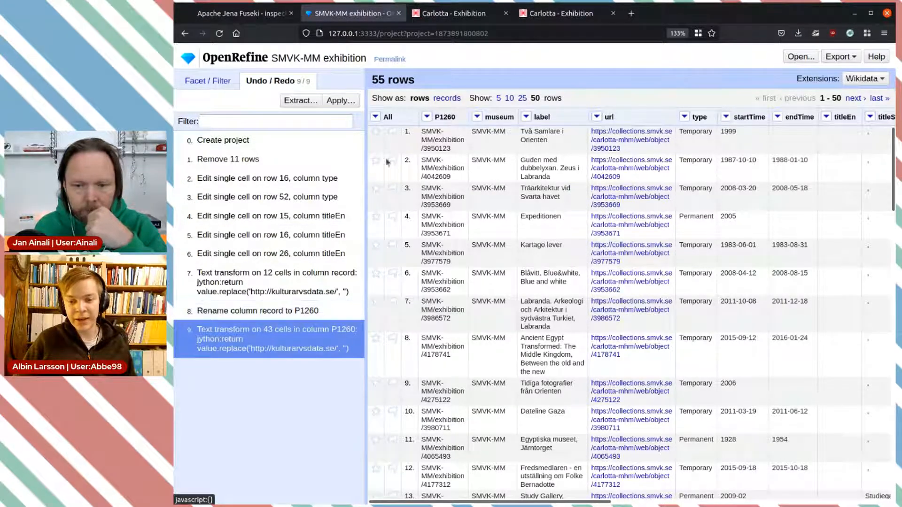
{"action": "left_click", "coordinate": [217, 82]}
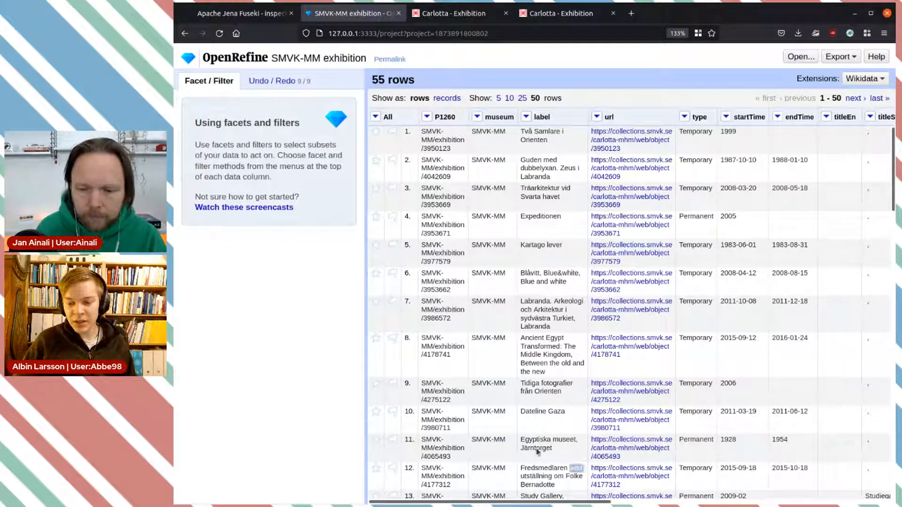
{"action": "left_click_drag", "start_coordinate": [528, 501], "coordinate": [559, 501]}
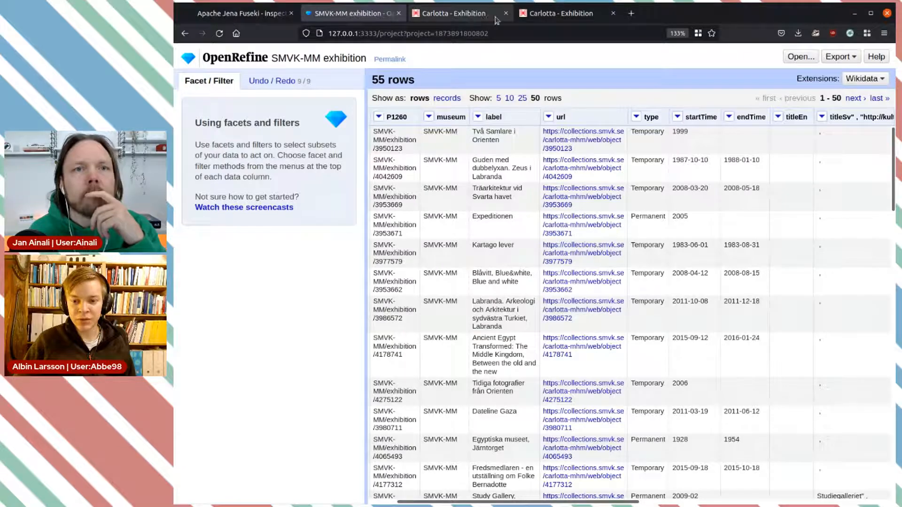
Switch to the Carlotta page of the exhibition Berättelser från Syrien and examine its data elements, including the place of exhibition
{"action": "key", "text": "ctrl+Tab"}
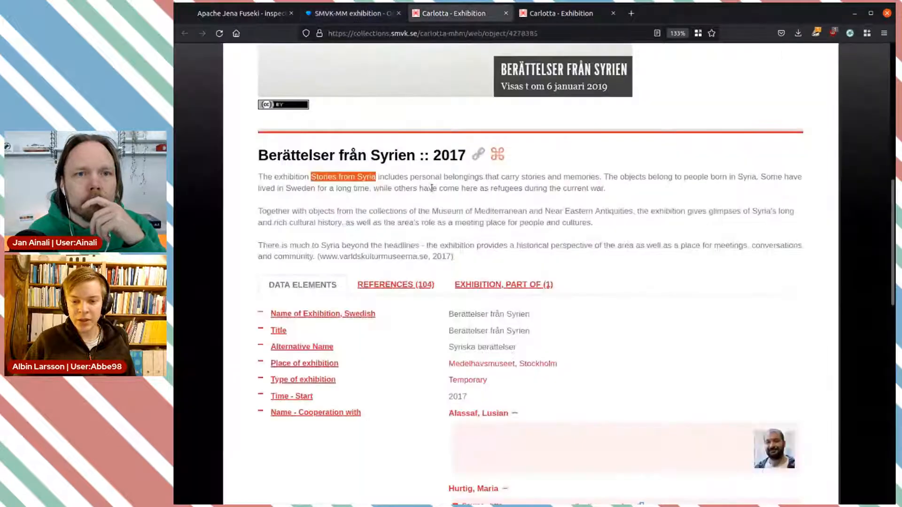
{"action": "left_click", "coordinate": [432, 202]}
{"action": "scroll", "coordinate": [432, 205], "scroll_direction": "up", "scroll_amount": 9}
{"action": "scroll", "coordinate": [414, 224], "scroll_direction": "down", "scroll_amount": 11}
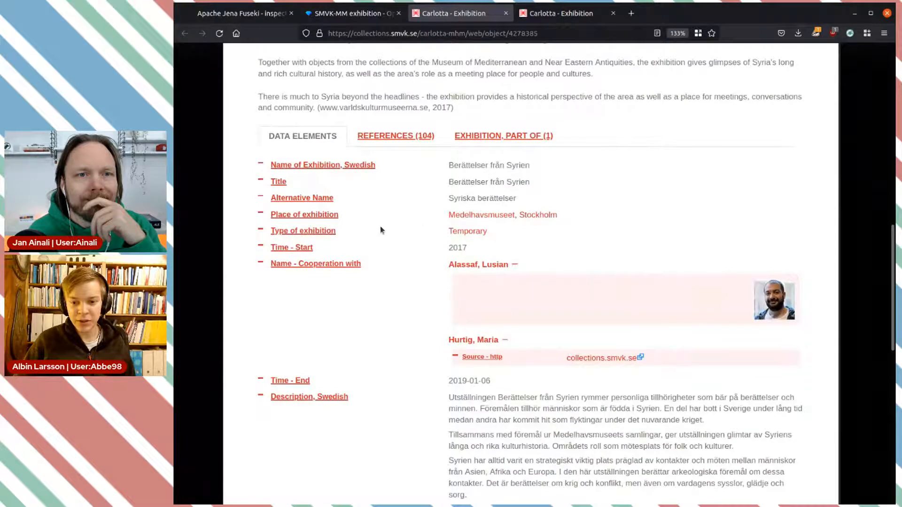
{"action": "left_click_drag", "start_coordinate": [338, 225], "coordinate": [303, 214]}
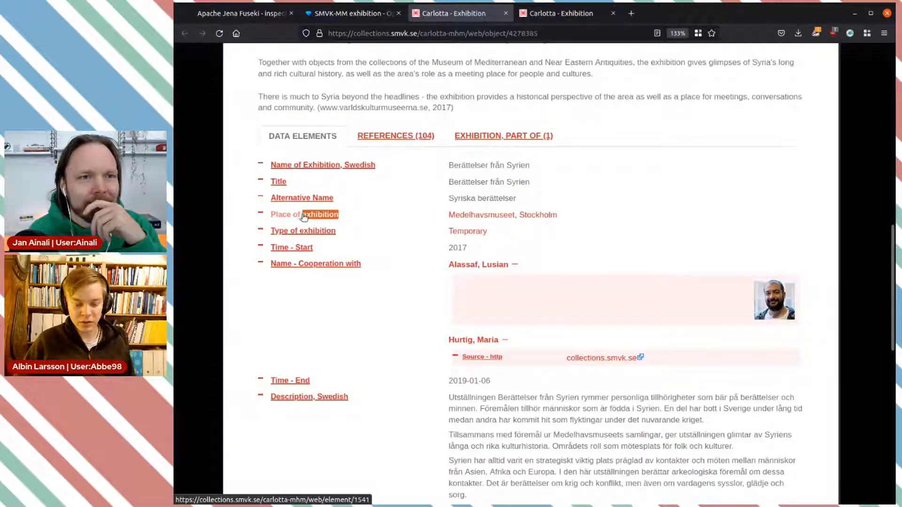
Search Wikidata for "exhibition" and open the exhibition item Q464980 in a separate tab
{"action": "left_click", "coordinate": [457, 27]}
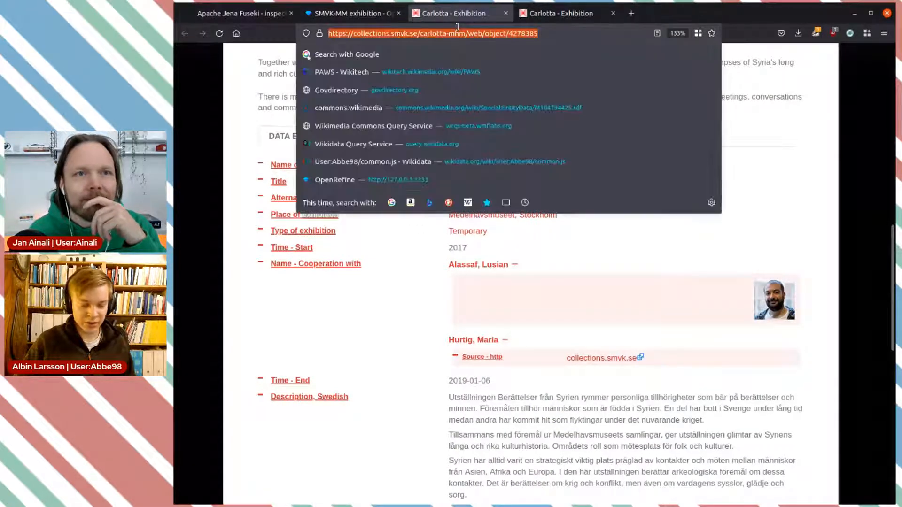
{"action": "type", "text": "wd exhibition"}
{"action": "key", "text": "Return"}
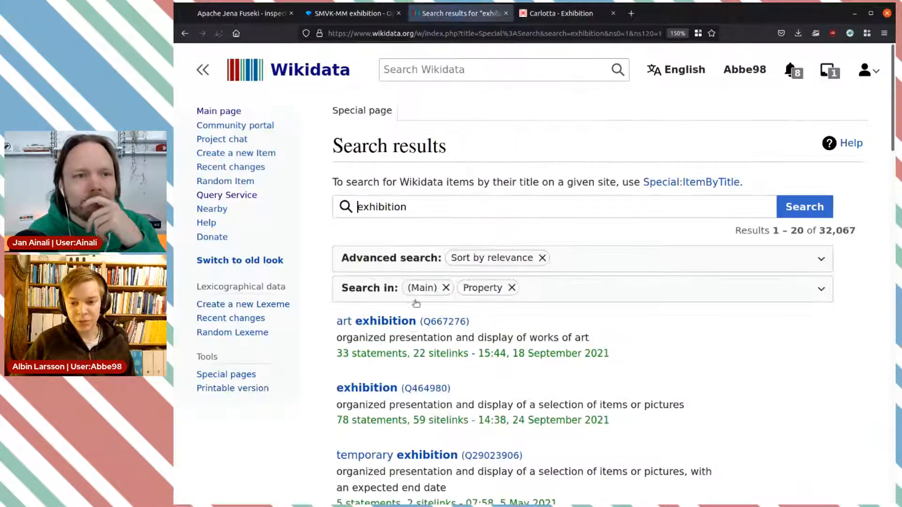
{"action": "scroll", "coordinate": [450, 316], "scroll_direction": "down", "scroll_amount": 3}
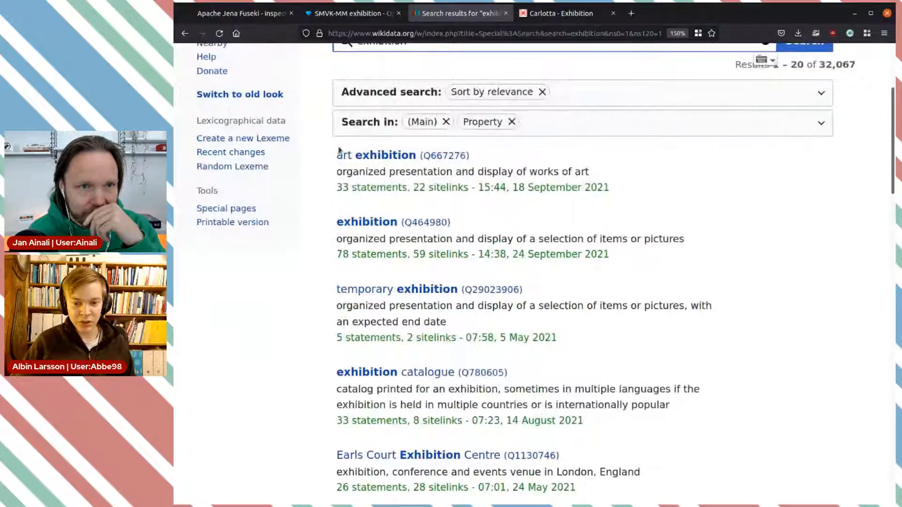
{"action": "middle_click", "coordinate": [376, 223]}
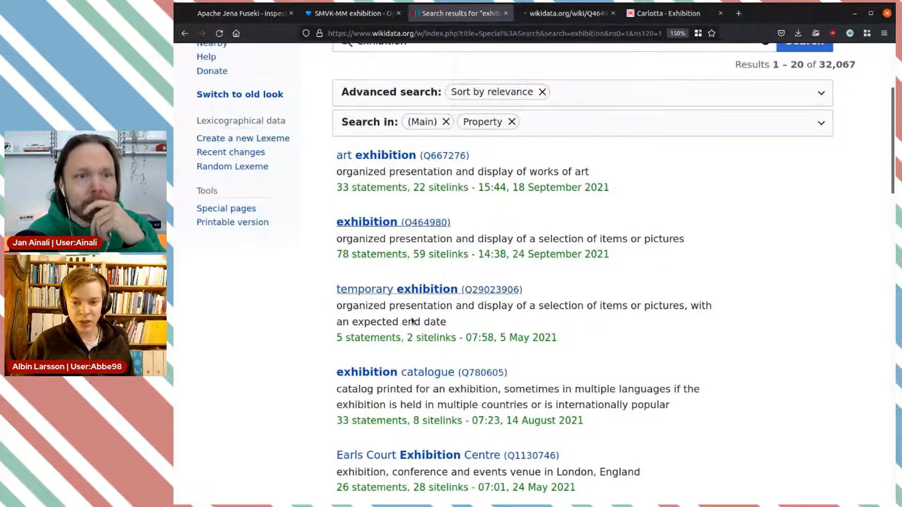
Open the temporary exhibition item Q29023906 from the search results in a separate tab
{"action": "middle_click", "coordinate": [391, 291]}
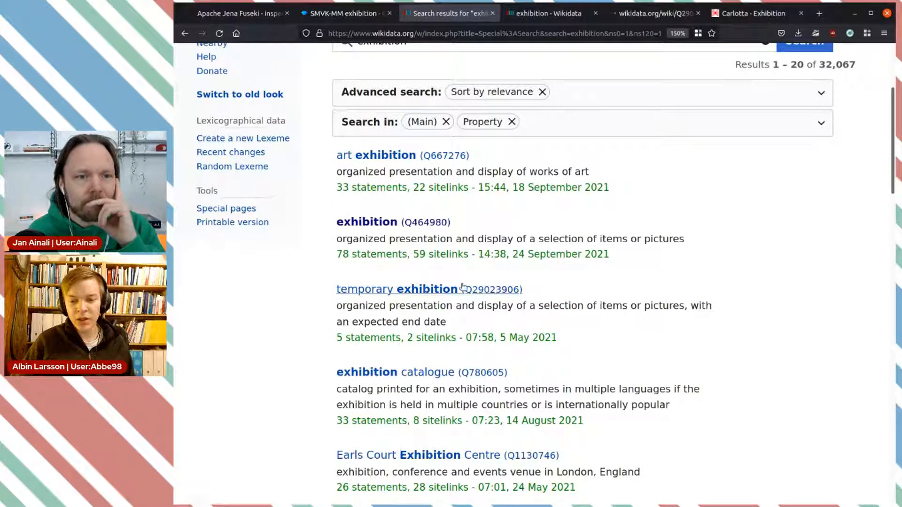
{"action": "scroll", "coordinate": [436, 271], "scroll_direction": "down", "scroll_amount": 2}
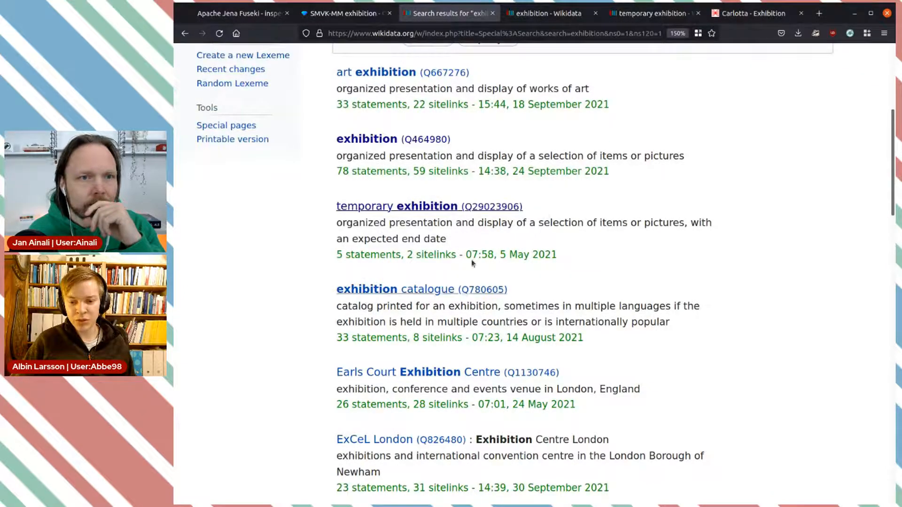
Try searching Wikidata for "premanent exhibition" and select the misspelled word in the query
{"action": "scroll", "coordinate": [432, 154], "scroll_direction": "up", "scroll_amount": 6}
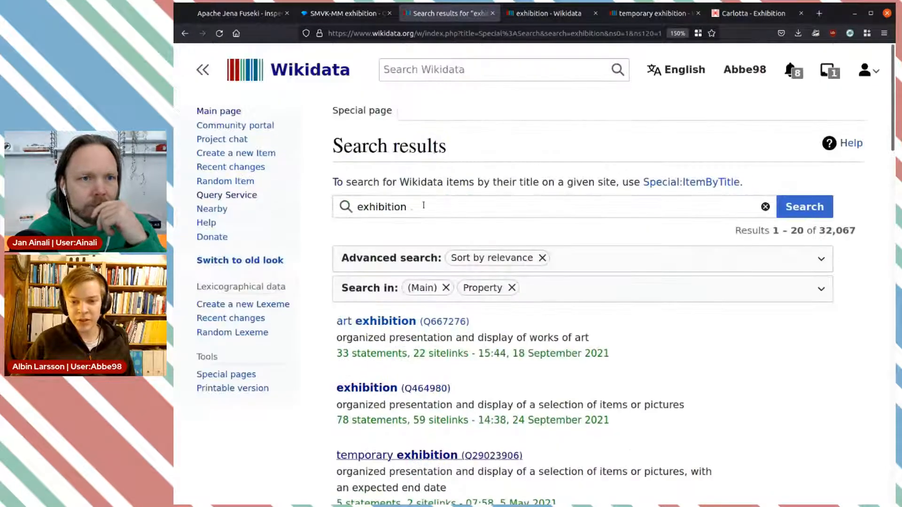
{"action": "left_click", "coordinate": [362, 207]}
{"action": "type", "text": "premanent"}
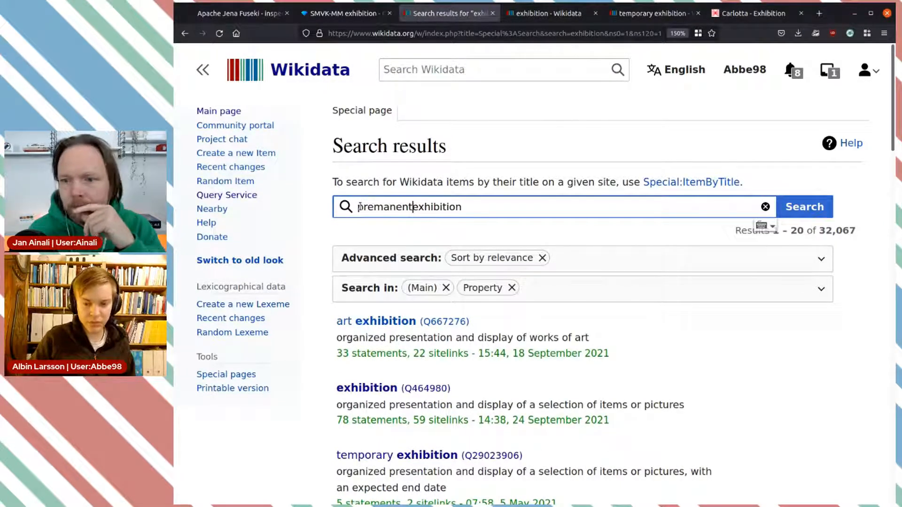
{"action": "key", "text": "Return"}
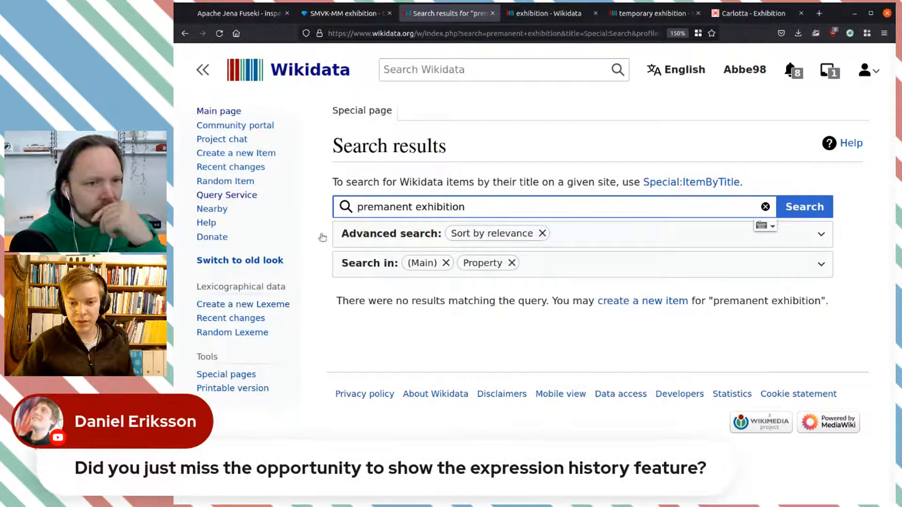
{"action": "key", "text": "alt+Tab"}
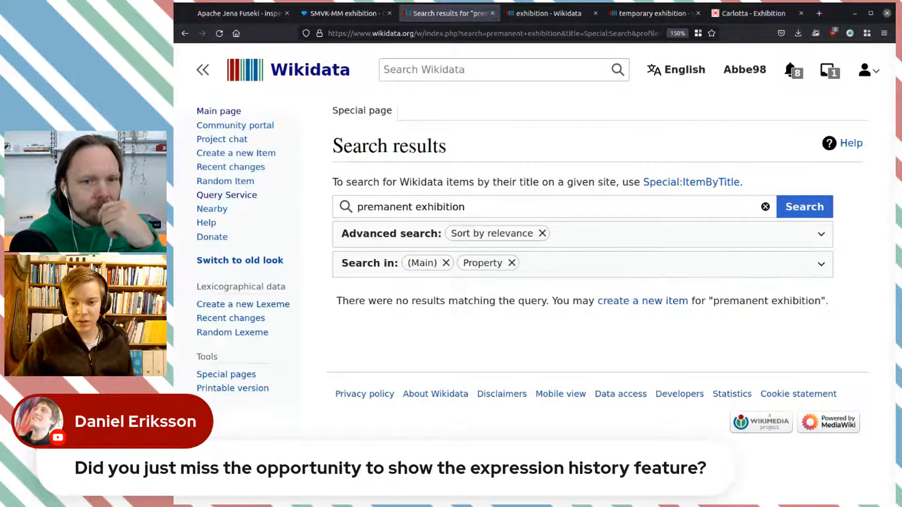
{"action": "left_click", "coordinate": [518, 206]}
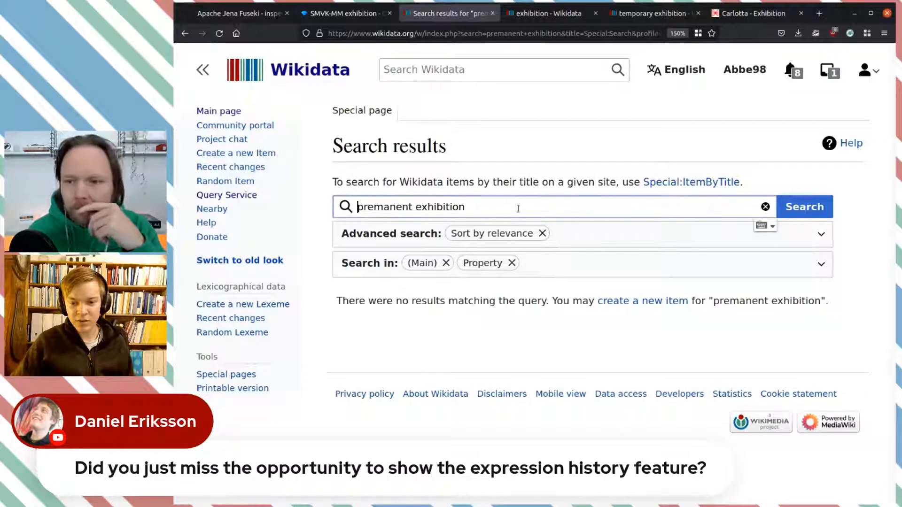
{"action": "double_click", "coordinate": [397, 208]}
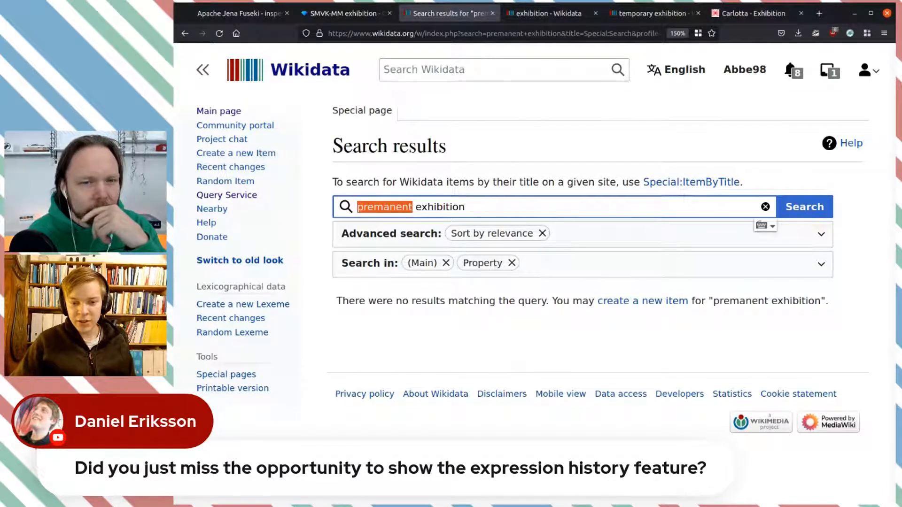
{"action": "key", "text": "alt+Tab"}
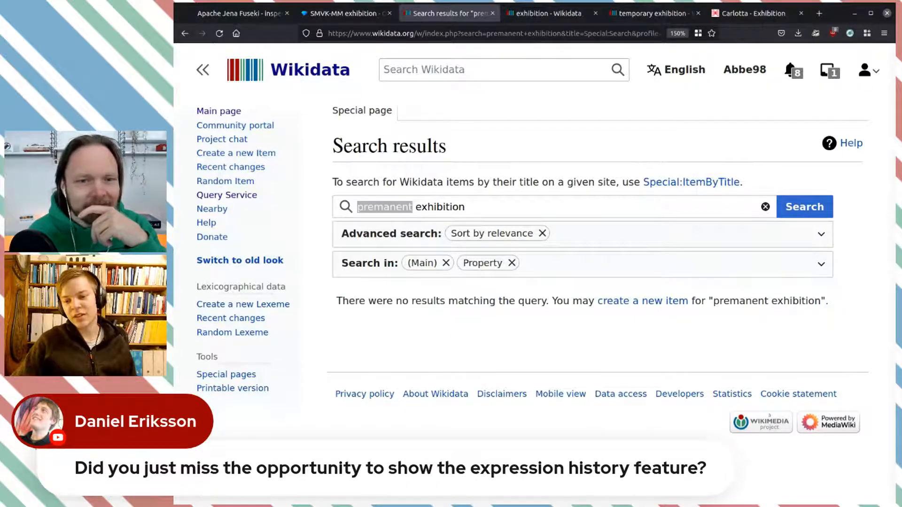
{"action": "key", "text": "alt+Tab"}
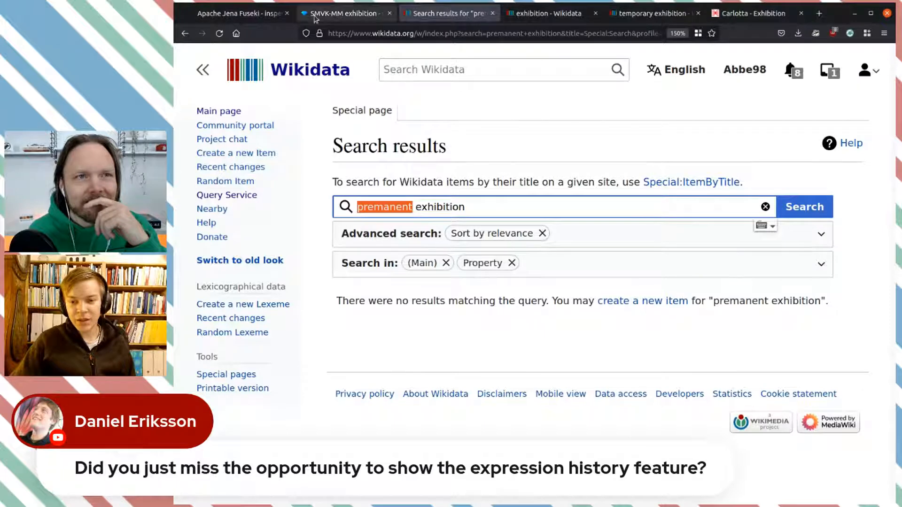
Switch to the OpenRefine project and examine the expression history in the custom text transform of the P1260 column, leaving the cells untransformed
{"action": "left_click", "coordinate": [348, 15]}
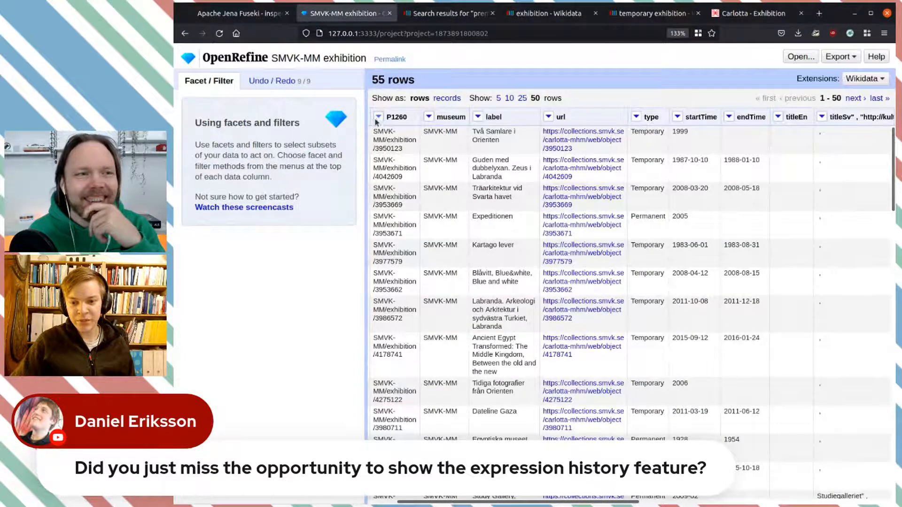
{"action": "left_click", "coordinate": [379, 117]}
{"action": "mouse_move", "coordinate": [429, 167]}
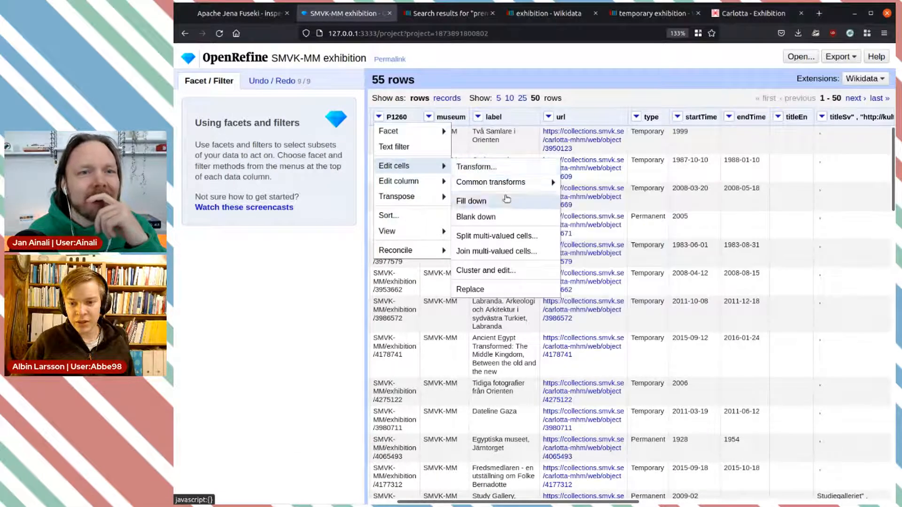
{"action": "left_click", "coordinate": [494, 167]}
{"action": "left_click", "coordinate": [348, 172]}
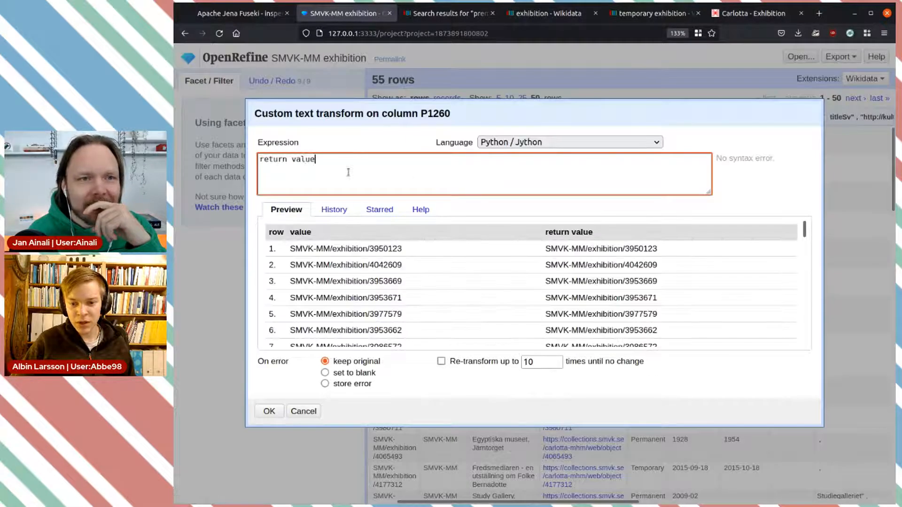
{"action": "left_click", "coordinate": [339, 209]}
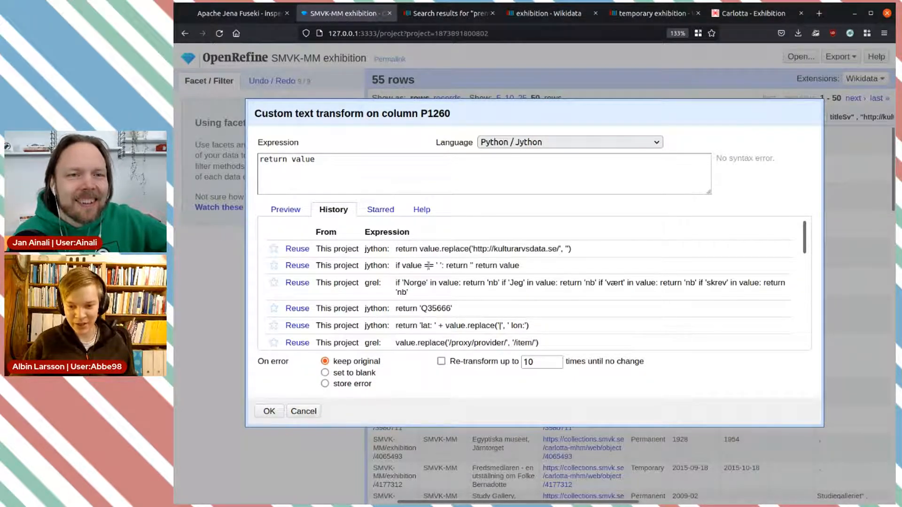
{"action": "left_click_drag", "start_coordinate": [399, 266], "coordinate": [522, 267]}
{"action": "left_click", "coordinate": [456, 265]}
{"action": "left_click", "coordinate": [494, 258]}
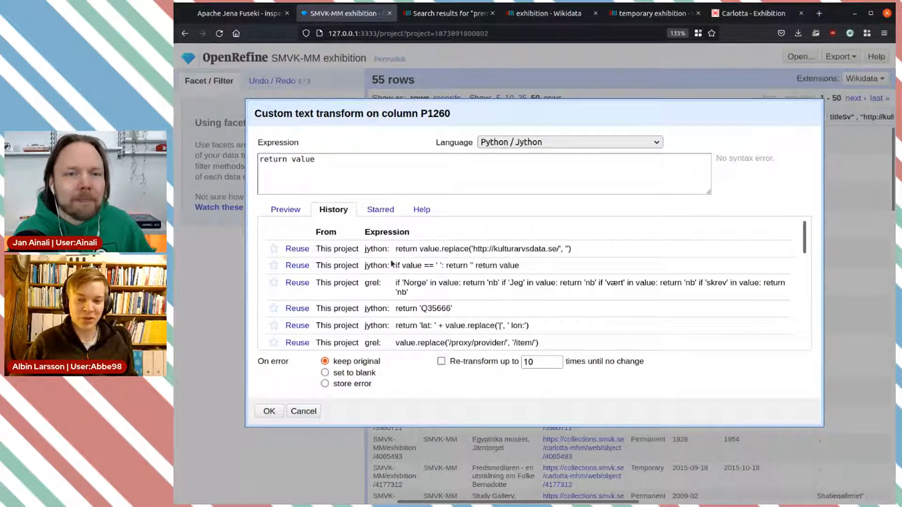
{"action": "left_click_drag", "start_coordinate": [400, 249], "coordinate": [588, 252]}
{"action": "left_click", "coordinate": [587, 253]}
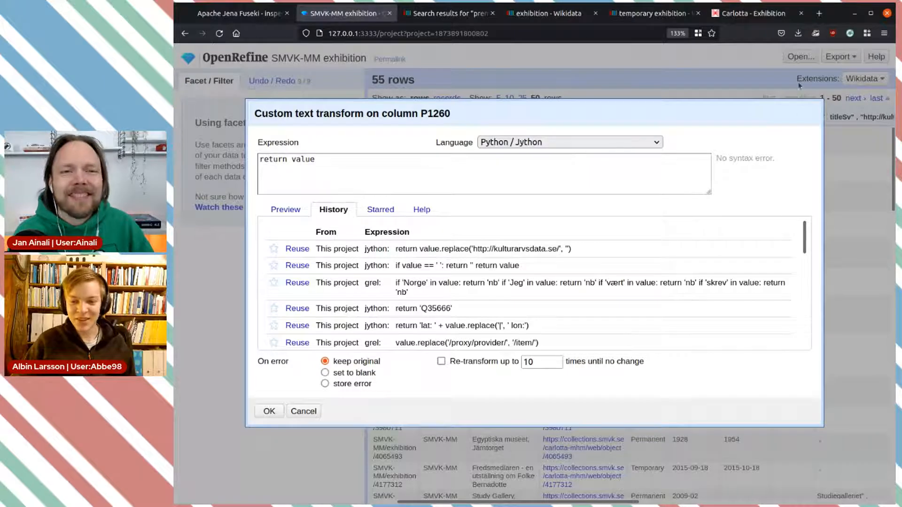
{"action": "left_click", "coordinate": [304, 411]}
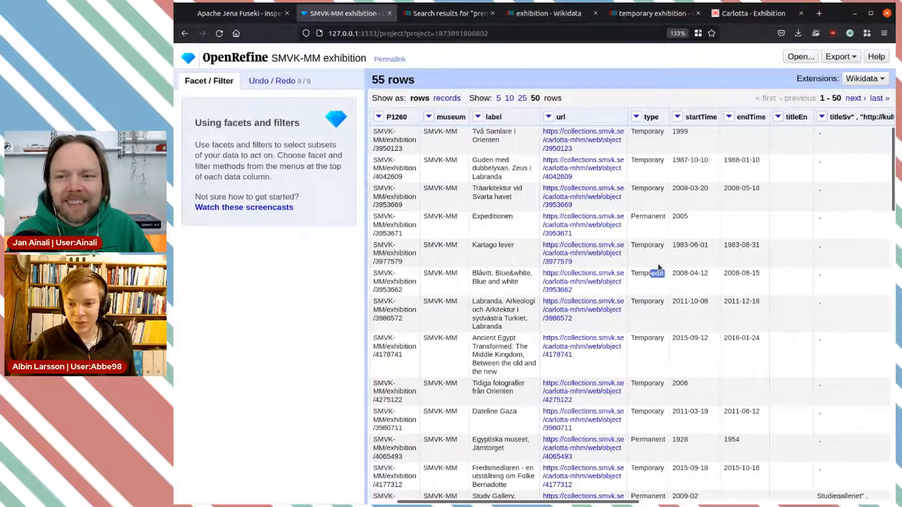
Copy the word Permanent from the type column and use it to search Wikidata for "Permanent exhibition"
{"action": "double_click", "coordinate": [641, 217]}
{"action": "key", "text": "ctrl+c"}
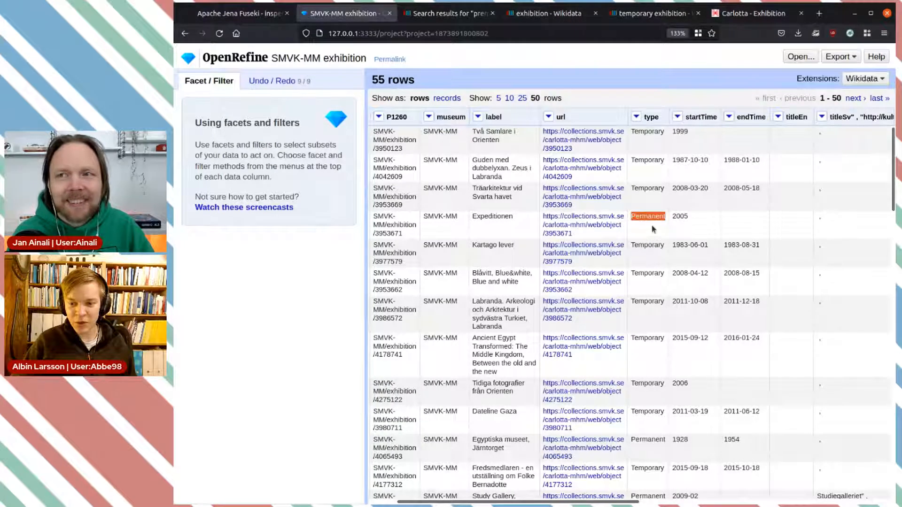
{"action": "left_click", "coordinate": [535, 12]}
{"action": "left_click", "coordinate": [451, 13]}
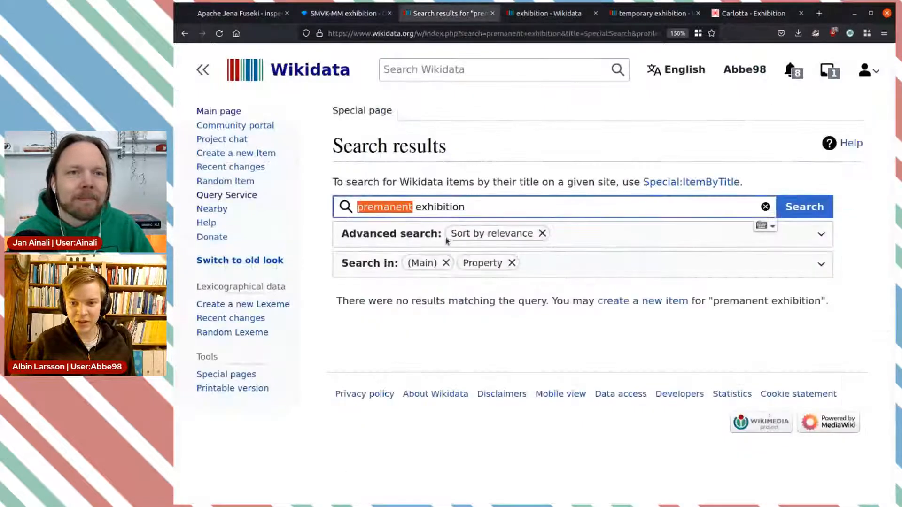
{"action": "key", "text": "ctrl+v"}
{"action": "key", "text": "Return"}
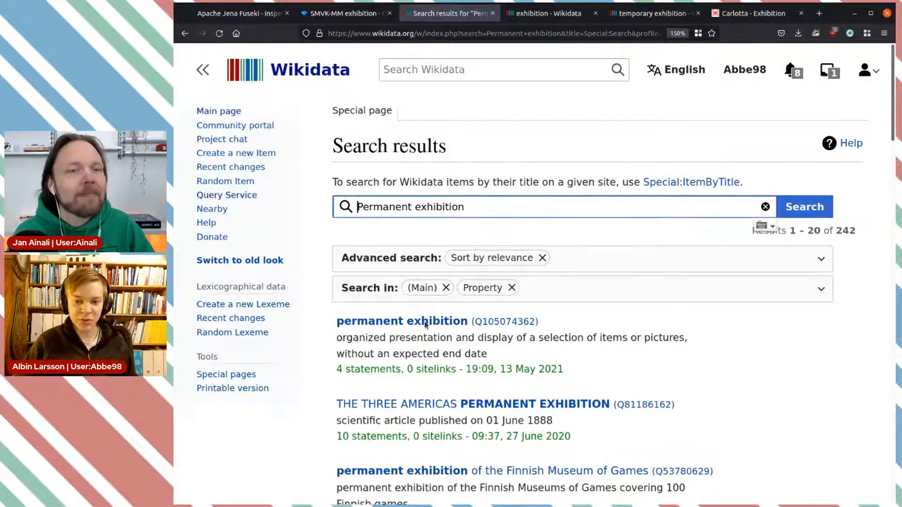
Review the Wikidata item permanent exhibition, select its identifier Q105074362 in the page address, and return to the OpenRefine project
{"action": "left_click", "coordinate": [425, 324]}
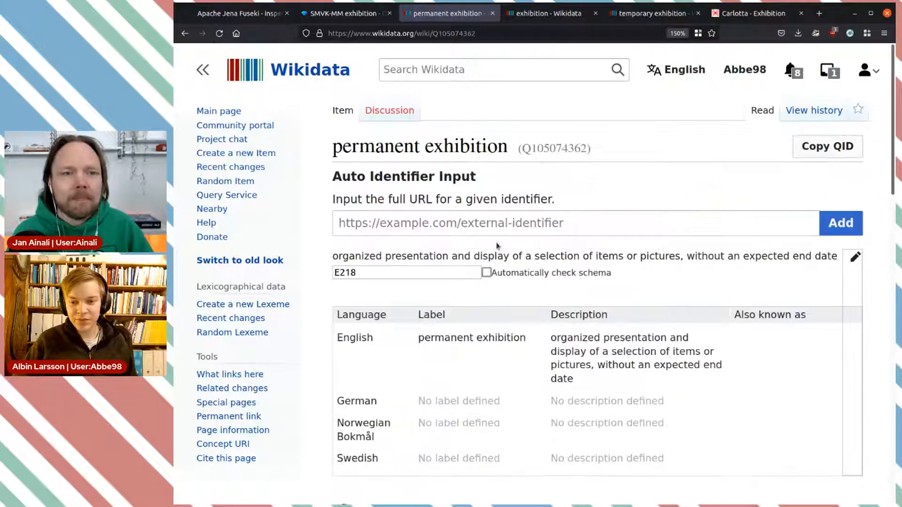
{"action": "scroll", "coordinate": [625, 246], "scroll_direction": "down", "scroll_amount": 3}
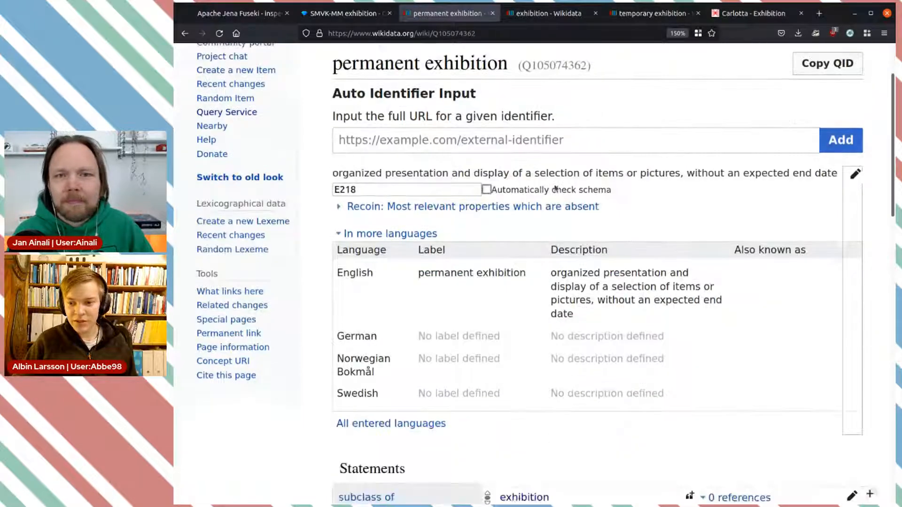
{"action": "scroll", "coordinate": [610, 171], "scroll_direction": "down", "scroll_amount": 6}
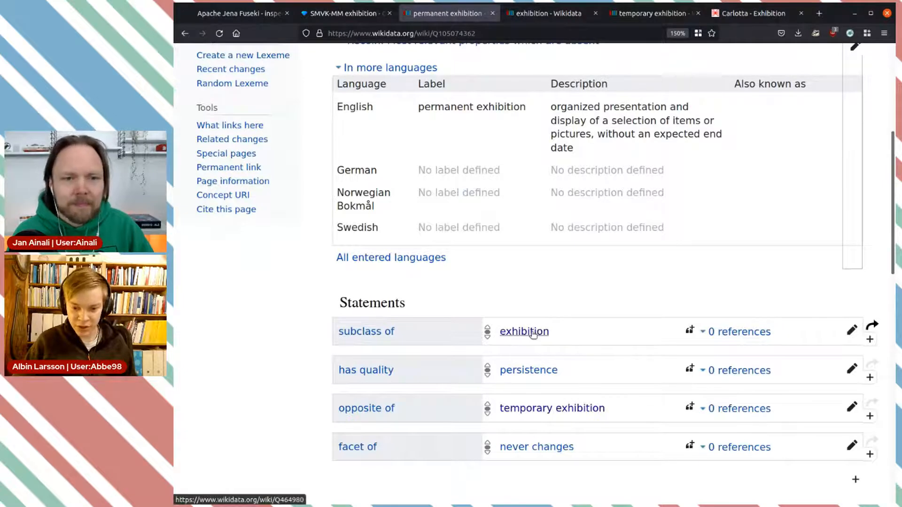
{"action": "scroll", "coordinate": [512, 185], "scroll_direction": "up", "scroll_amount": 9}
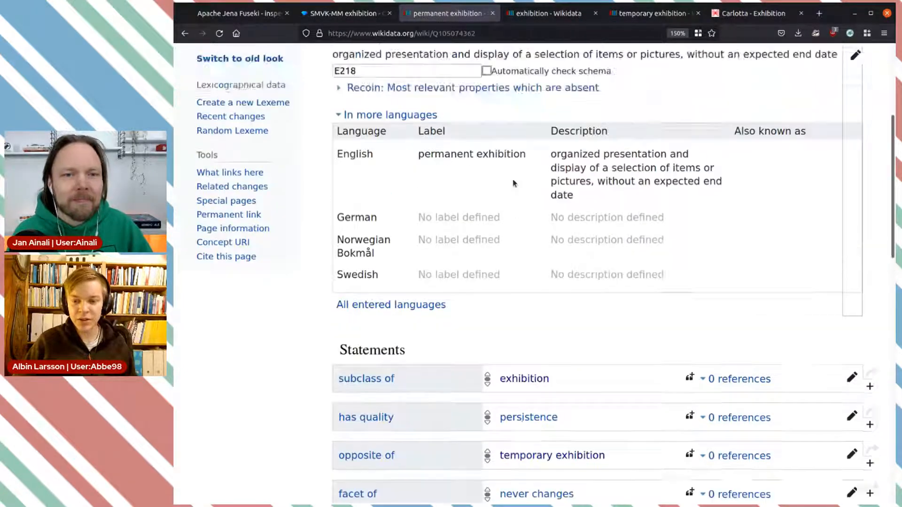
{"action": "left_click", "coordinate": [470, 34]}
{"action": "key", "text": "Escape"}
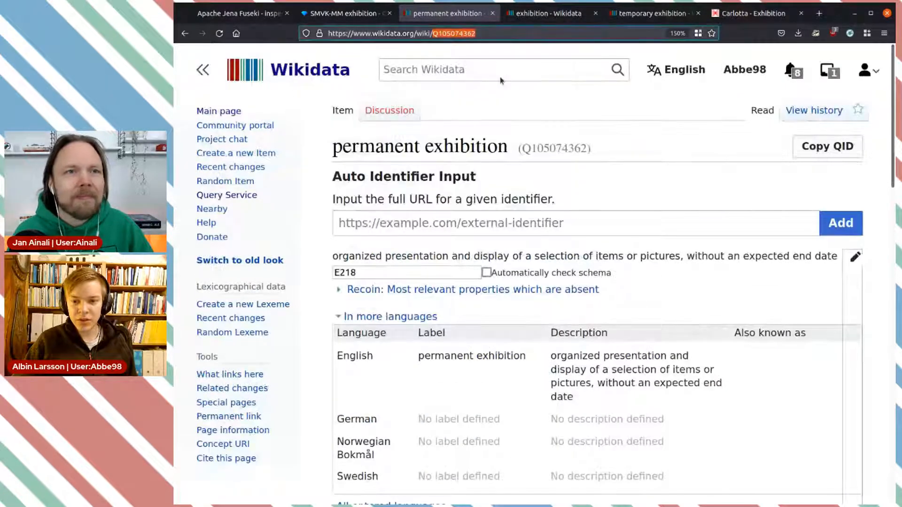
{"action": "left_click", "coordinate": [352, 14]}
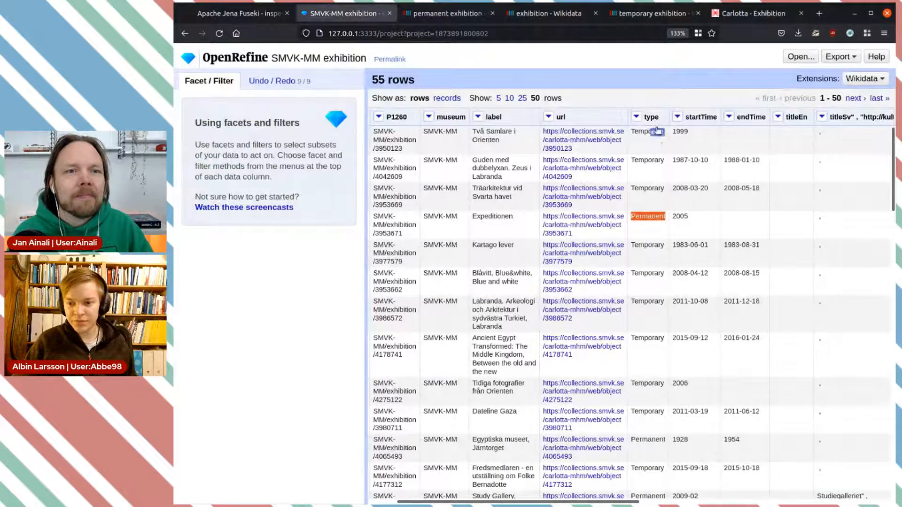
{"action": "left_click", "coordinate": [637, 117]}
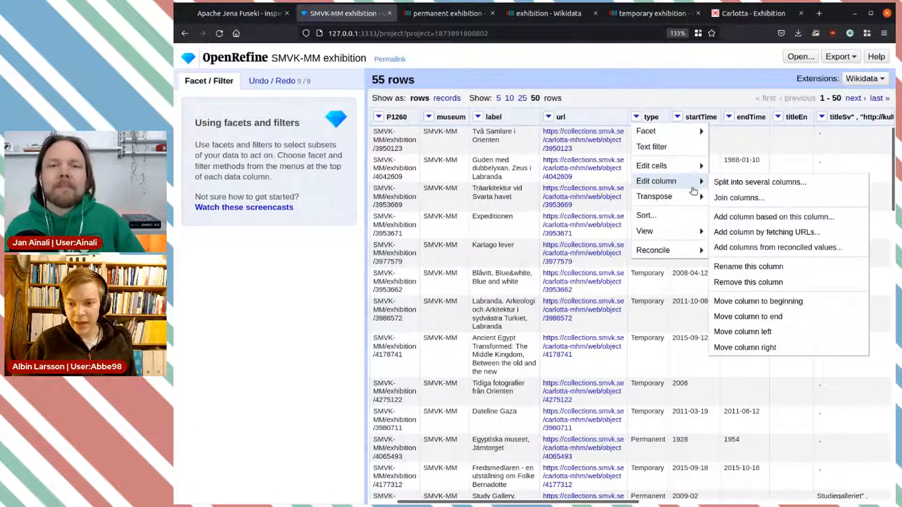
{"action": "mouse_move", "coordinate": [667, 229]}
{"action": "mouse_move", "coordinate": [685, 166]}
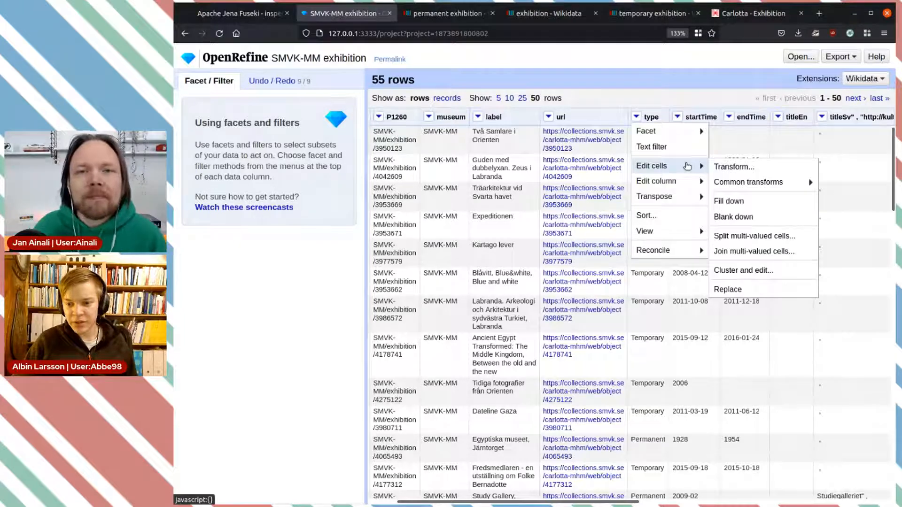
{"action": "left_click", "coordinate": [776, 166]}
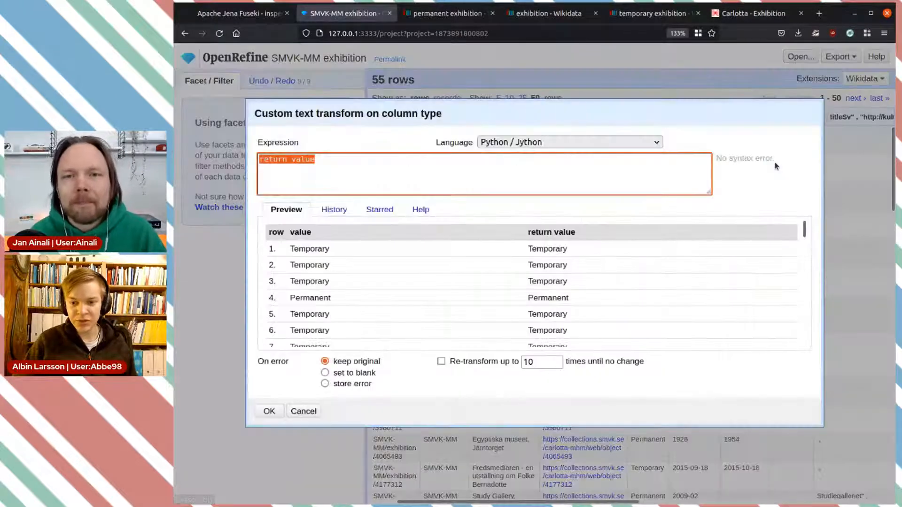
{"action": "left_click", "coordinate": [306, 412]}
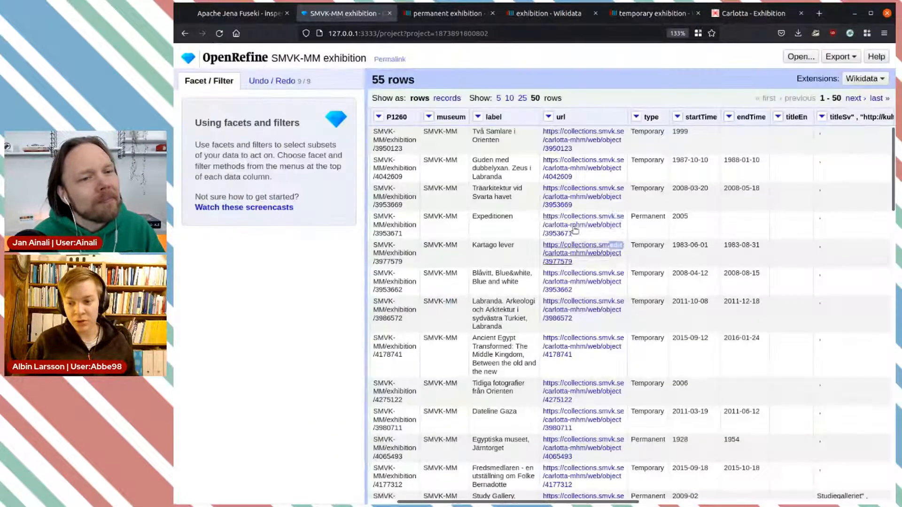
Start a find-and-replace on the cells of the type column with Q105074362 as the replacement text
{"action": "left_click", "coordinate": [636, 116]}
{"action": "mouse_move", "coordinate": [678, 251]}
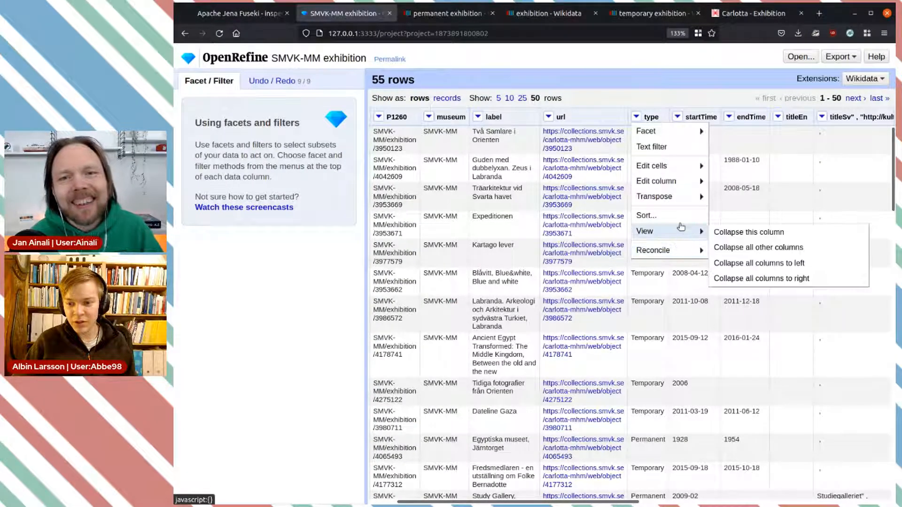
{"action": "mouse_move", "coordinate": [689, 185]}
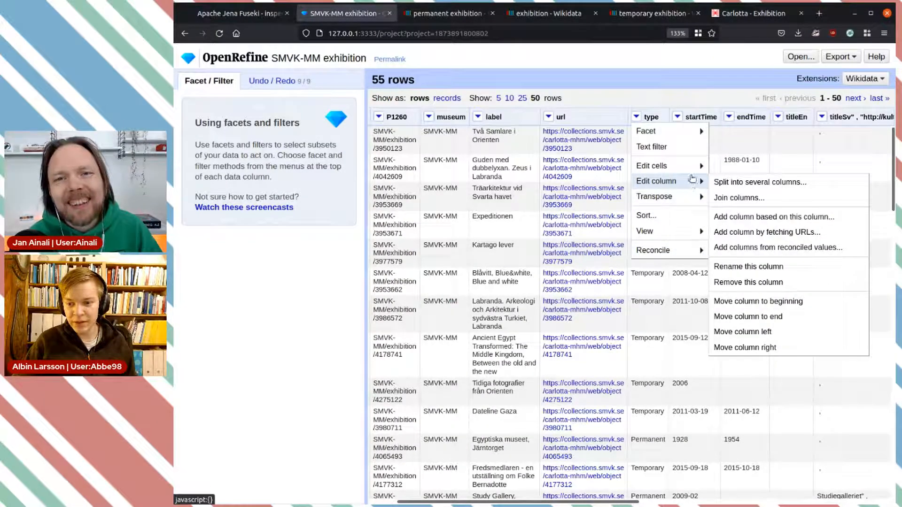
{"action": "mouse_move", "coordinate": [690, 166]}
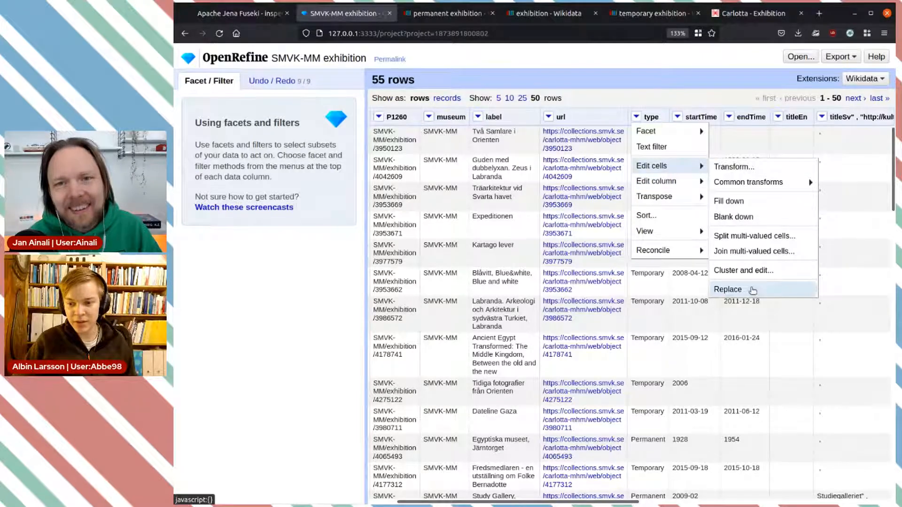
{"action": "left_click", "coordinate": [727, 290]}
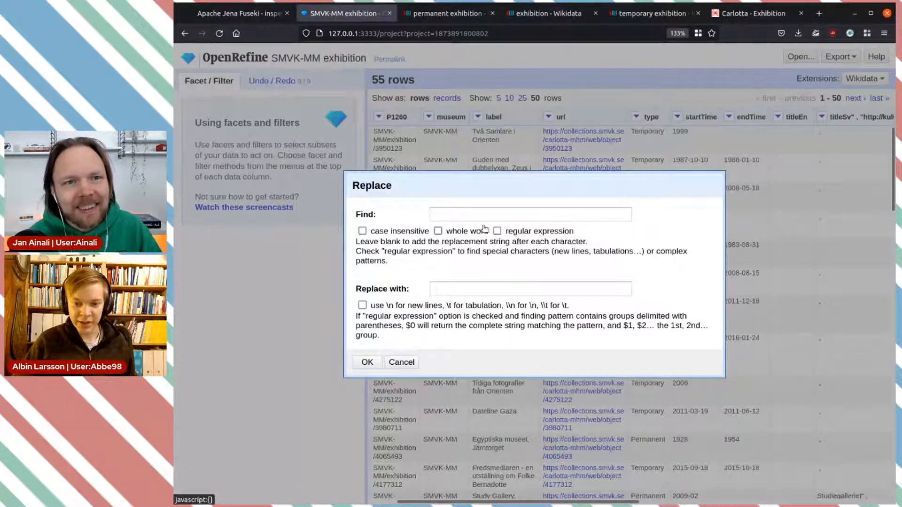
{"action": "left_click", "coordinate": [471, 291]}
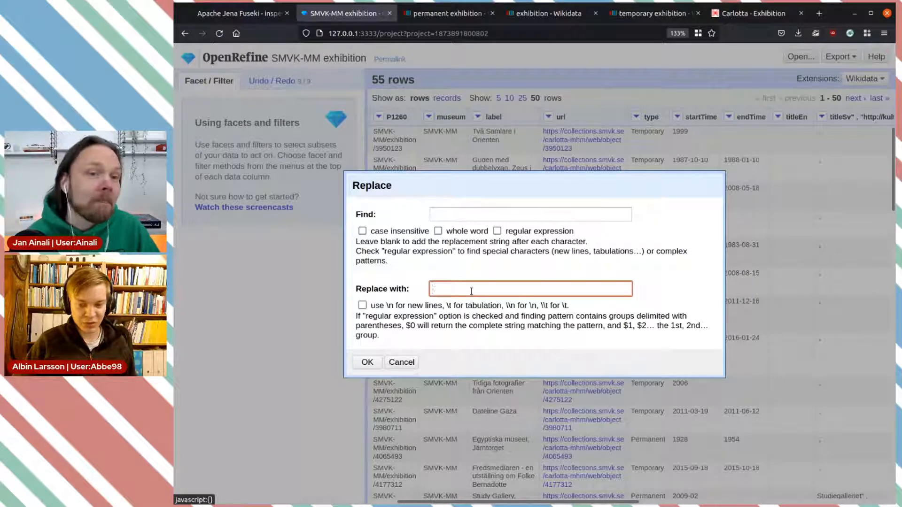
{"action": "type", "text": "Q105074362"}
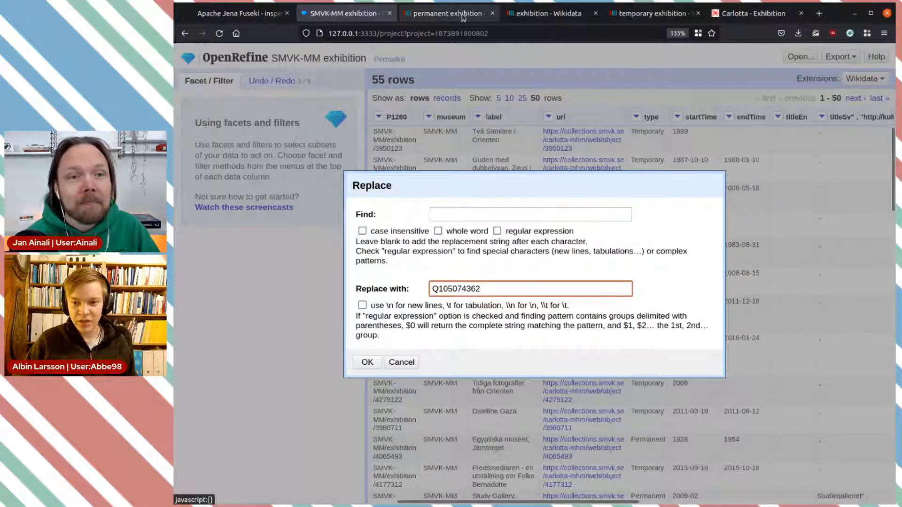
Copy the word permanent from the Wikidata permanent exhibition title and enter it as the text to find in the OpenRefine replacement
{"action": "left_click", "coordinate": [446, 13]}
{"action": "double_click", "coordinate": [394, 146]}
{"action": "key", "text": "ctrl+c"}
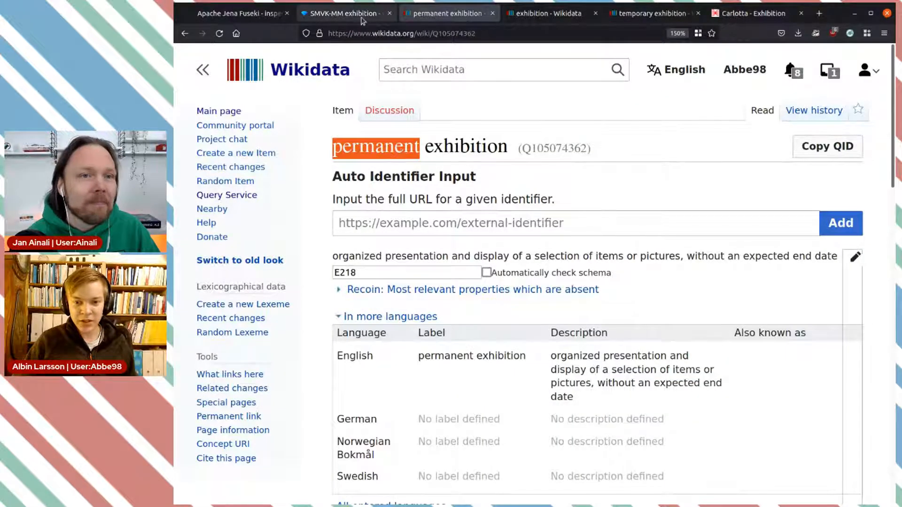
{"action": "left_click", "coordinate": [338, 13]}
{"action": "left_click", "coordinate": [454, 214]}
{"action": "key", "text": "ctrl+v"}
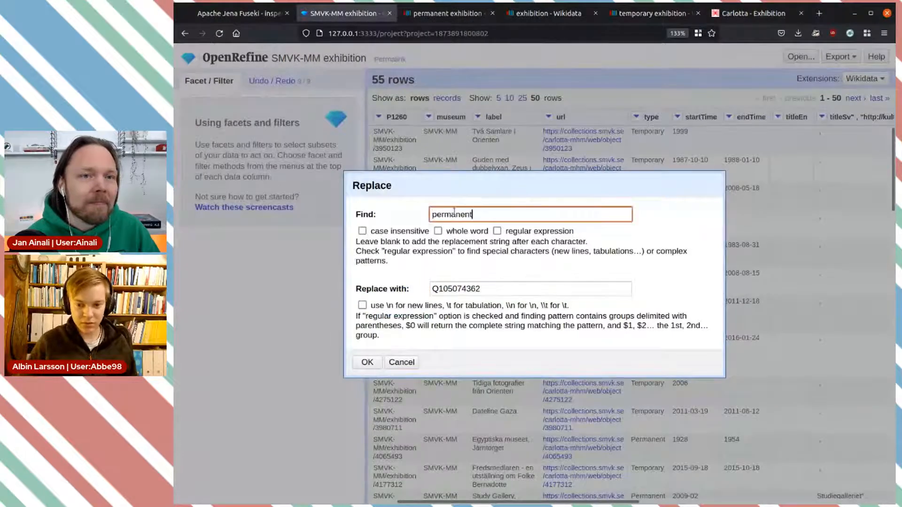
Make the search for permanent case insensitive and apply the replacement with Q105074362 to the type column
{"action": "type", "text": "P"}
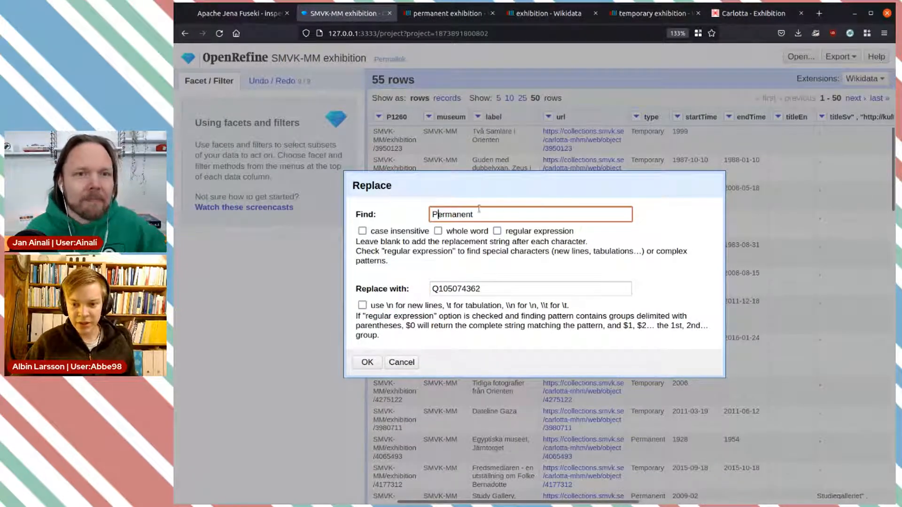
{"action": "left_click", "coordinate": [540, 205]}
{"action": "left_click", "coordinate": [437, 212]}
{"action": "key", "text": "BackSpace"}
{"action": "type", "text": "p"}
{"action": "left_click", "coordinate": [400, 232]}
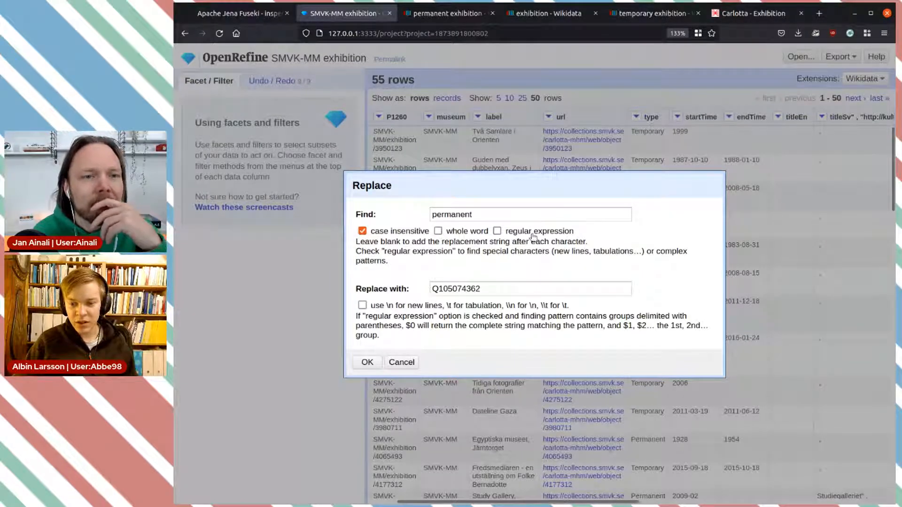
{"action": "left_click_drag", "start_coordinate": [391, 243], "coordinate": [659, 264]}
{"action": "left_click", "coordinate": [660, 271]}
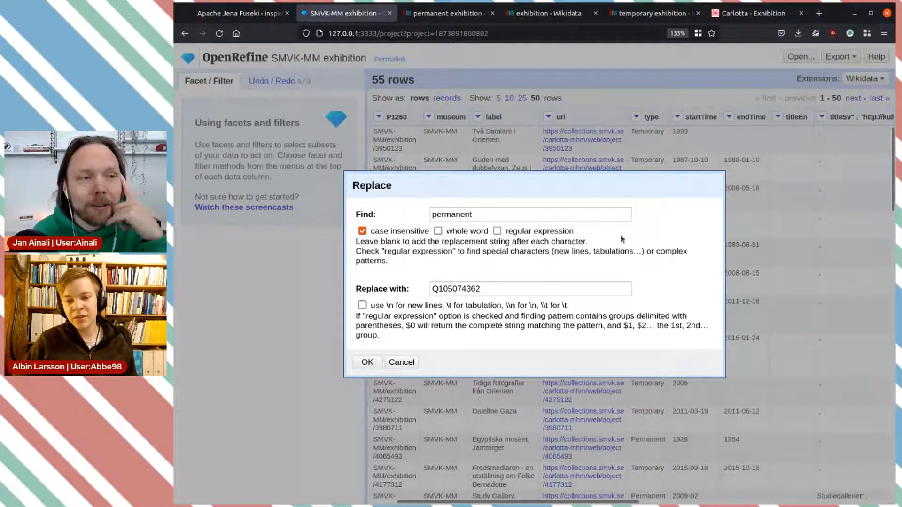
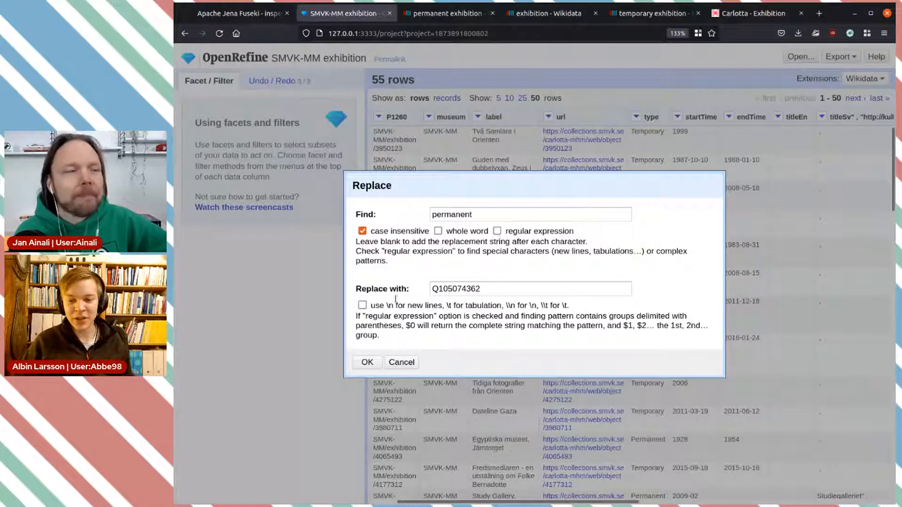
{"action": "left_click", "coordinate": [369, 363]}
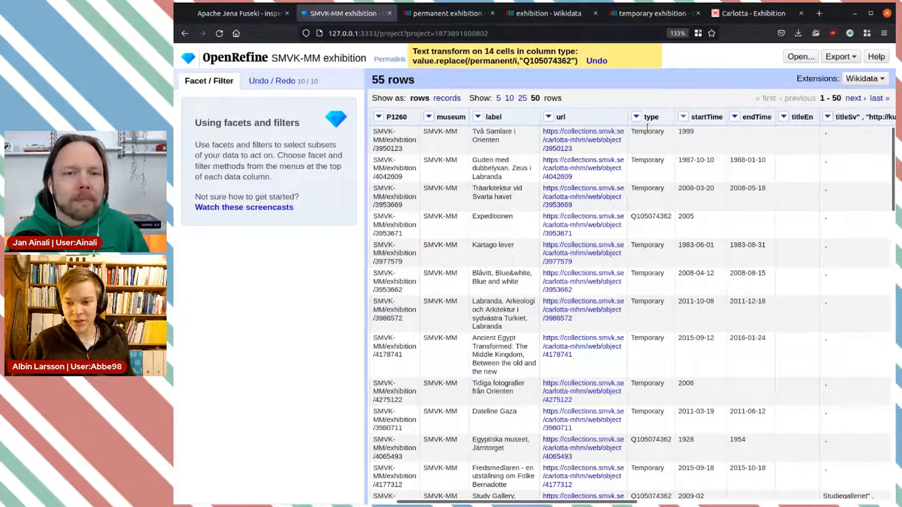
{"action": "left_click", "coordinate": [637, 116]}
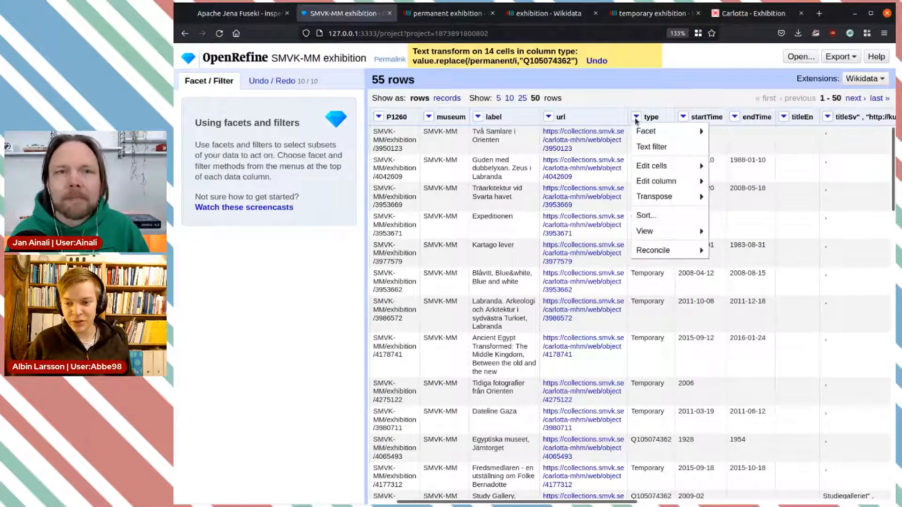
{"action": "left_click", "coordinate": [667, 148]}
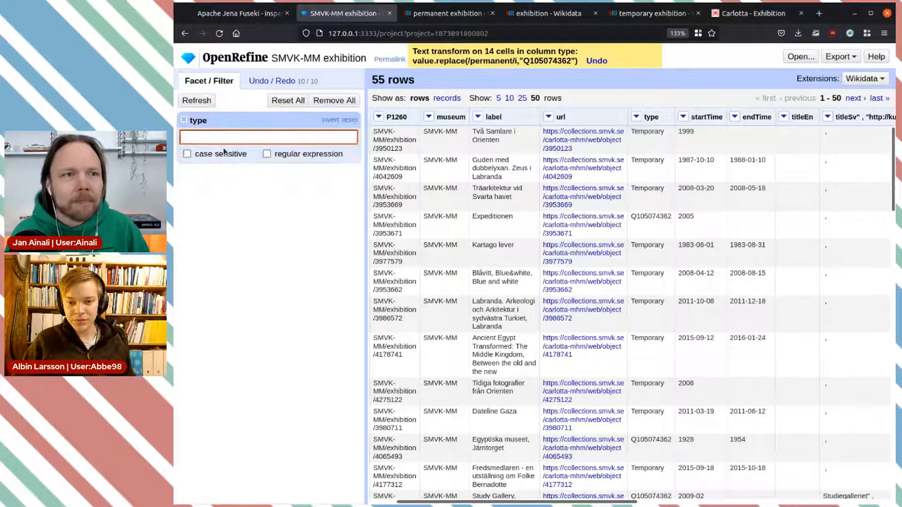
{"action": "left_click", "coordinate": [184, 121]}
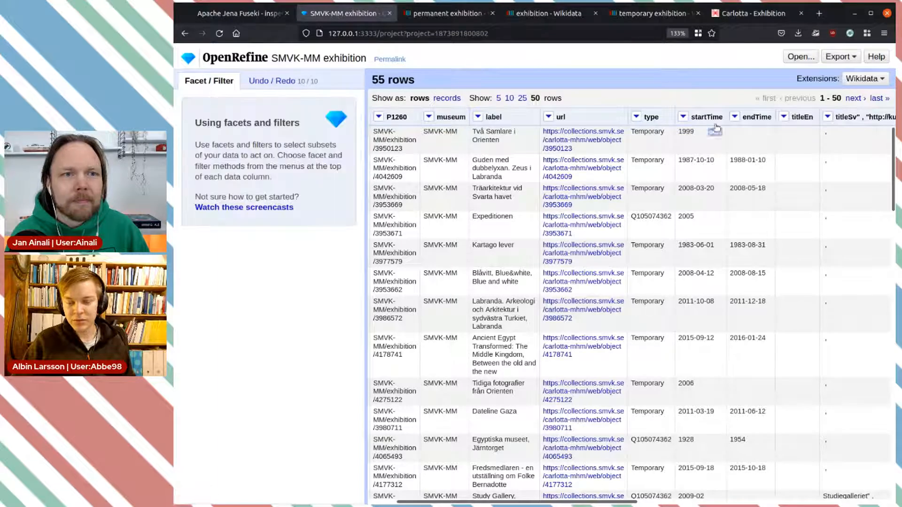
Create a text facet on the type column and limit the rows to Temporary
{"action": "left_click", "coordinate": [636, 117]}
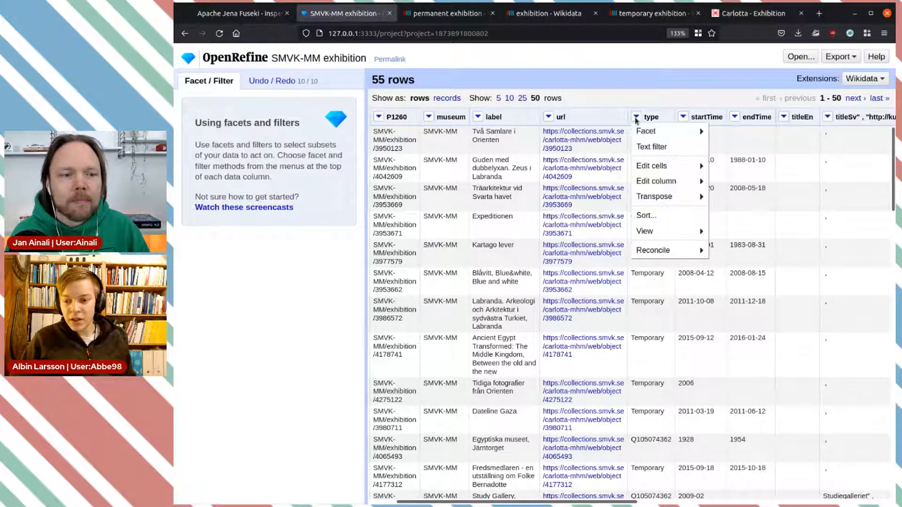
{"action": "mouse_move", "coordinate": [674, 136]}
{"action": "left_click", "coordinate": [721, 134]}
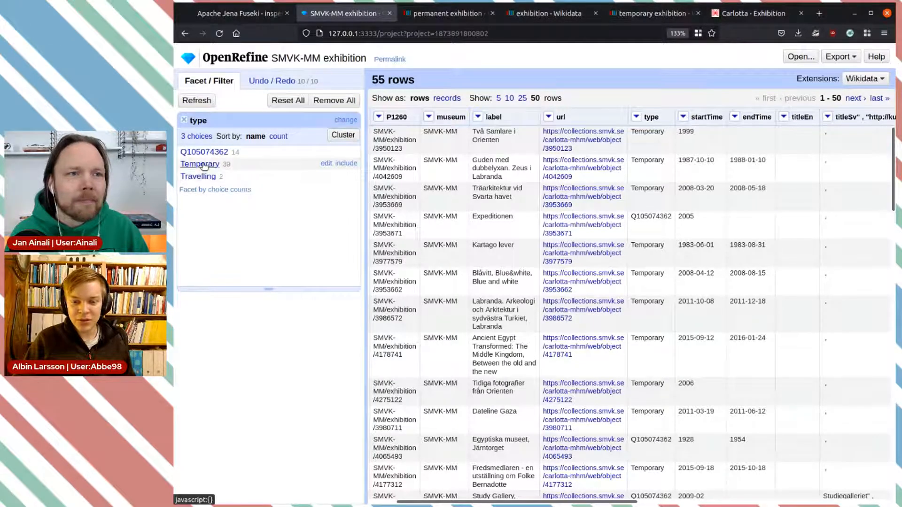
{"action": "left_click", "coordinate": [346, 164]}
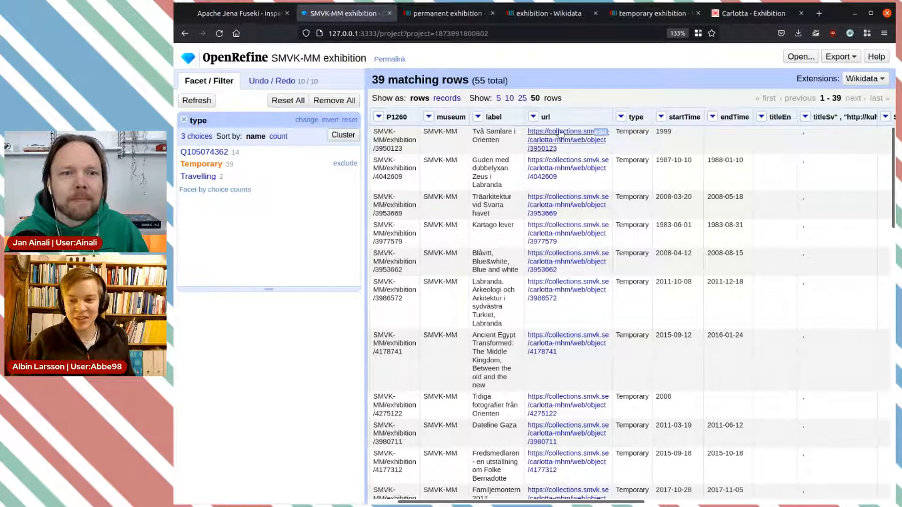
Open a custom text transform on the filtered type column and copy the QID of the Wikidata item temporary exhibition for it
{"action": "left_click", "coordinate": [621, 117]}
{"action": "mouse_move", "coordinate": [645, 240]}
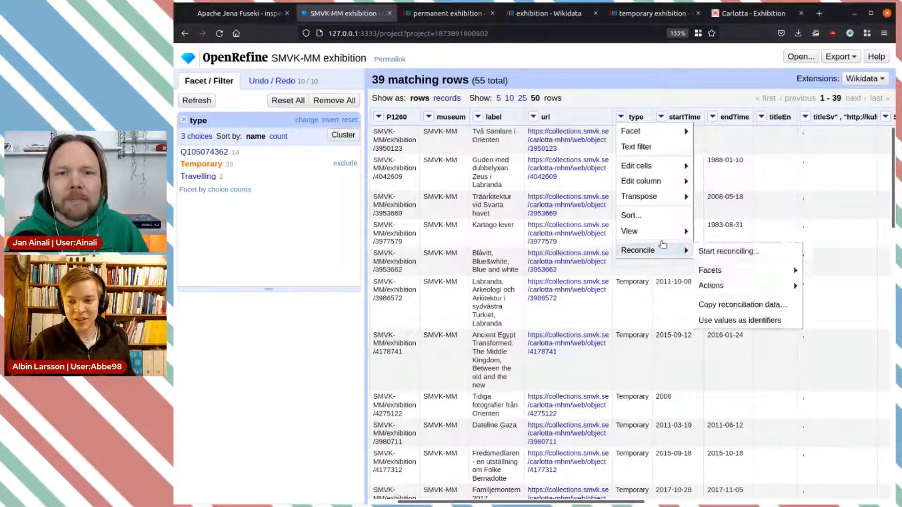
{"action": "mouse_move", "coordinate": [661, 177]}
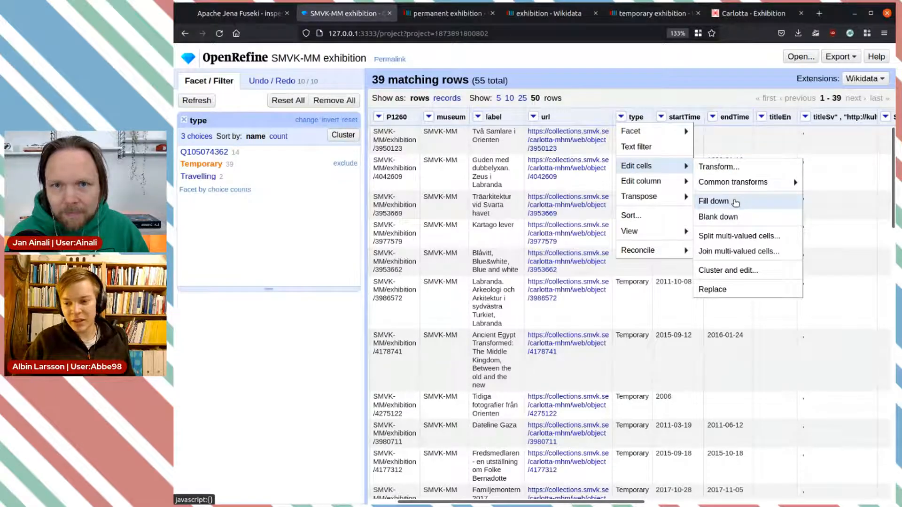
{"action": "left_click", "coordinate": [733, 167]}
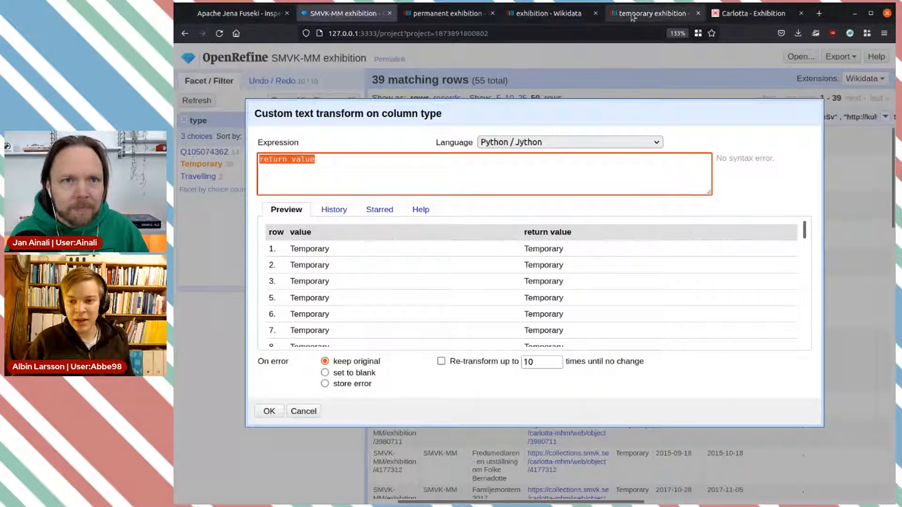
{"action": "left_click", "coordinate": [660, 19]}
{"action": "left_click", "coordinate": [827, 147]}
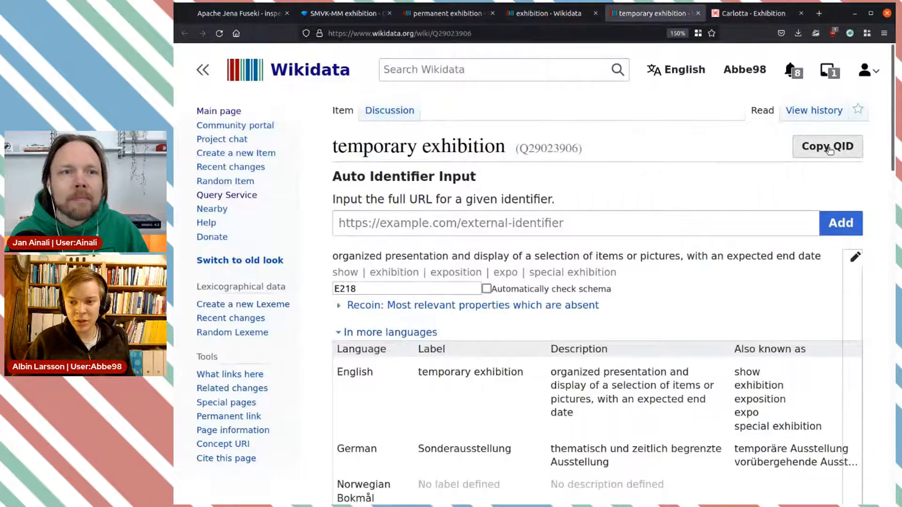
{"action": "left_click", "coordinate": [353, 18]}
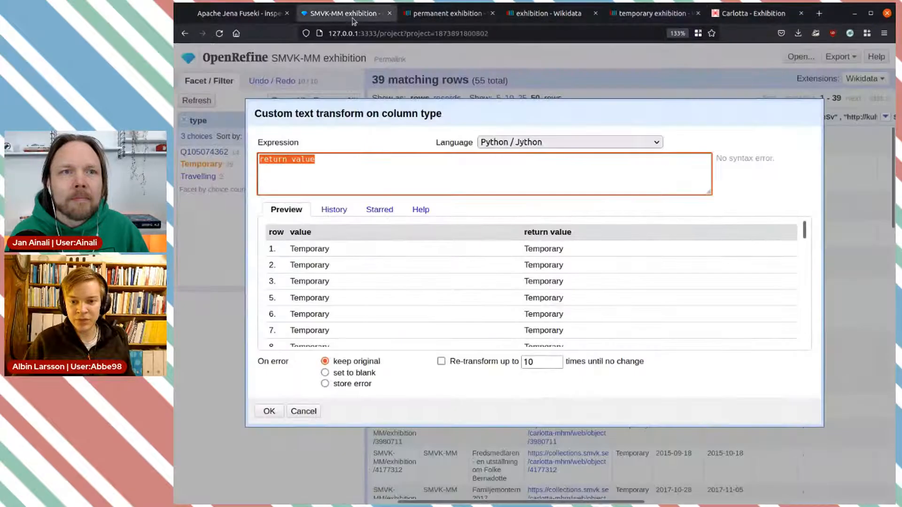
Set the Python expression to return 'Q29023906', check the preview rows, and apply the transform to the Temporary cells
{"action": "left_click", "coordinate": [400, 166]}
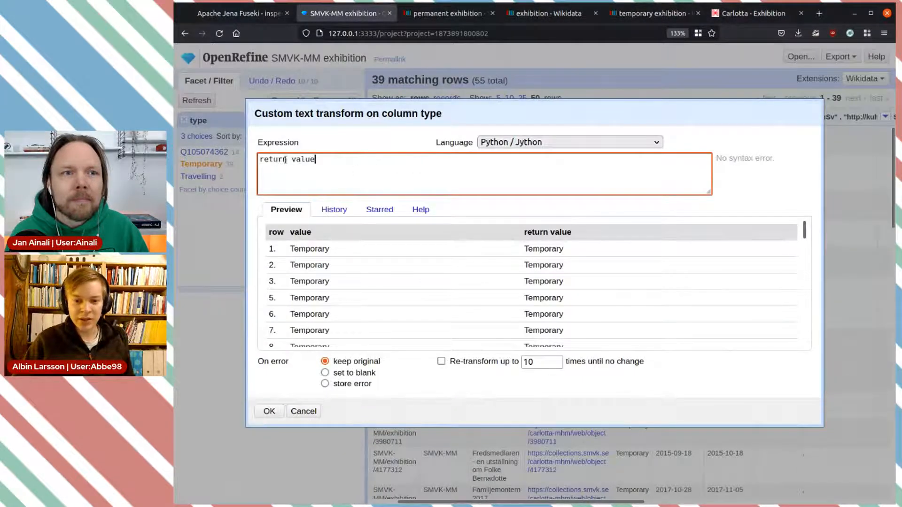
{"action": "double_click", "coordinate": [305, 159]}
{"action": "key", "text": "BackSpace"}
{"action": "type", "text": "''"}
{"action": "key", "text": "Left"}
{"action": "key", "text": "ctrl+v"}
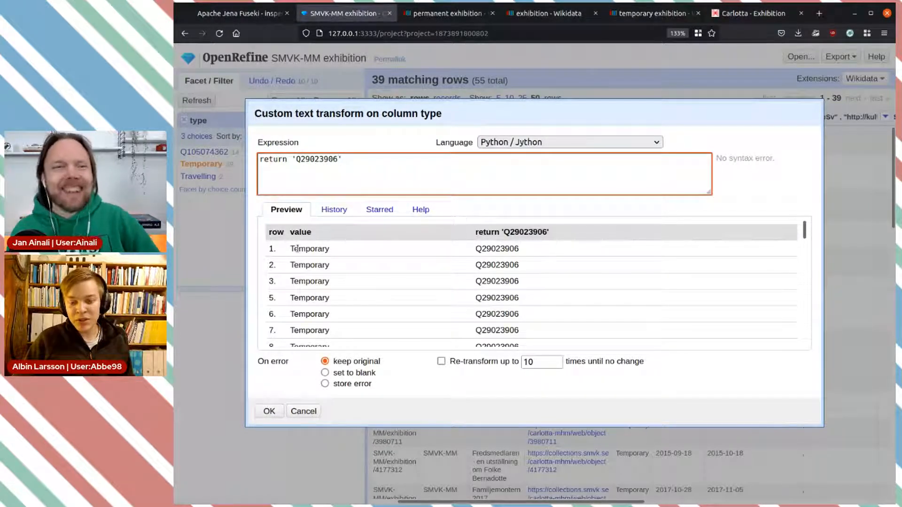
{"action": "scroll", "coordinate": [315, 258], "scroll_direction": "down", "scroll_amount": 12}
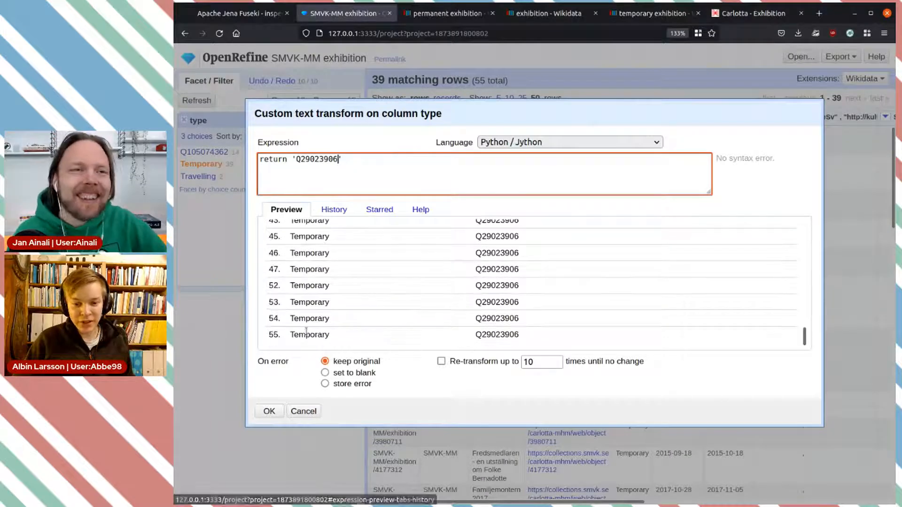
{"action": "scroll", "coordinate": [308, 324], "scroll_direction": "up", "scroll_amount": 12}
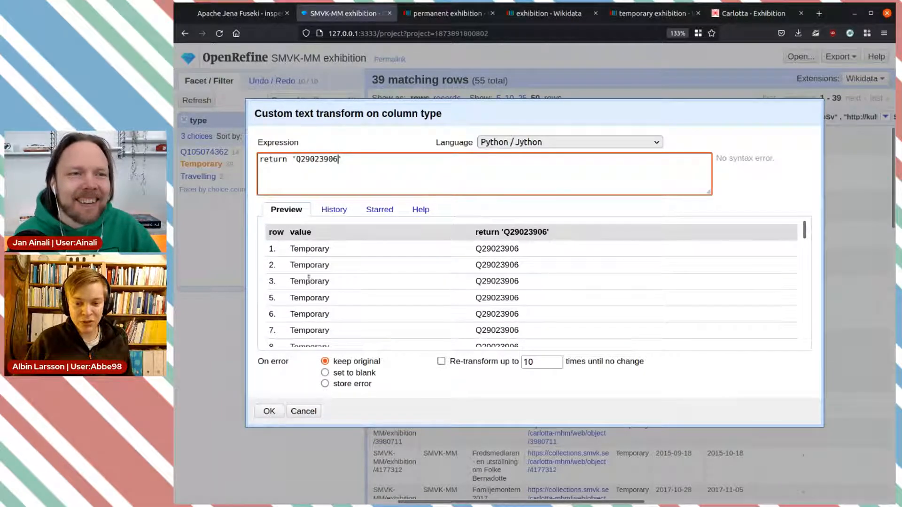
{"action": "scroll", "coordinate": [308, 279], "scroll_direction": "down", "scroll_amount": 12}
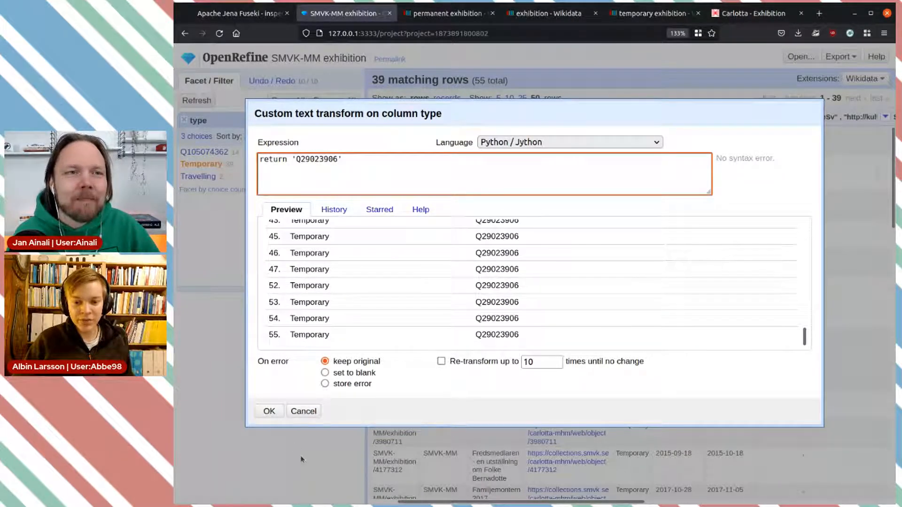
{"action": "left_click", "coordinate": [269, 412]}
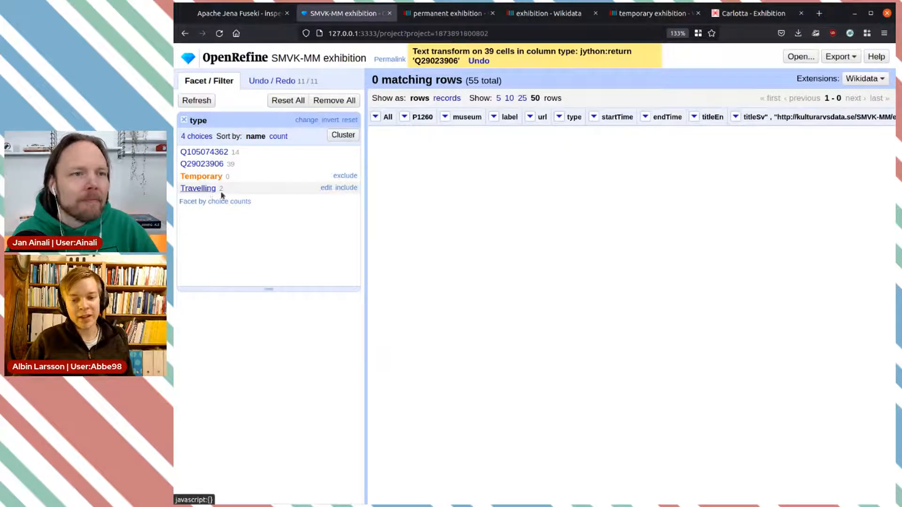
Clear the Temporary selection in the type facet and open a custom text transform on the type column for all rows
{"action": "left_click", "coordinate": [341, 177]}
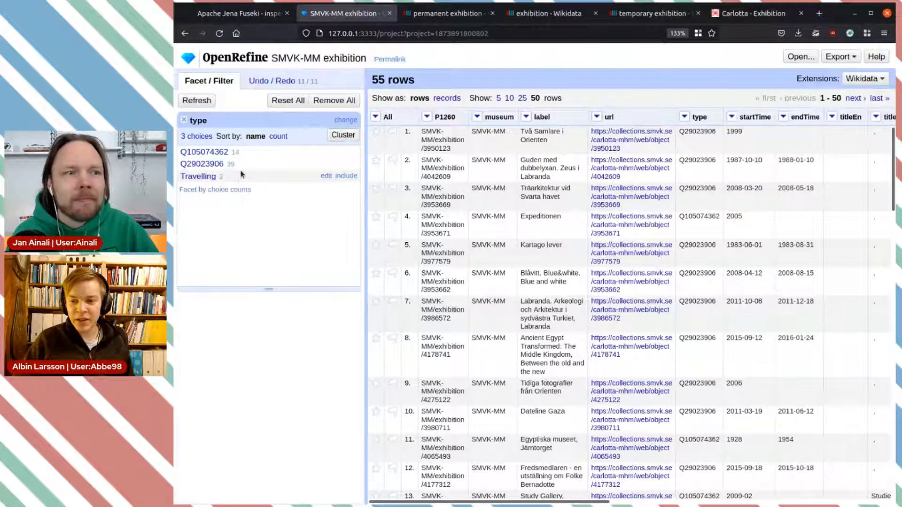
{"action": "left_click", "coordinate": [685, 117]}
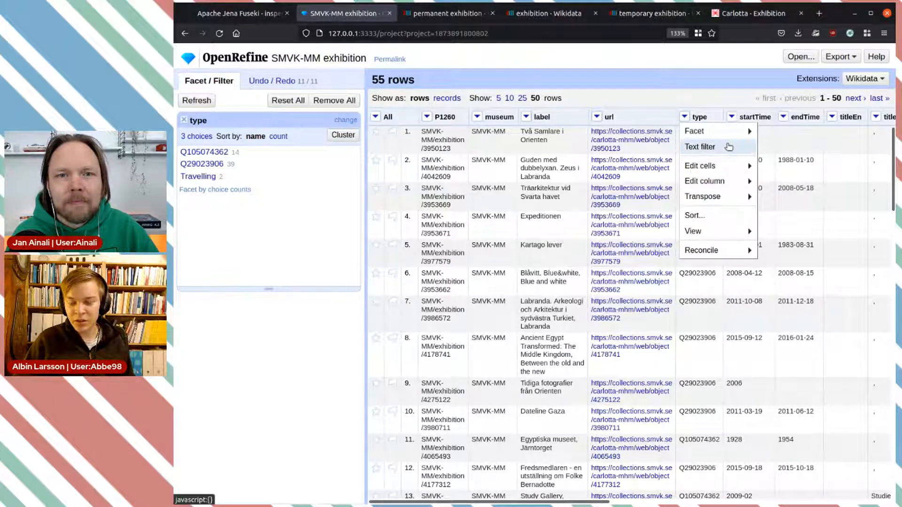
{"action": "mouse_move", "coordinate": [730, 135]}
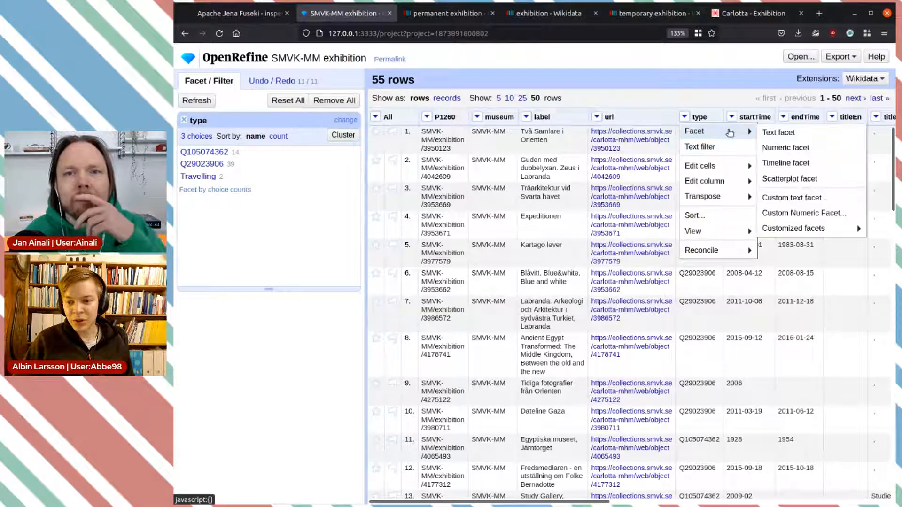
{"action": "mouse_move", "coordinate": [732, 184]}
{"action": "mouse_move", "coordinate": [733, 168]}
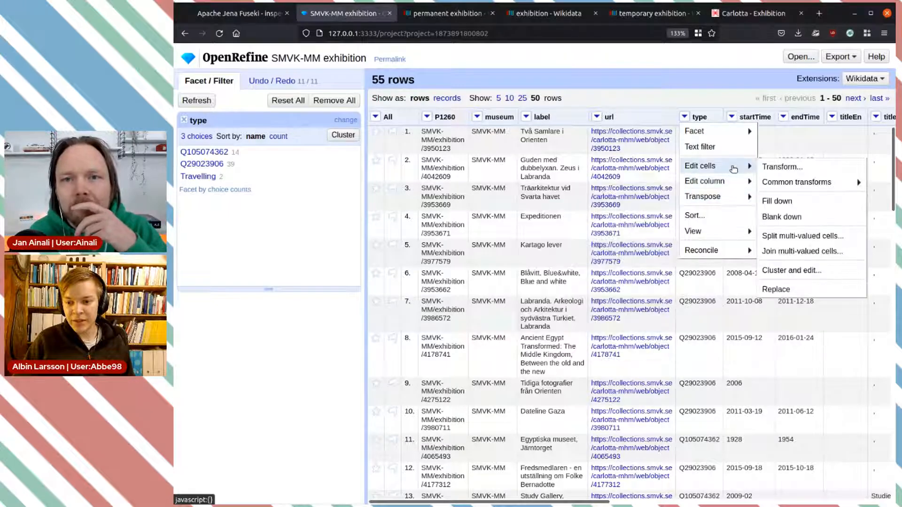
{"action": "left_click", "coordinate": [783, 168]}
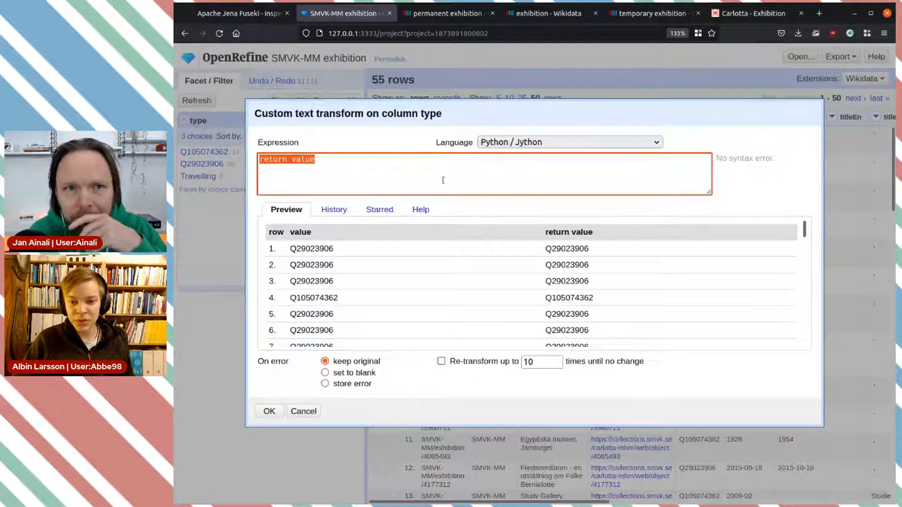
Replace the Python expression with an if value == 'Travelling': condition followed by an indented return line
{"action": "left_click", "coordinate": [381, 177]}
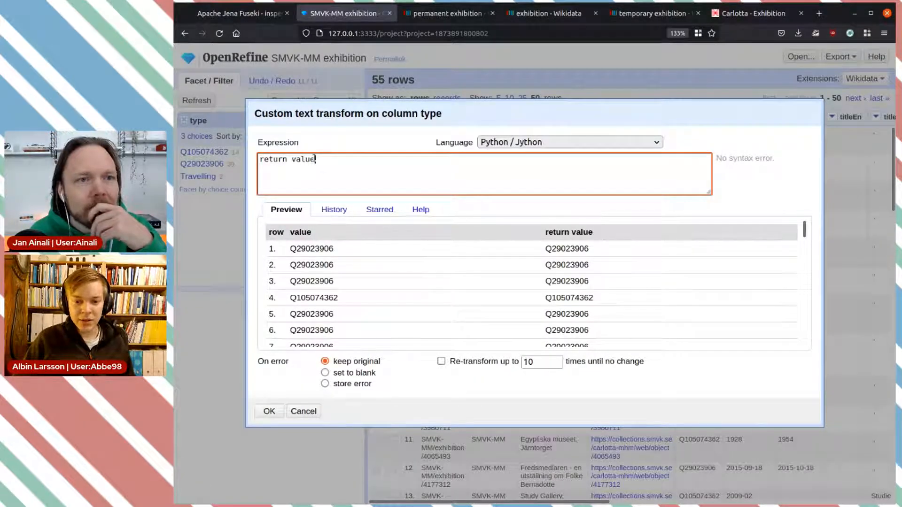
{"action": "key", "text": "ctrl+a"}
{"action": "type", "text": "if "}
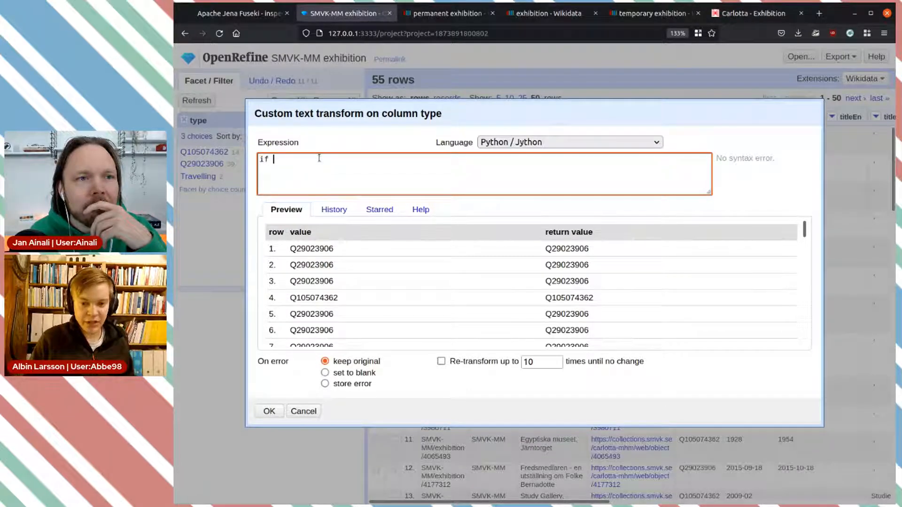
{"action": "type", "text": "value == '"}
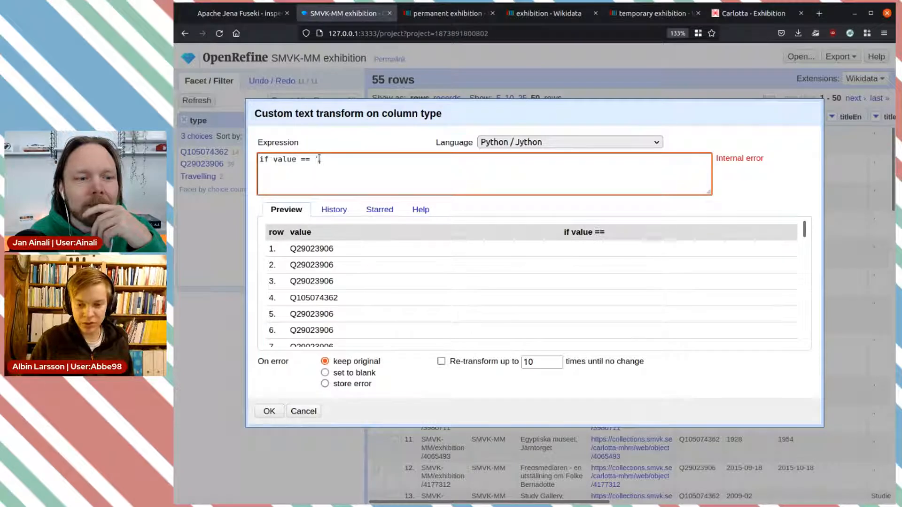
{"action": "type", "text": "Traveling'"}
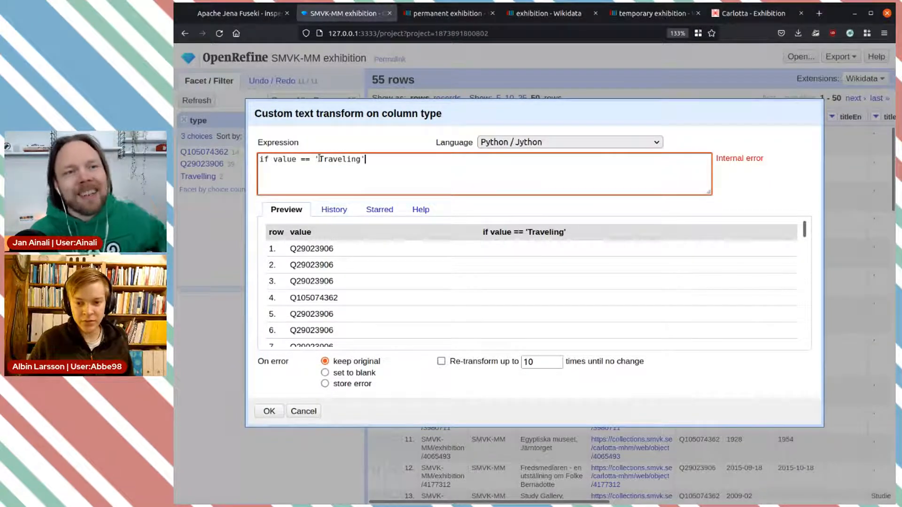
{"action": "type", "text": ":"}
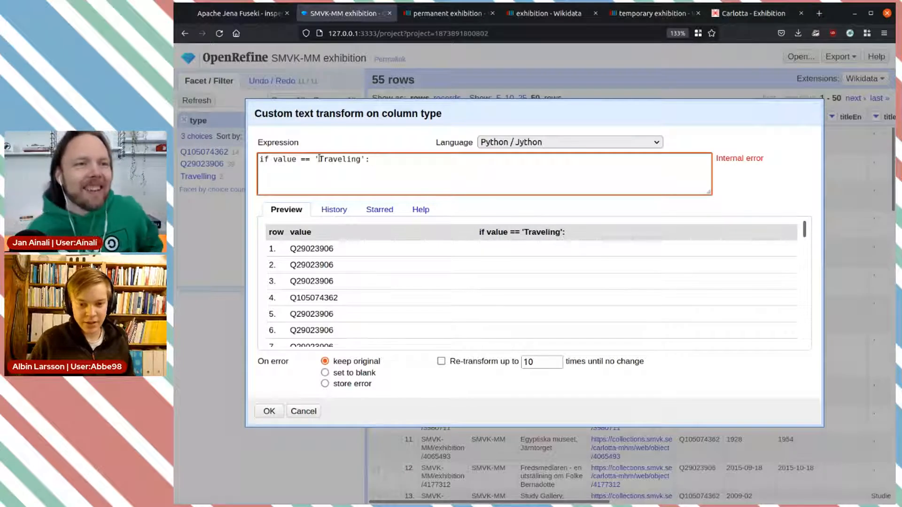
{"action": "key", "text": "Tab"}
{"action": "left_click", "coordinate": [345, 172]}
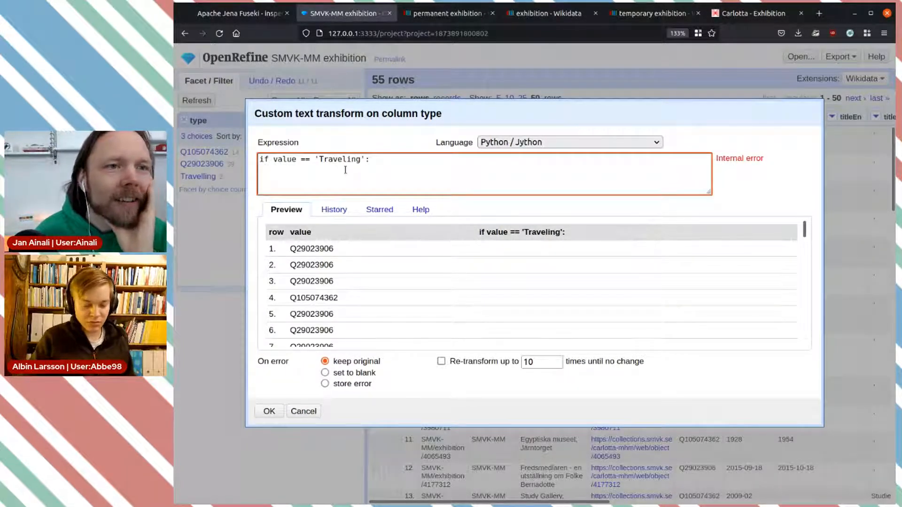
{"action": "key", "text": "Return"}
{"action": "type", "text": "return"}
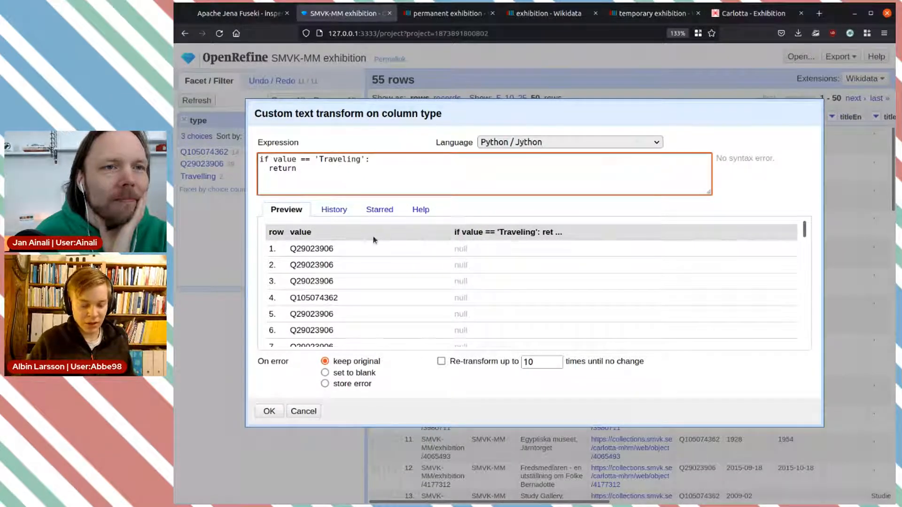
{"action": "key", "text": "Right"}
{"action": "type", "text": "l"}
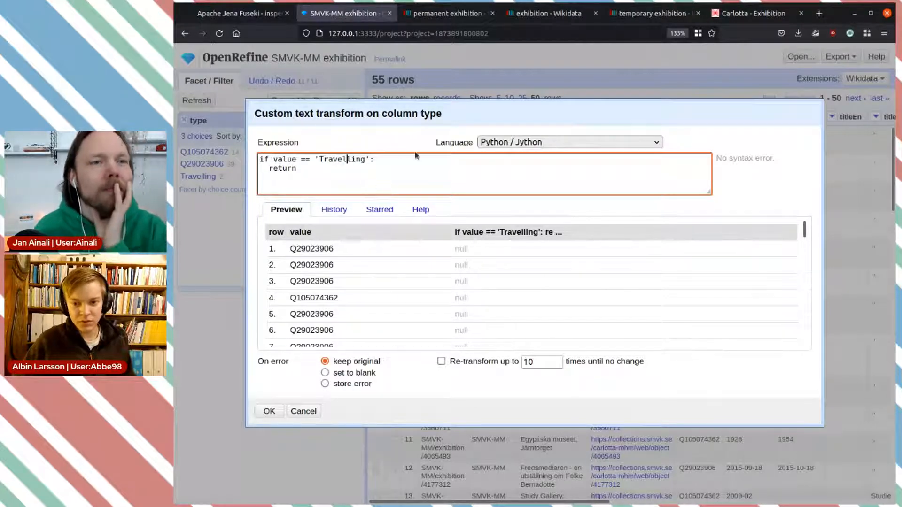
Search Wikidata for travelling exhibition, open the item described as an exhibition which changes location, and copy its QID
{"action": "left_click", "coordinate": [548, 13]}
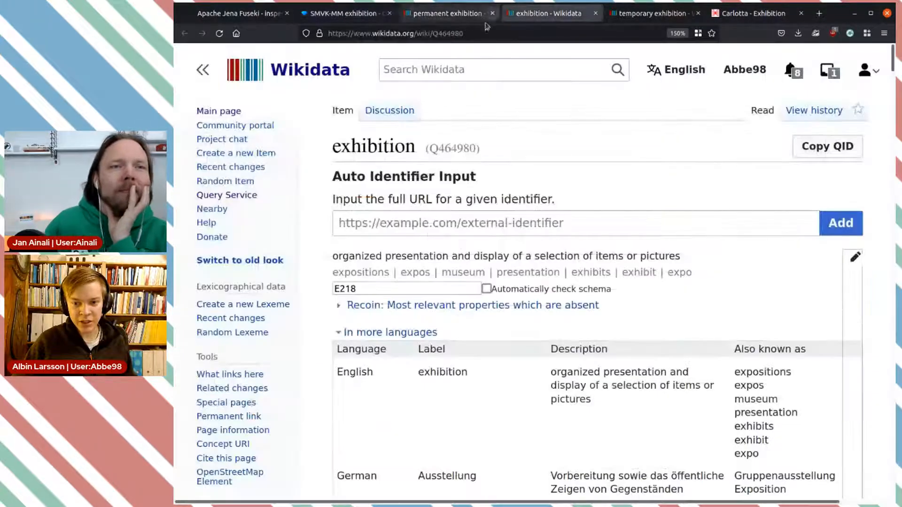
{"action": "scroll", "coordinate": [561, 210], "scroll_direction": "down", "scroll_amount": 10}
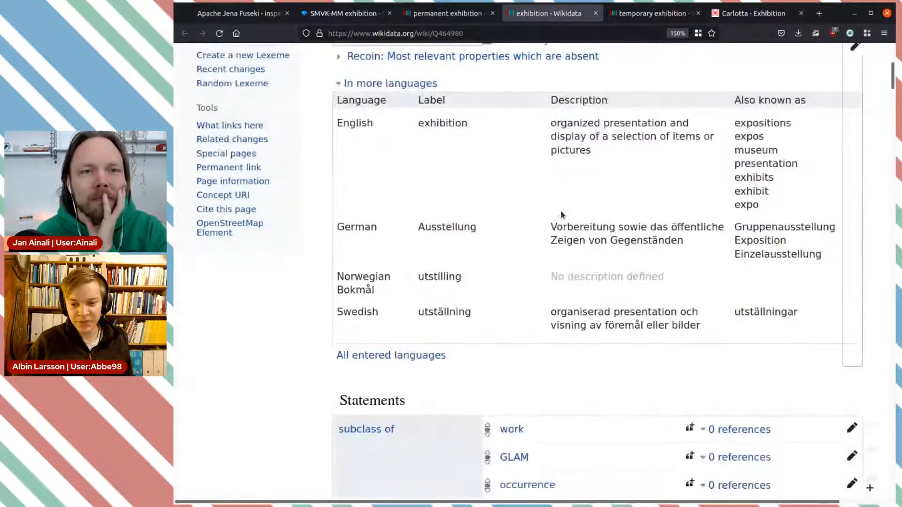
{"action": "scroll", "coordinate": [563, 215], "scroll_direction": "up", "scroll_amount": 9}
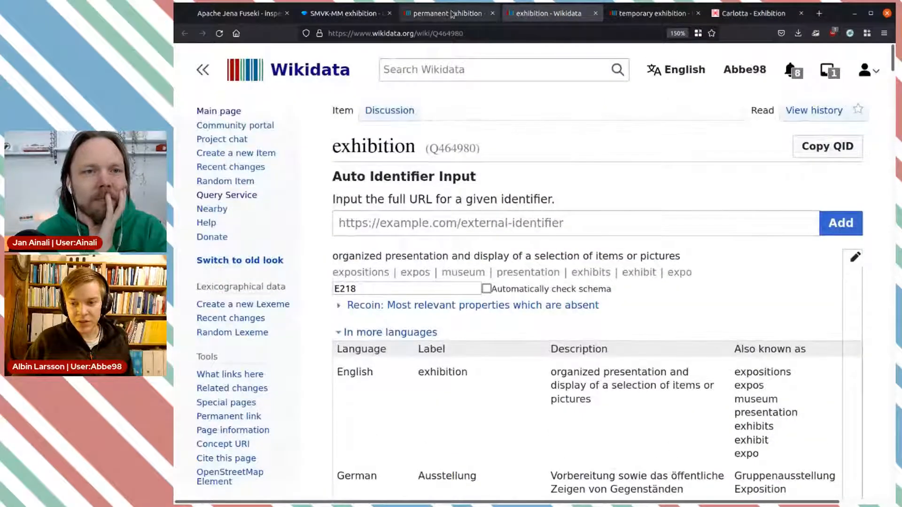
{"action": "left_click", "coordinate": [654, 14]}
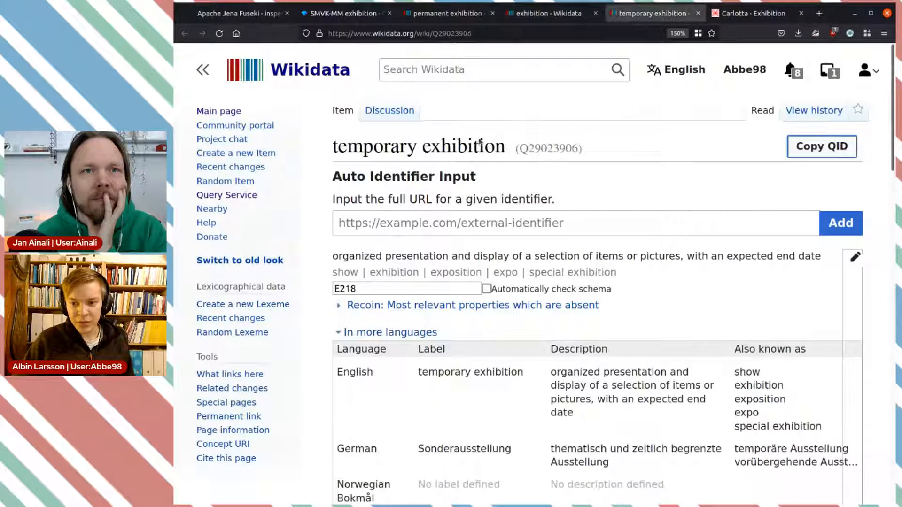
{"action": "double_click", "coordinate": [456, 147]}
{"action": "key", "text": "ctrl+c"}
{"action": "left_click", "coordinate": [449, 71]}
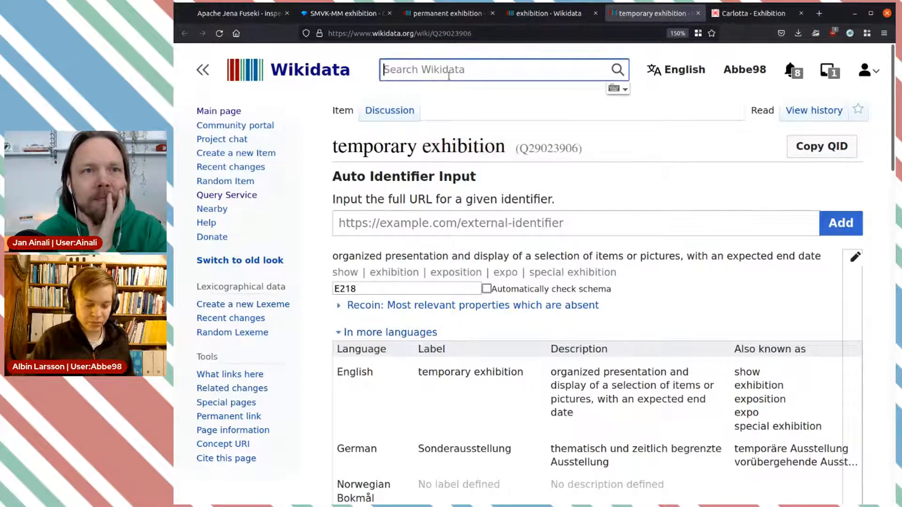
{"action": "type", "text": "travelling"}
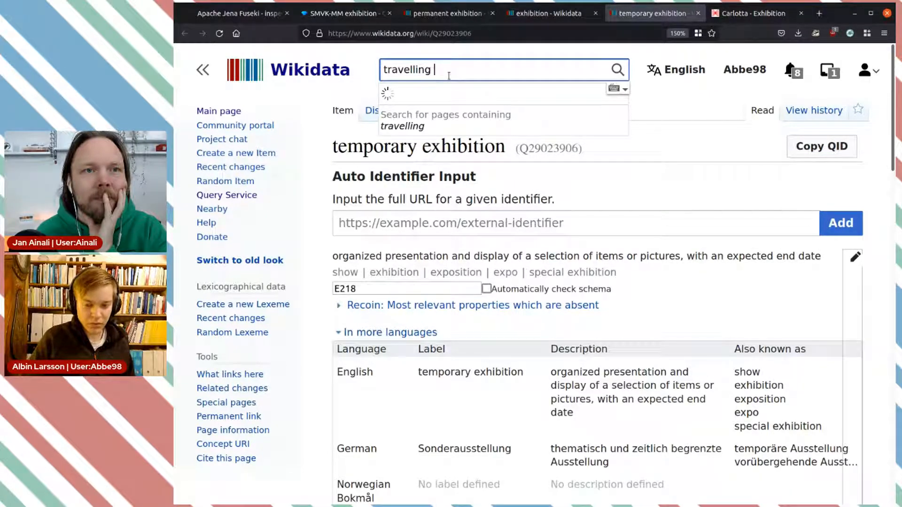
{"action": "middle_click", "coordinate": [448, 75]}
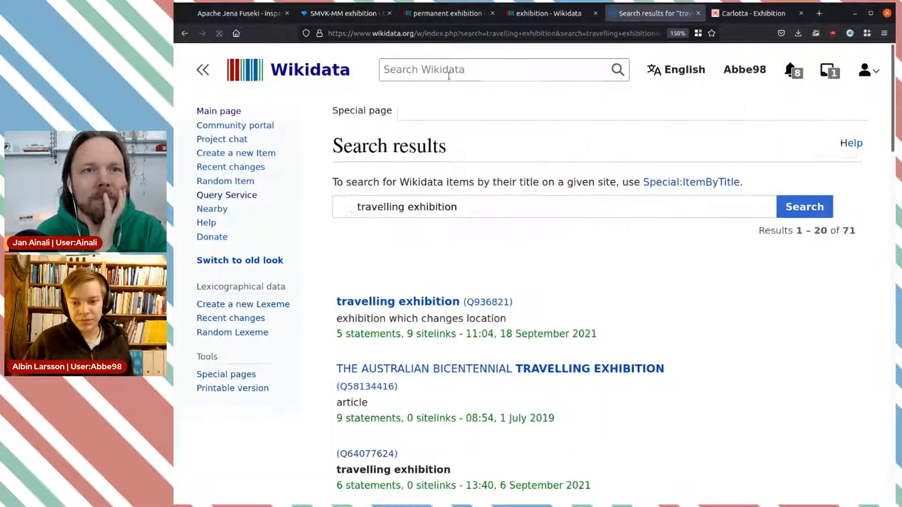
{"action": "left_click", "coordinate": [411, 322]}
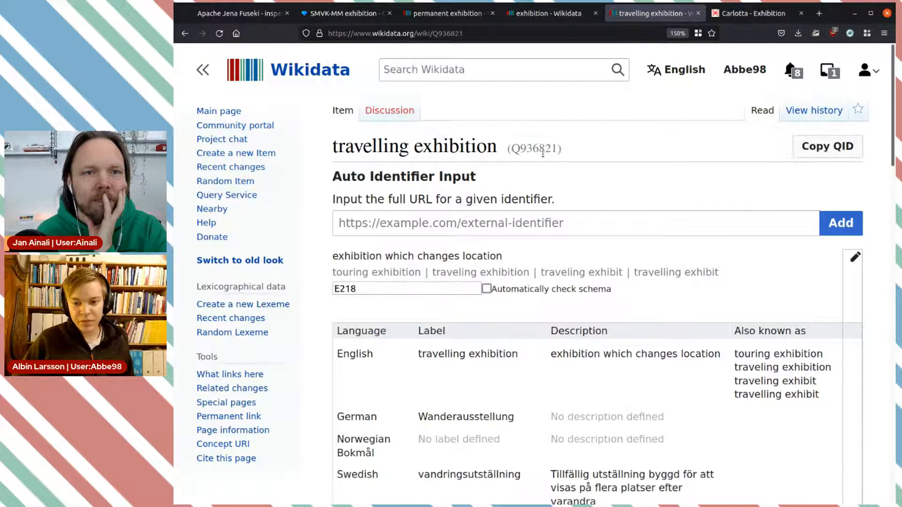
{"action": "double_click", "coordinate": [543, 149]}
{"action": "key", "text": "ctrl+c"}
Complete the return line of the type transform in OpenRefine with the copied value 'Q936821'
{"action": "left_click", "coordinate": [547, 13]}
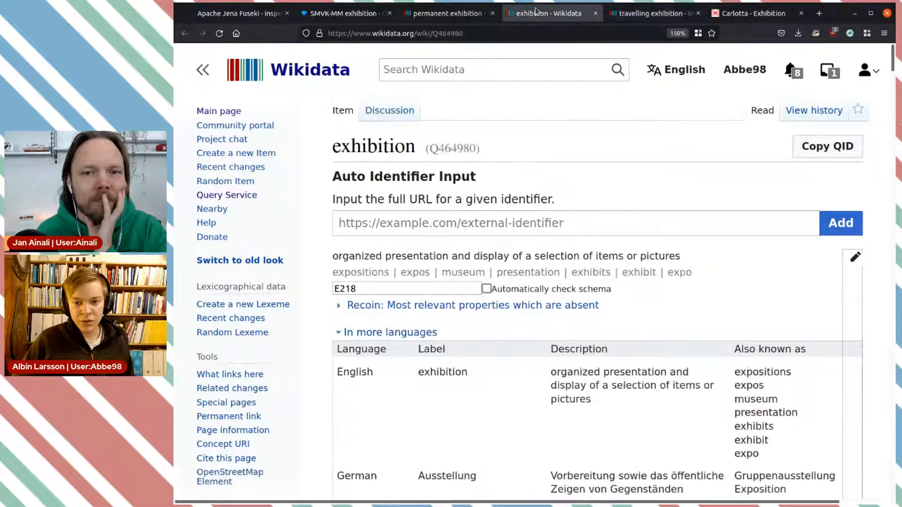
{"action": "left_click", "coordinate": [356, 13]}
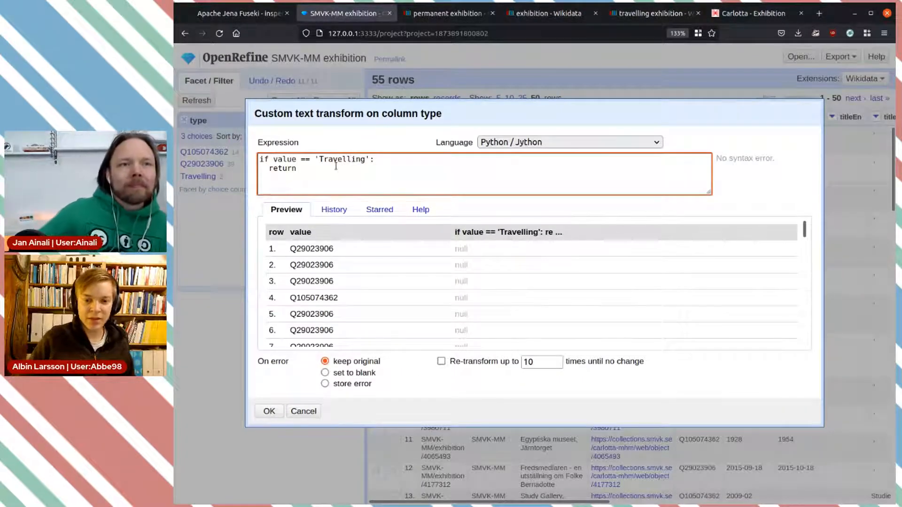
{"action": "type", "text": "'"}
{"action": "key", "text": "ctrl+v"}
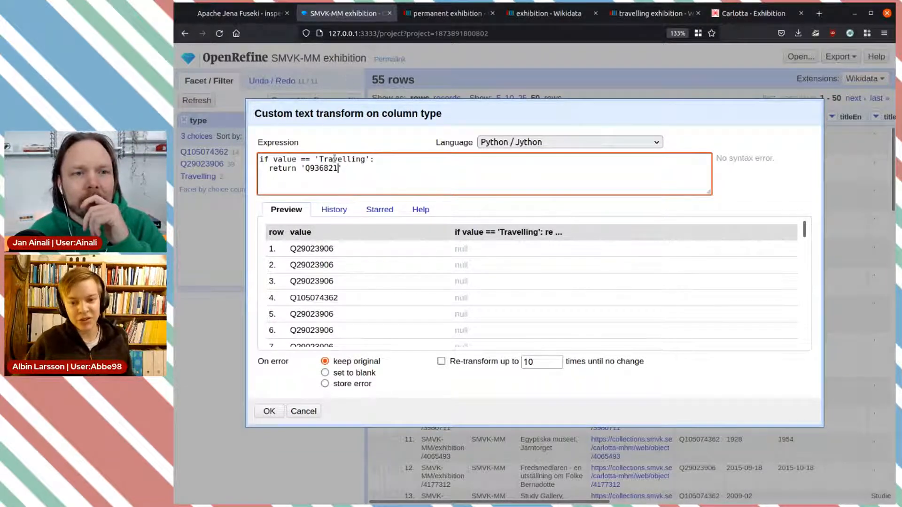
{"action": "double_click", "coordinate": [335, 159]}
{"action": "left_click", "coordinate": [348, 172]}
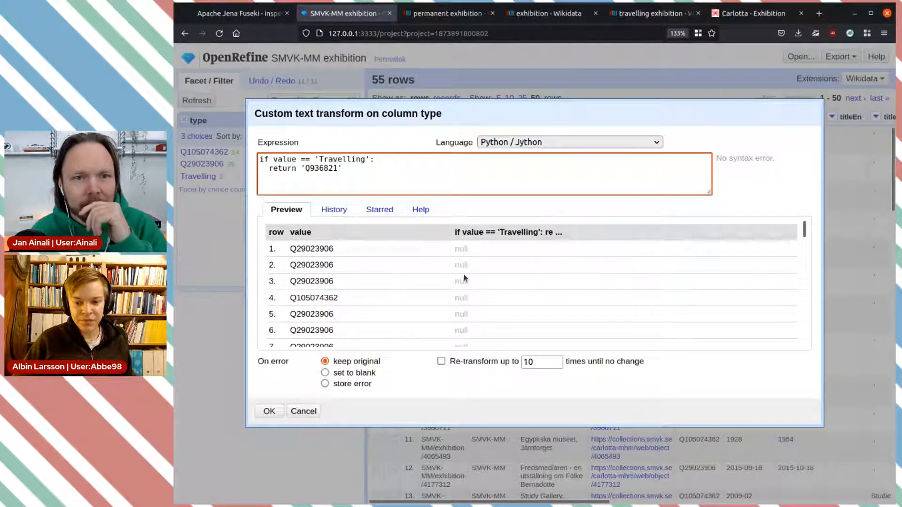
Check the preview of the Travelling row against the other rows and apply the transform to the type column
{"action": "scroll", "coordinate": [465, 278], "scroll_direction": "down", "scroll_amount": 10}
{"action": "scroll", "coordinate": [465, 278], "scroll_direction": "up", "scroll_amount": 9}
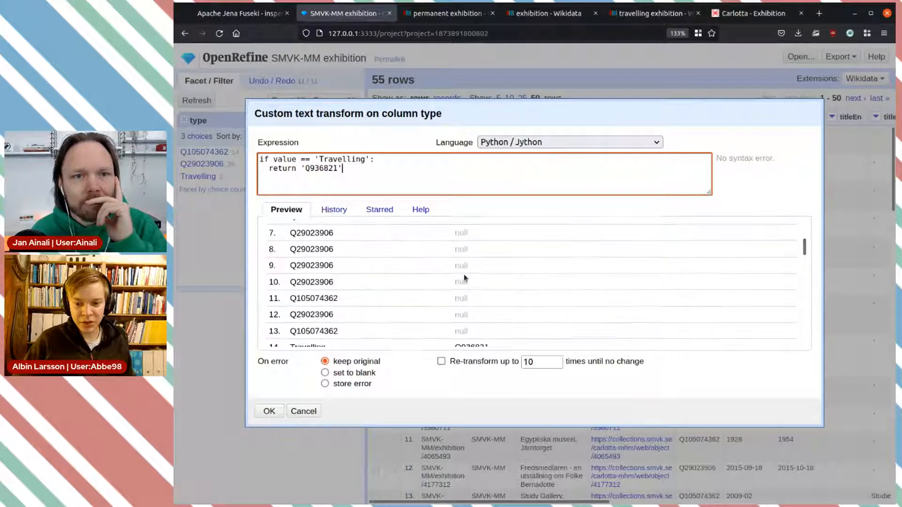
{"action": "scroll", "coordinate": [464, 276], "scroll_direction": "down", "scroll_amount": 2}
{"action": "left_click_drag", "start_coordinate": [288, 294], "coordinate": [353, 295]}
{"action": "left_click_drag", "start_coordinate": [453, 290], "coordinate": [508, 294]}
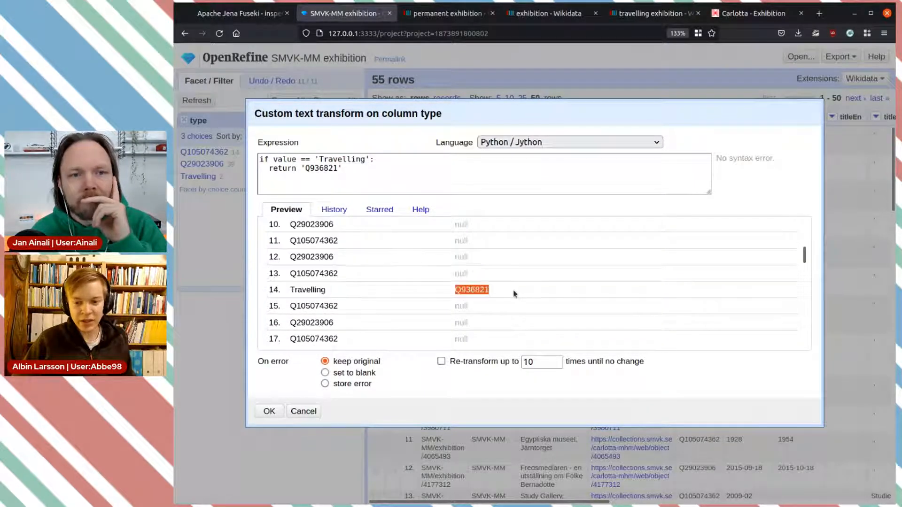
{"action": "left_click", "coordinate": [444, 295]}
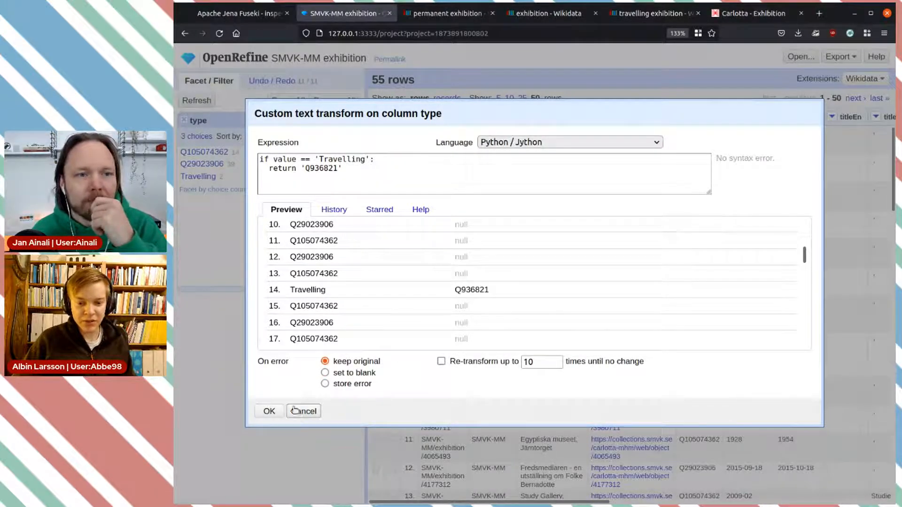
{"action": "left_click", "coordinate": [269, 412]}
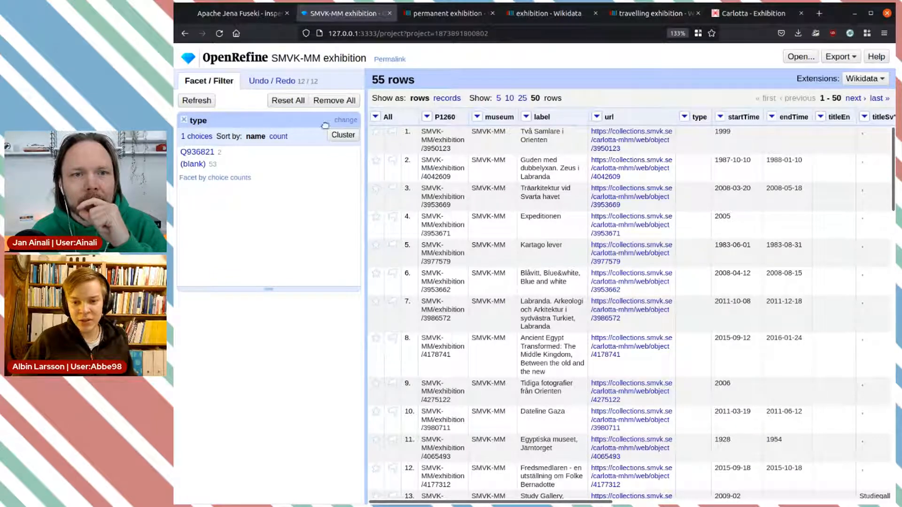
Undo the Travelling transform by reverting the project history to the step that returned 'Q29023906'
{"action": "left_click", "coordinate": [259, 80]}
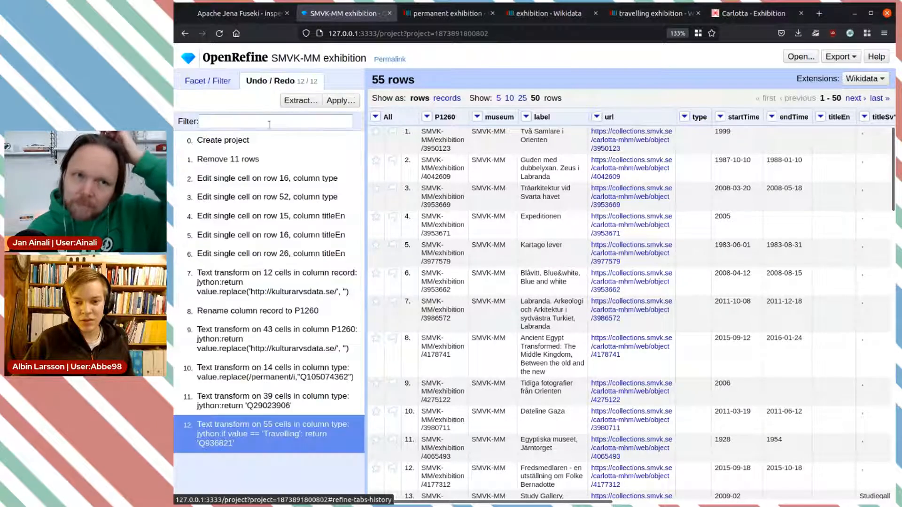
{"action": "left_click", "coordinate": [271, 400]}
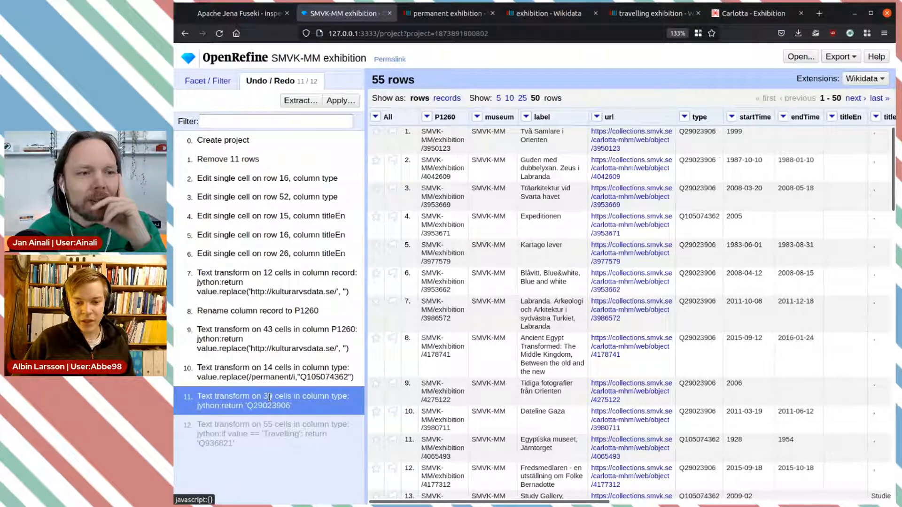
{"action": "left_click", "coordinate": [261, 412]}
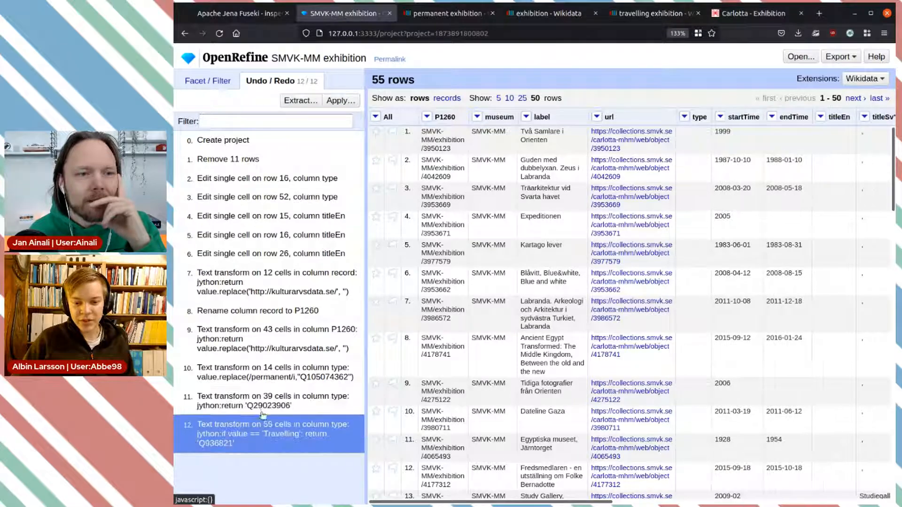
Start a new Python / Jython transform on the type column and reuse the previous expression that returns 'Q936821' for 'Travelling'
{"action": "left_click", "coordinate": [685, 117]}
{"action": "mouse_move", "coordinate": [736, 163]}
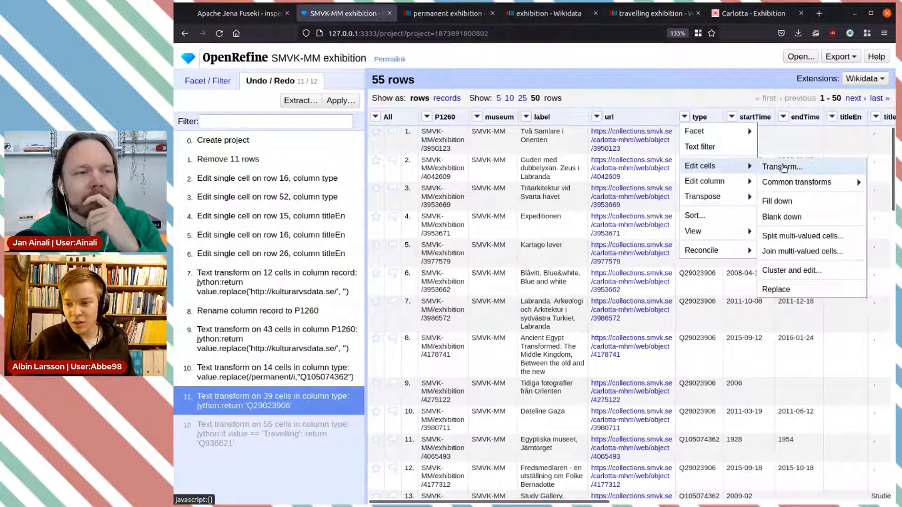
{"action": "left_click", "coordinate": [782, 168]}
{"action": "left_click", "coordinate": [360, 166]}
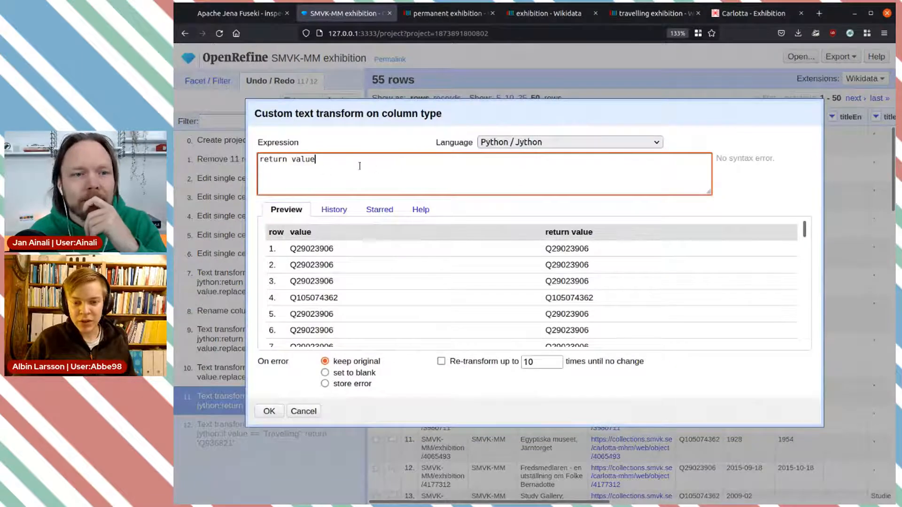
{"action": "left_click", "coordinate": [334, 210]}
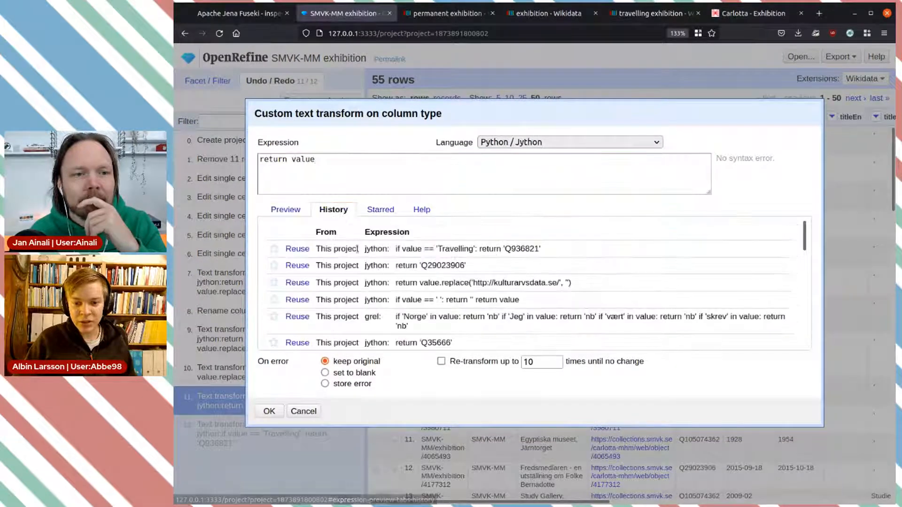
{"action": "left_click", "coordinate": [298, 249]}
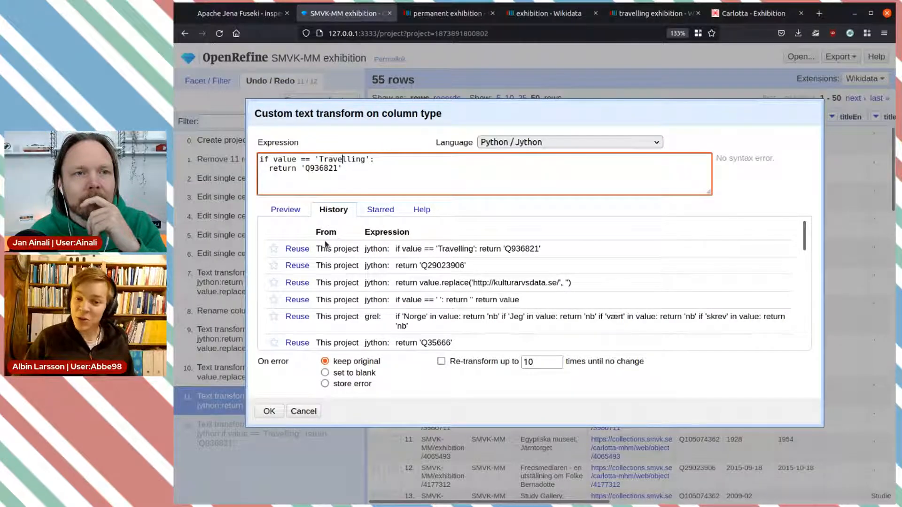
Add the fallback line 'return value' below the Travelling condition and apply the transform to the type column
{"action": "left_click", "coordinate": [357, 173]}
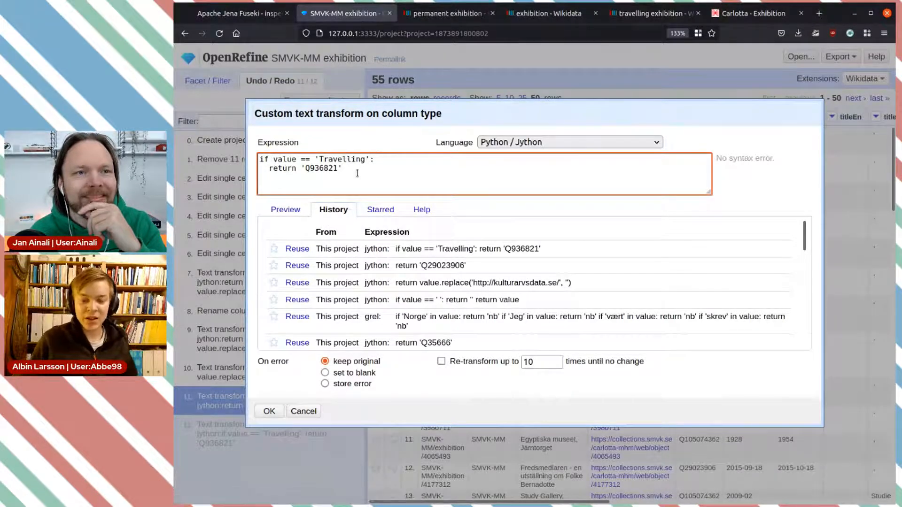
{"action": "key", "text": "Return"}
{"action": "type", "text": "ret"}
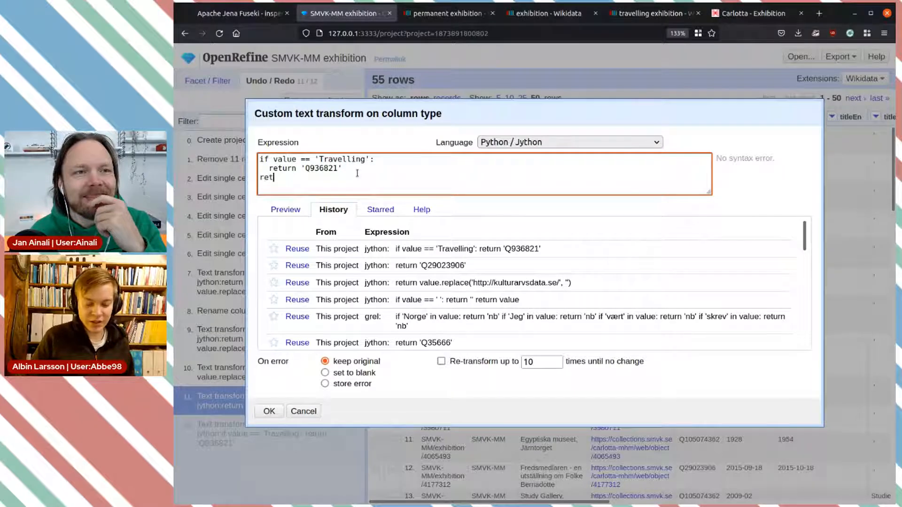
{"action": "type", "text": "urn value"}
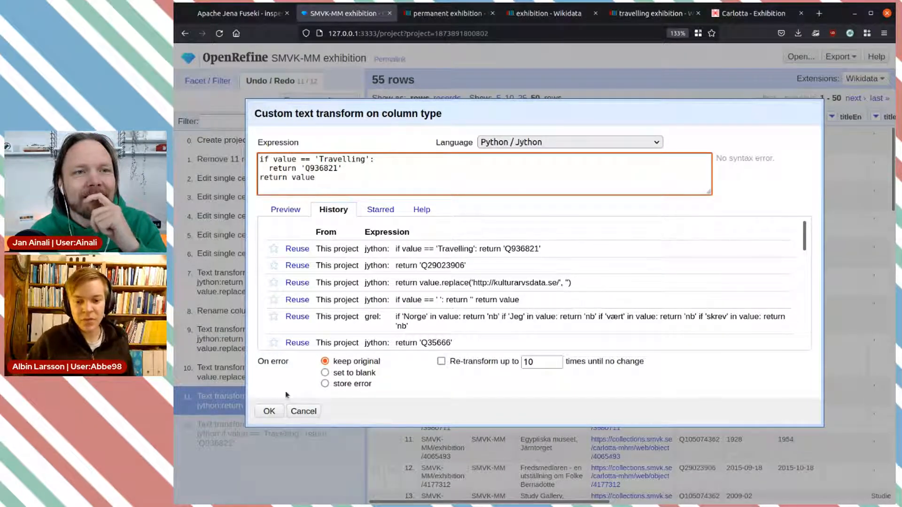
{"action": "left_click", "coordinate": [269, 411]}
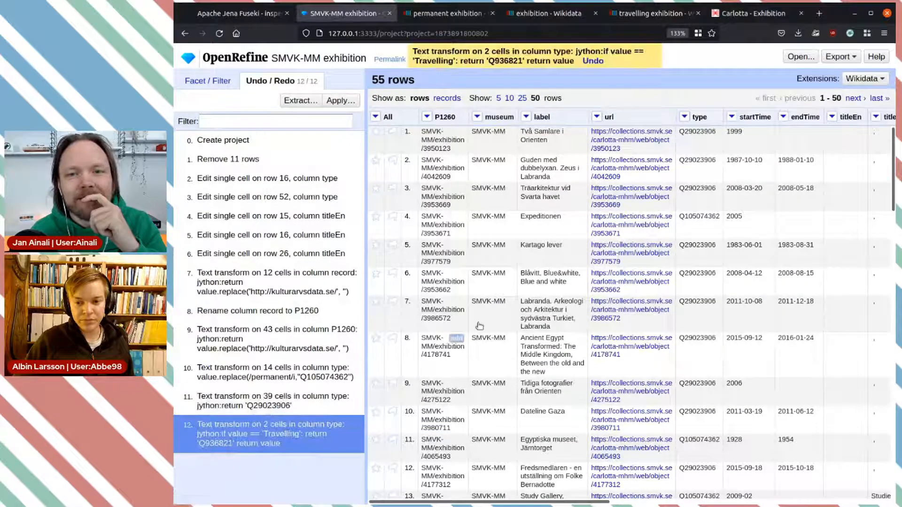
{"action": "left_click", "coordinate": [209, 81]}
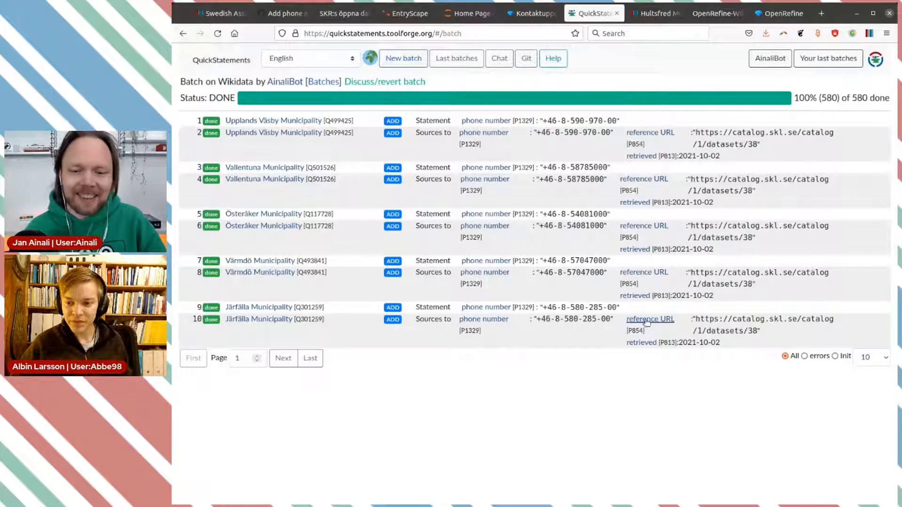
Switch to the Hultsfred Municipality item on Wikidata and examine the references of its phone number statement
{"action": "left_click", "coordinate": [651, 14]}
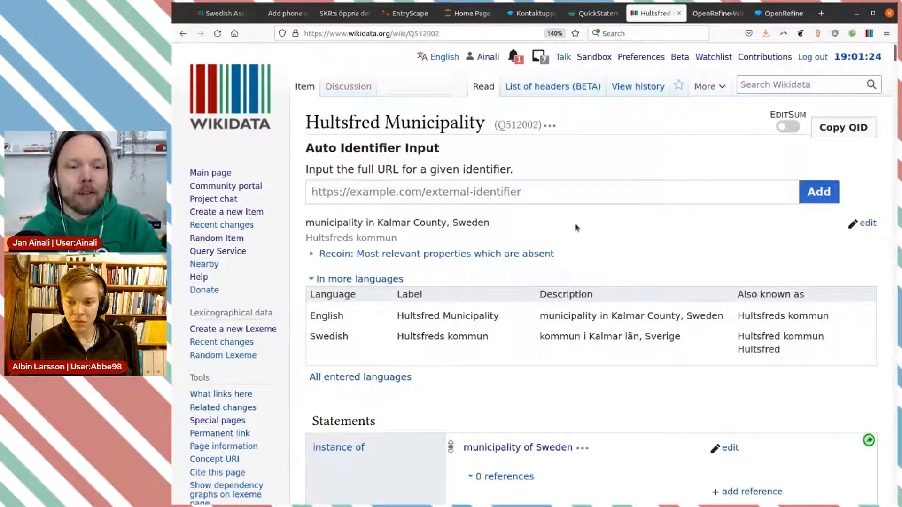
{"action": "scroll", "coordinate": [574, 268], "scroll_direction": "down", "scroll_amount": 15}
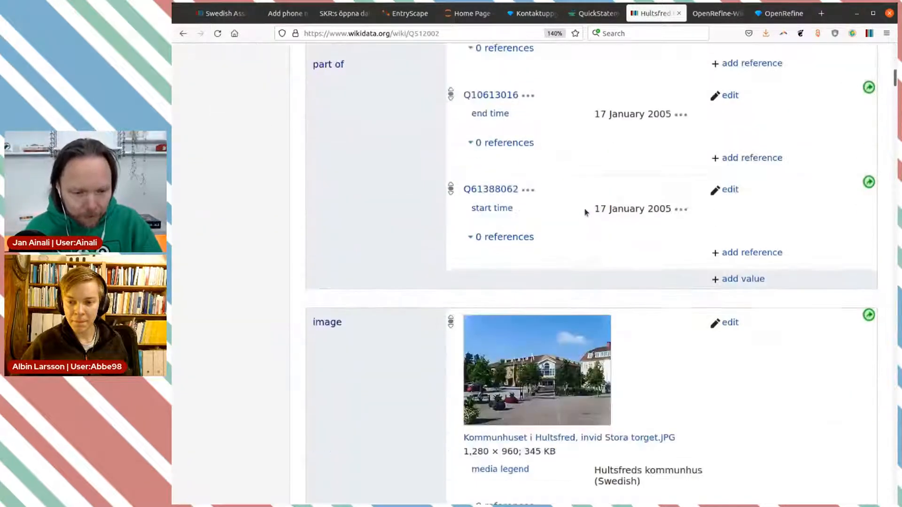
{"action": "scroll", "coordinate": [585, 212], "scroll_direction": "down", "scroll_amount": 12}
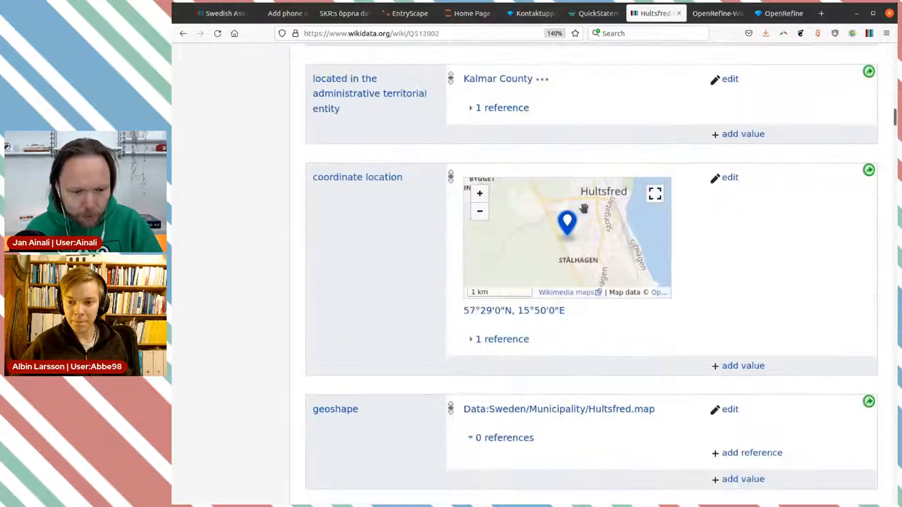
{"action": "scroll", "coordinate": [585, 212], "scroll_direction": "down", "scroll_amount": 18}
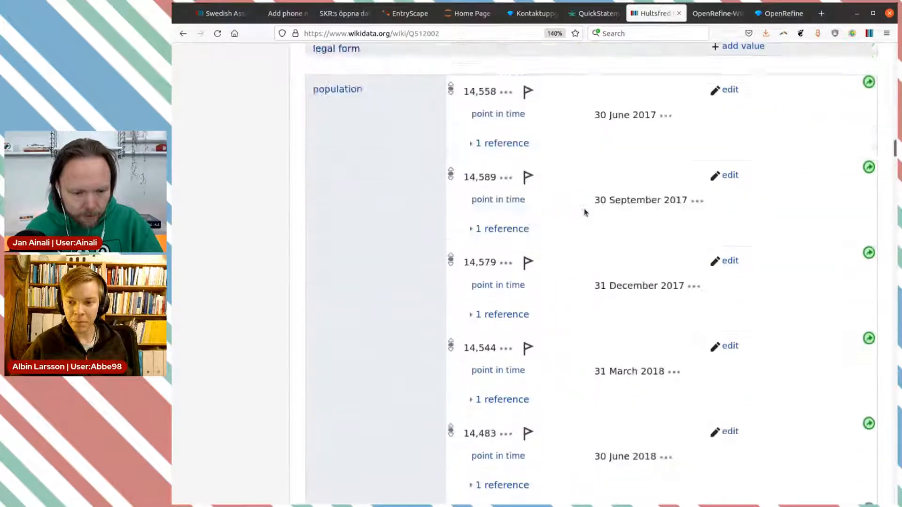
{"action": "scroll", "coordinate": [585, 212], "scroll_direction": "down", "scroll_amount": 10}
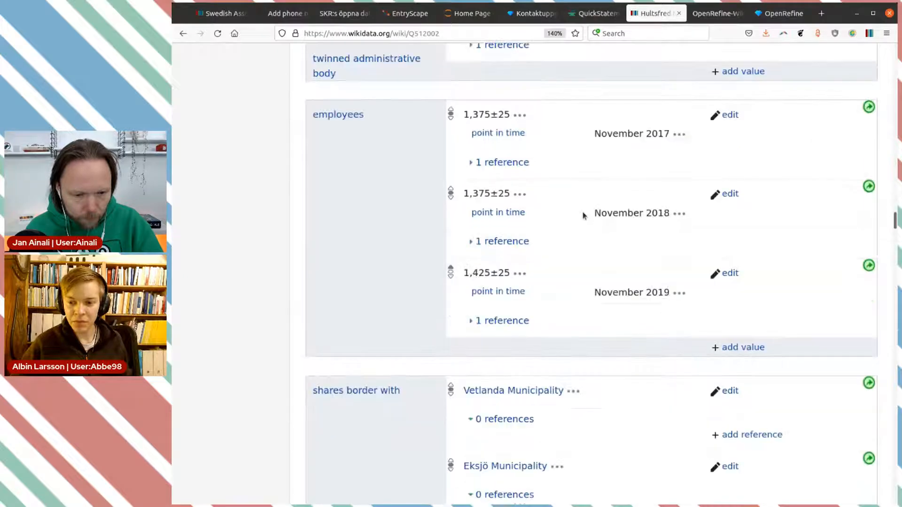
{"action": "scroll", "coordinate": [584, 215], "scroll_direction": "down", "scroll_amount": 20}
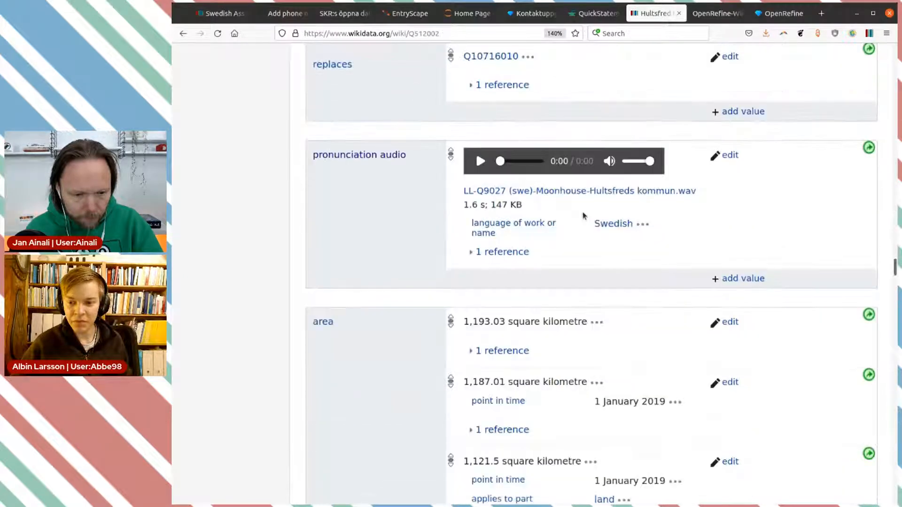
{"action": "scroll", "coordinate": [584, 216], "scroll_direction": "down", "scroll_amount": 6}
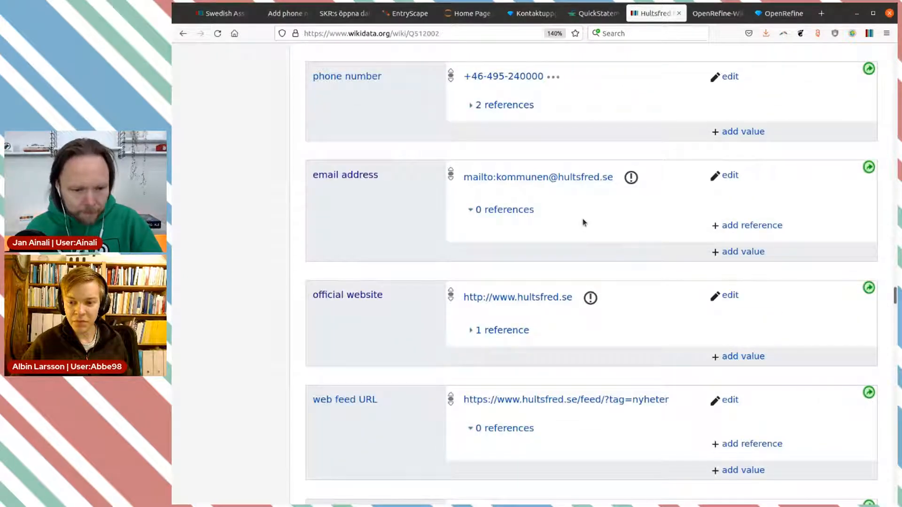
{"action": "scroll", "coordinate": [583, 222], "scroll_direction": "up", "scroll_amount": 6}
{"action": "scroll", "coordinate": [572, 207], "scroll_direction": "up", "scroll_amount": 3}
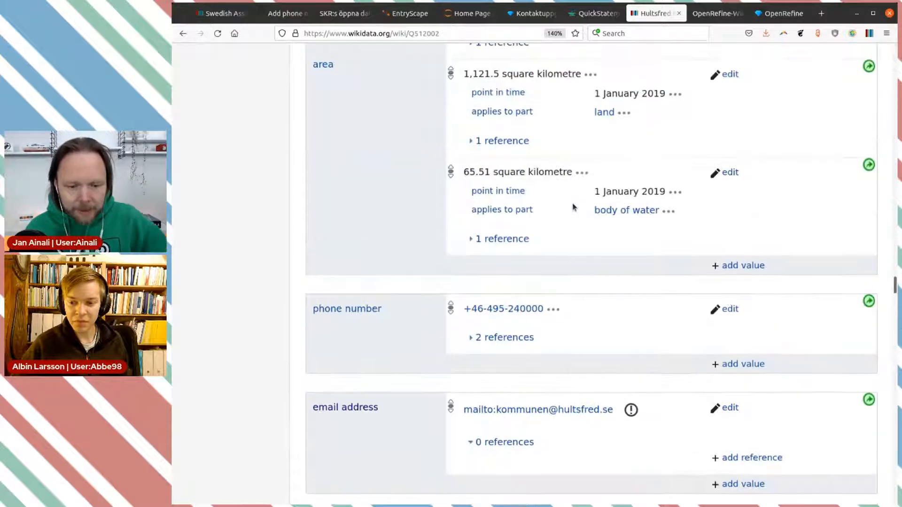
{"action": "left_click", "coordinate": [480, 339]}
{"action": "scroll", "coordinate": [470, 314], "scroll_direction": "down", "scroll_amount": 3}
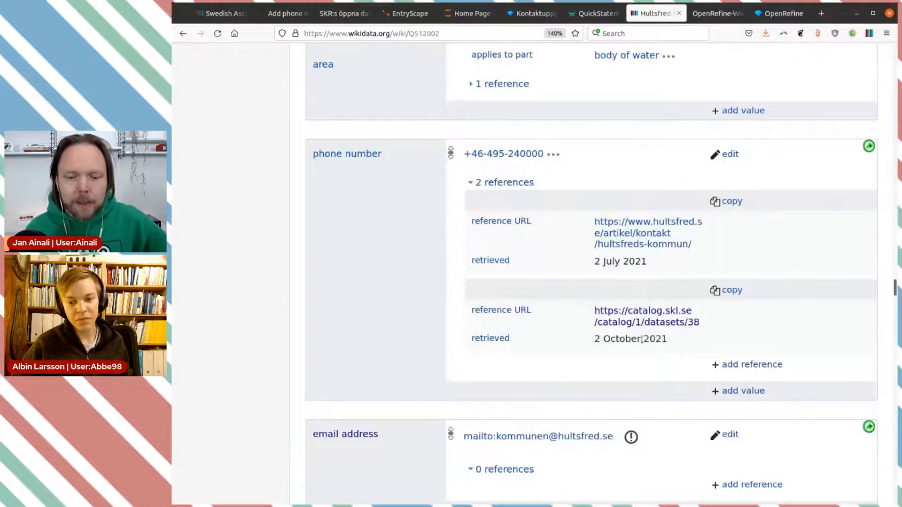